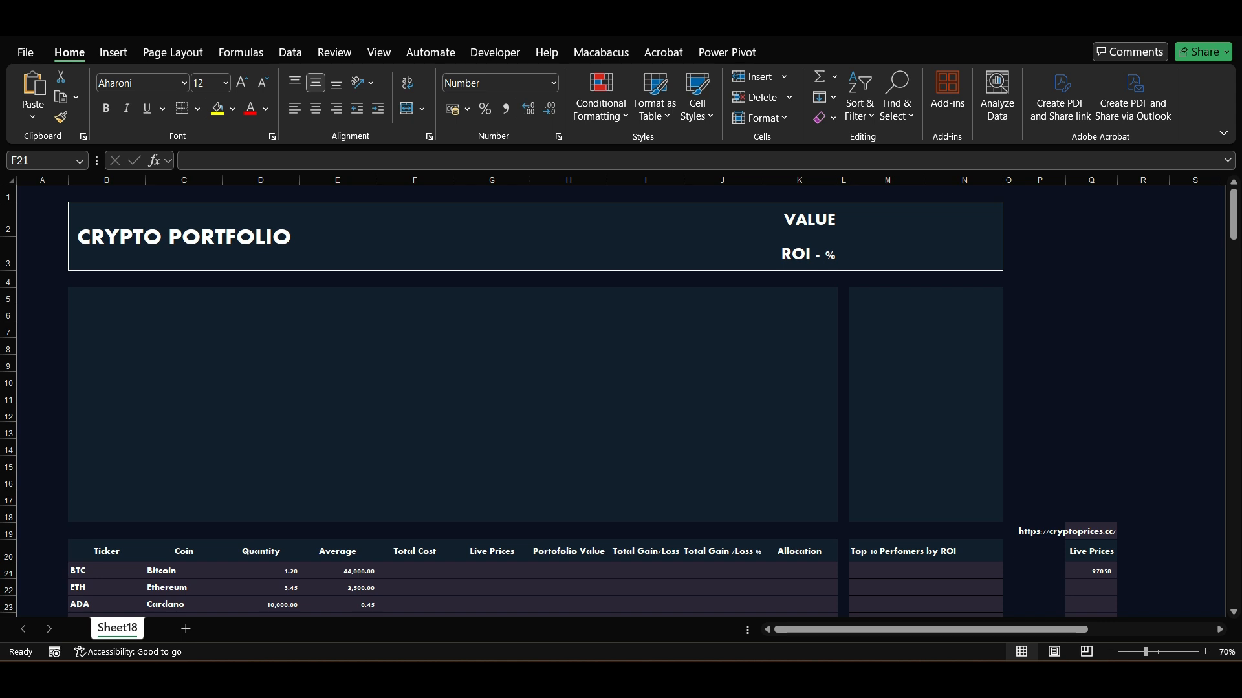
Look over the crypto portfolio sheet's layout, from the title banner down to the holdings table
scroll(621, 401, "down", 2)
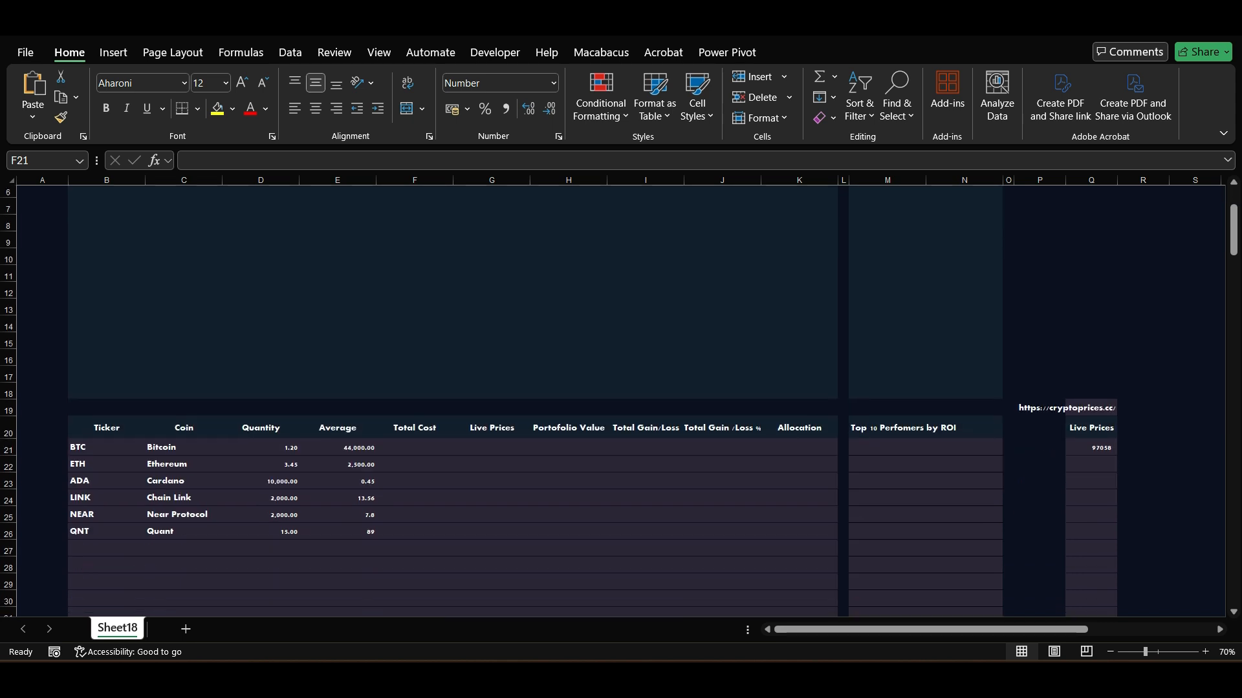
scroll(621, 401, "up", 2)
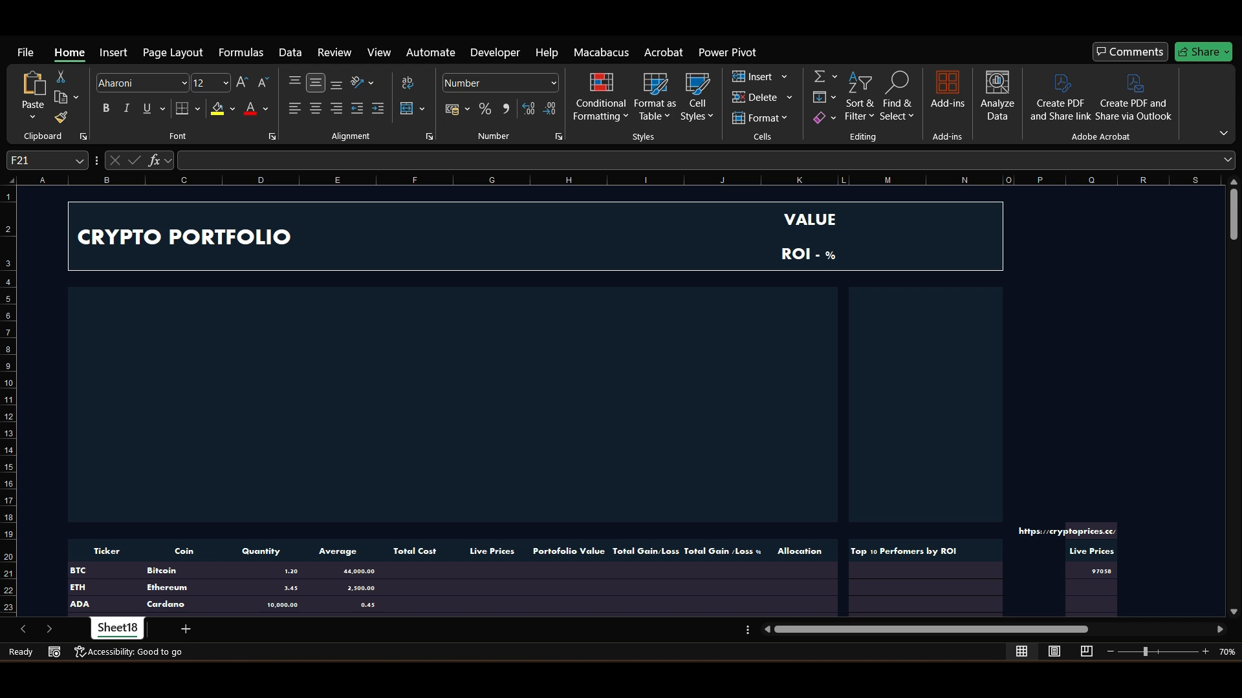
scroll(621, 401, "down", 1)
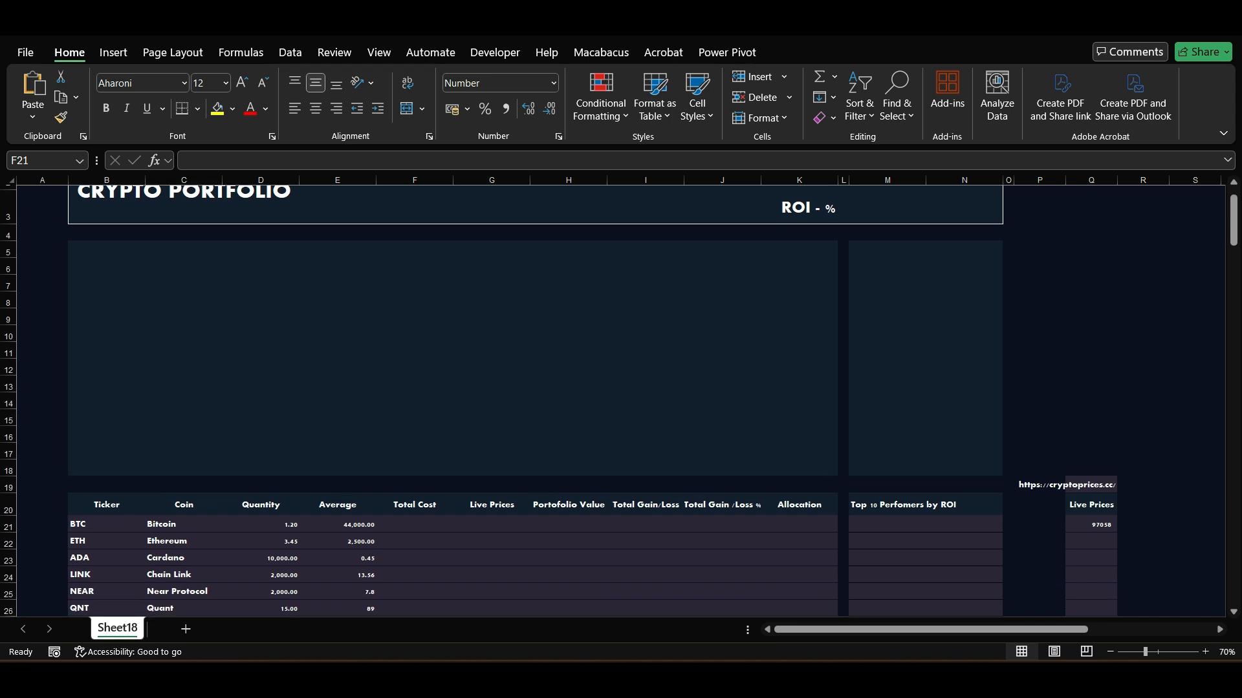
scroll(620, 401, "up", 1)
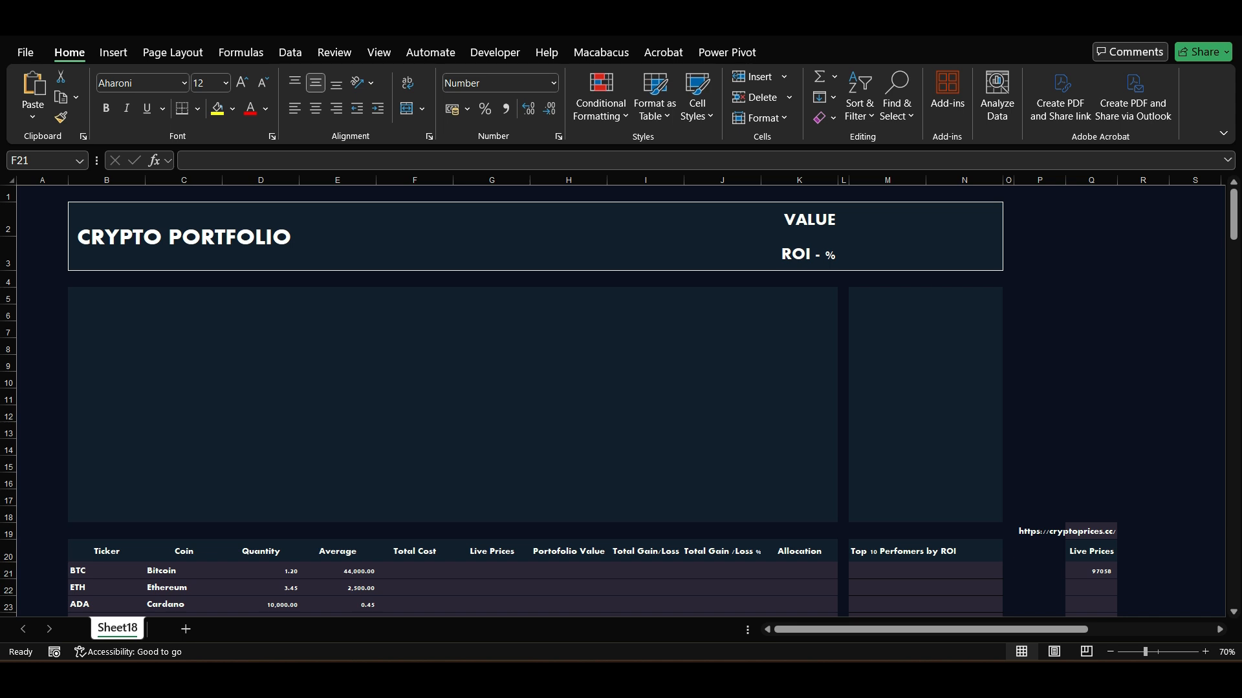
scroll(621, 401, "down", 1)
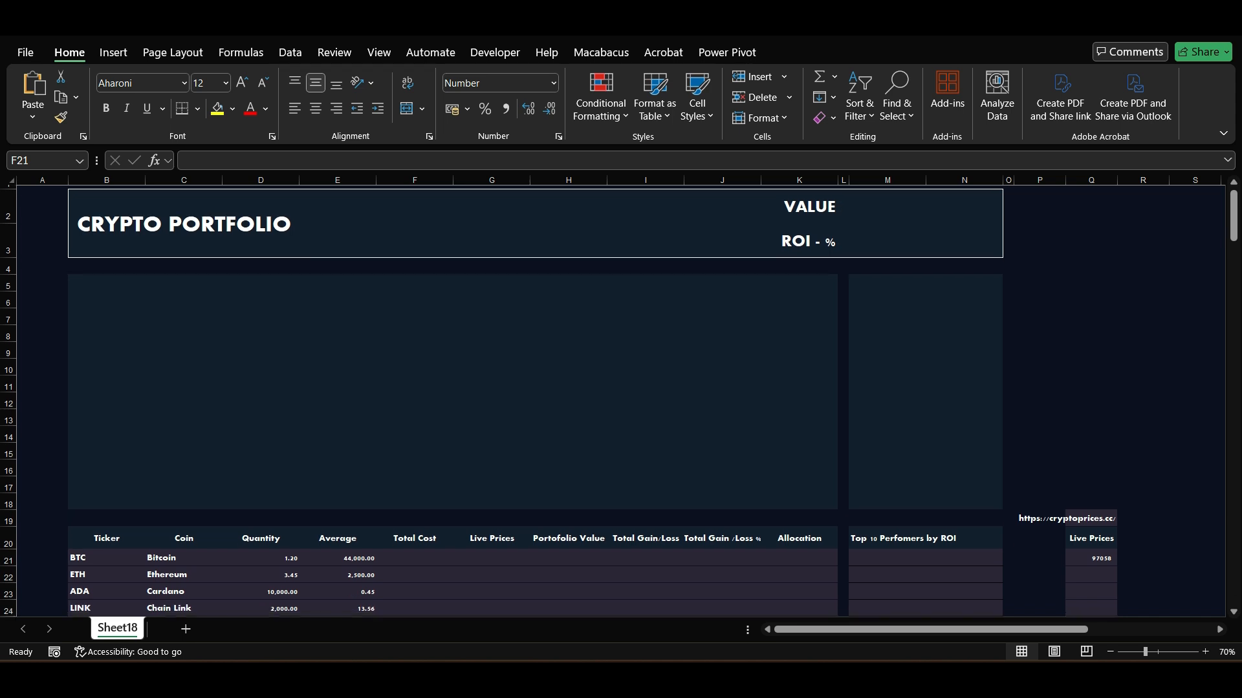
scroll(621, 401, "down", 1)
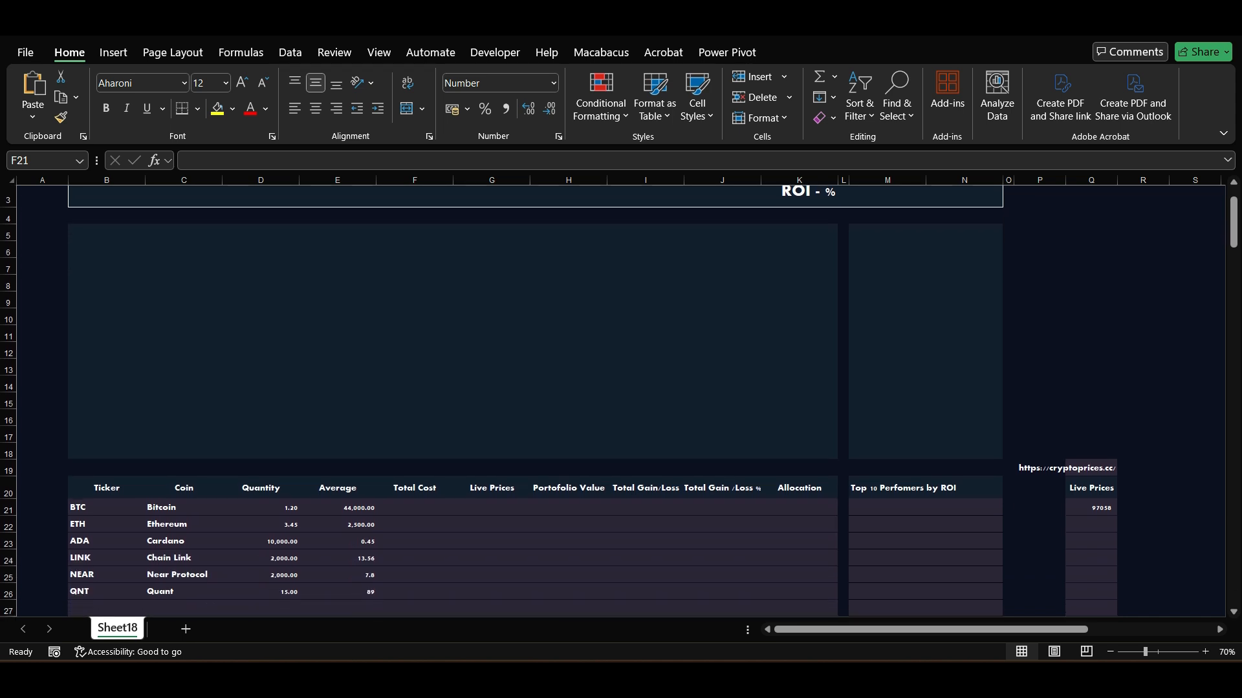
scroll(621, 401, "up", 1)
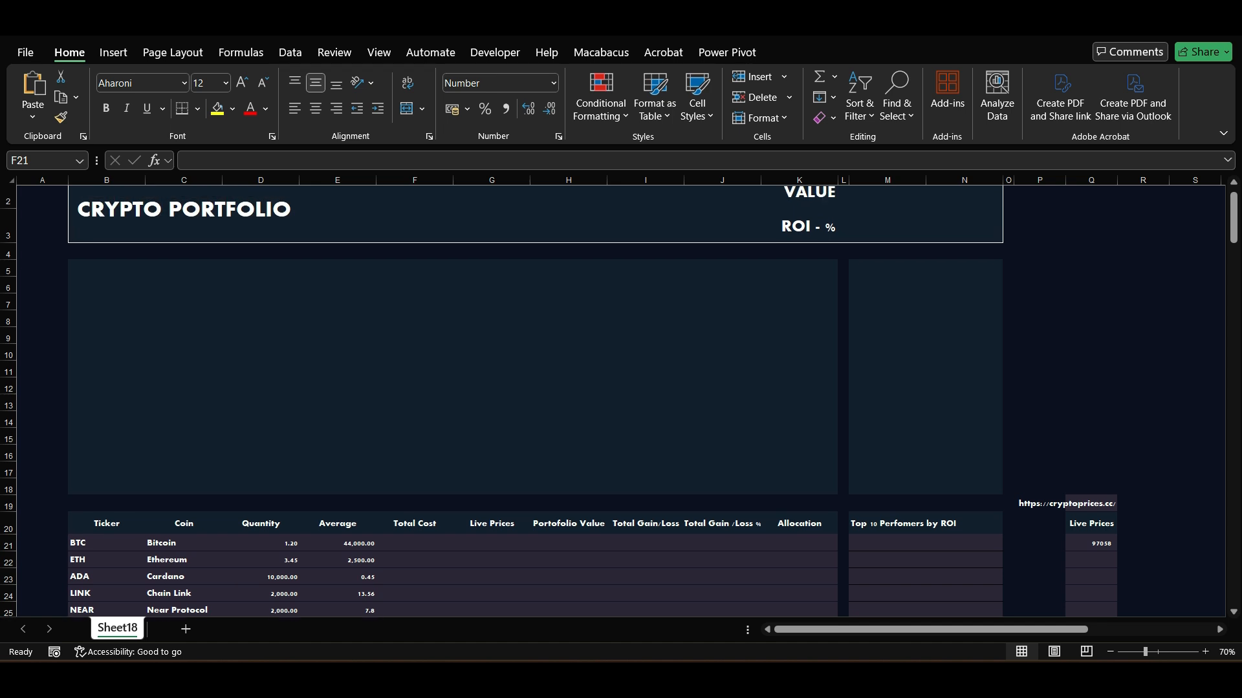
scroll(621, 401, "down", 2)
Review the Ticker and Coin entries of the holdings table in rows 21 to 26
key("Left")
key("Left")
key("Left")
key("Left")
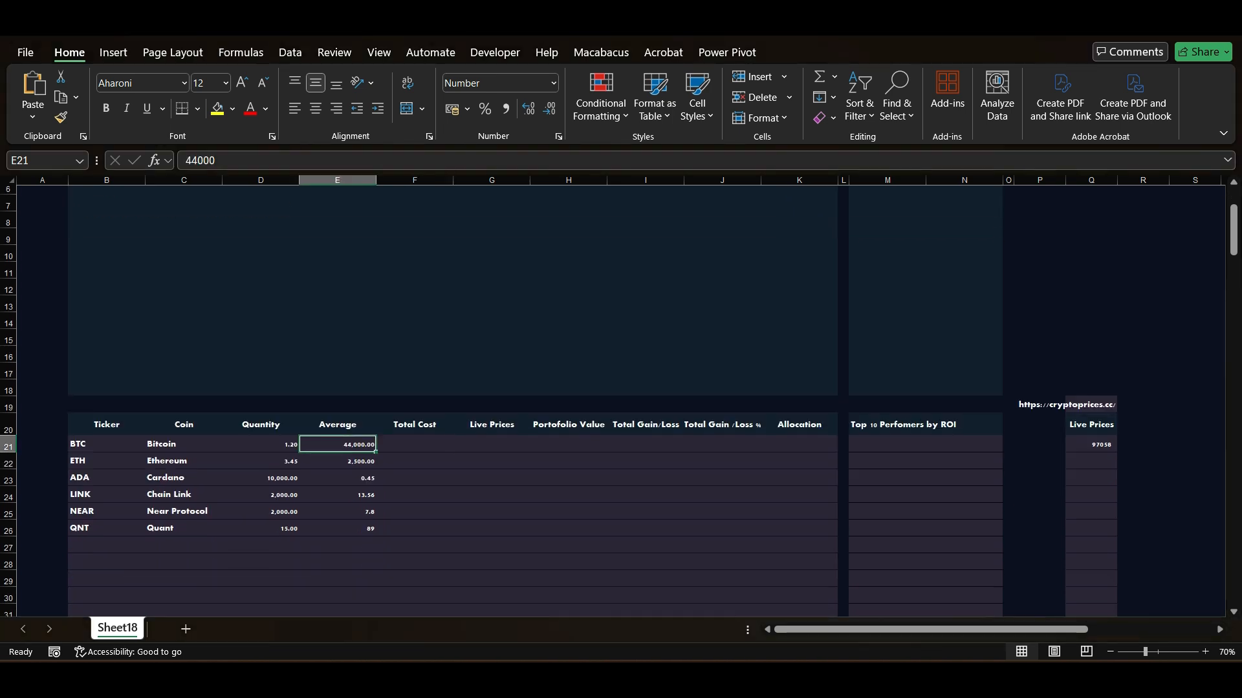
key("shift+Down")
key("shift+Down")
key("shift+Down")
key("shift+Down")
key("shift+Down")
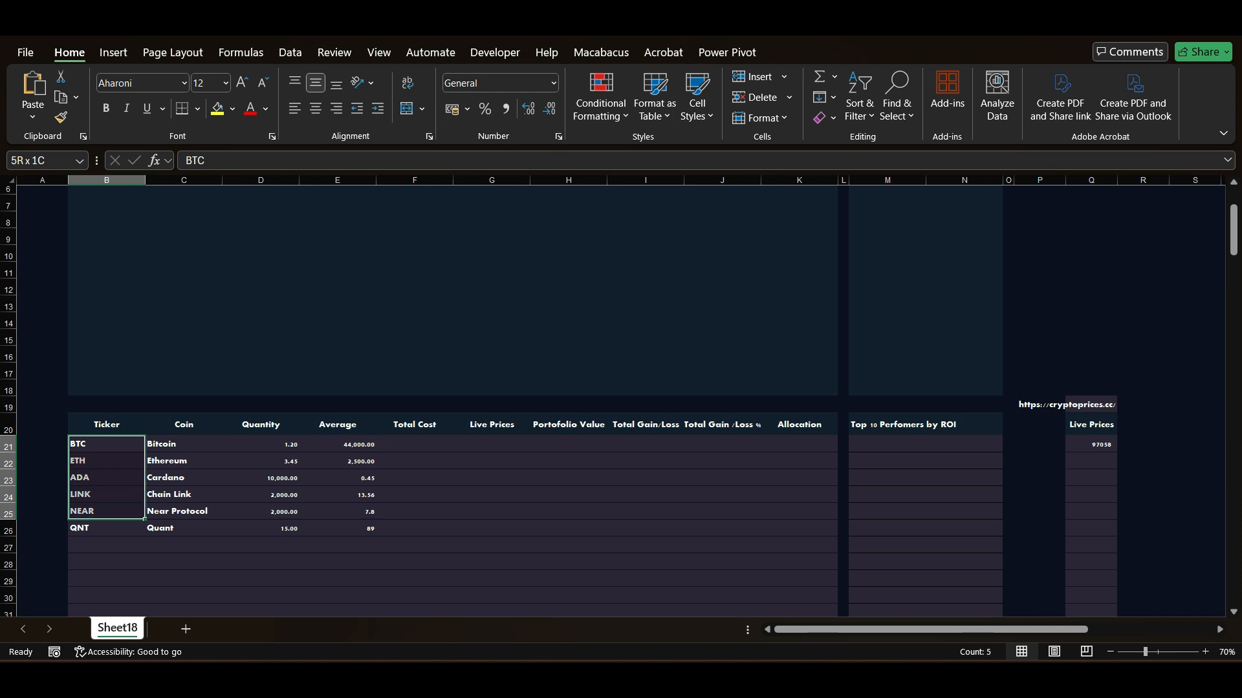
key("Down")
key("Down")
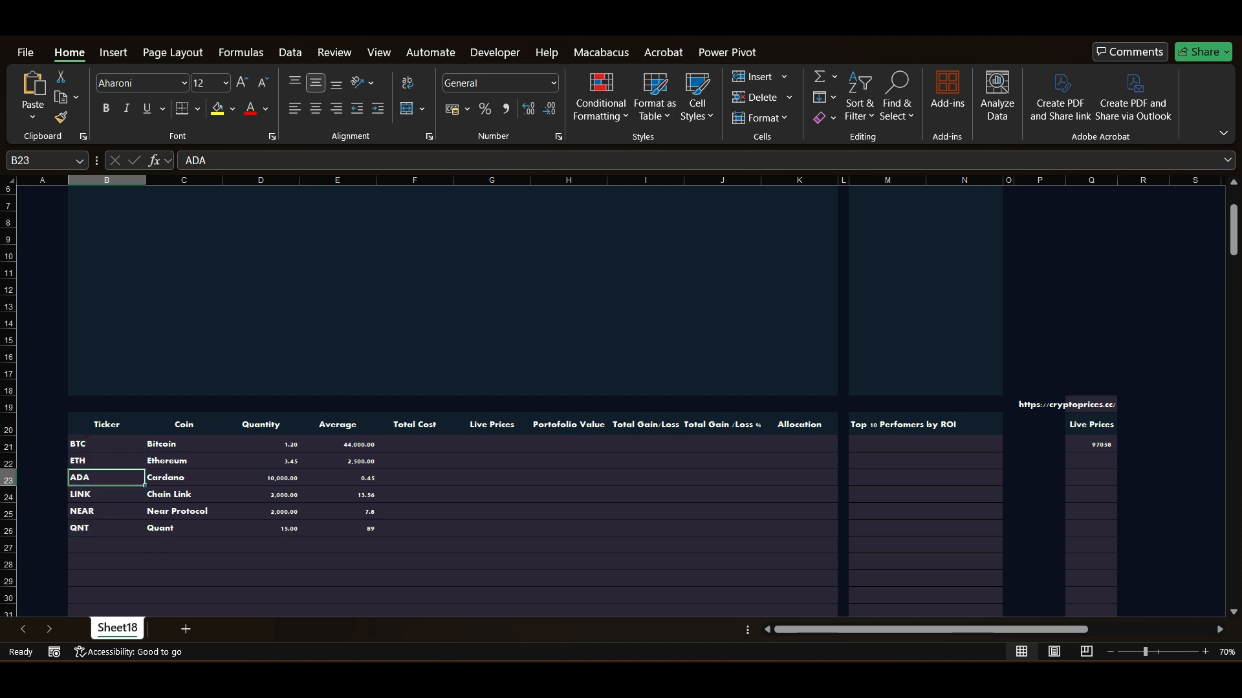
key("Right")
key("Down")
key("Down")
key("Down")
key("Up")
key("Down")
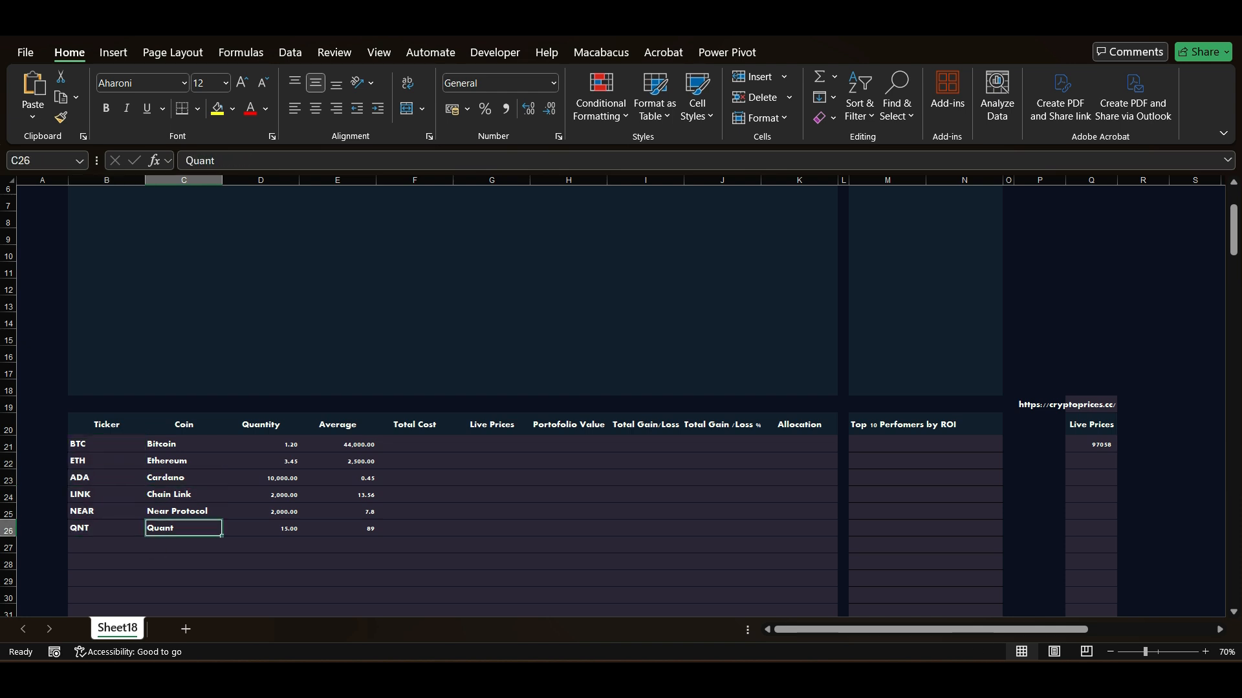
Review the Quantity and Average values of the listed coins in D21:E26
key("Right")
key("Right")
key("Up")
key("Up")
key("Up")
key("Left")
key("Up")
key("Up")
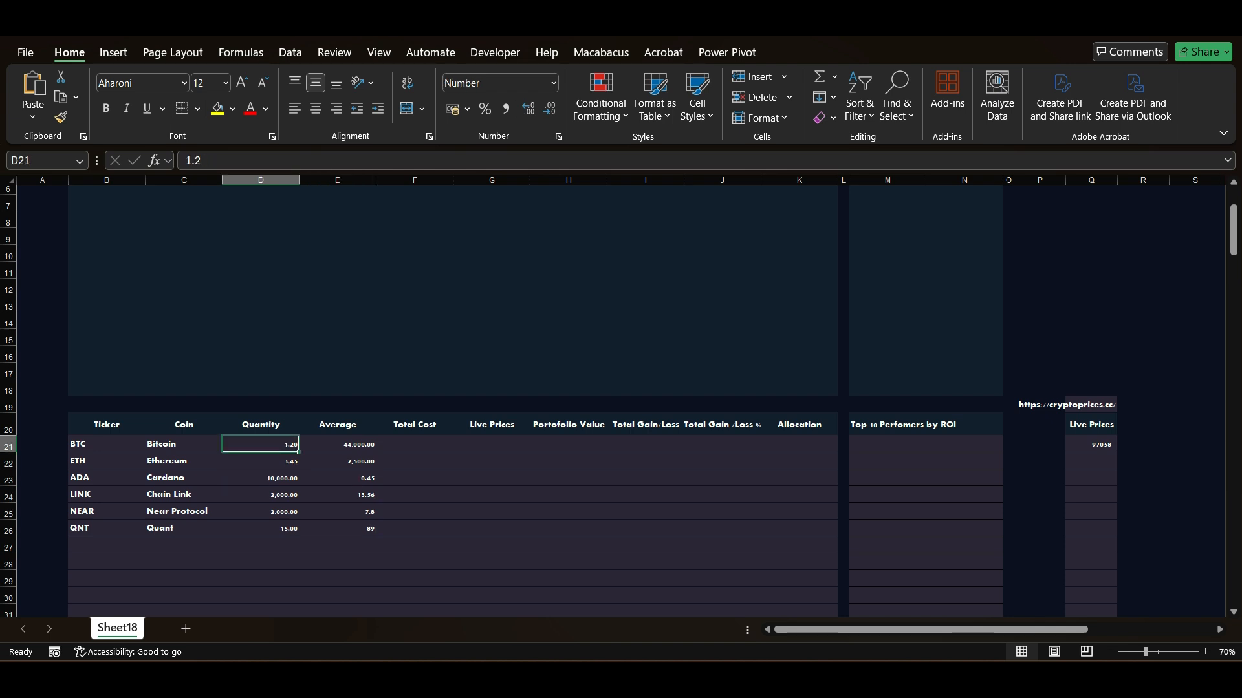
key("shift+Right")
key("shift+Down")
key("shift+Down")
key("shift+Down")
key("shift+Down")
key("shift+Down")
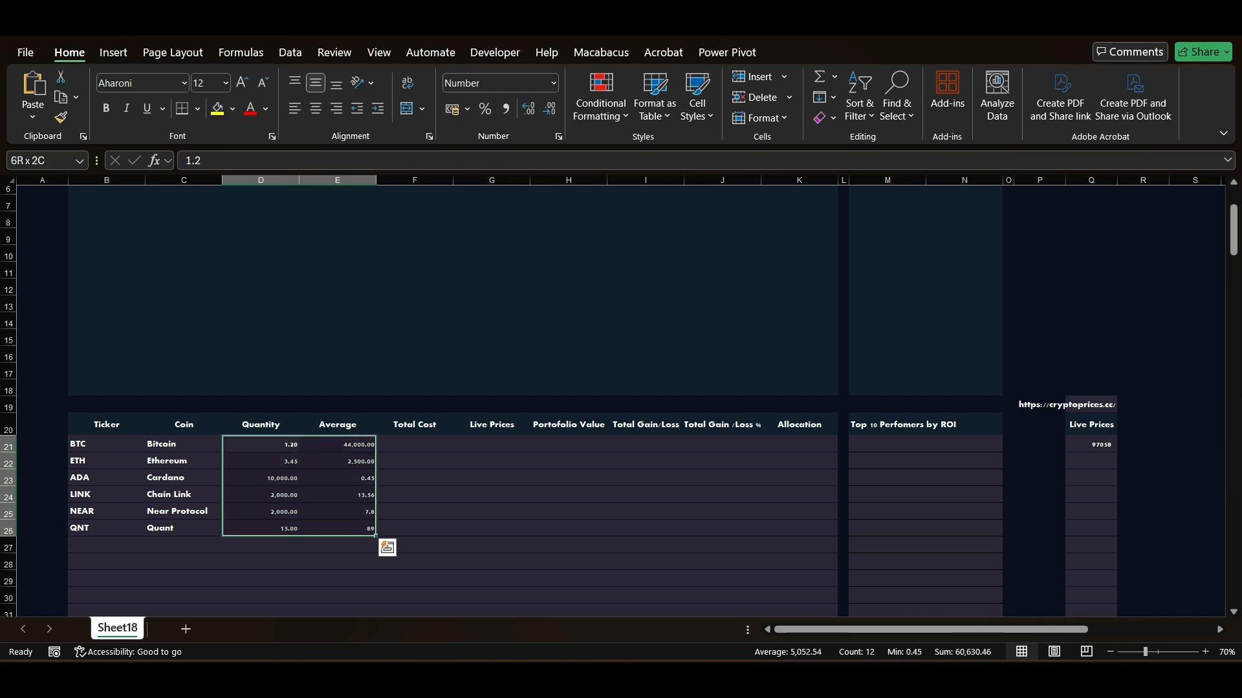
key("Right")
key("Left")
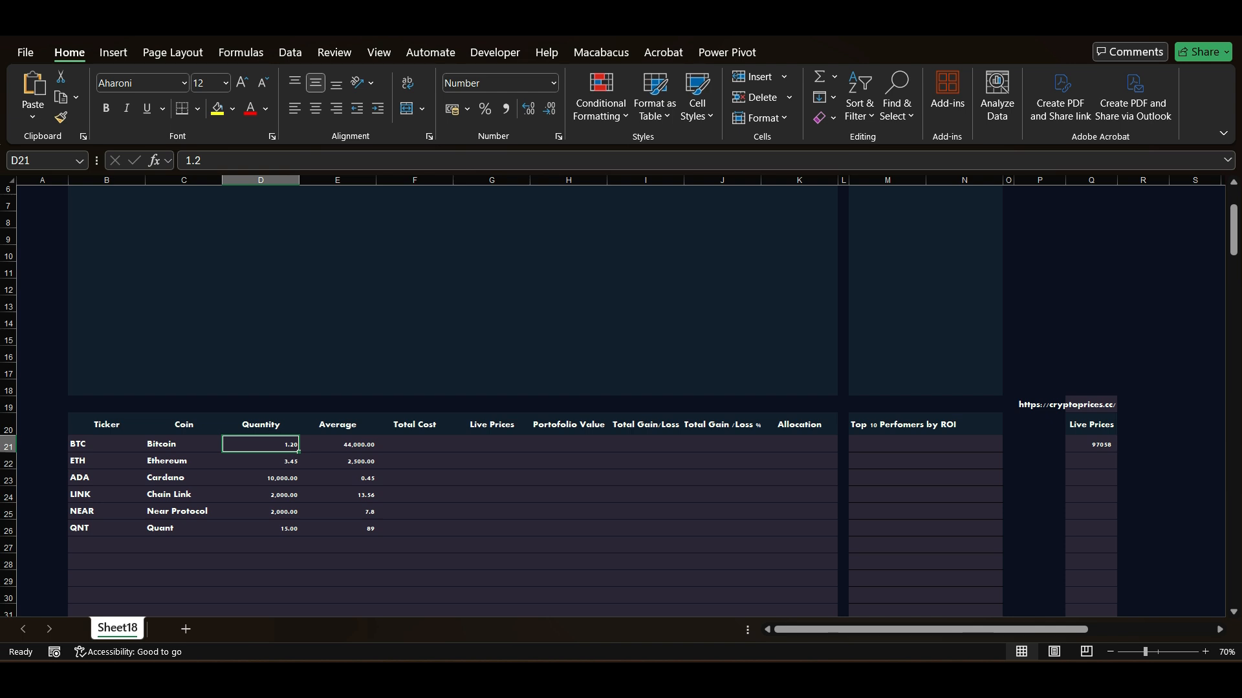
key("Right")
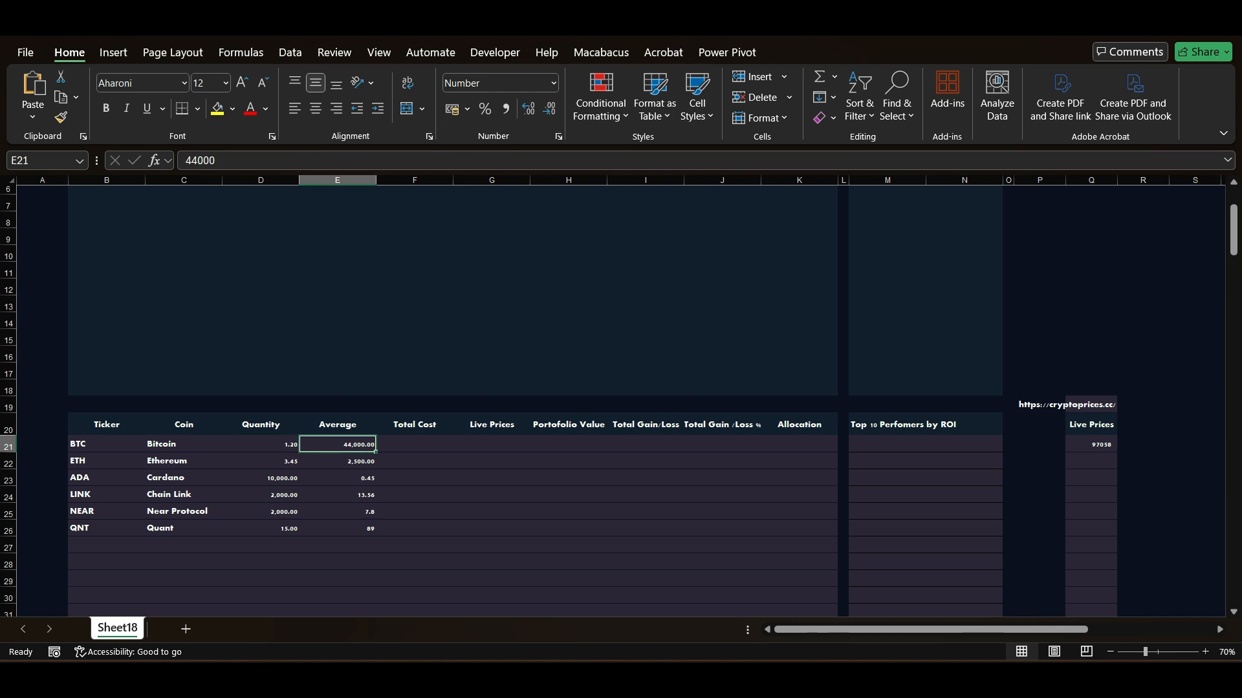
Review the row 20 headers from Total Cost through to the Top 10 Perfomers by ROI table
key("Right")
key("Up")
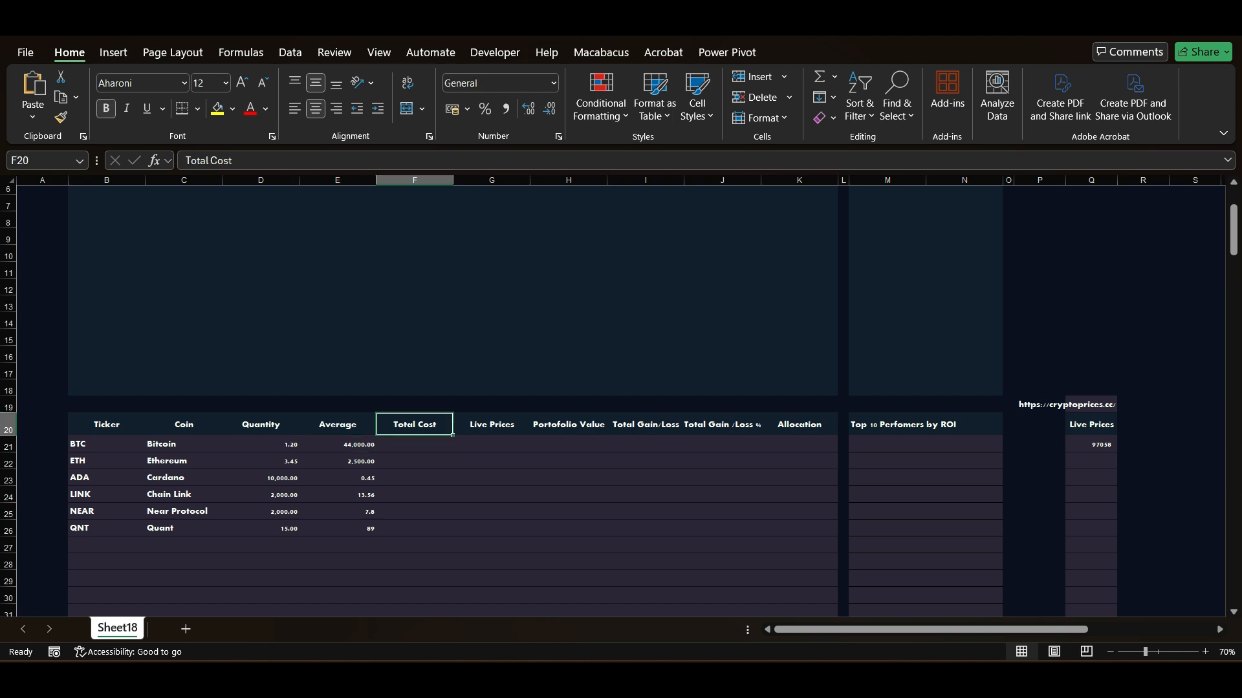
key("shift+Right")
key("shift+Right")
key("shift+Right")
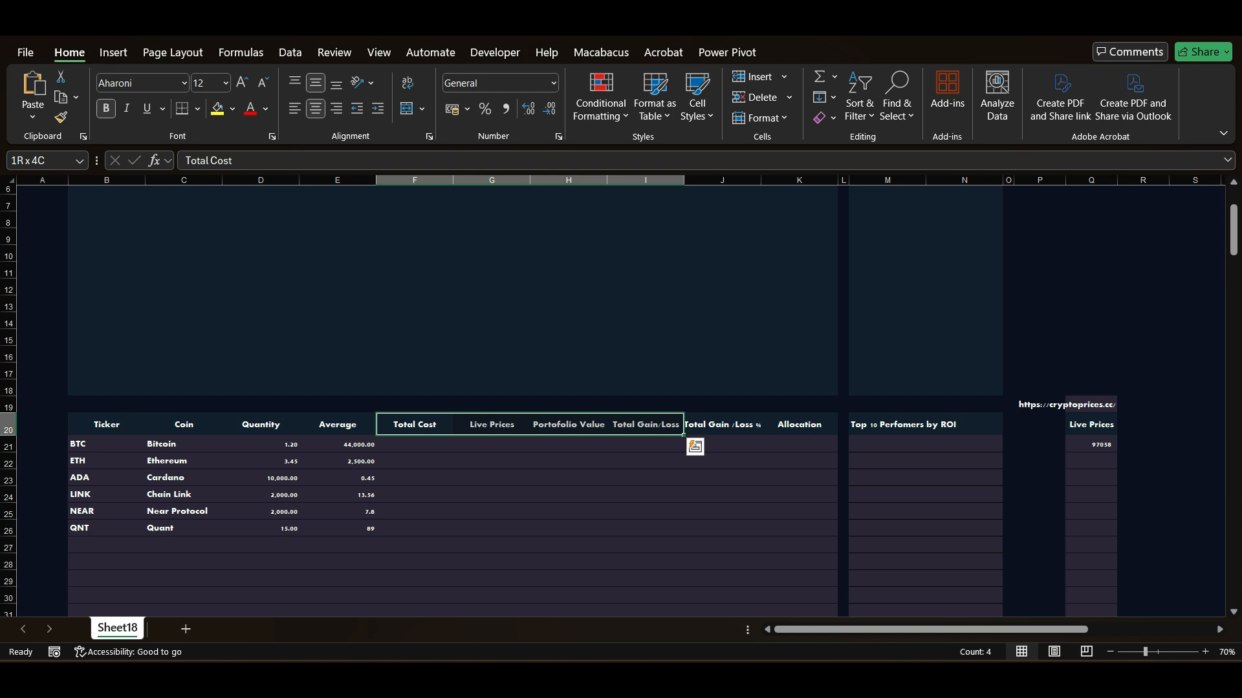
key("Right")
key("Right")
key("Right")
key("Right")
key("Right")
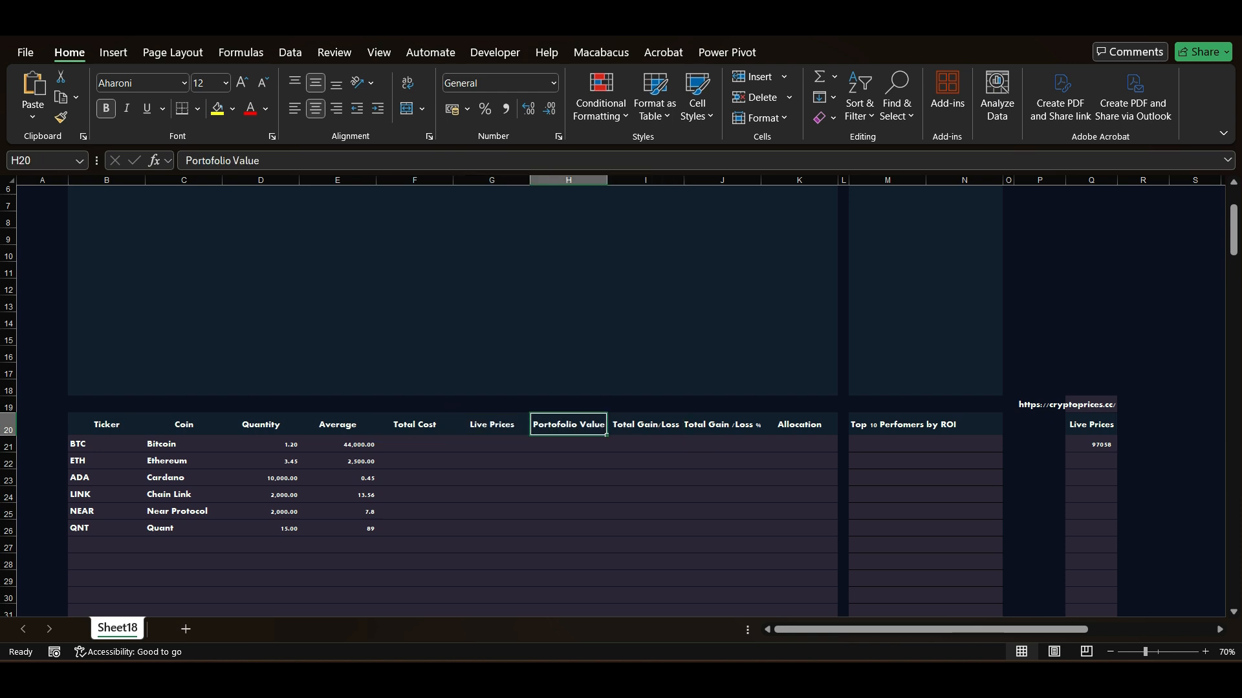
key("Right")
key("Right")
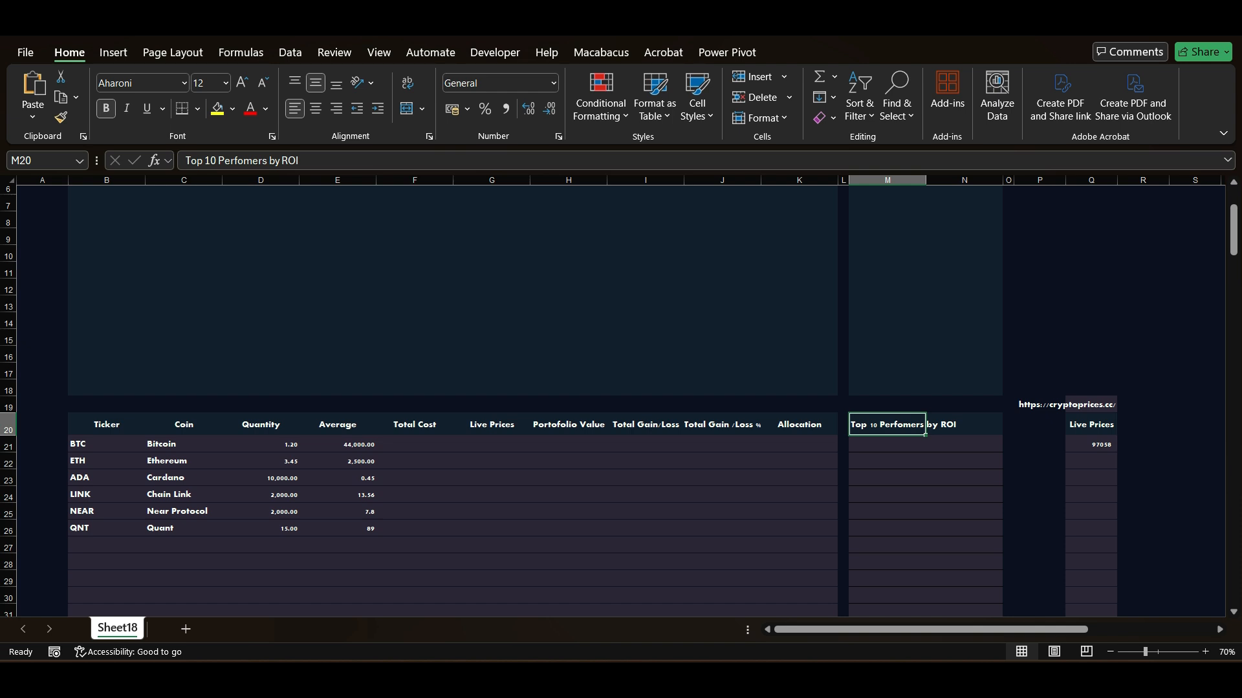
scroll(582, 401, "up", 2)
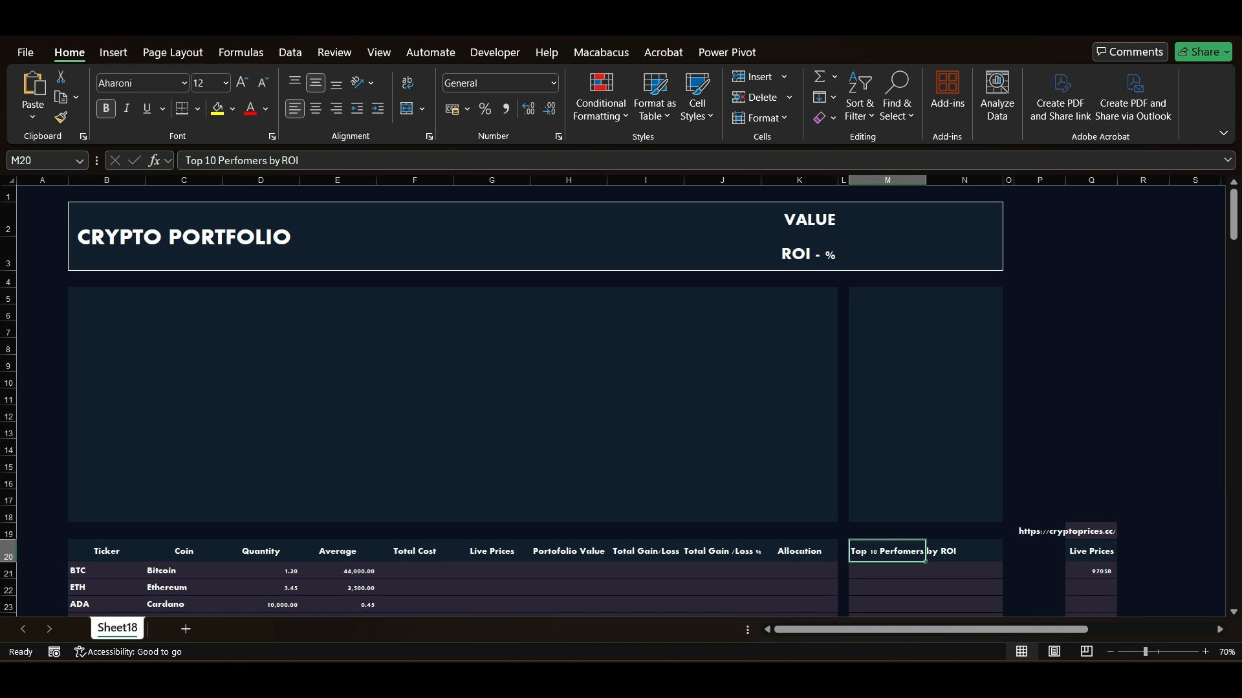
scroll(582, 401, "down", 1)
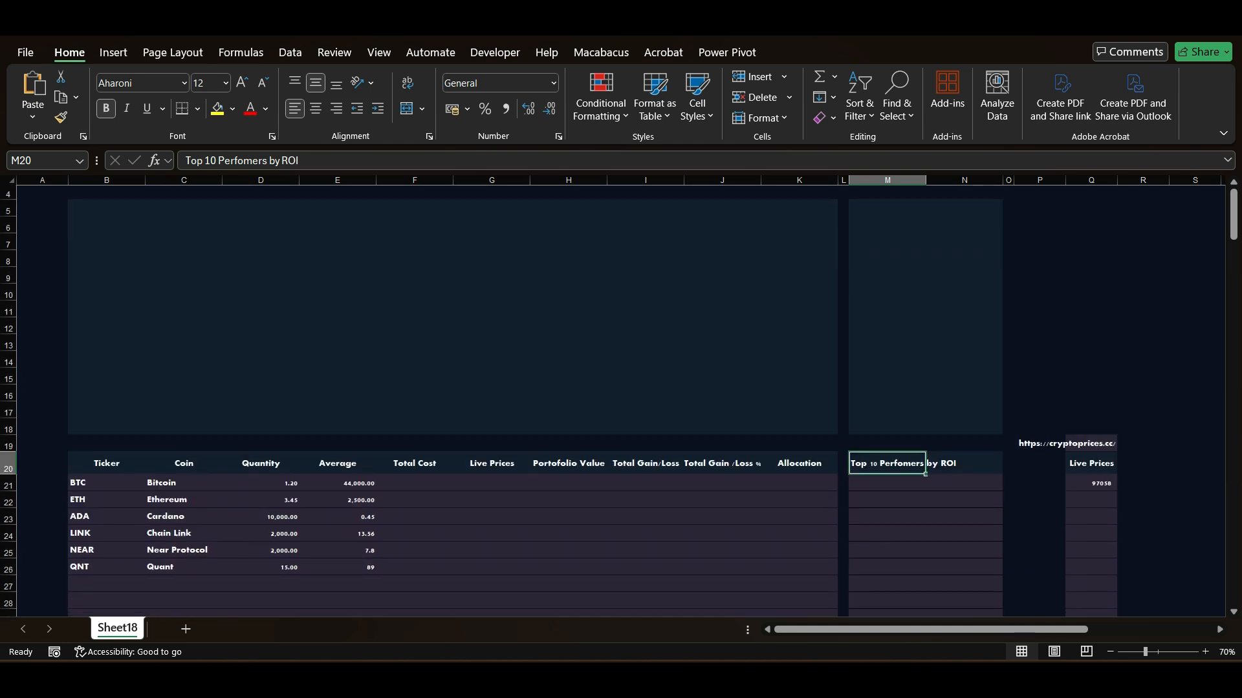
Calculate Bitcoin's Total Cost in F21 with =D21*E21 and fill the formula down to F26
left_click(415, 483)
type("=")
key("Left")
key("Left")
type("*")
key("Left")
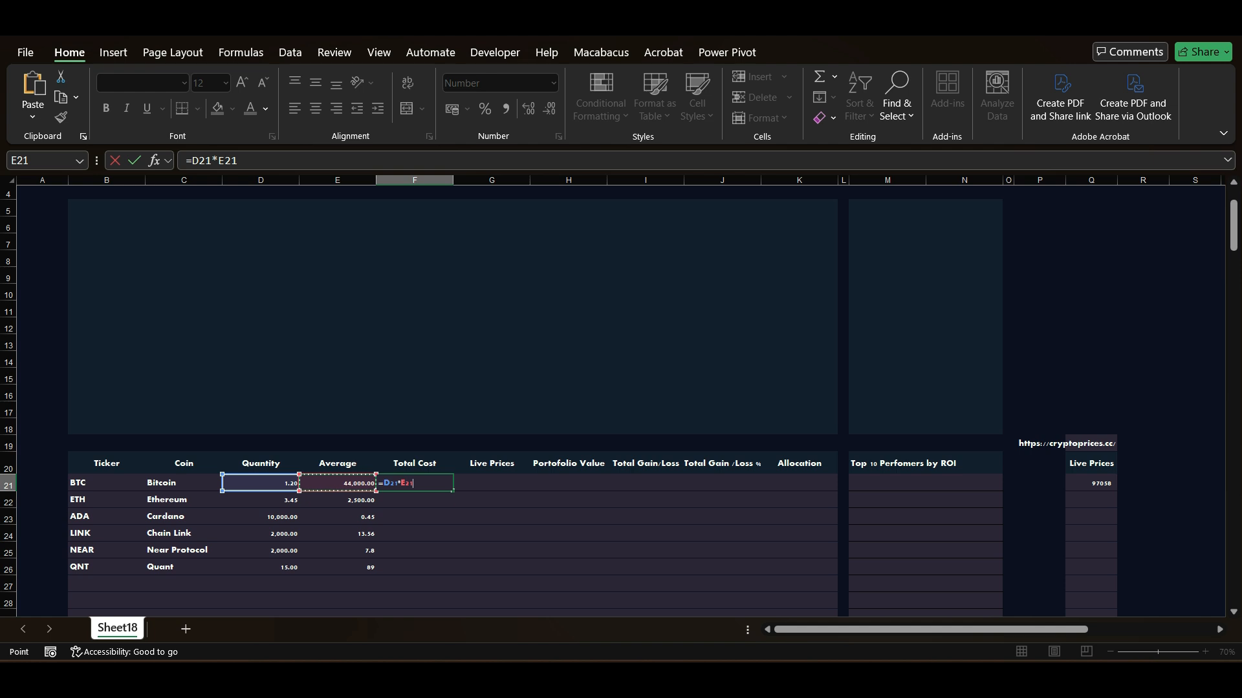
key("ctrl+Return")
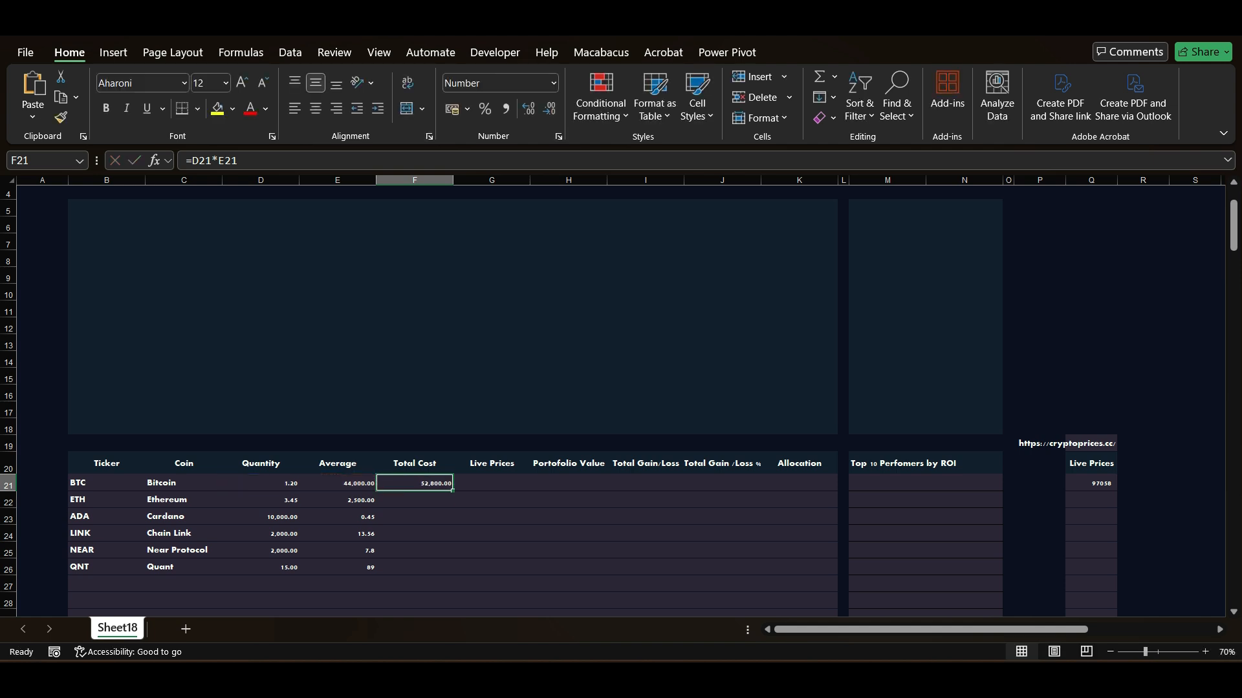
double_click(453, 491)
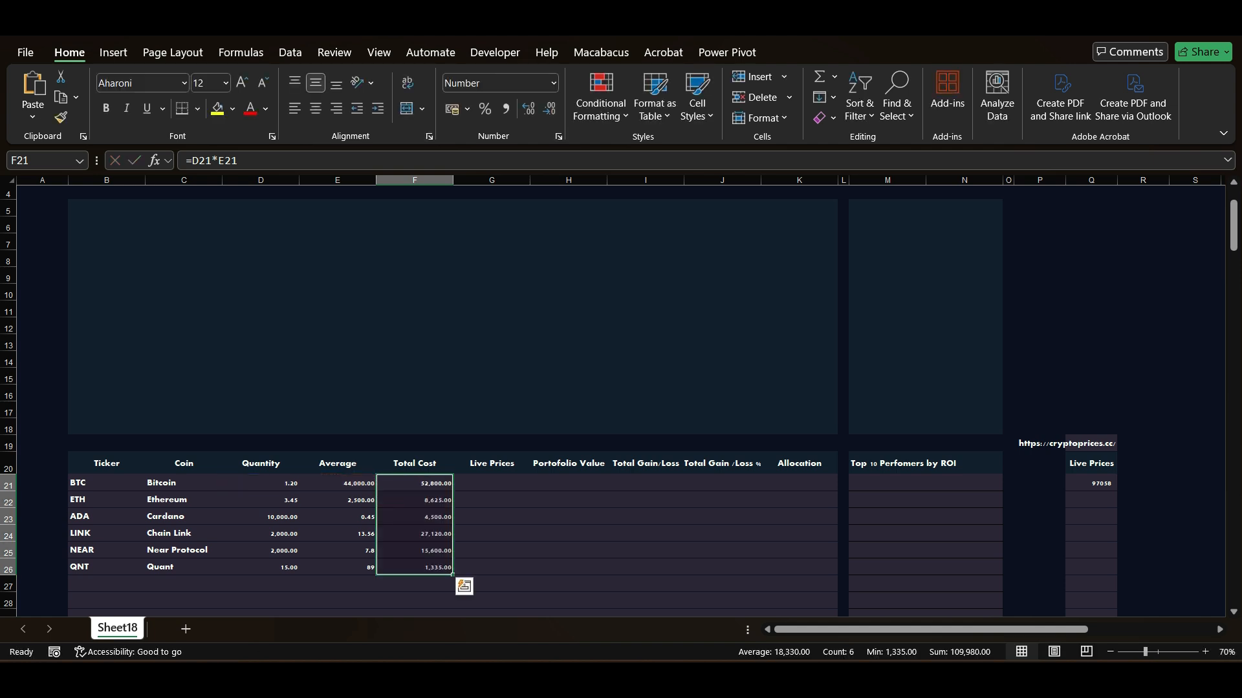
Change the F21 formula to =IF(B21="","",D21*E21) so rows without a ticker stay blank, and fill it down to F26
key("Down")
key("Up")
key("Left")
key("Right")
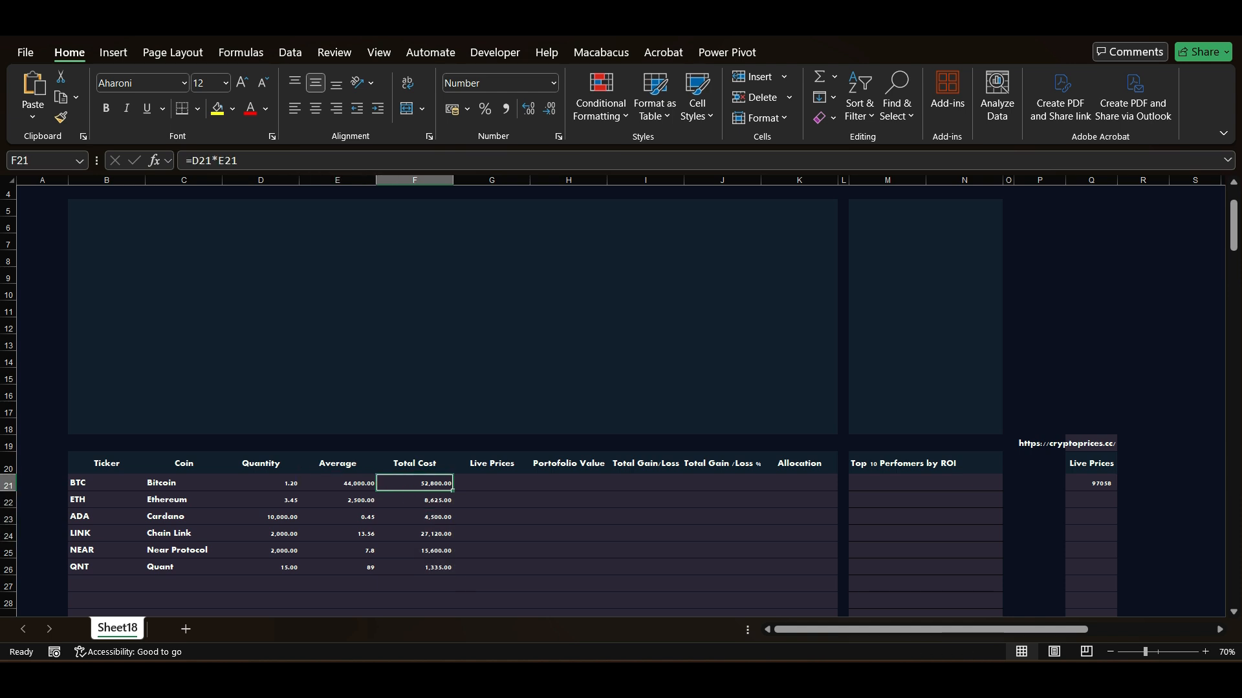
key("F2")
type("if(,")
key("Left")
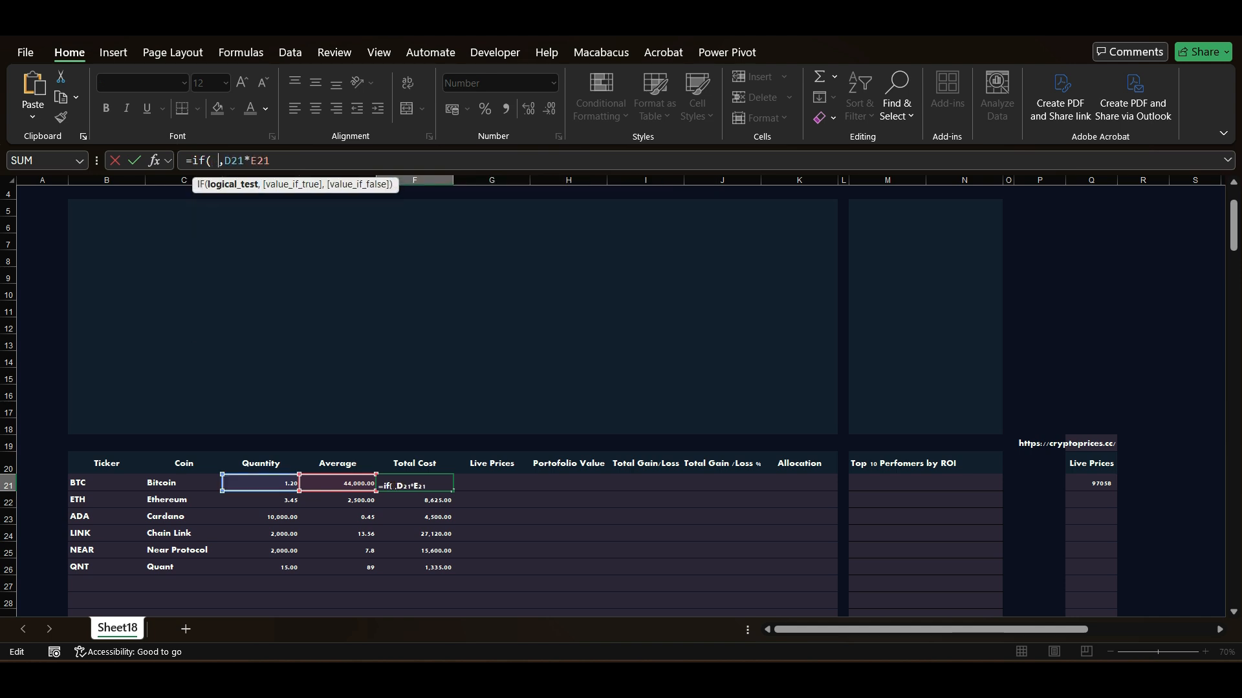
key("F2")
key("ctrl+Left")
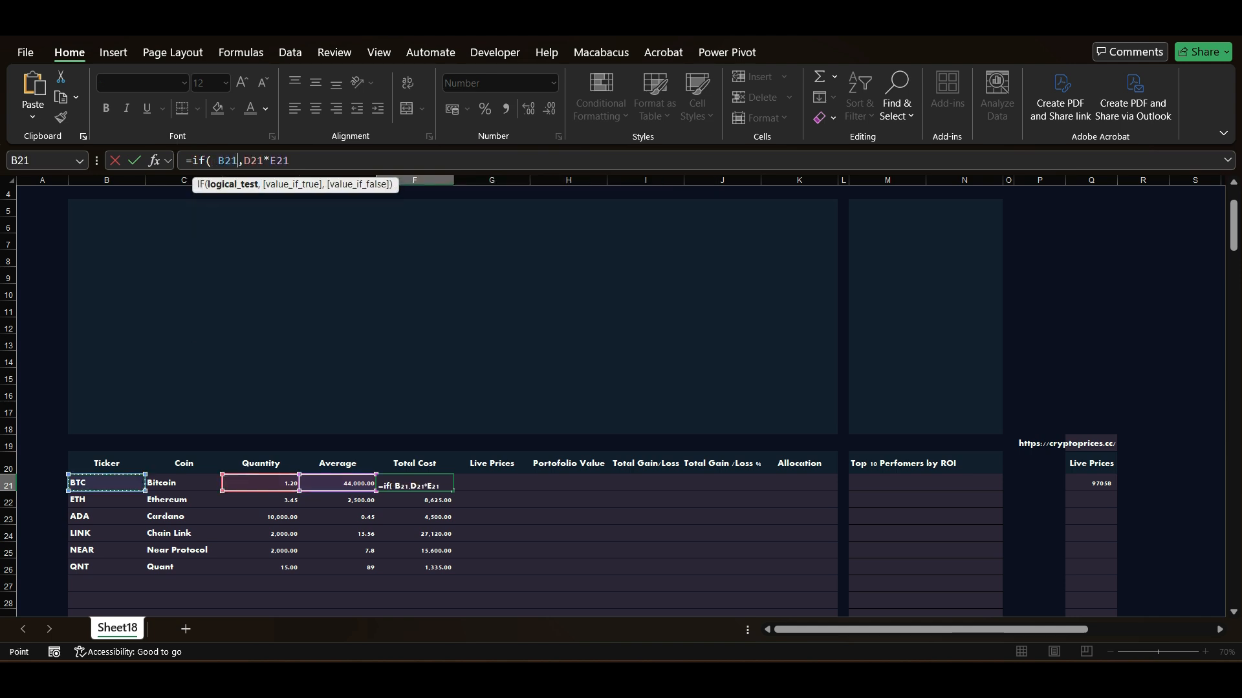
type("=\"\",\"\"")
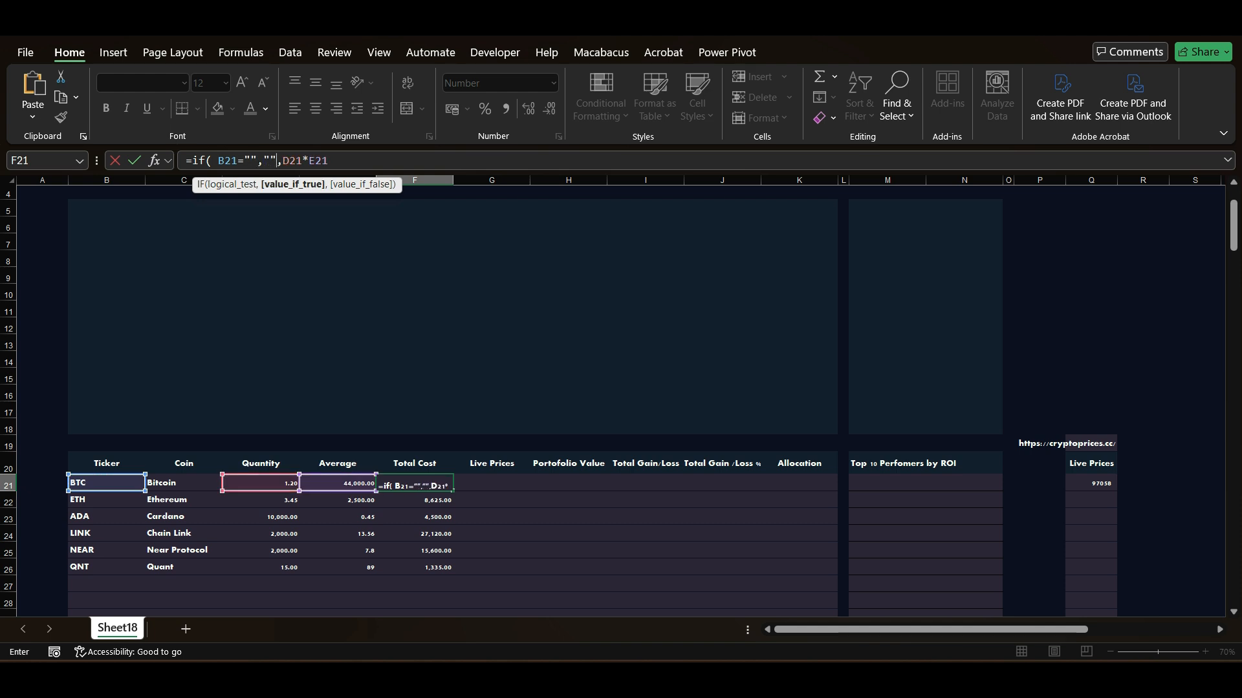
key("ctrl+Return")
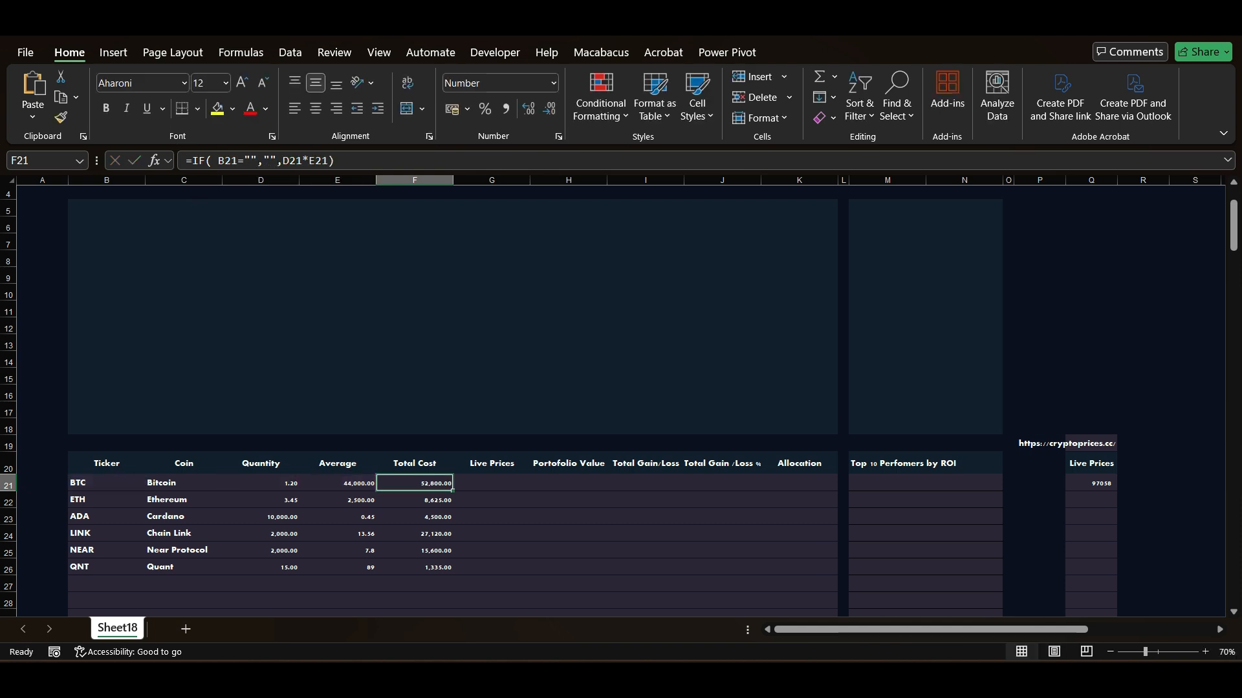
double_click(452, 491)
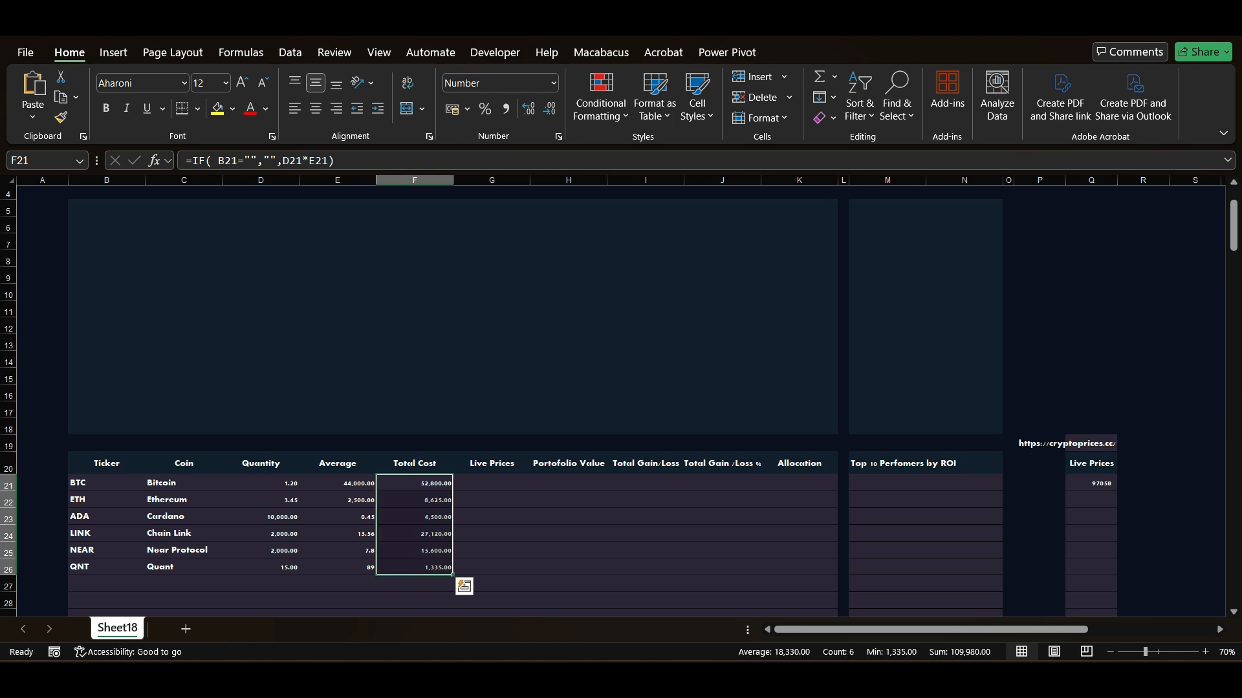
Check the copied IF formulas in the Total Cost column down to row 26
key("Down")
key("Down")
key("Down")
key("Down")
key("Down")
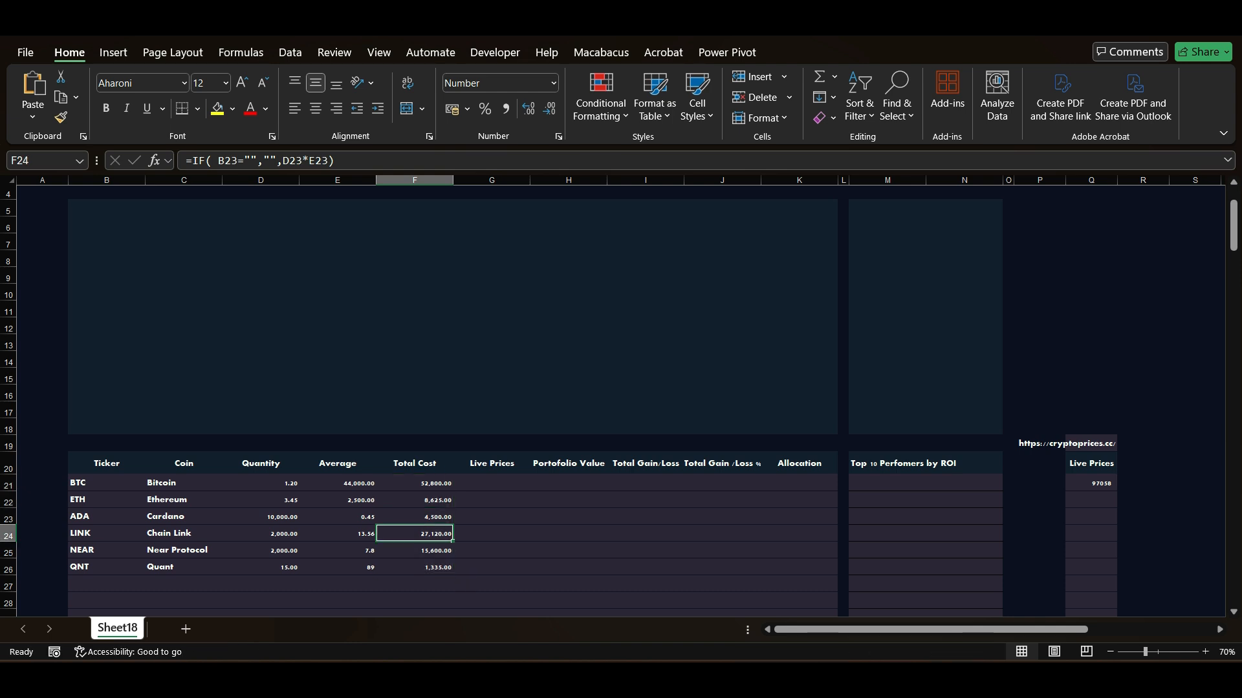
key("Down")
key("Up")
key("Up")
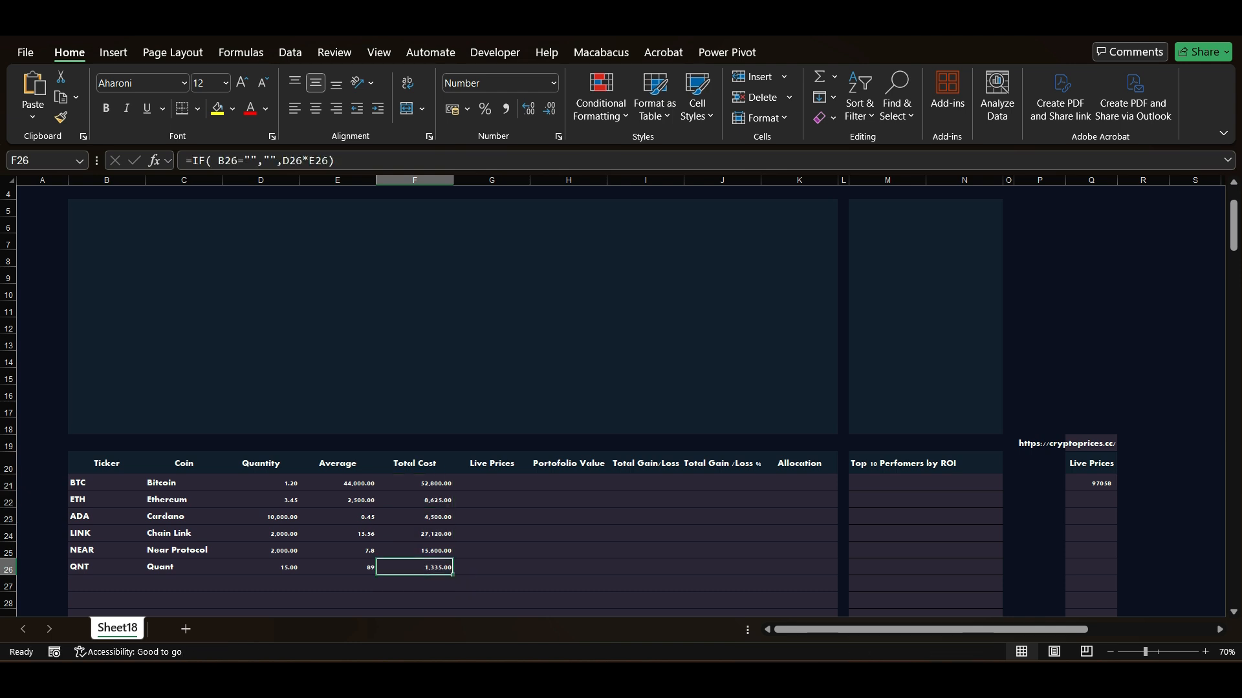
Extend the Total Cost formula from F26 into the empty rows down to F30
scroll(453, 401, "down", 3)
scroll(453, 401, "down", 1)
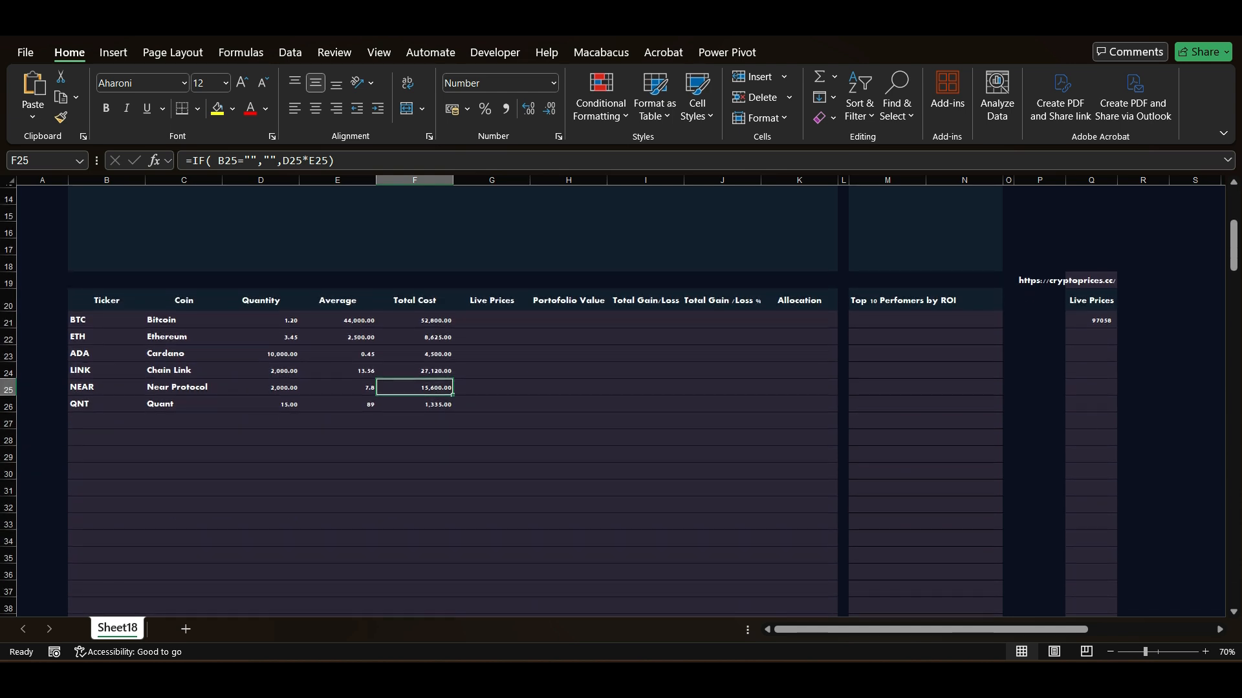
key("Down")
left_click_drag(452, 412, 453, 479)
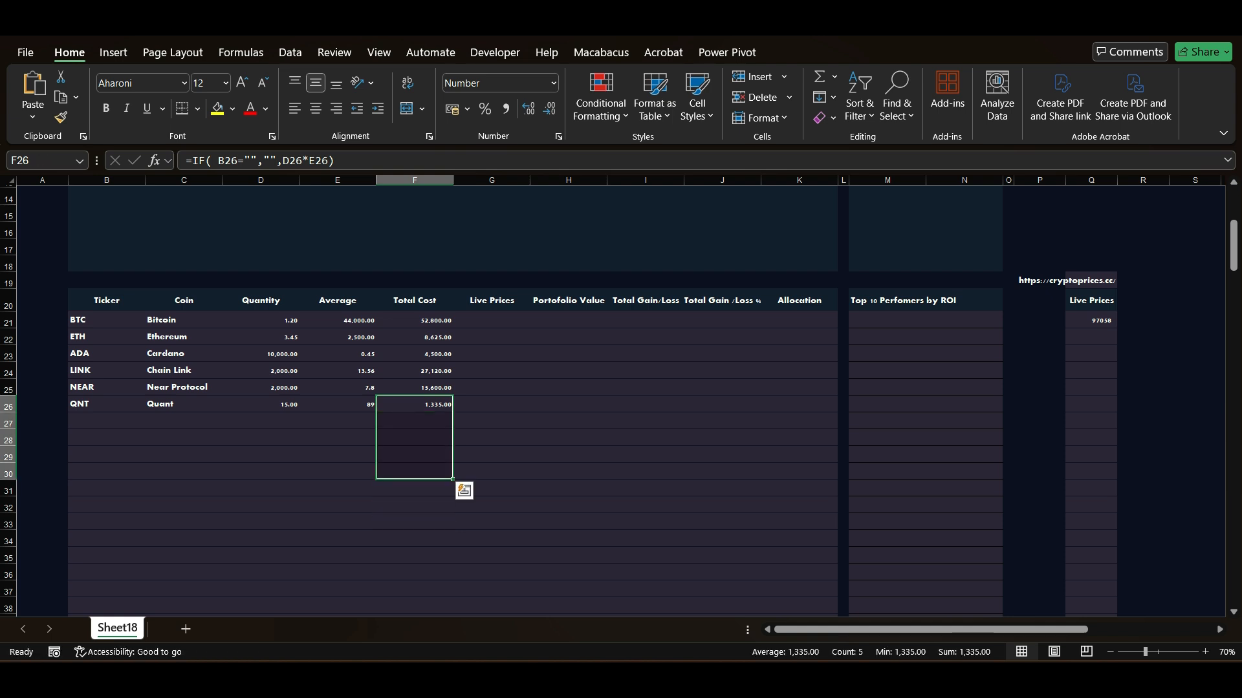
key("Right")
key("Left")
key("Down")
key("Down")
key("Down")
key("Right")
key("Up")
key("Up")
key("Up")
key("Up")
key("Up")
key("Up")
key("Up")
key("Right")
key("Up")
key("Up")
key("Up")
key("Right")
key("Right")
key("Down")
key("Down")
key("Left")
key("Left")
key("Up")
key("Up")
key("Right")
key("Right")
key("Right")
key("Right")
key("Right")
key("Right")
key("Right")
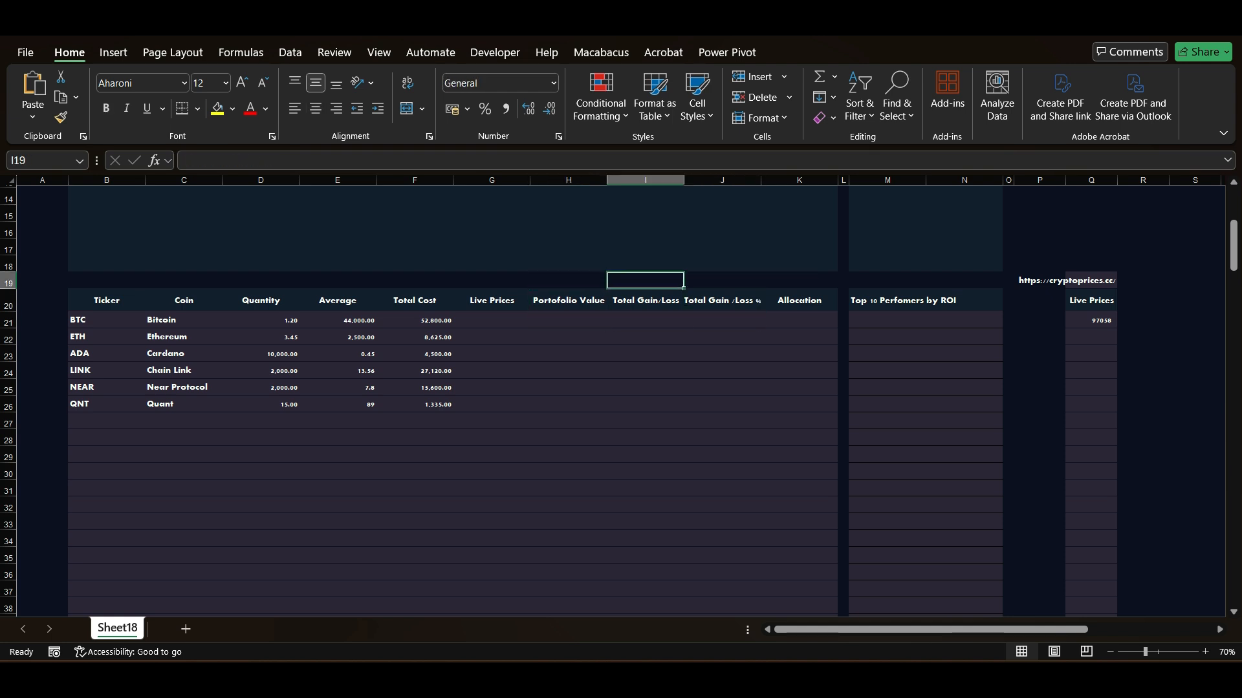
Left-align the cryptoprices.cc URL in cell Q19 above the Live Prices helper column
scroll(621, 401, "up", 2)
scroll(621, 401, "up", 1)
scroll(621, 401, "right", 1)
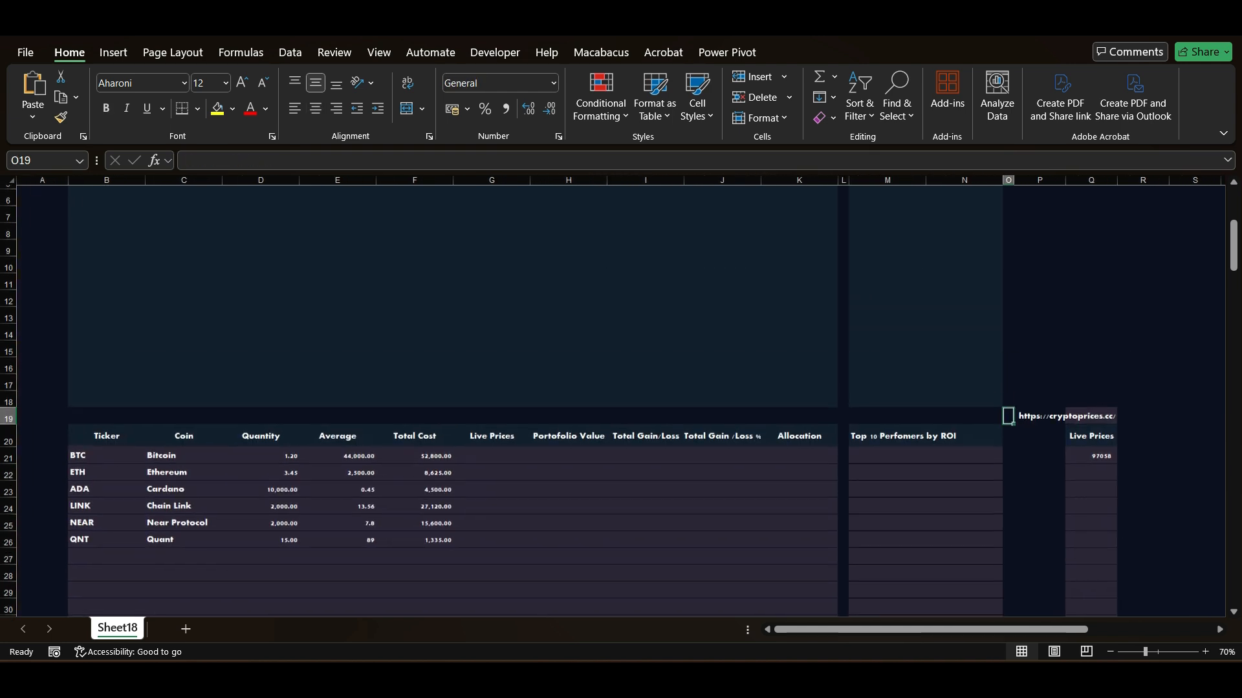
key("Right")
key("Right")
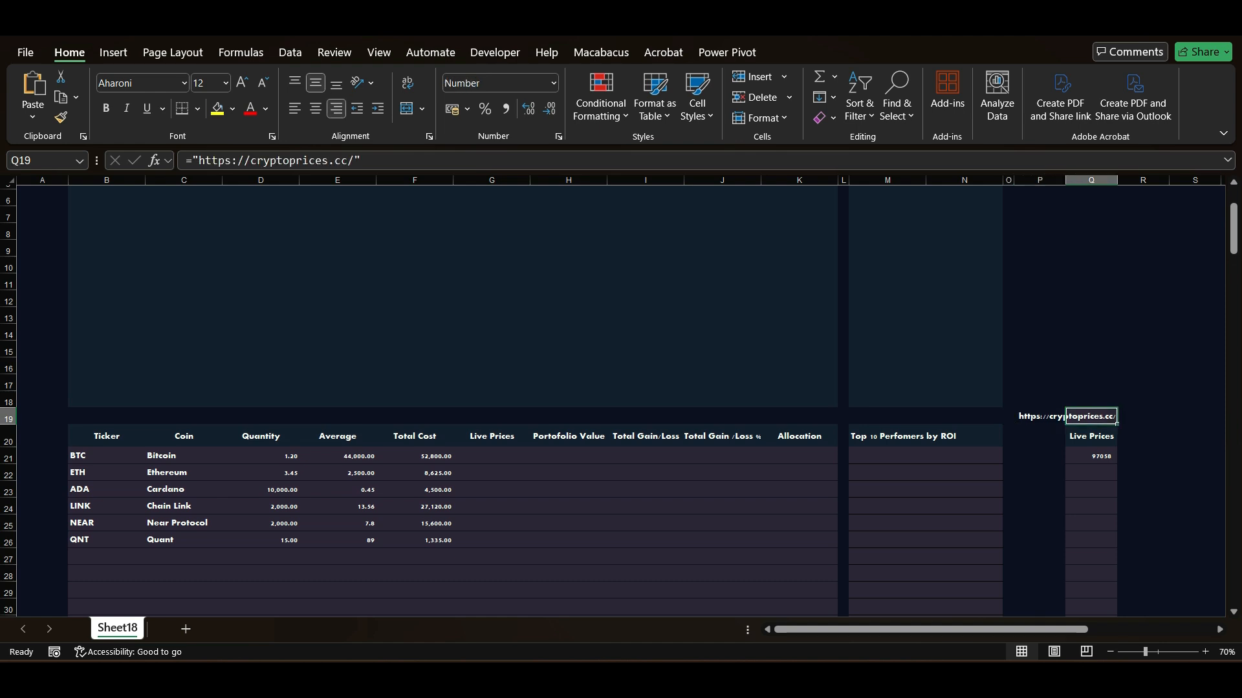
left_click(295, 108)
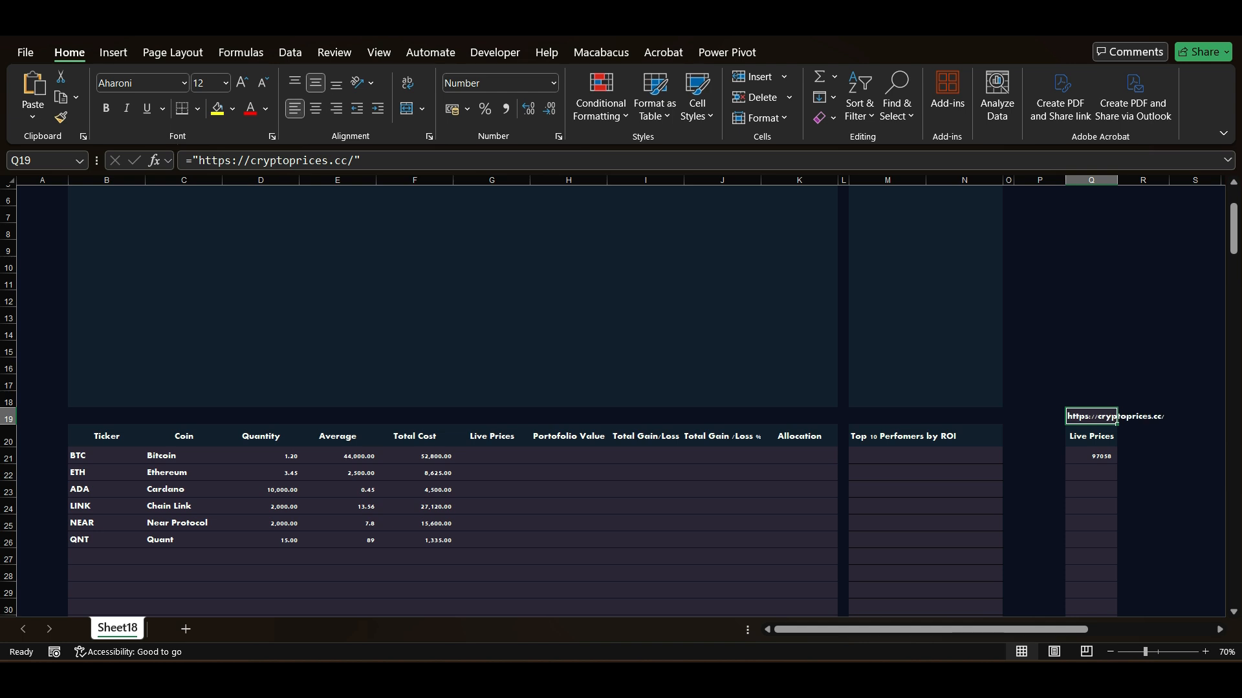
Examine the WEBSERVICE formula behind Bitcoin's live price in Q21
left_click(1091, 316)
key("Down")
key("Down")
key("Down")
key("Down")
key("Down")
key("Down")
key("Down")
key("Down")
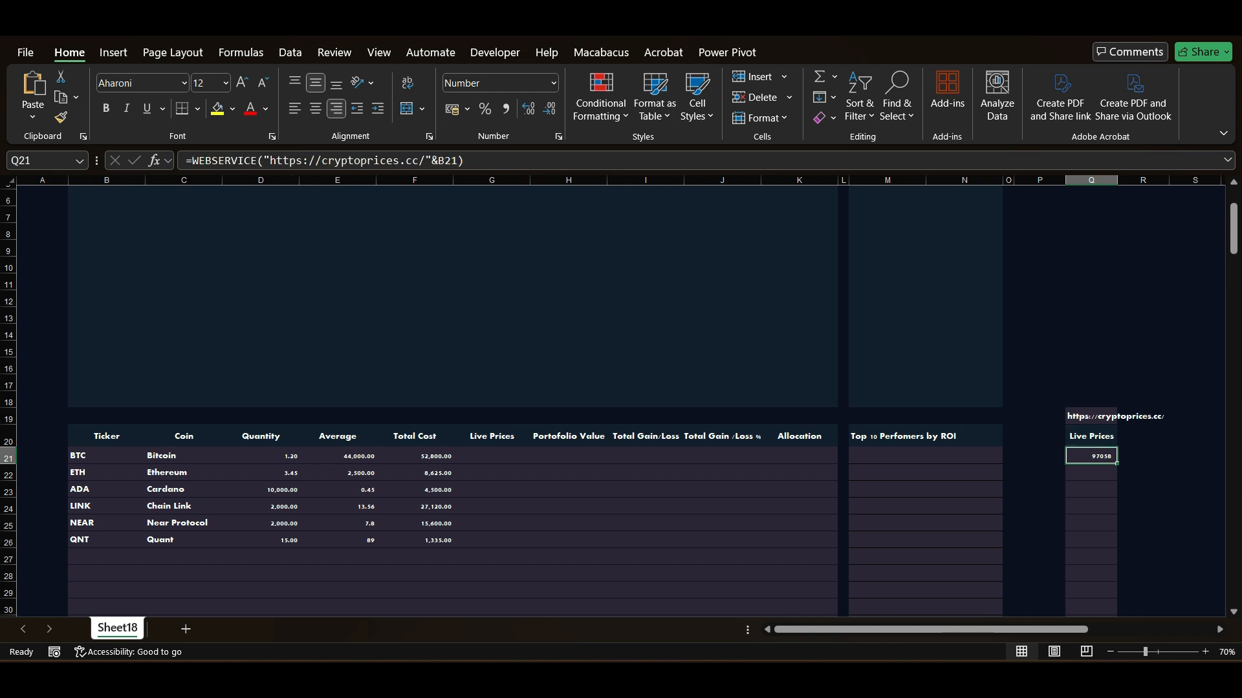
key("Down")
type("=w")
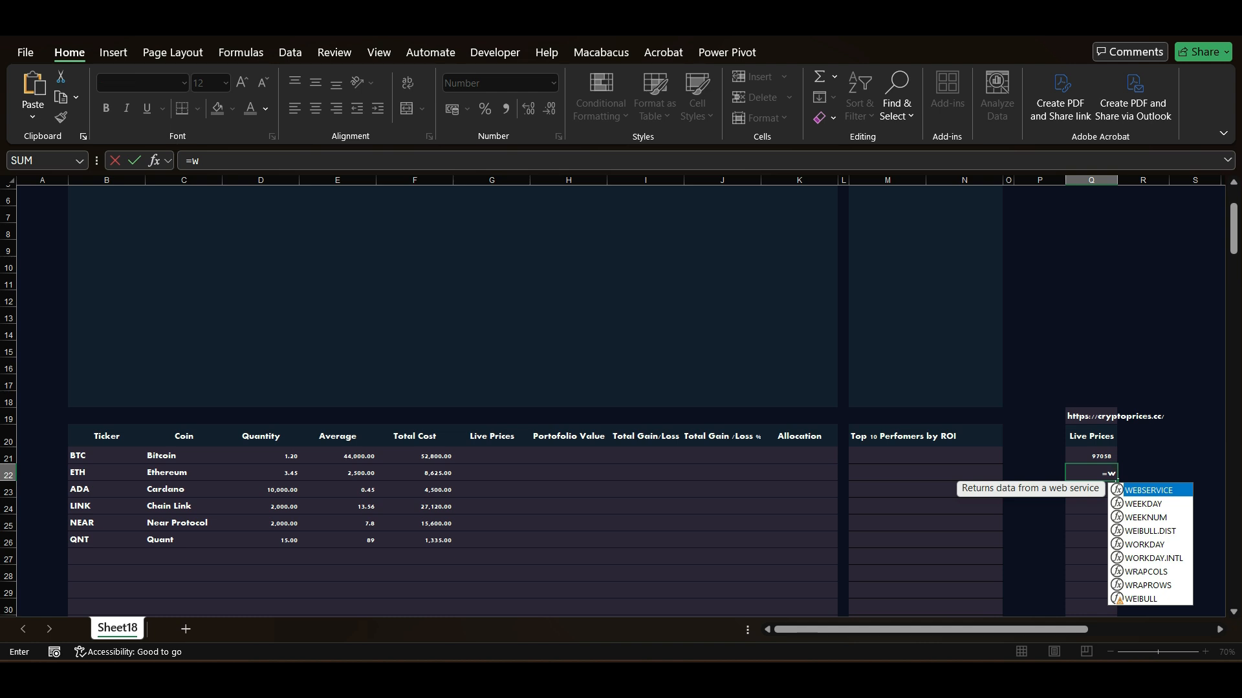
key("Tab")
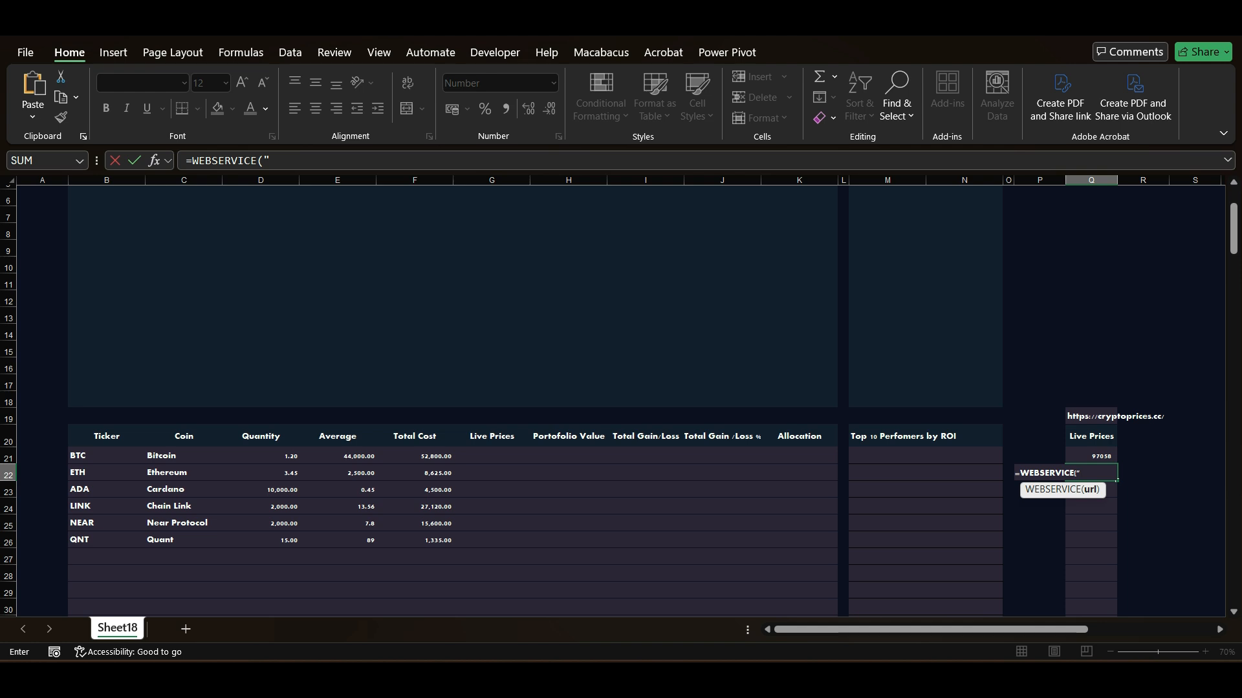
type("https://cryptoprices.cc/")
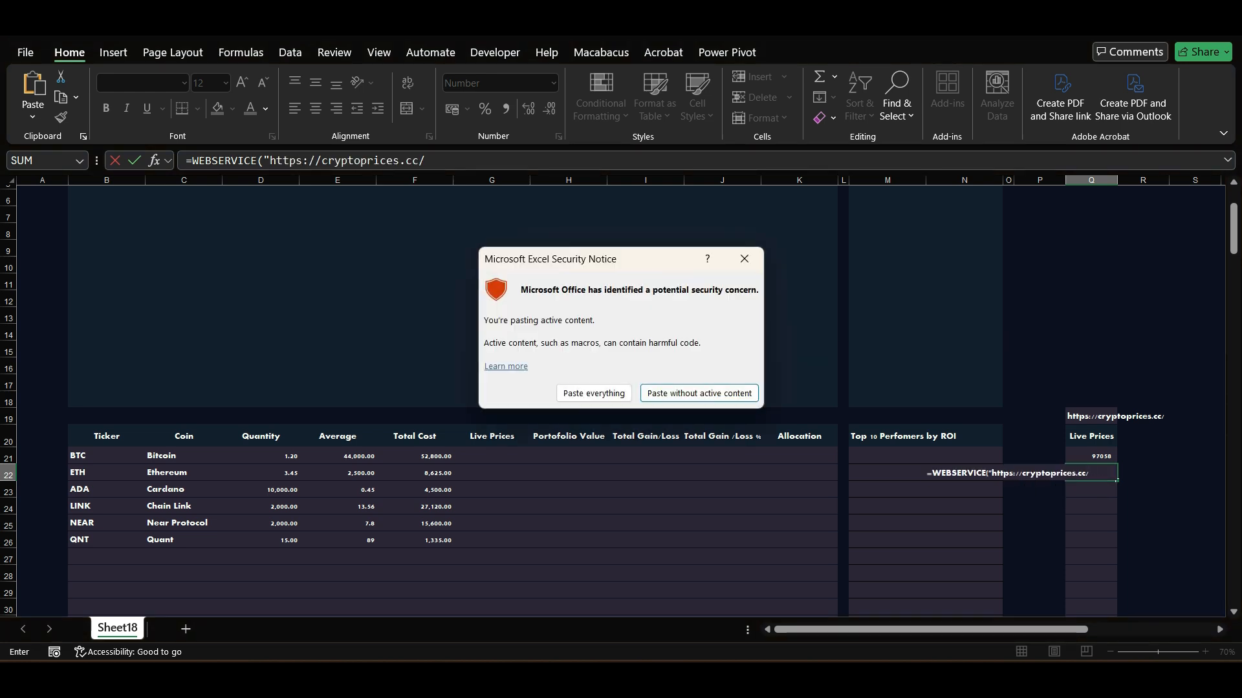
left_click(594, 393)
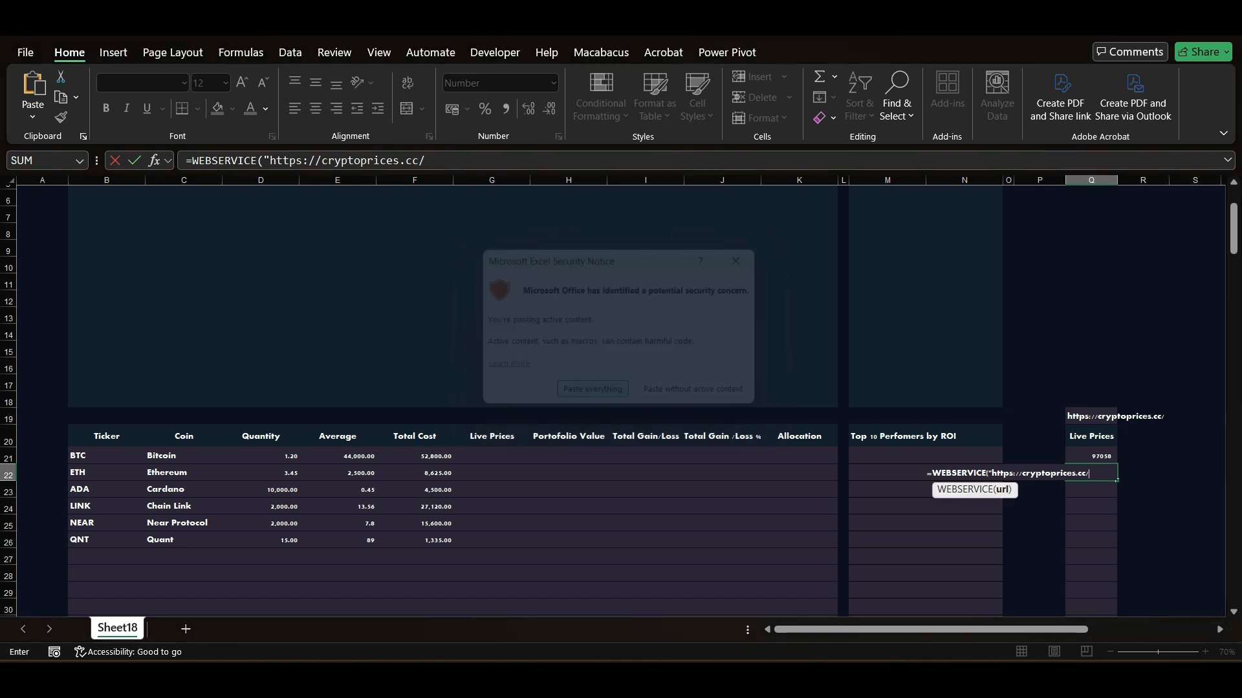
type("\"")
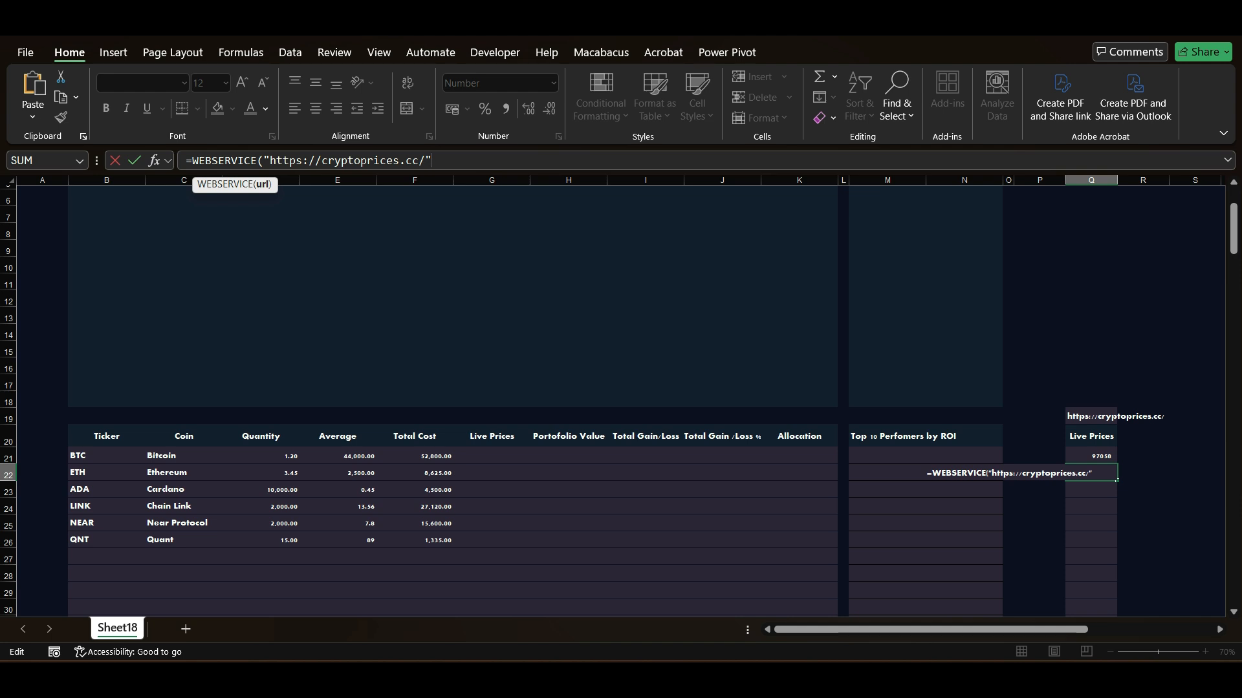
type("&")
left_click(107, 472)
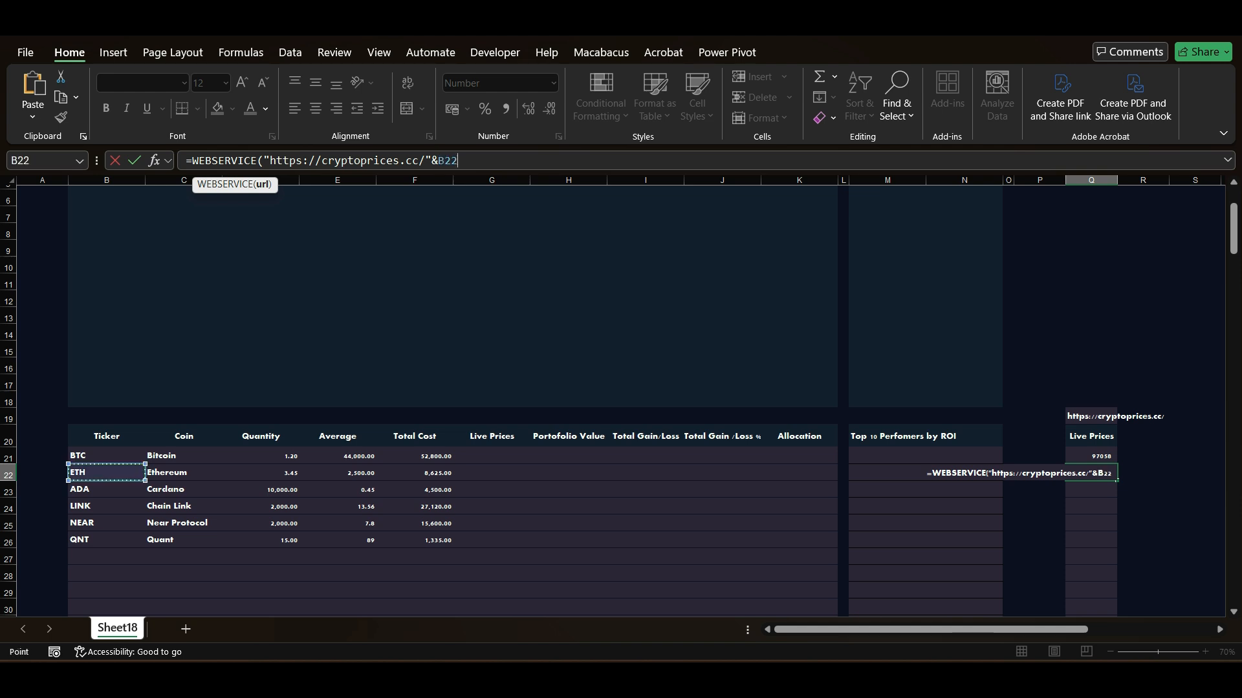
type(")")
key("ctrl+Return")
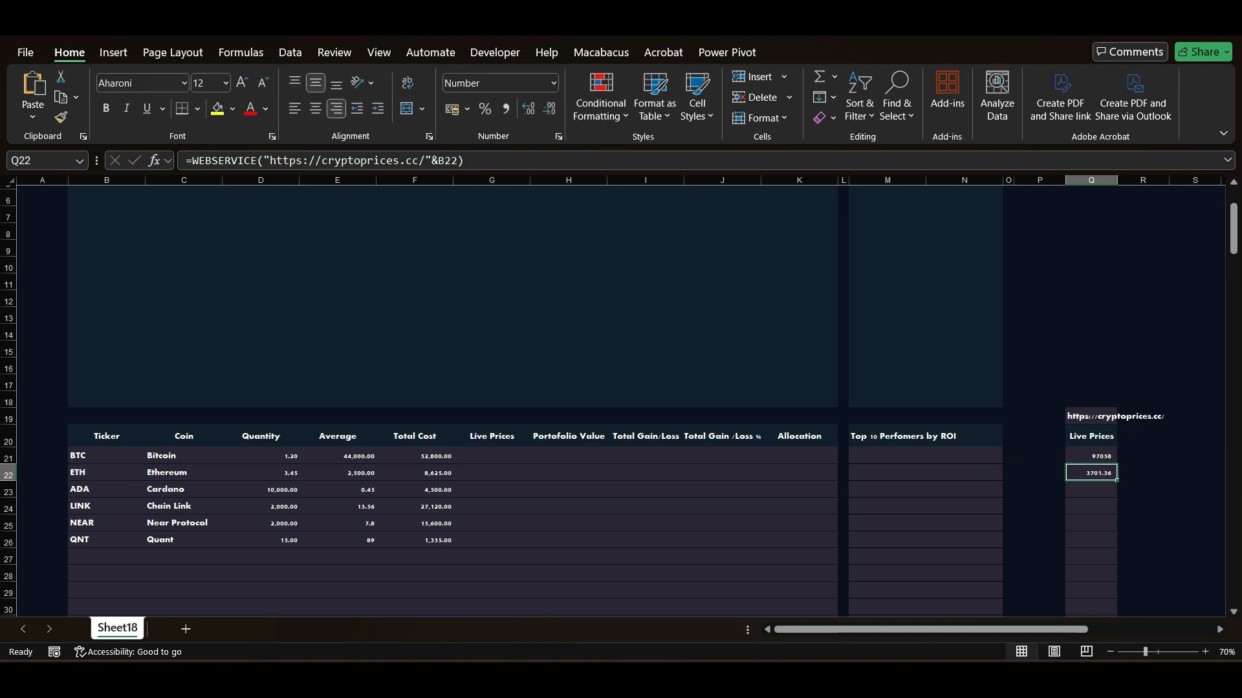
left_click(1091, 456)
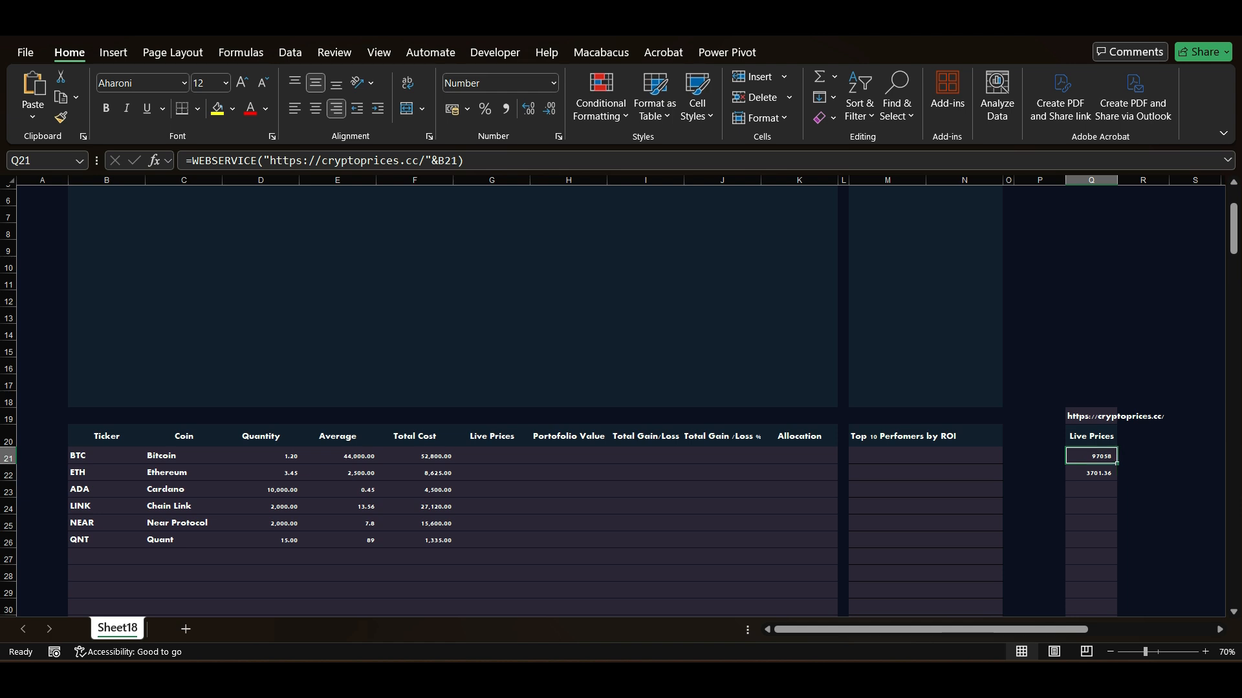
left_click(192, 160)
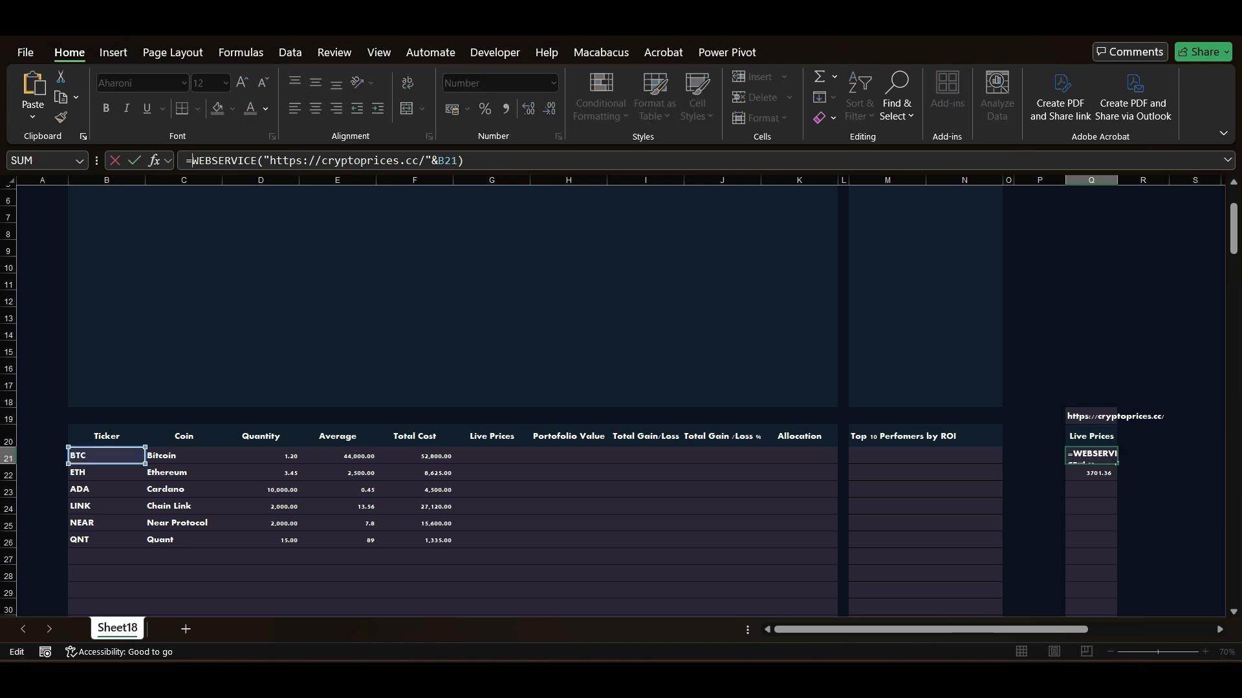
type("if( ,")
key("Left")
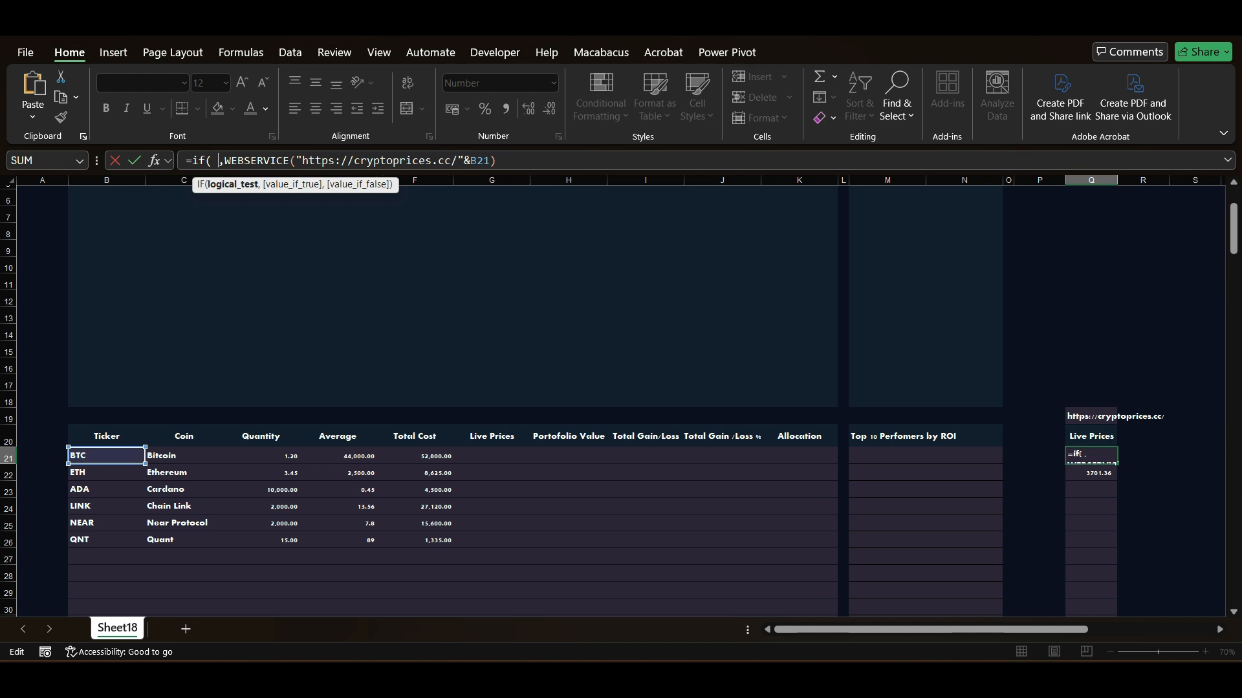
left_click(107, 456)
type("=\"\",\"\"")
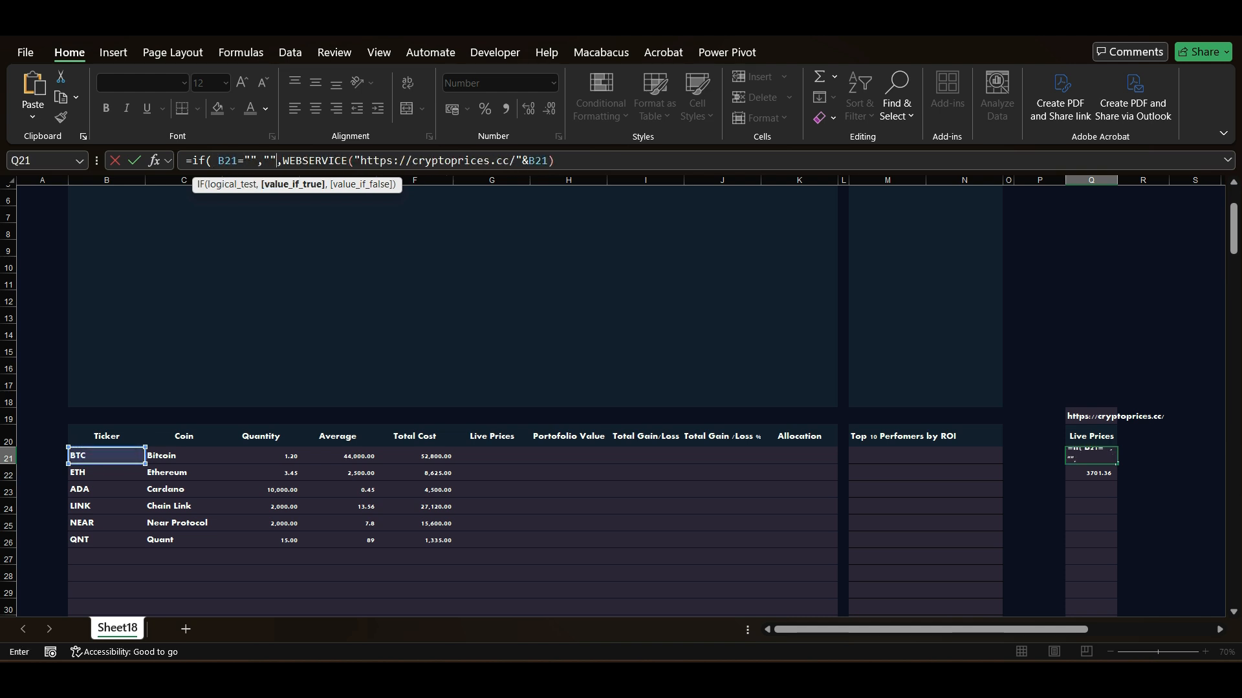
key("Return")
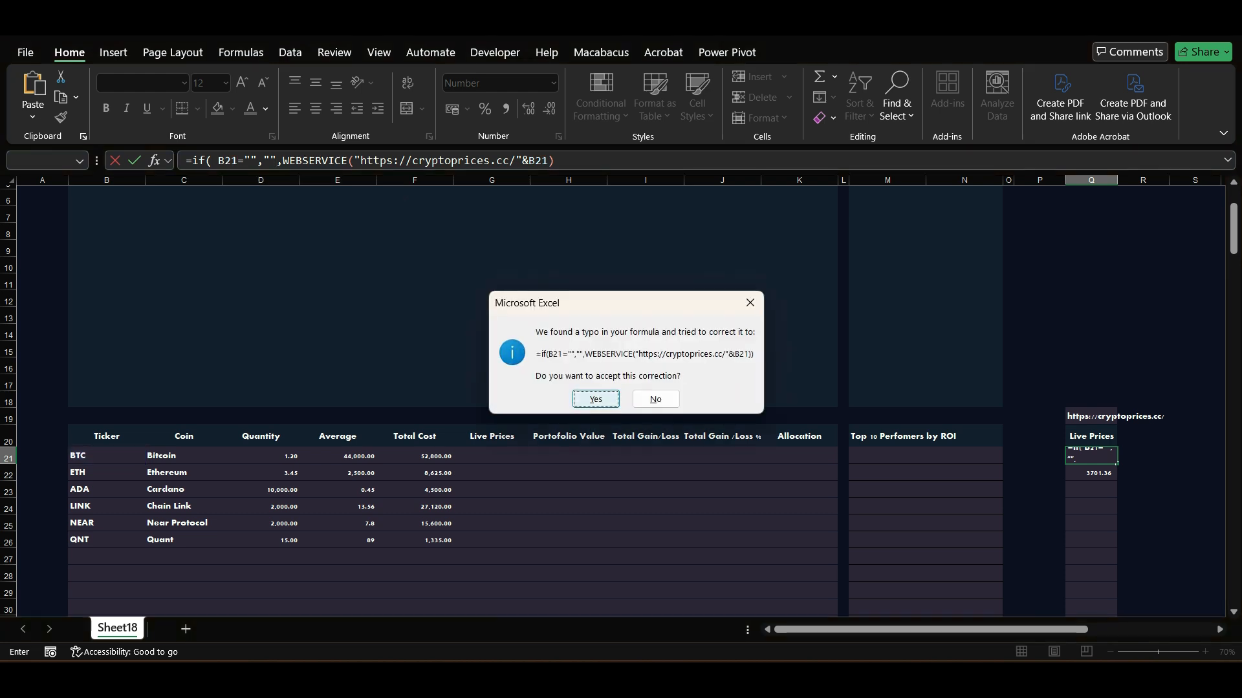
left_click(596, 399)
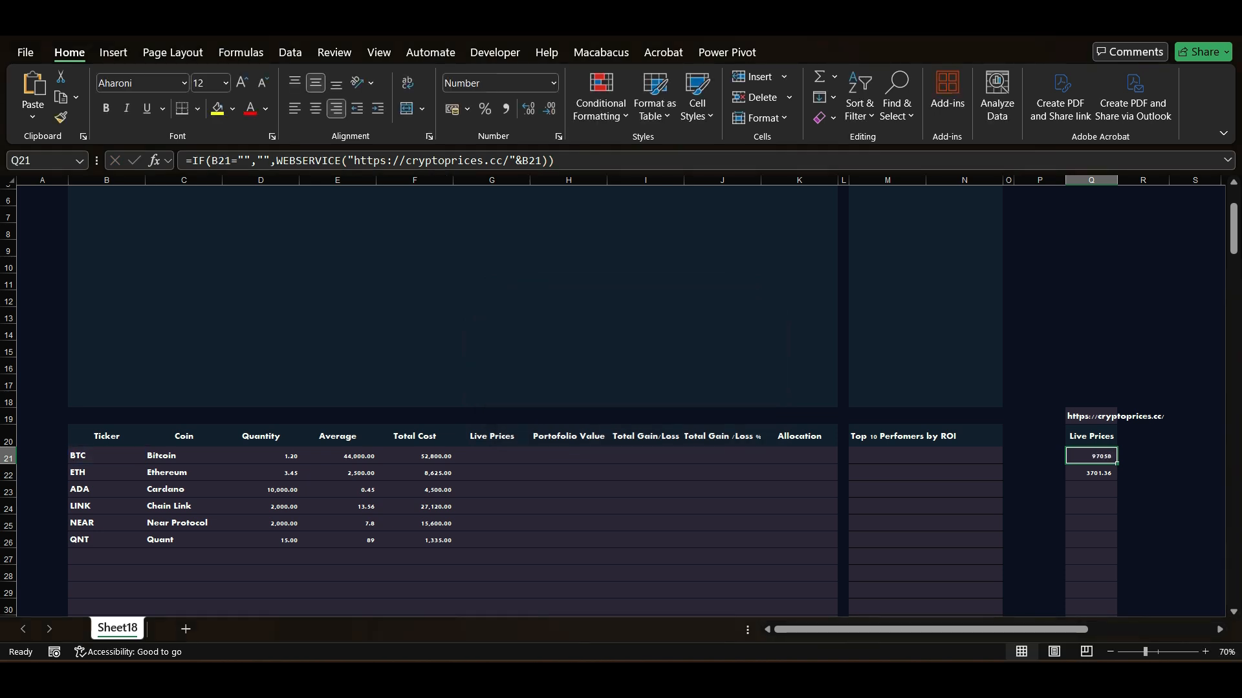
left_click_drag(1117, 463, 1109, 609)
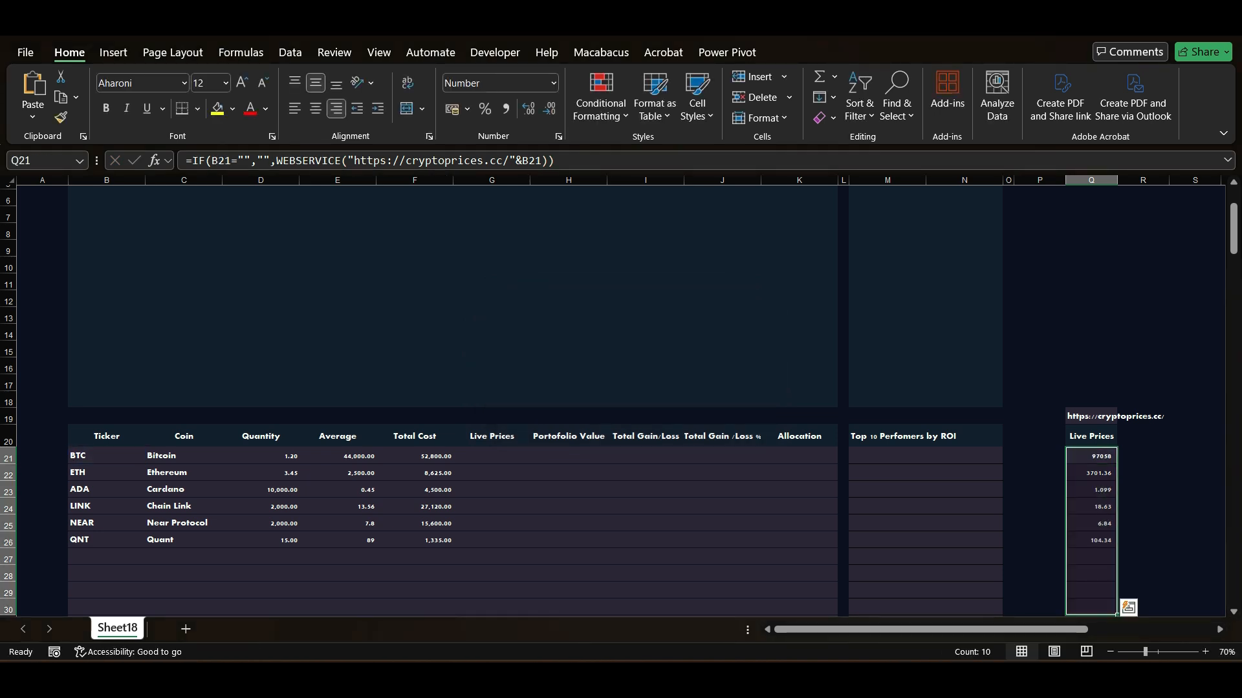
Check the copied live price formulas in column Q, including the rows without a ticker
left_click(1091, 557)
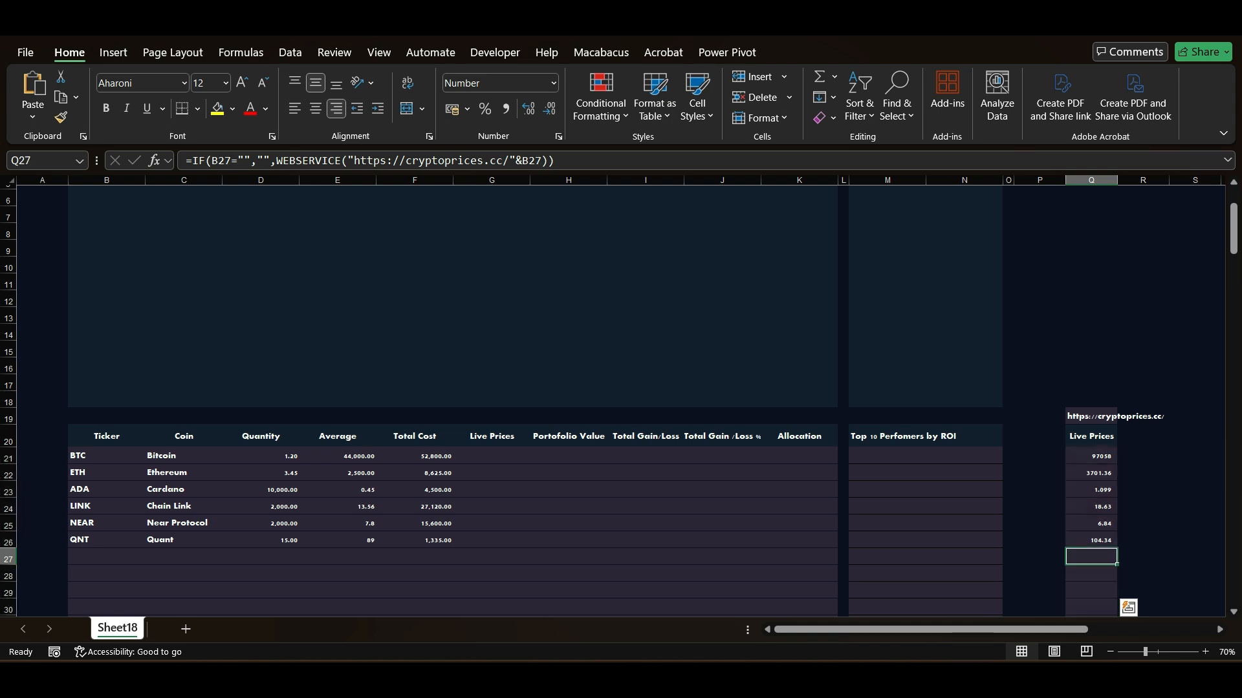
key("Up")
key("Up")
key("Down")
key("Down")
key("Down")
key("Down")
key("Down")
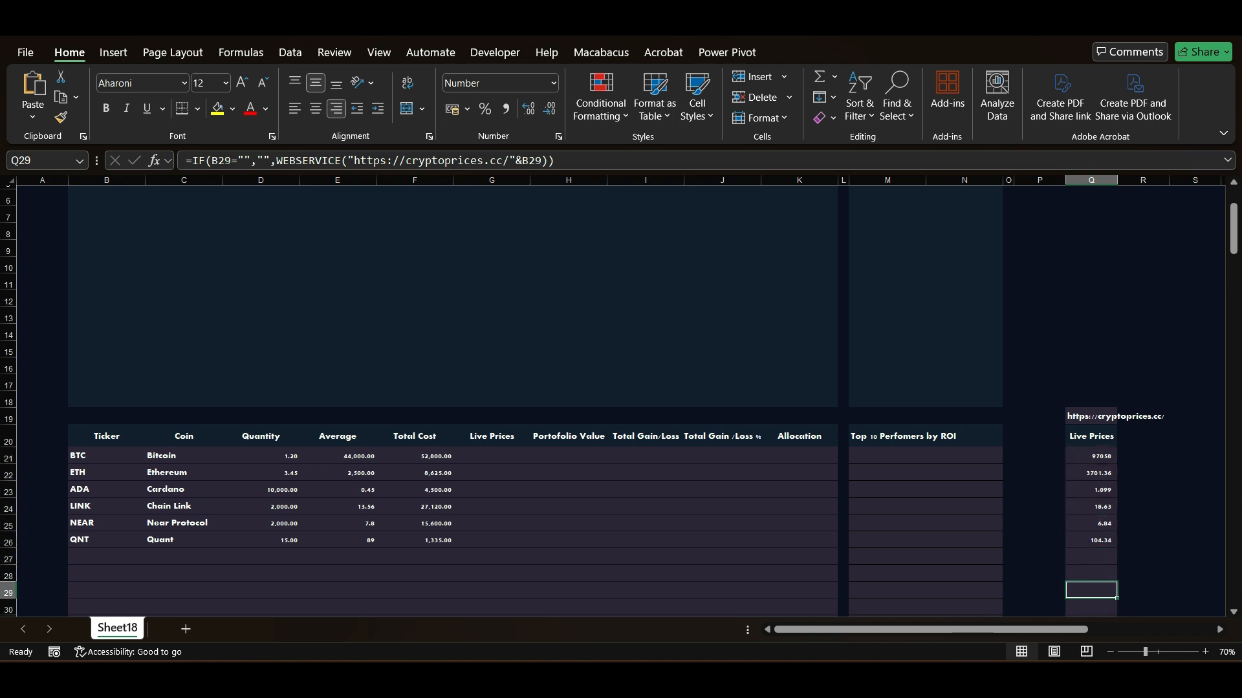
key("Up")
key("Up")
key("Up")
key("Up")
key("Up")
key("Up")
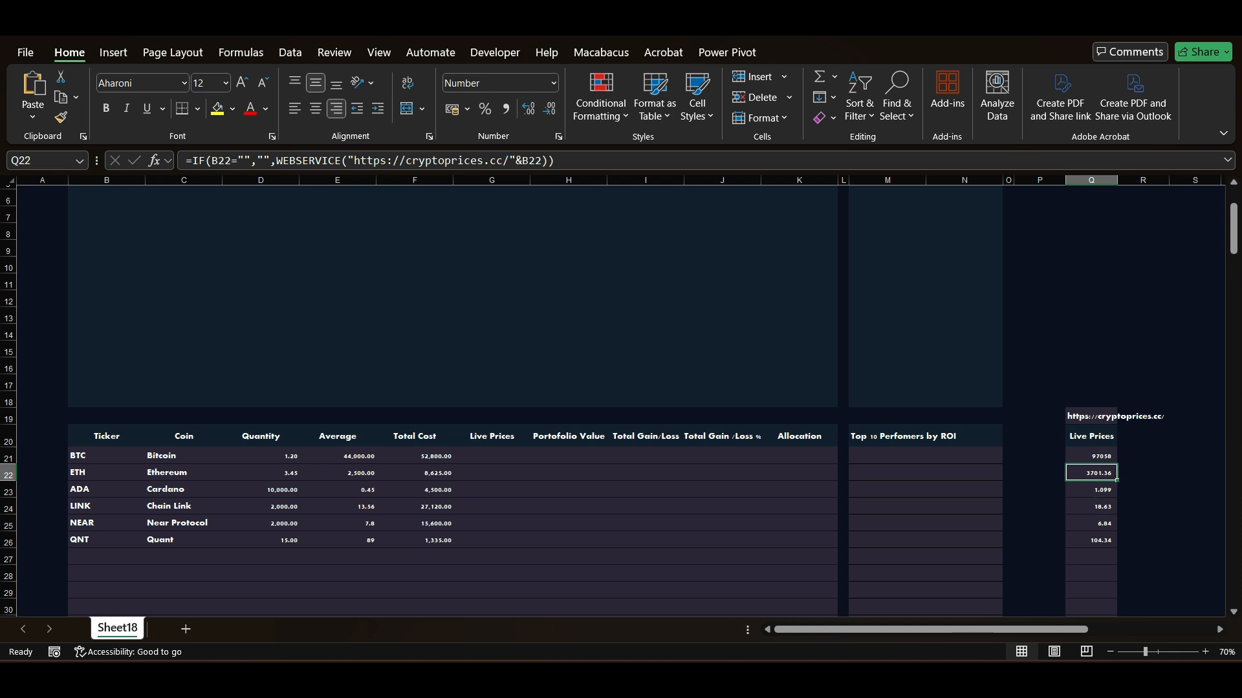
key("Left")
key("Left")
key("Left")
key("Left")
key("Left")
key("Left")
key("Left")
key("Left")
key("Left")
key("Left")
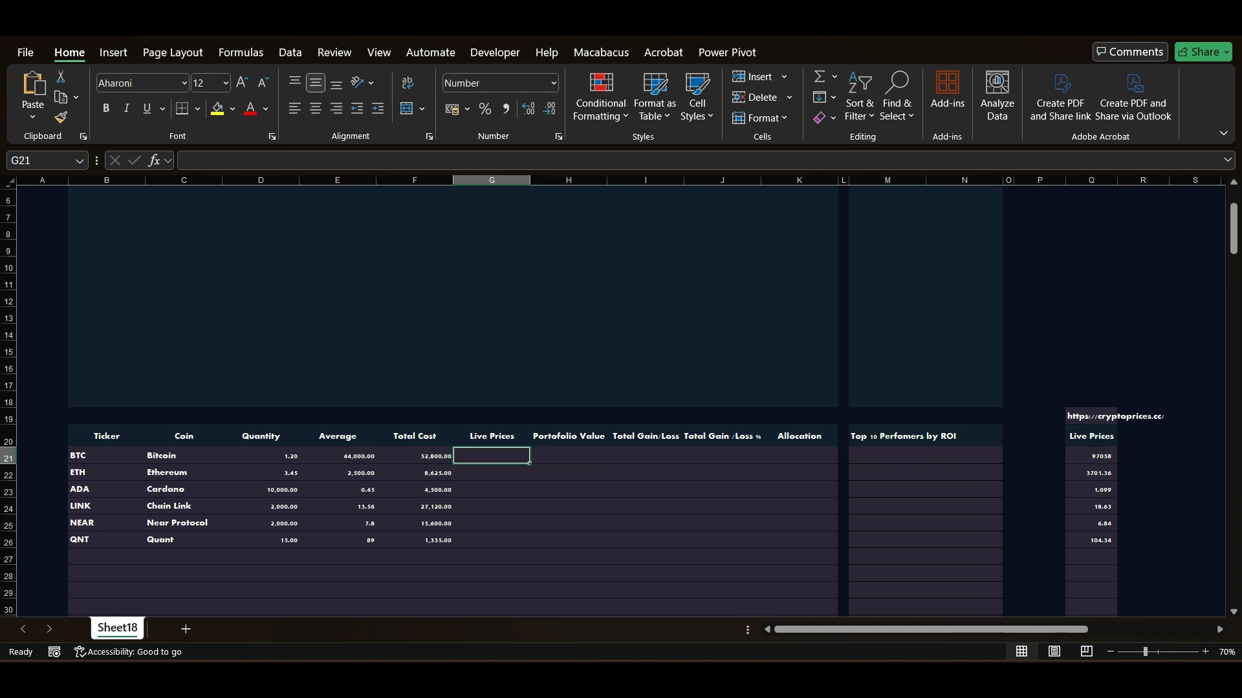
type("=")
key("Escape")
Test whether Bitcoin's fetched price works in a calculation by entering =Q21*1 in R21
key("Right")
key("Right")
key("Right")
key("Right")
key("Right")
key("Right")
key("Right")
key("Right")
key("Right")
key("Right")
key("Right")
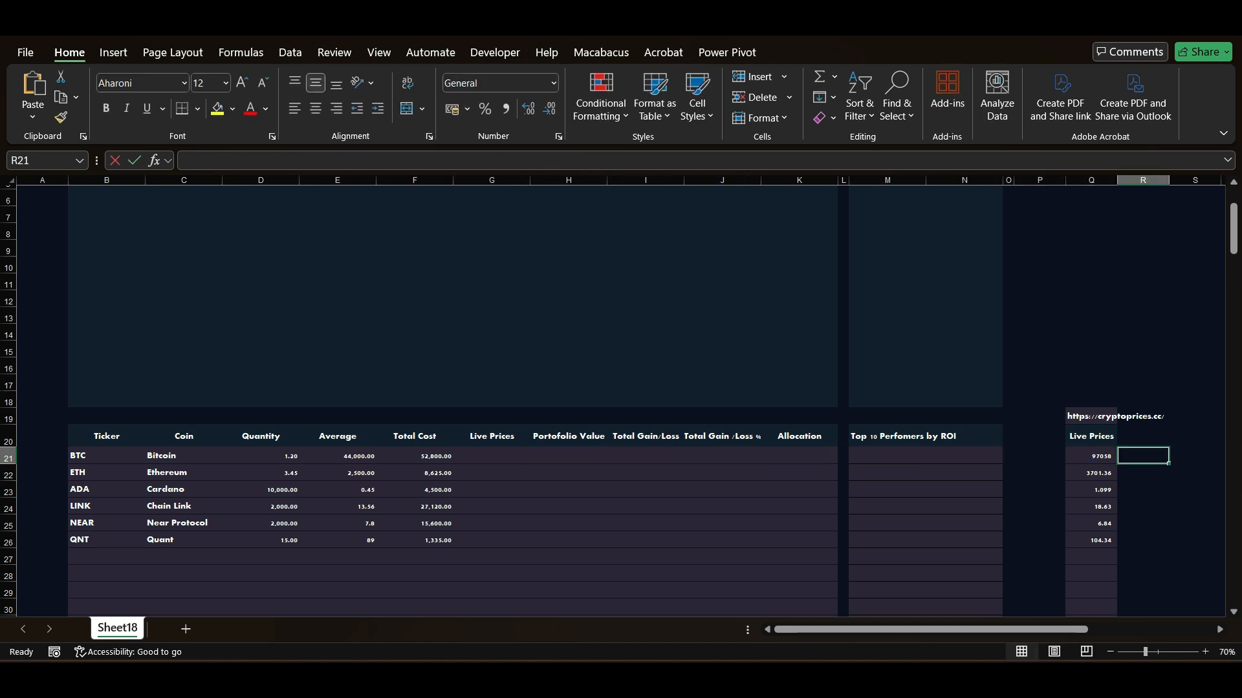
type("=")
key("Left")
type("*1")
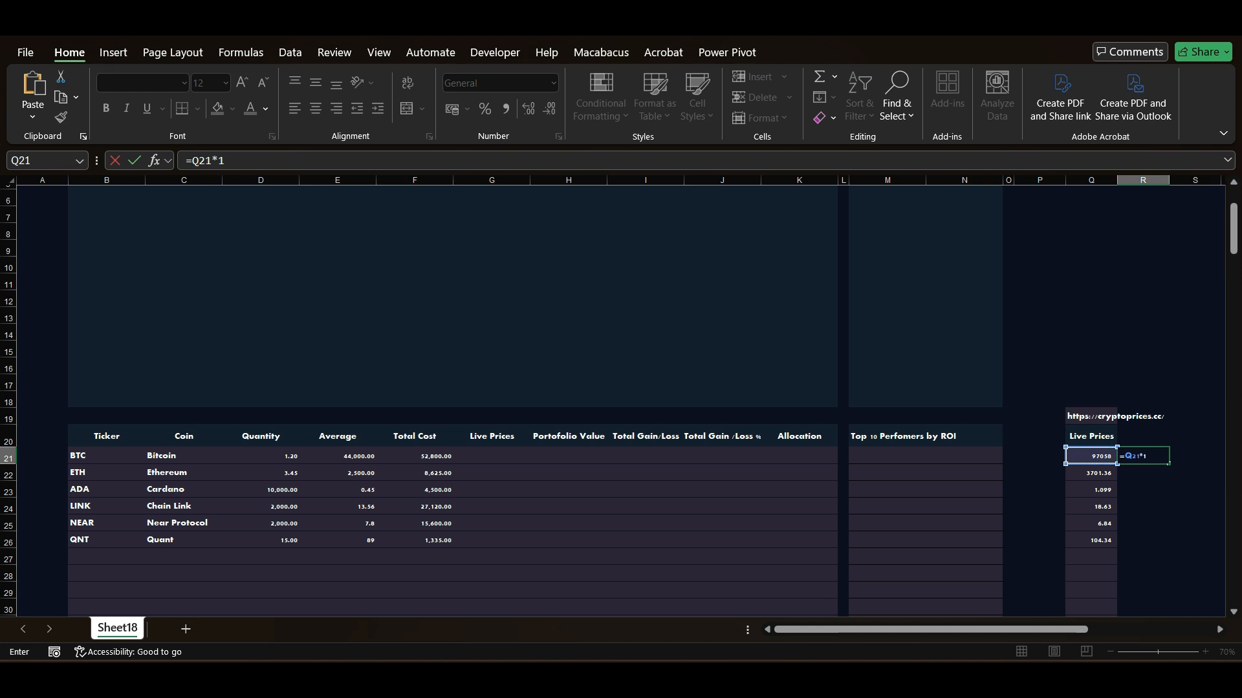
key("ctrl+Return")
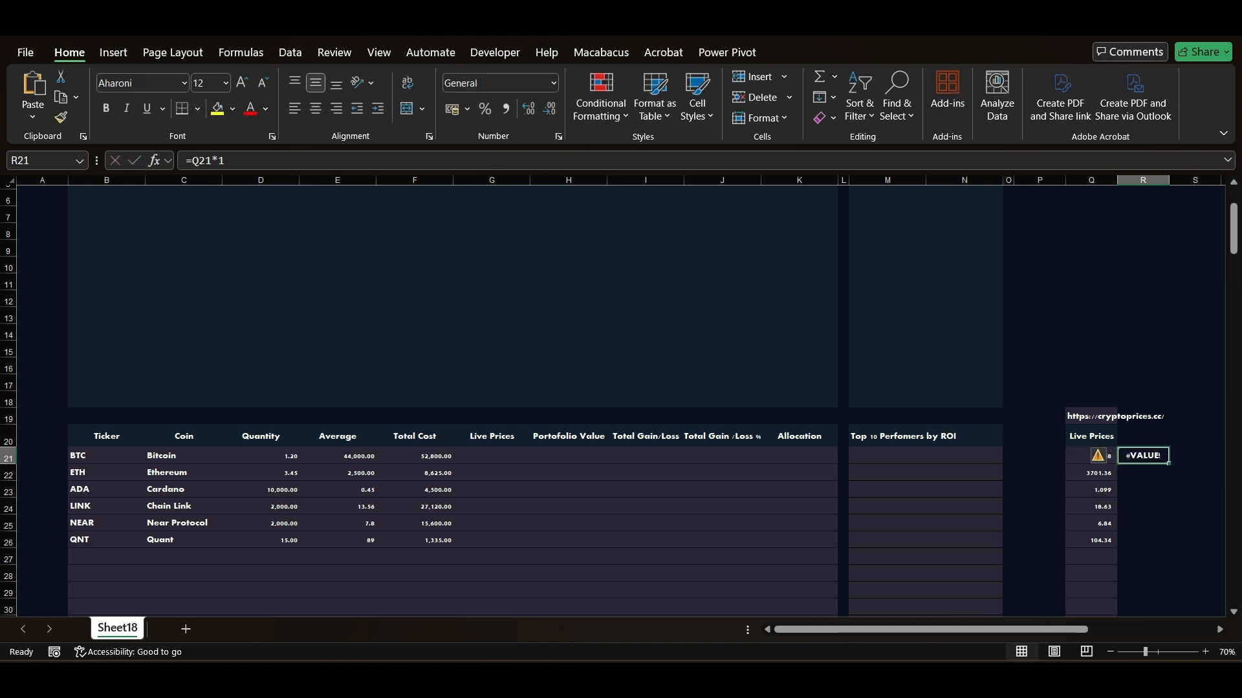
Change the test formula in R21 to =Q21+1, and clear the cell after checking it
key("F2")
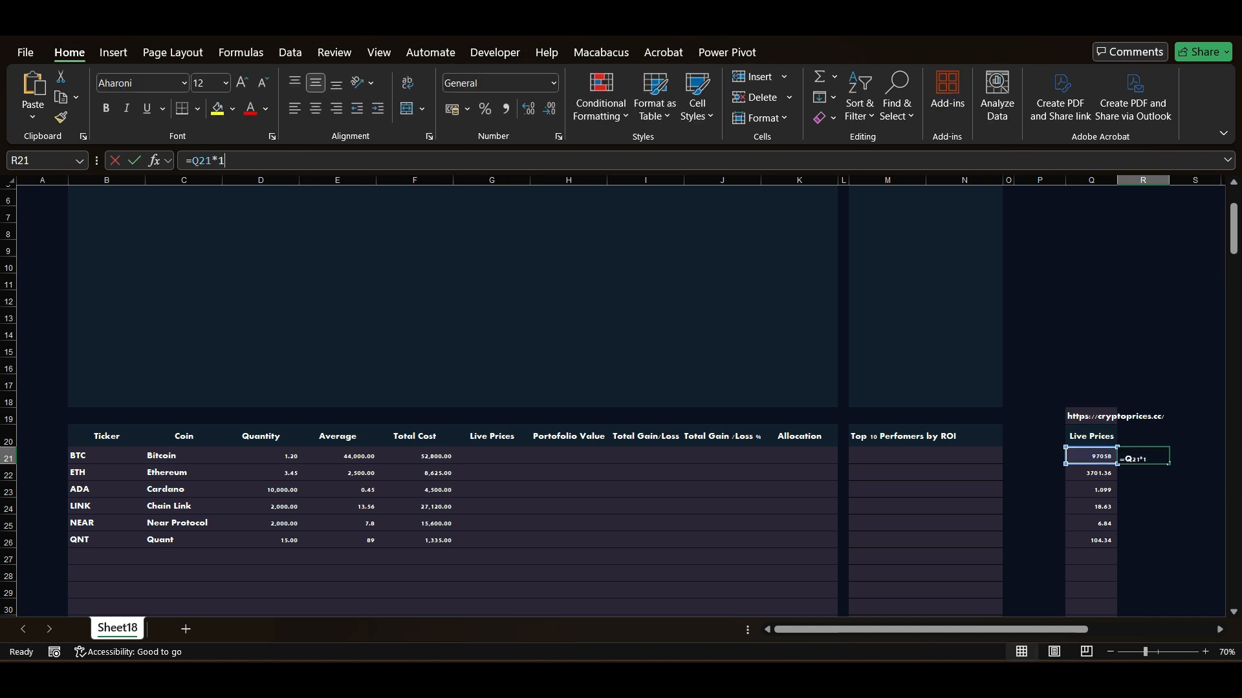
key("BackSpace")
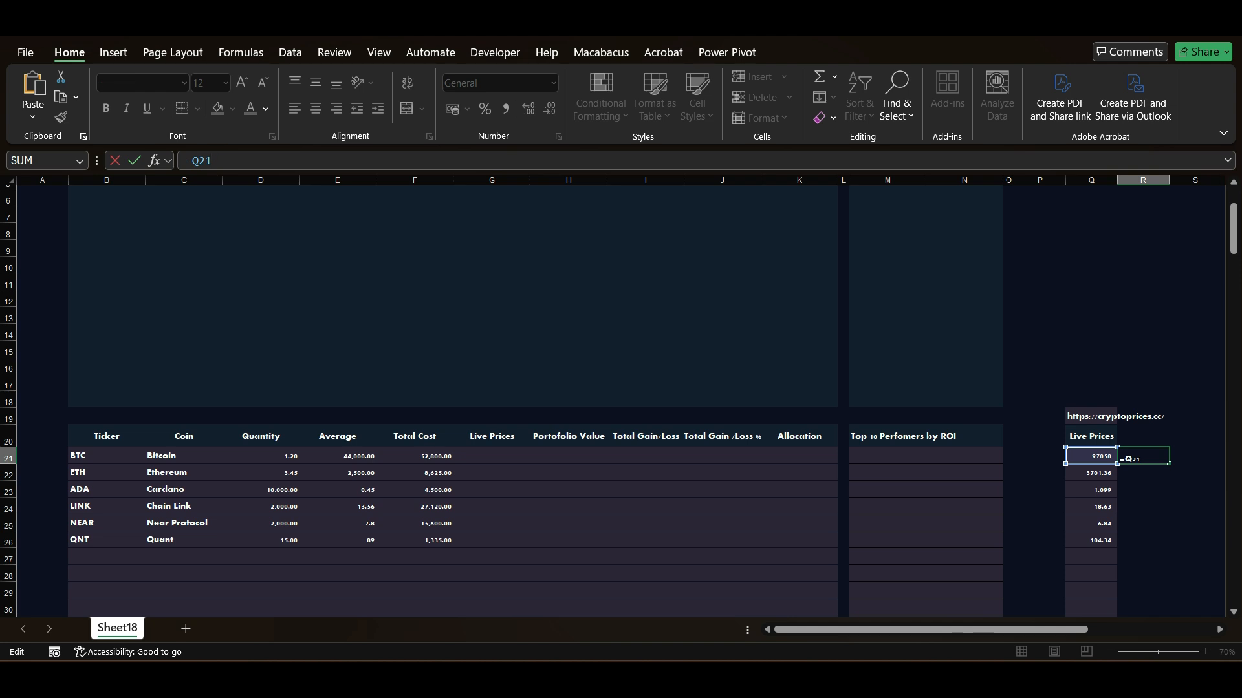
type("+1")
key("ctrl+Return")
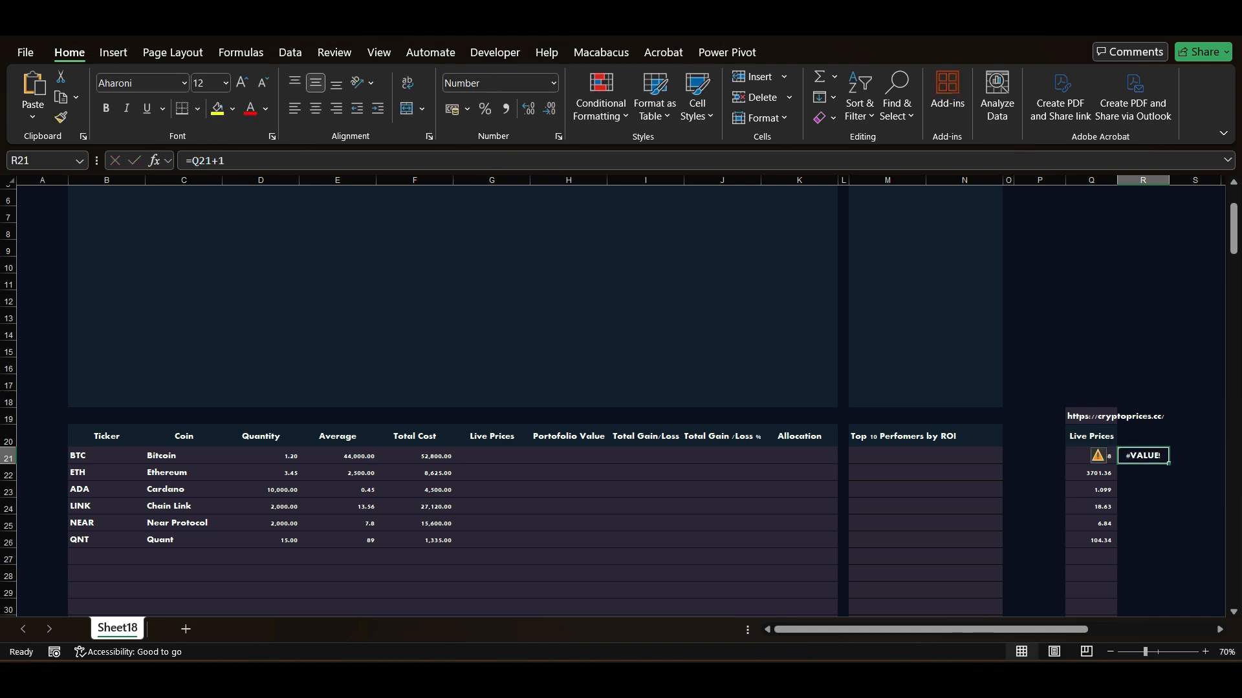
key("Delete")
key("Left")
key("Left")
key("Left")
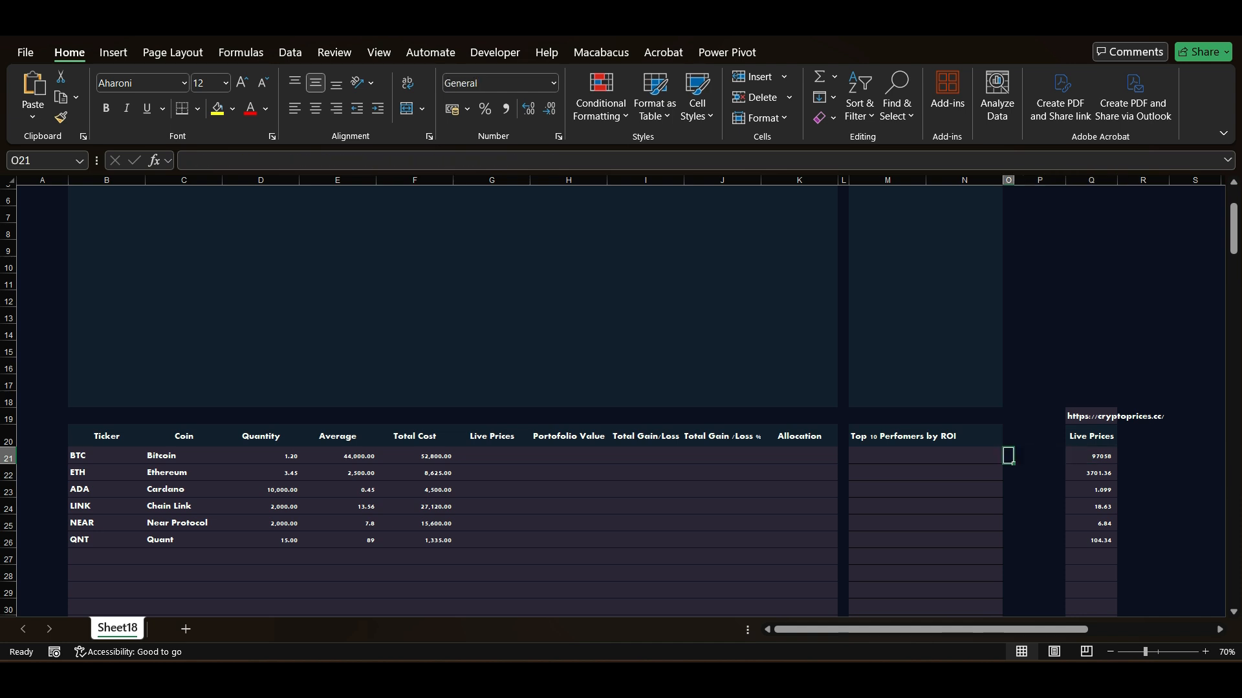
key("Right")
key("Right")
key("Left")
key("Left")
key("Left")
key("Left")
key("Left")
key("Left")
key("Left")
key("Left")
key("Left")
key("Left")
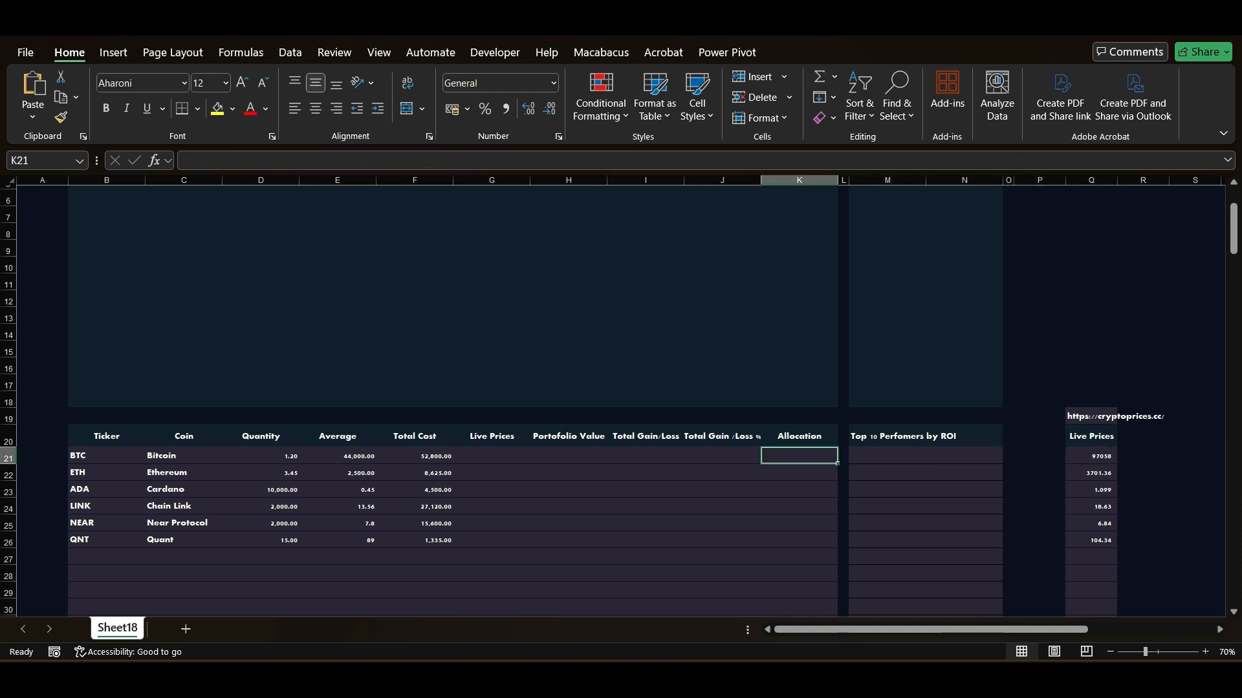
type("=valu")
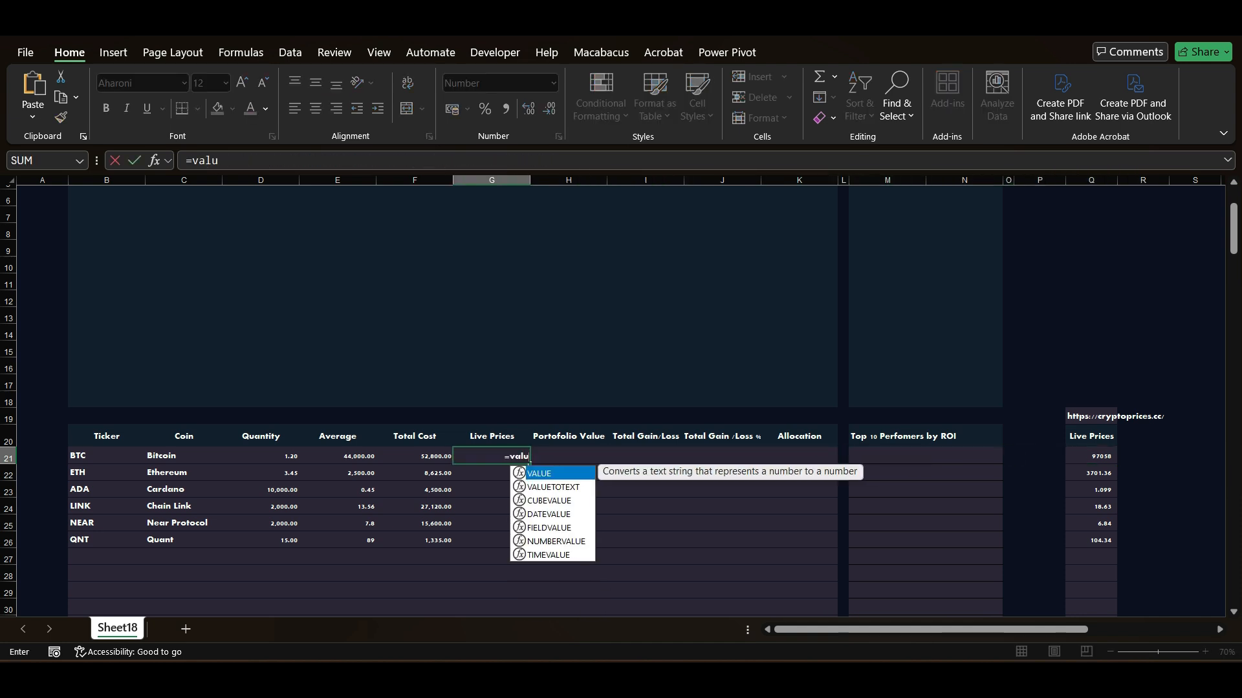
key("Down")
key("Down")
key("Down")
key("Down")
key("Down")
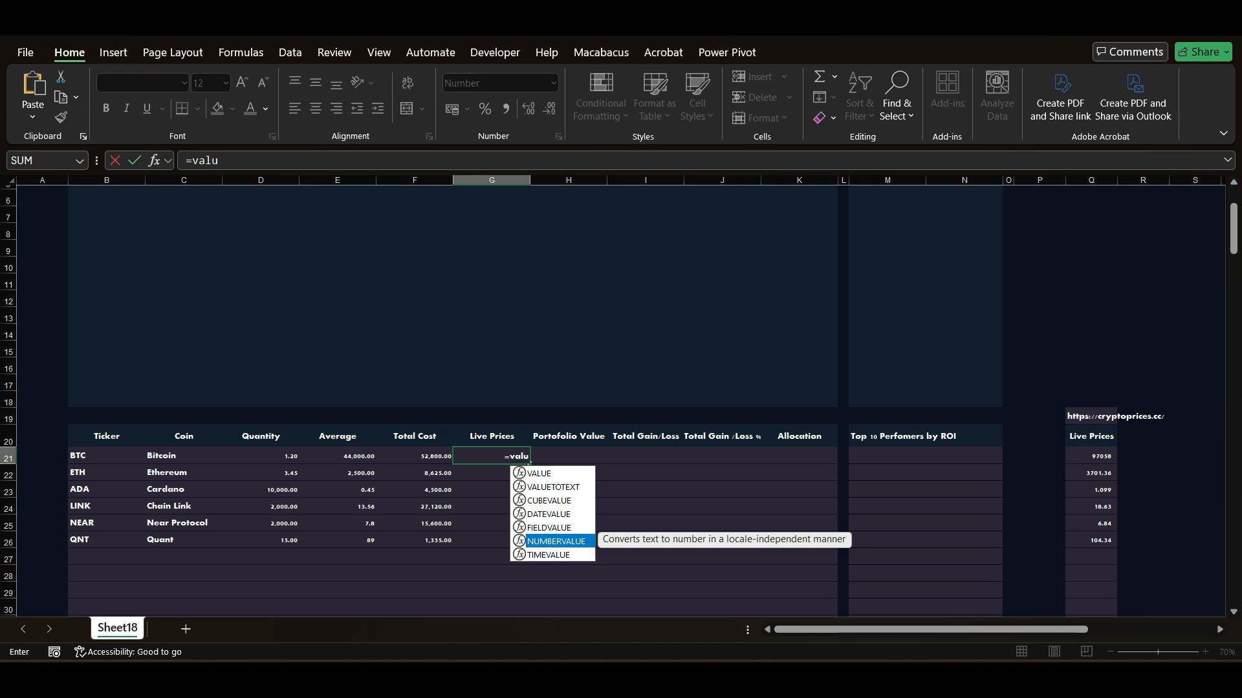
key("Tab")
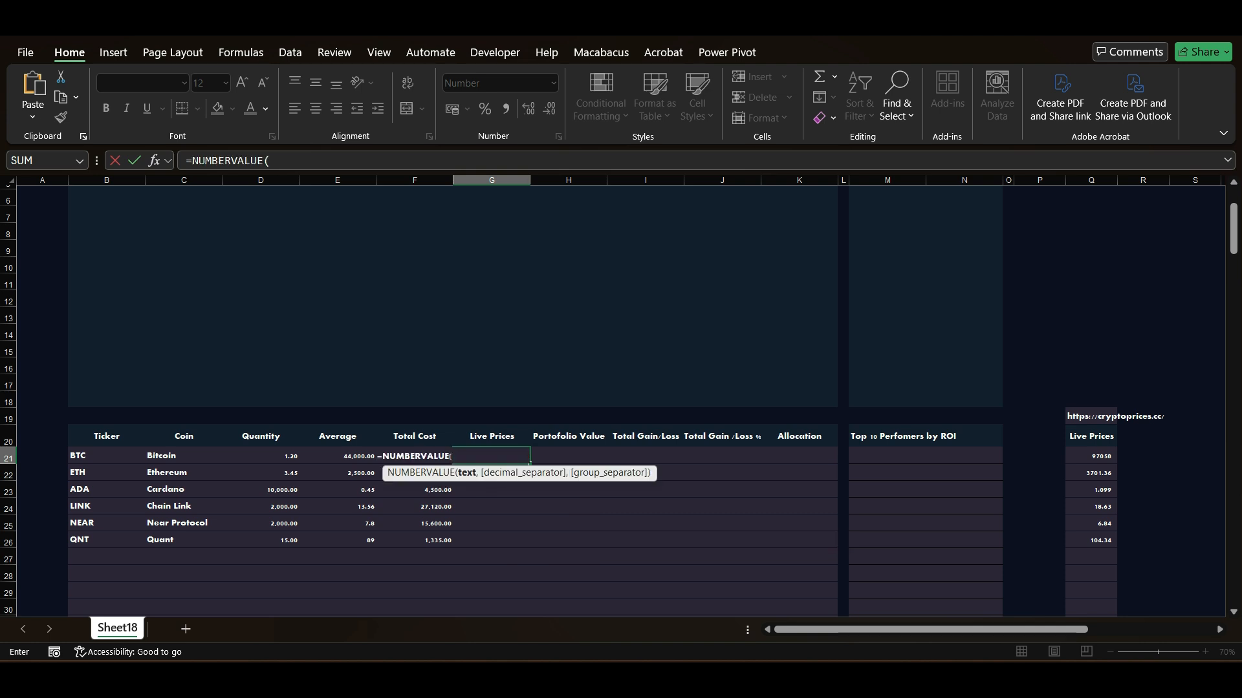
key("Escape")
Enter =IF(B21="","",NUMBERVALUE(Q21)) as Bitcoin's live price in G21, accepting the closing-parenthesis correction
type("=IF")
key("Tab")
key("Left")
key("Left")
key("Left")
key("Left")
key("Left")
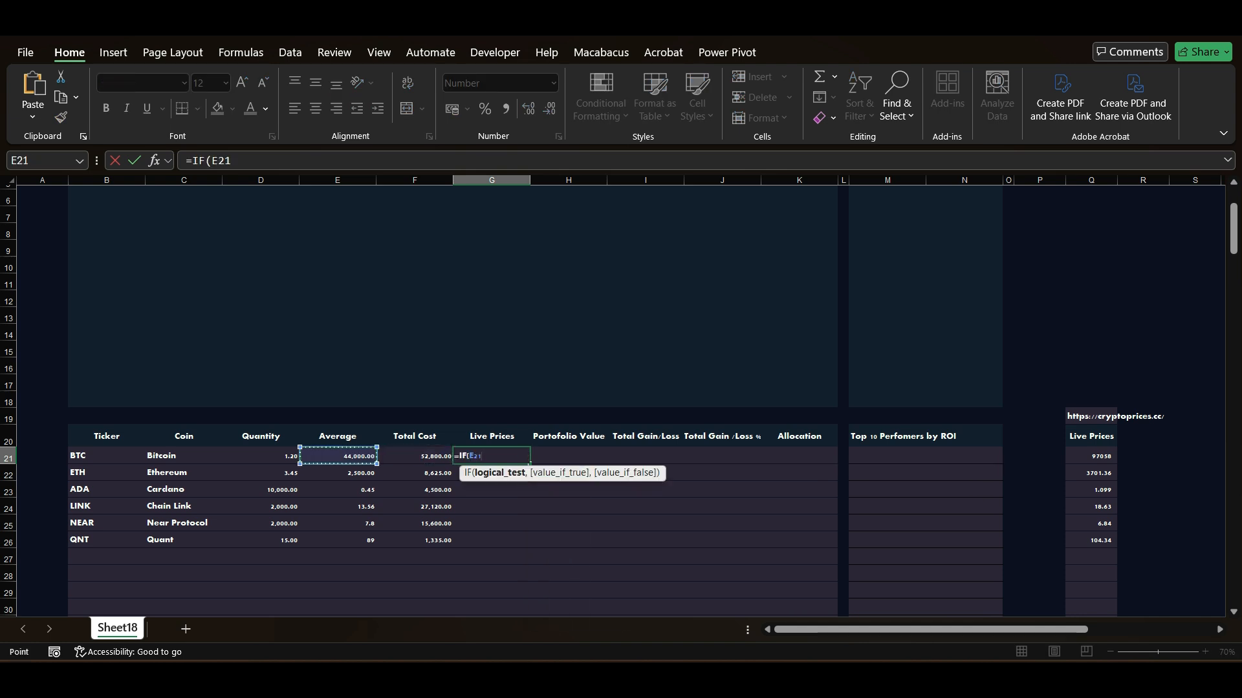
type(",")
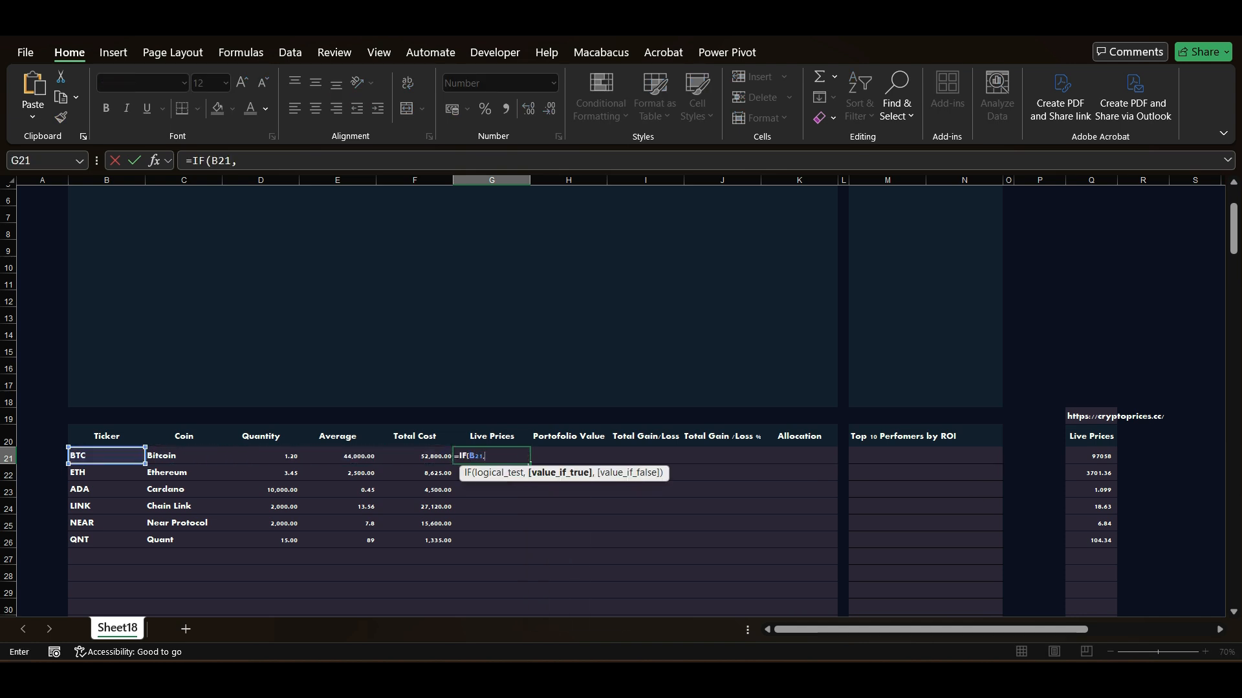
key("BackSpace")
type("=\"\",\"\",")
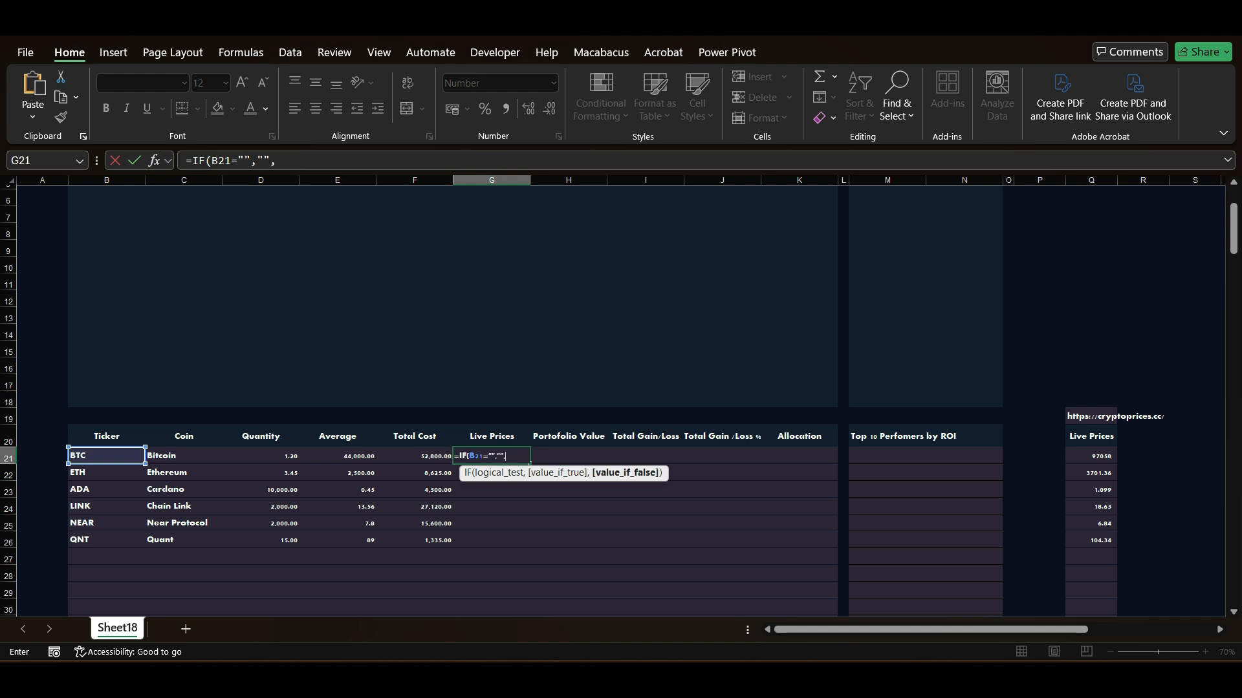
type("numb")
key("Tab")
key("Right")
key("Right")
key("Right")
key("Right")
key("Right")
key("Right")
key("Right")
key("Right")
key("Right")
key("Right")
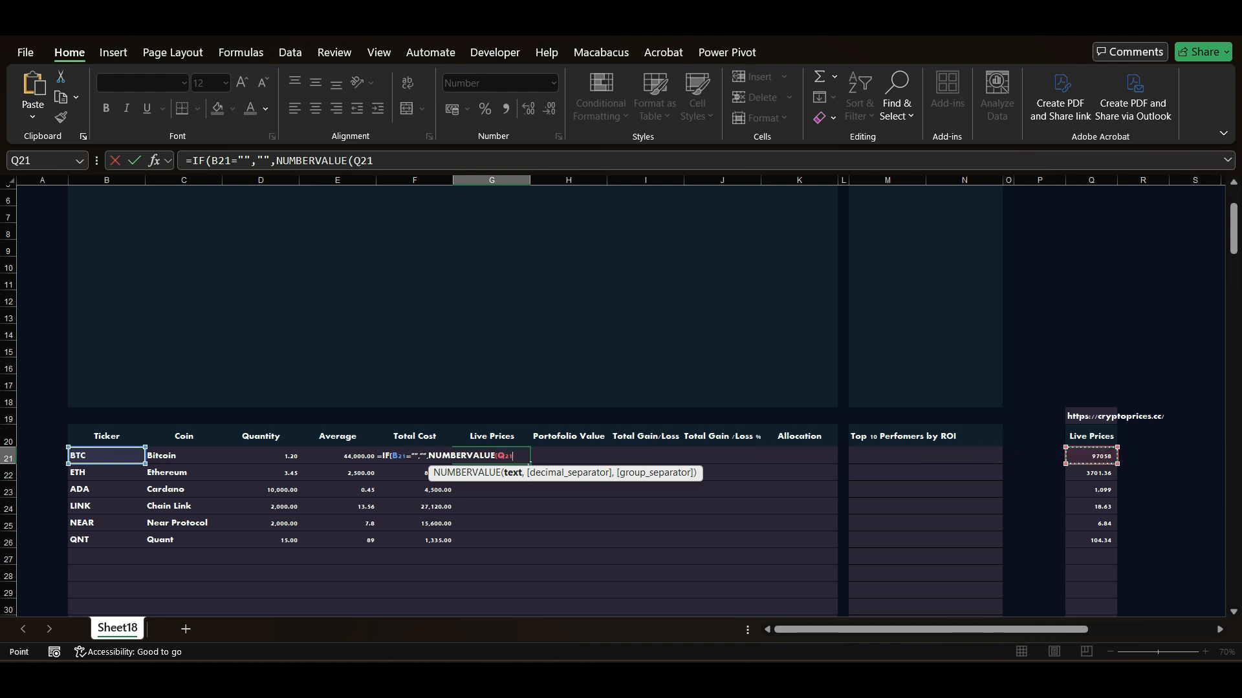
type(")")
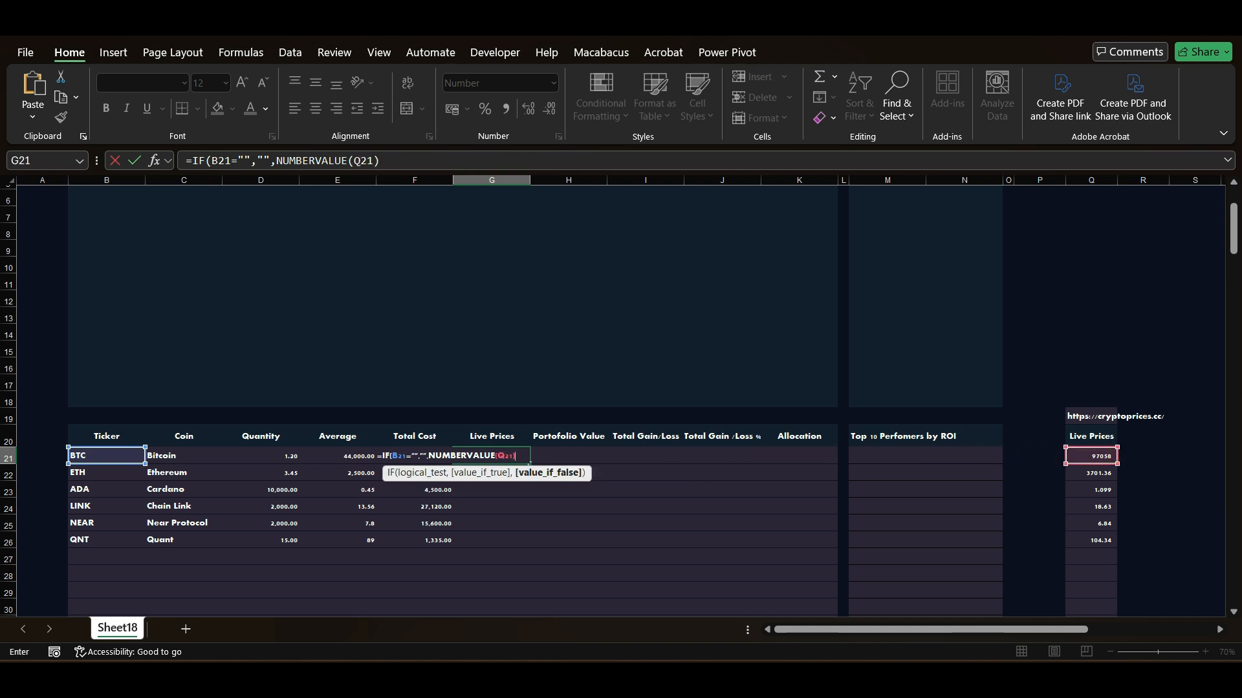
key("Return")
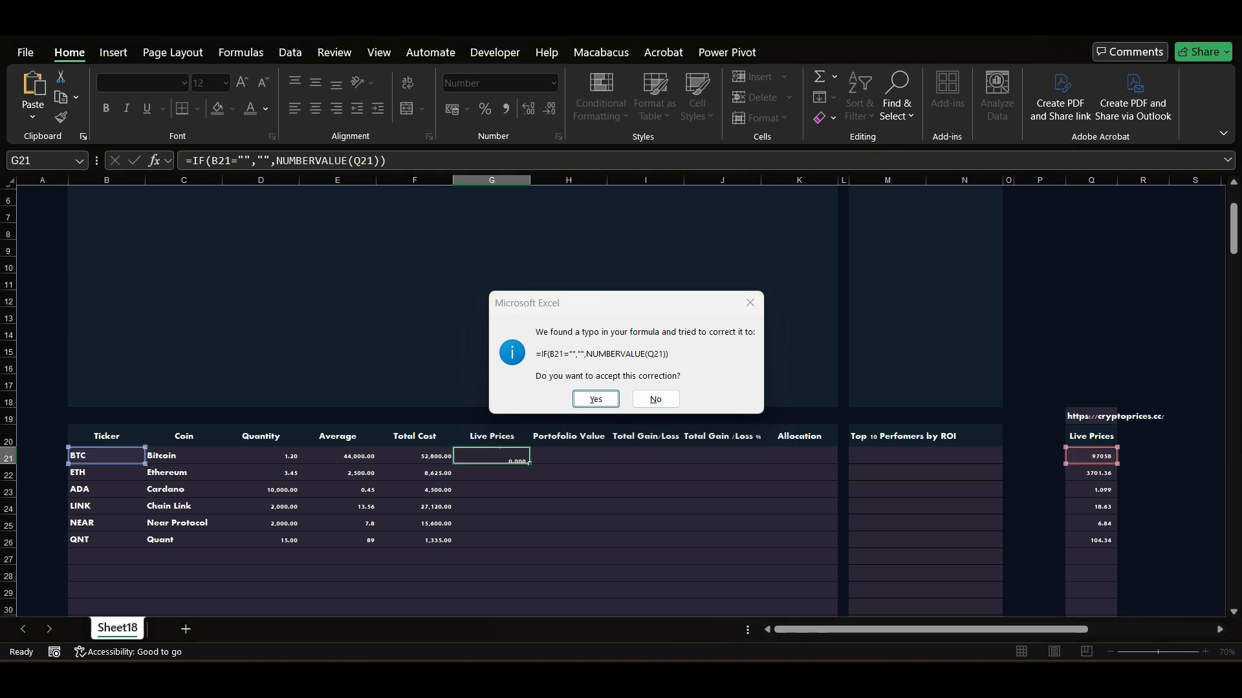
key("Return")
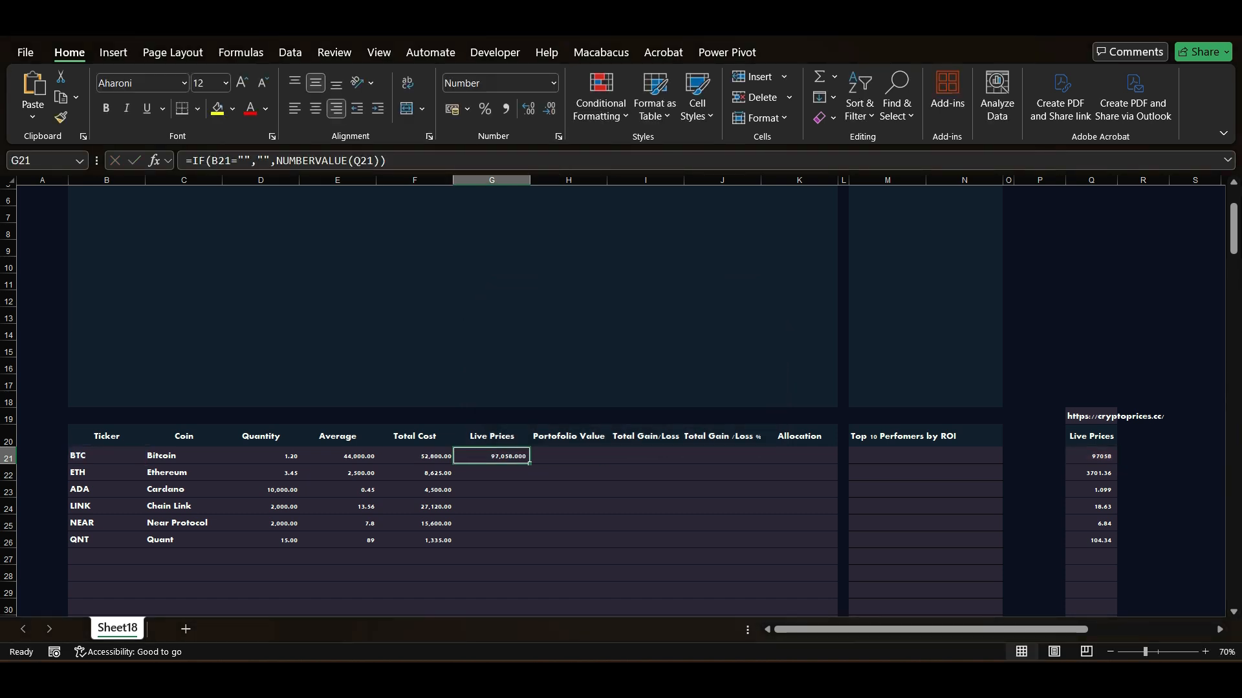
Calculate Bitcoin's portfolio value in H21 with =G21*D21
key("Right")
key("Left")
key("Right")
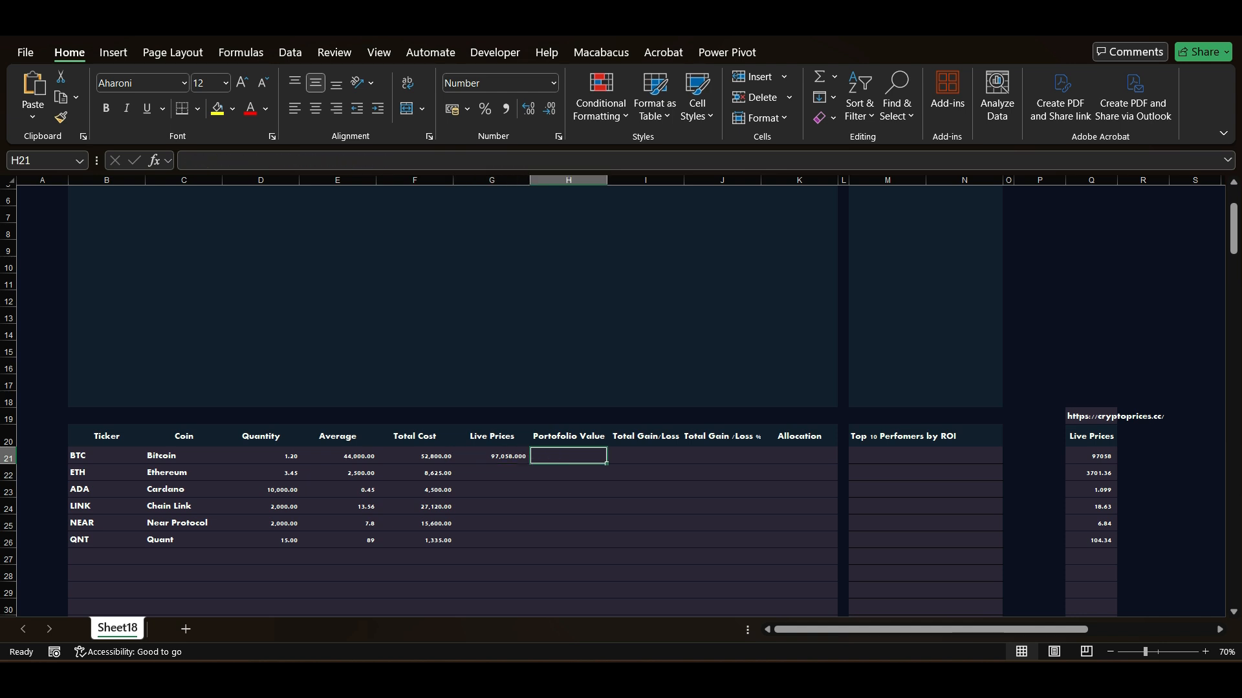
type("=")
key("Left")
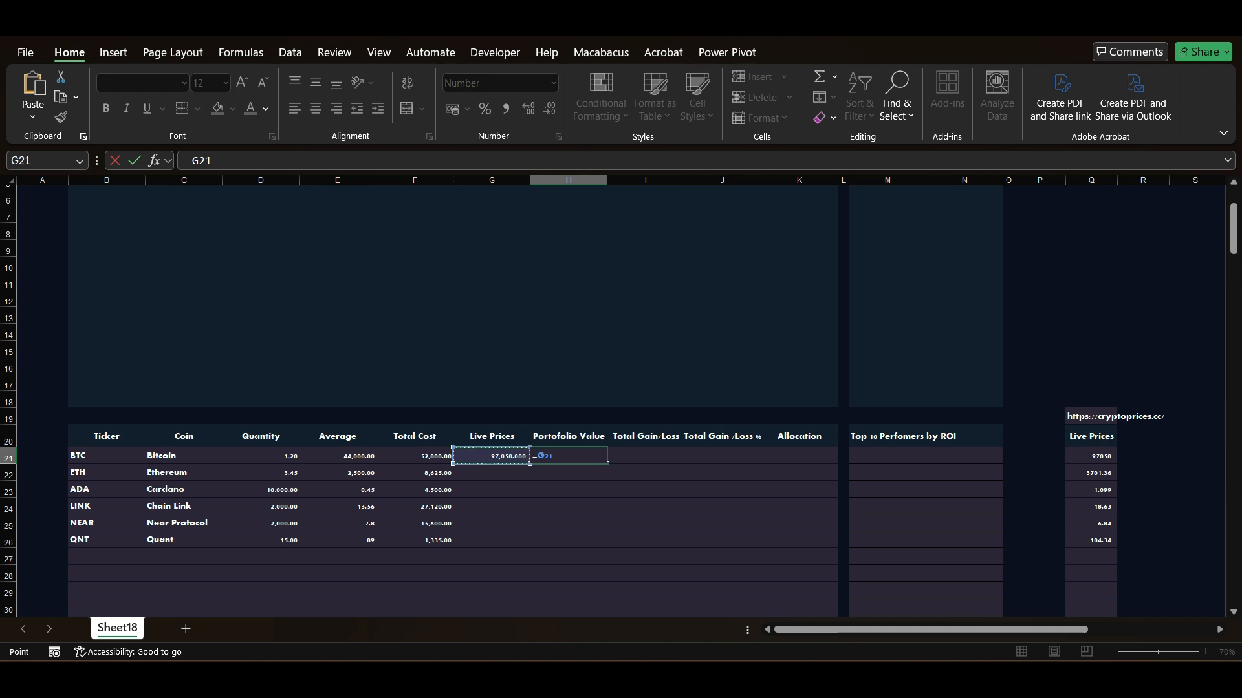
type("*")
key("Left")
key("Left")
key("Left")
key("Left")
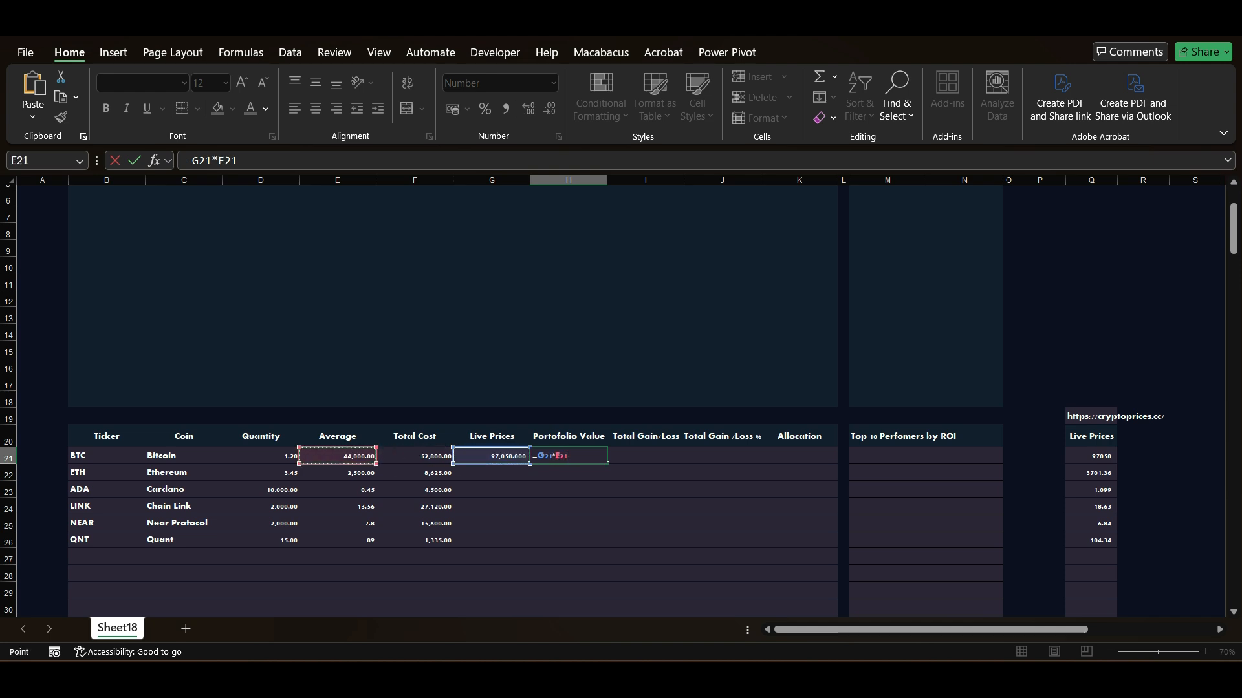
key("ctrl+Return")
key("Up")
key("Right")
key("Left")
key("Down")
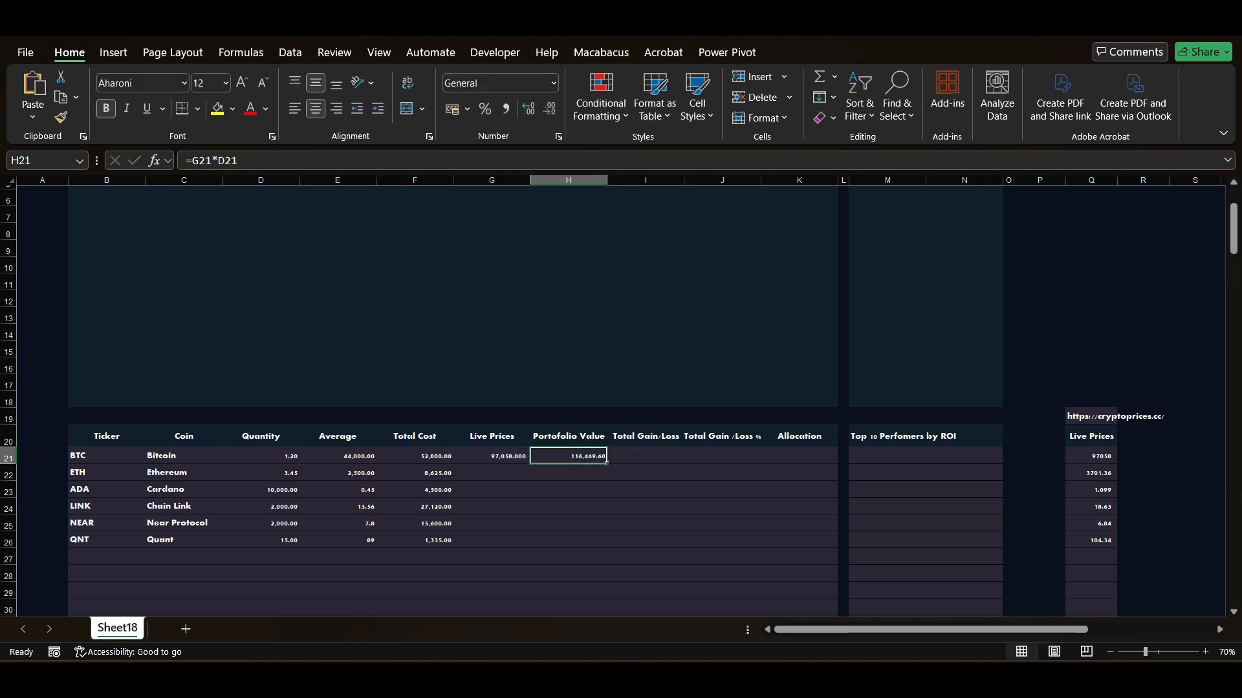
key("Left")
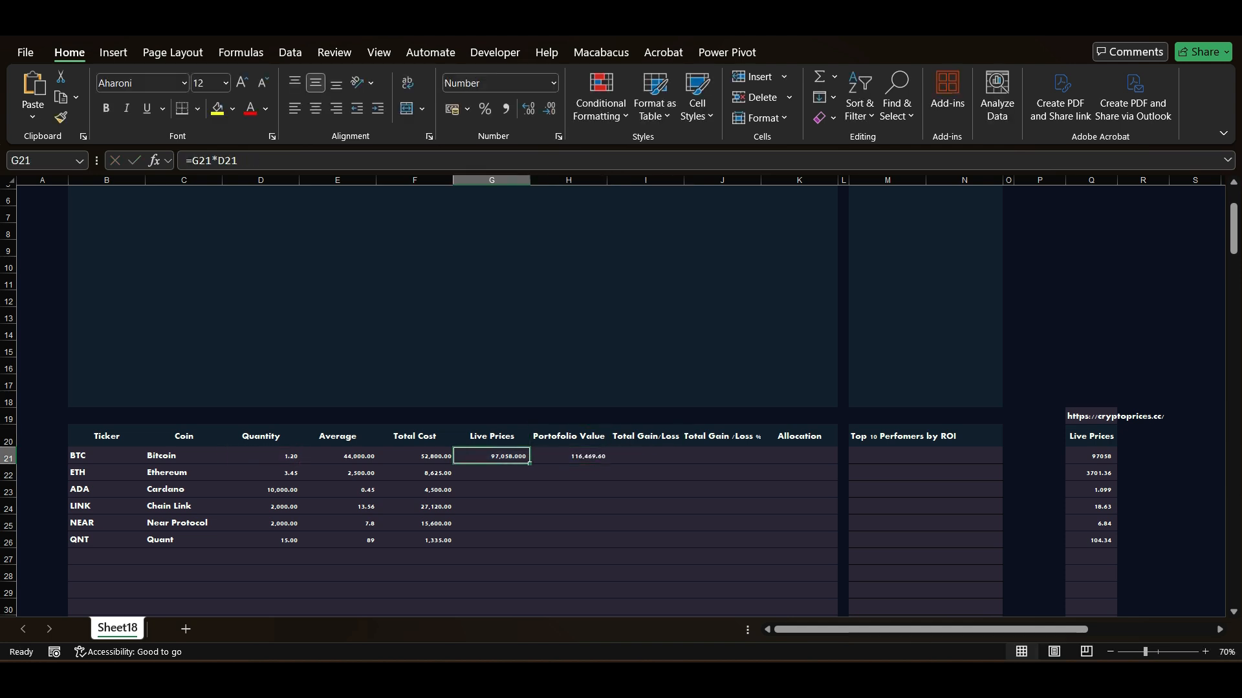
key("Right")
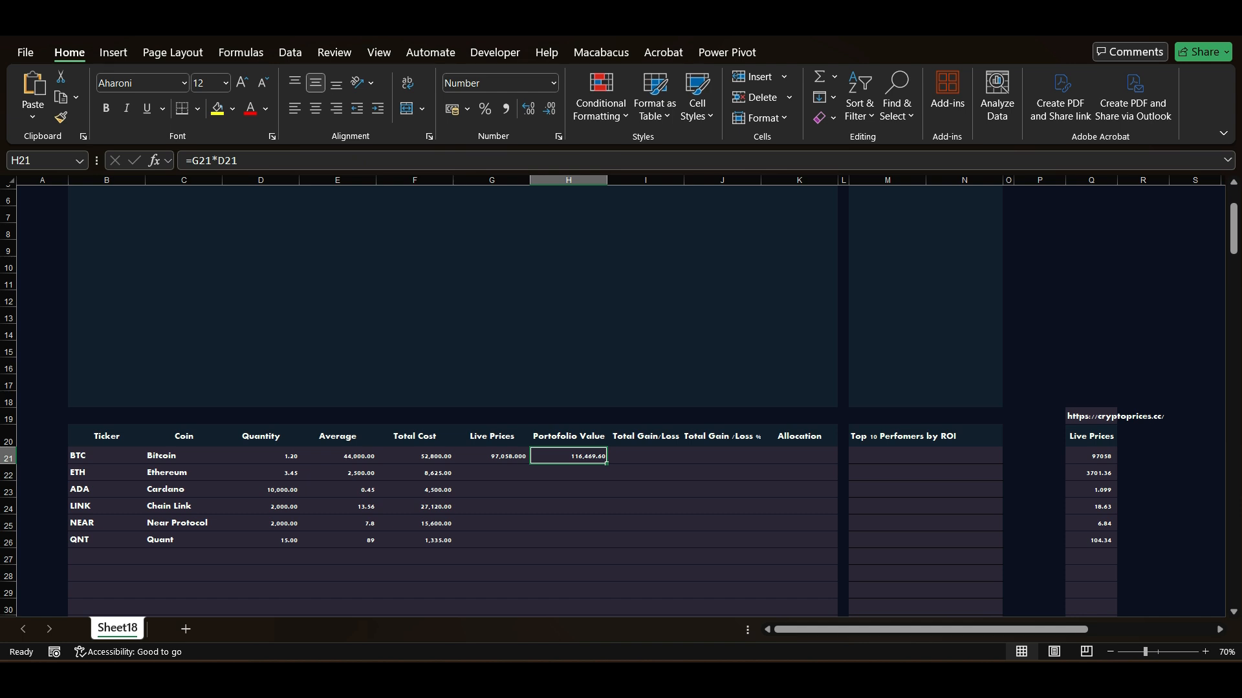
Wrap the H21 formula in a blank-ticker test so it reads =IF(B21="","",G21*D21)
key("F2")
type("if(")
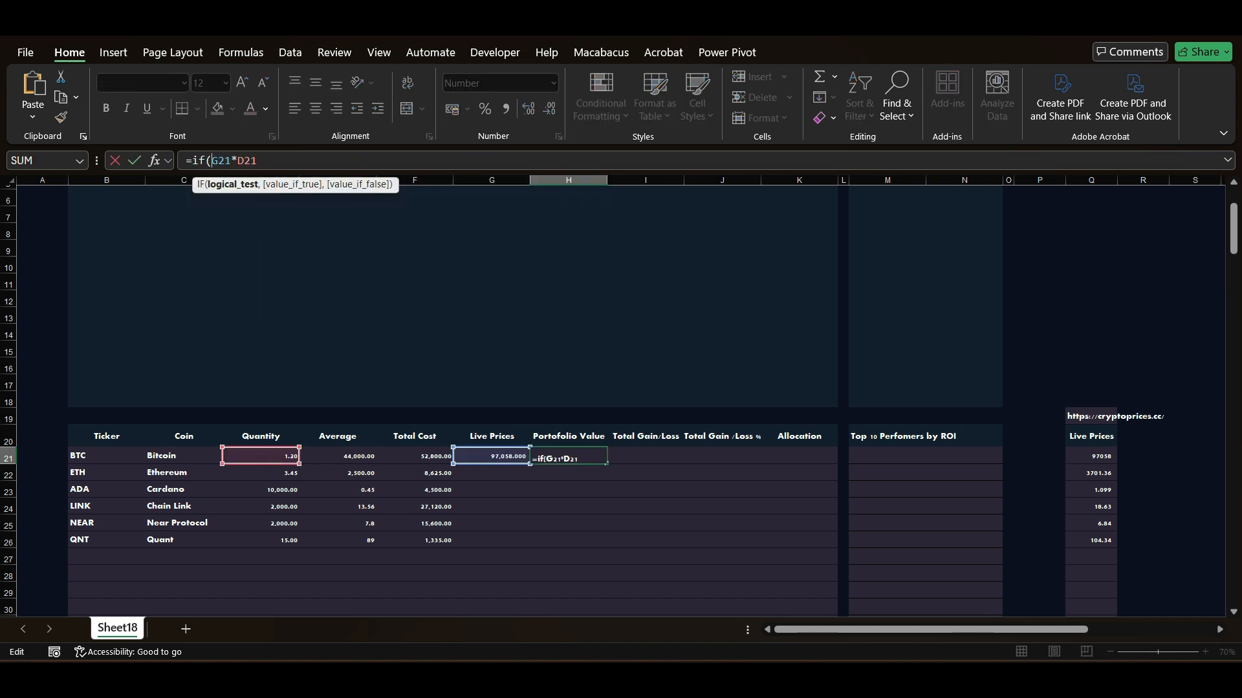
type(" ,")
key("F2")
key("ctrl+Left")
type("=\"\",\"\"")
key("ctrl+Return")
Fill the live price and portfolio value formulas in G21:H21 down to row 30
key("Left")
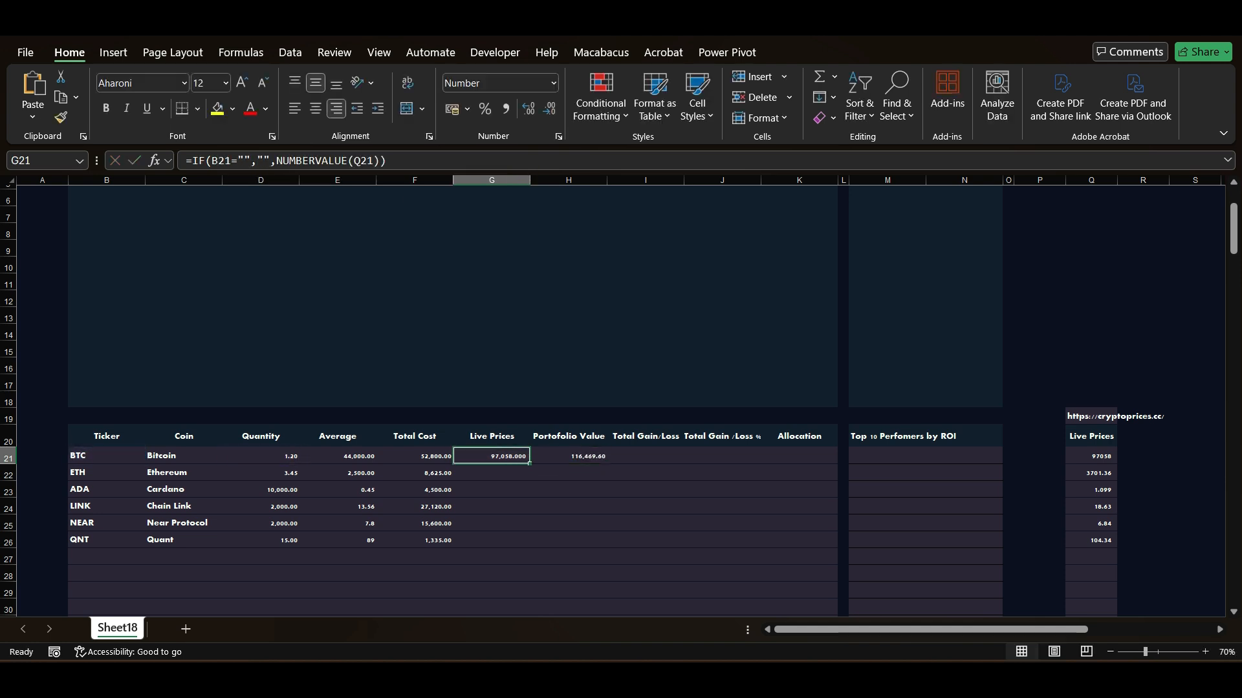
key("shift+Right")
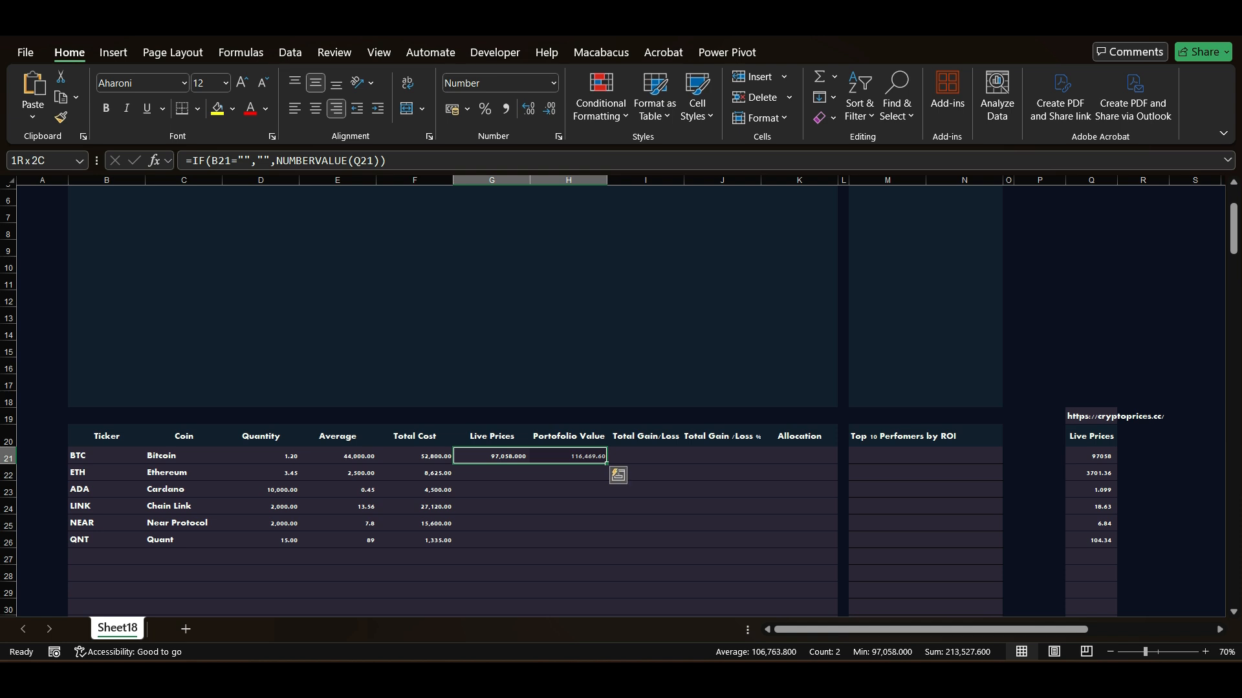
left_click_drag(606, 461, 607, 614)
Check the copied live price and portfolio value formulas in columns G and H, inspecting the cell references in G26
key("Right")
key("Left")
key("Right")
key("Left")
key("Down")
key("Down")
key("Down")
key("Down")
key("Right")
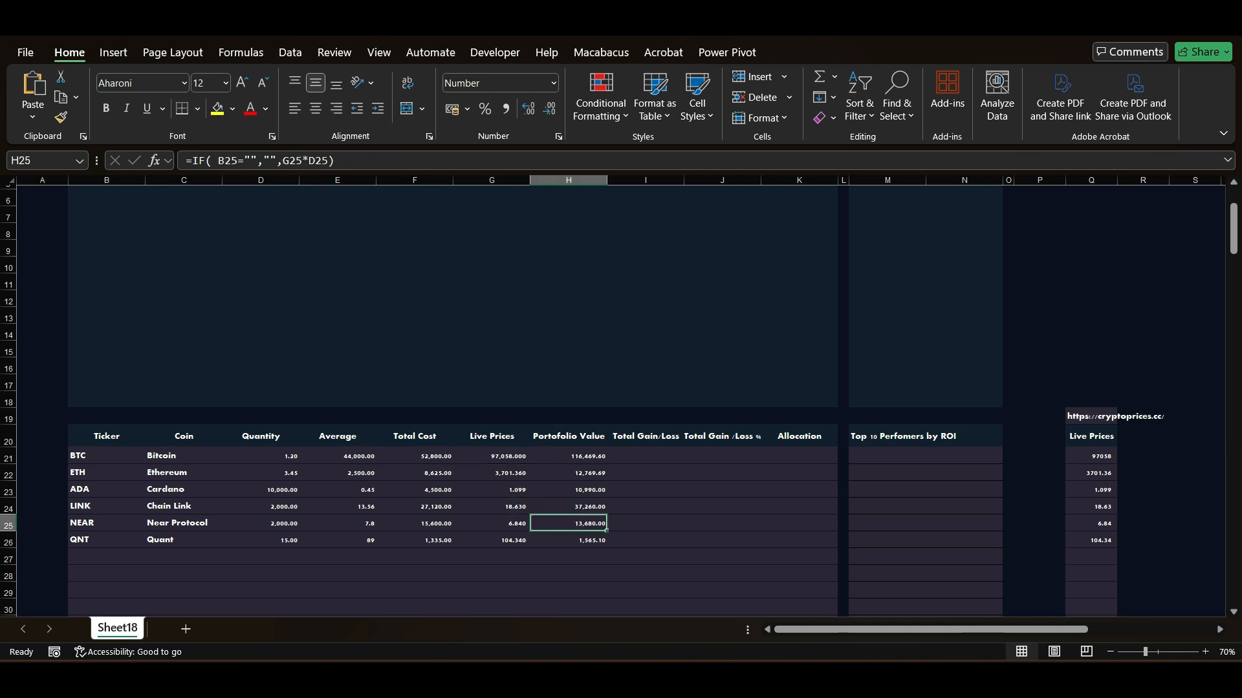
key("Right")
key("Down")
key("Left")
key("Left")
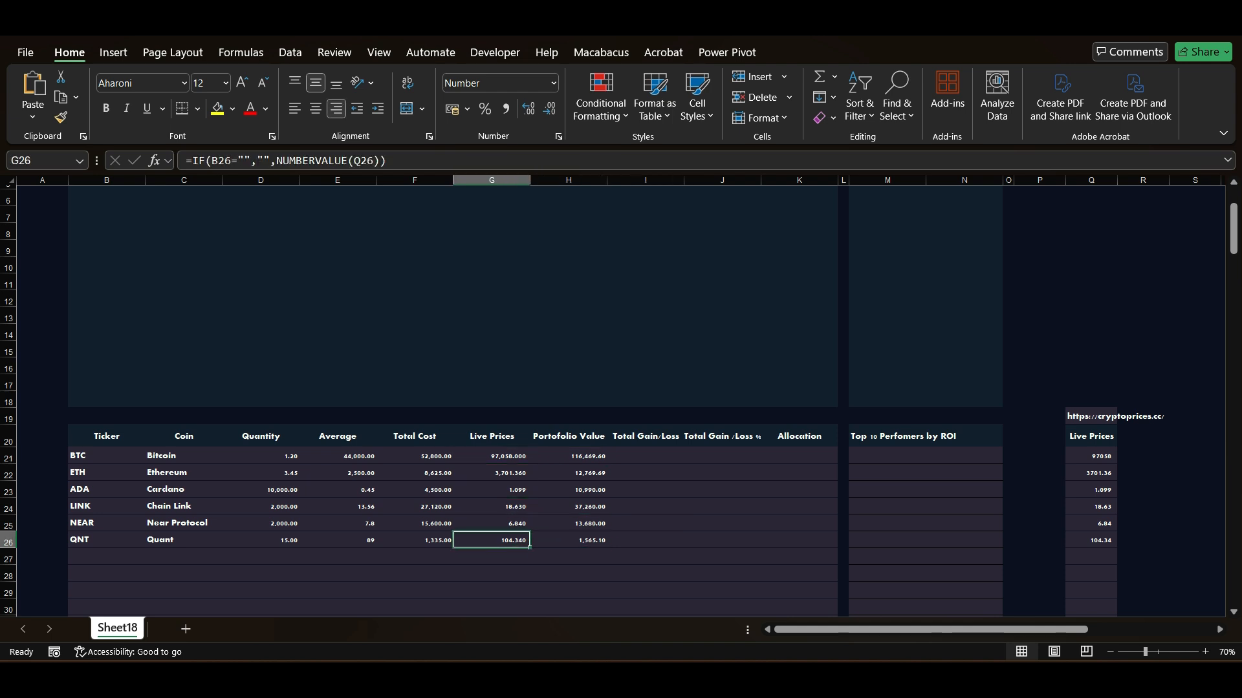
key("F2")
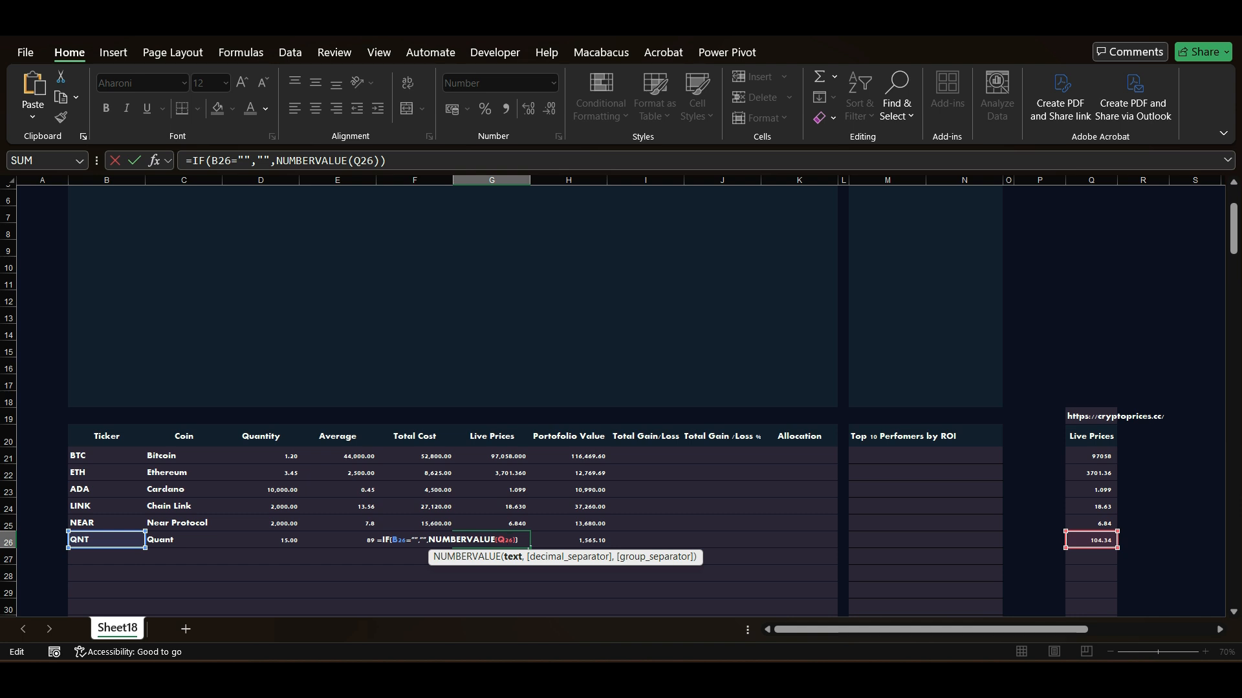
key("Escape")
key("Right")
key("Right")
key("Right")
key("Left")
key("Left")
key("Left")
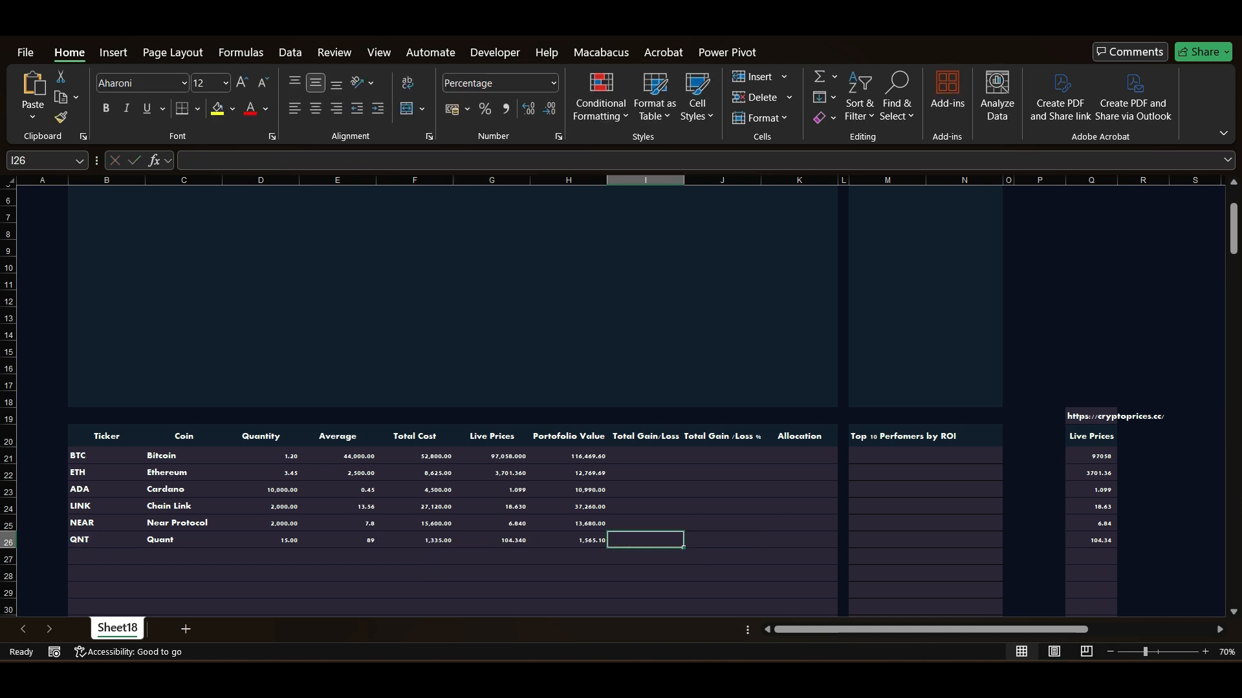
Calculate Bitcoin's total gain/loss in I21 with =IF(B21="","",H21-F21)
key("Up")
key("Up")
key("Up")
key("Right")
key("Right")
key("Up")
key("Up")
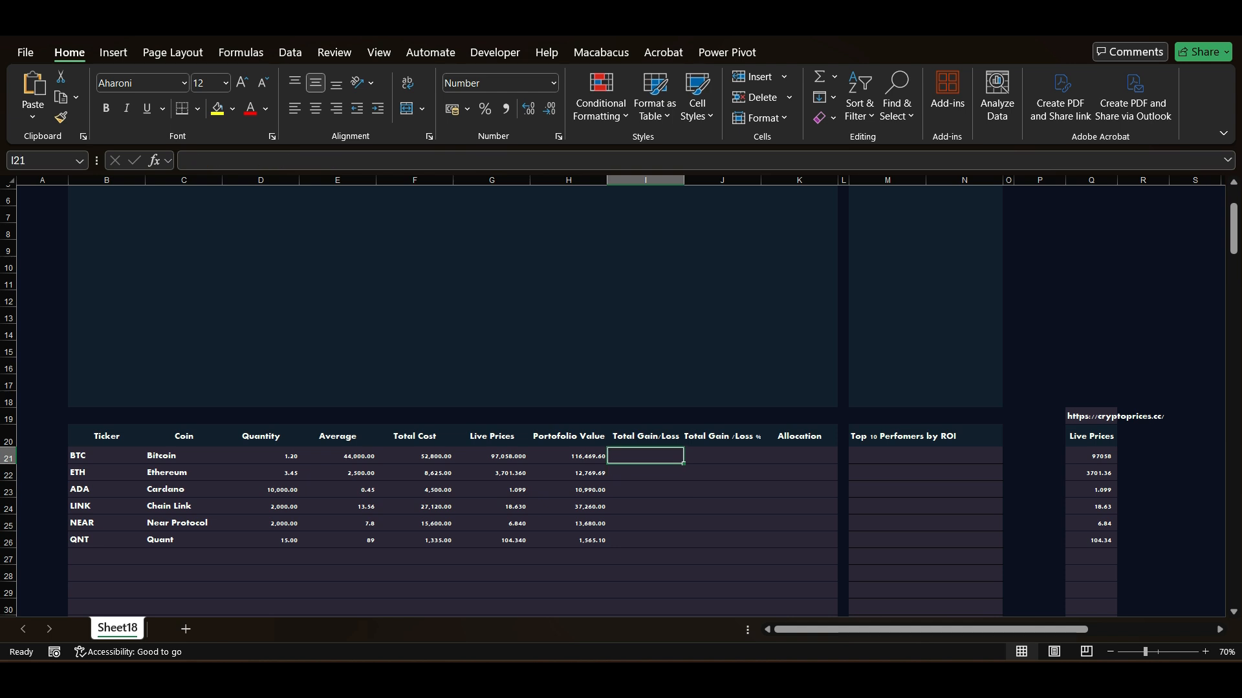
type("=")
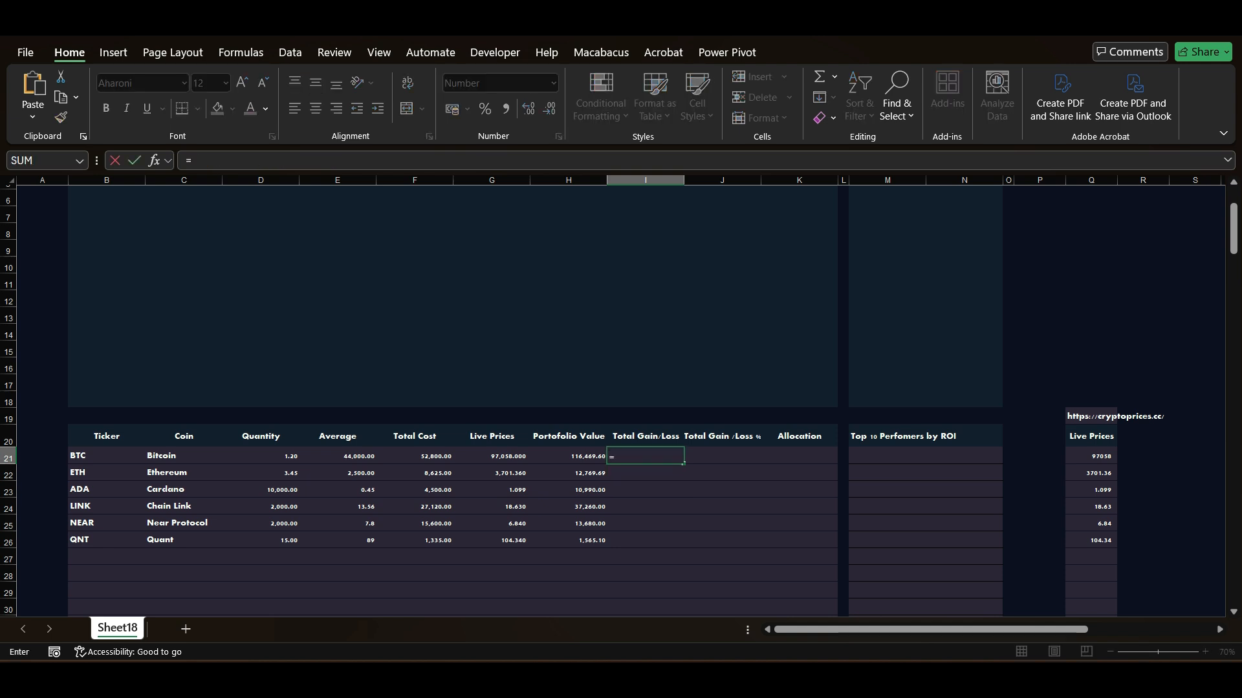
type("IF(")
key("Left")
key("Left")
key("Left")
key("Left")
key("Left")
key("Left")
key("Left")
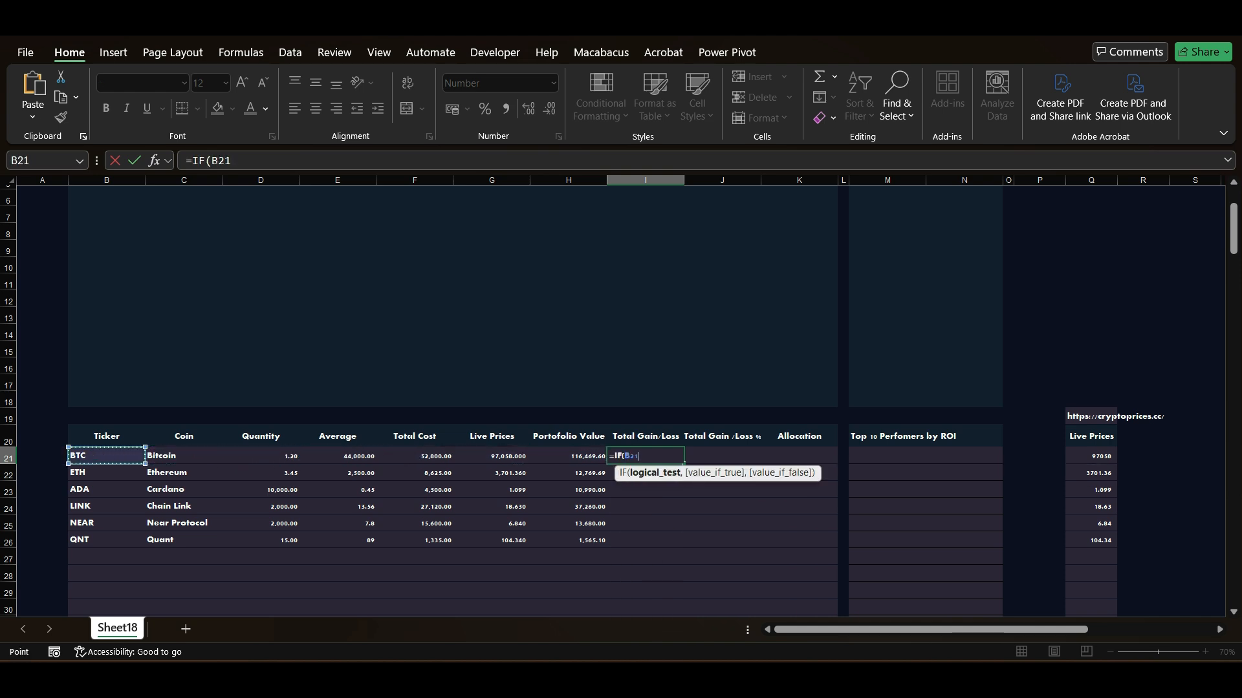
type("=\"\",\"\",")
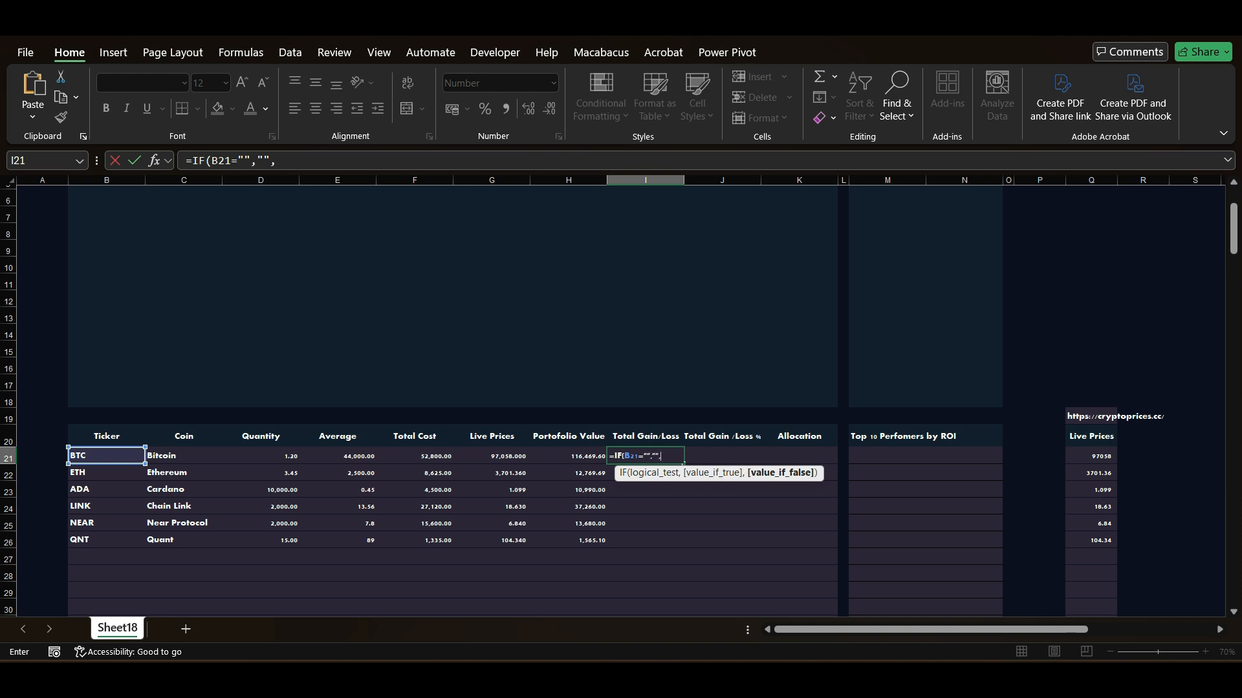
key("Left")
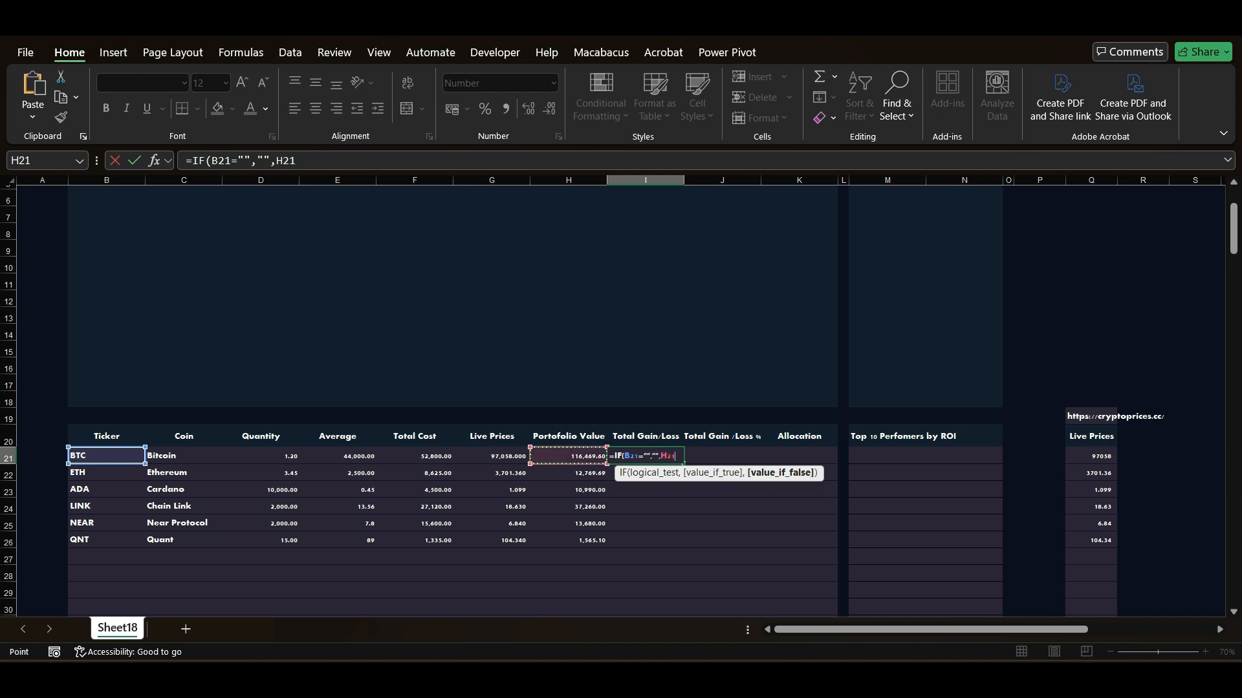
type("-")
key("Left")
key("Left")
key("Left")
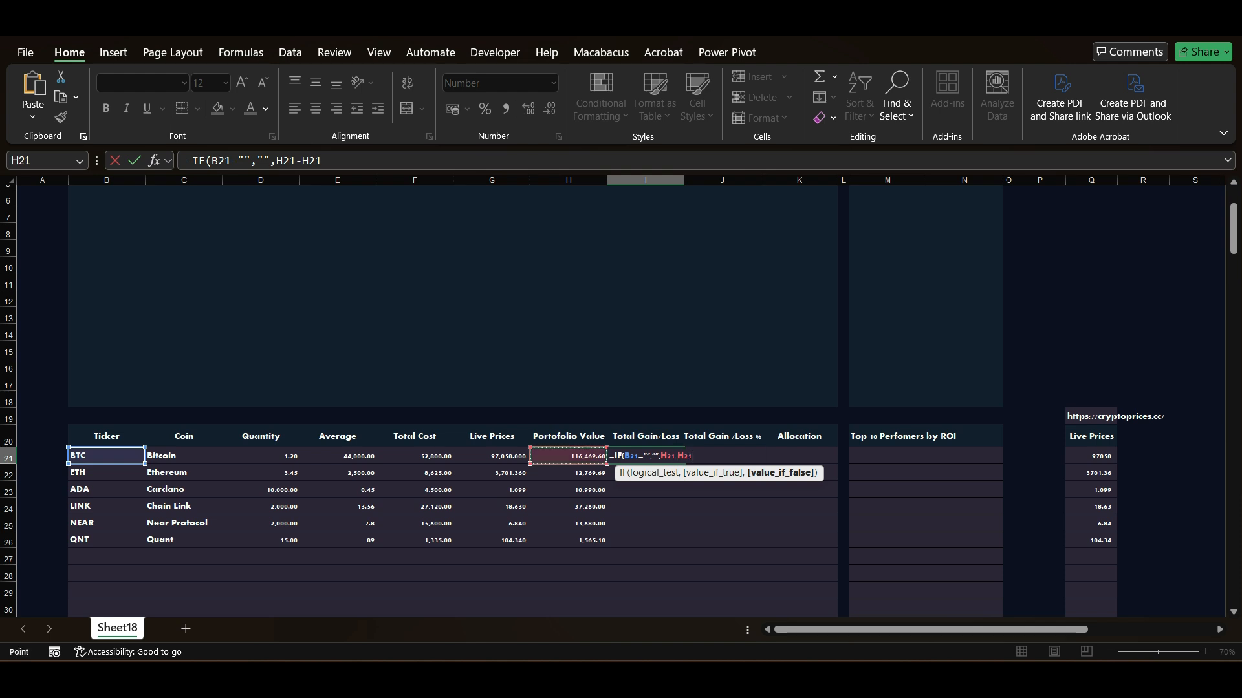
key("ctrl+Return")
Calculate Bitcoin's total gain/loss percentage in J21 with =IF(B21="","",H21/F21-1)
key("Right")
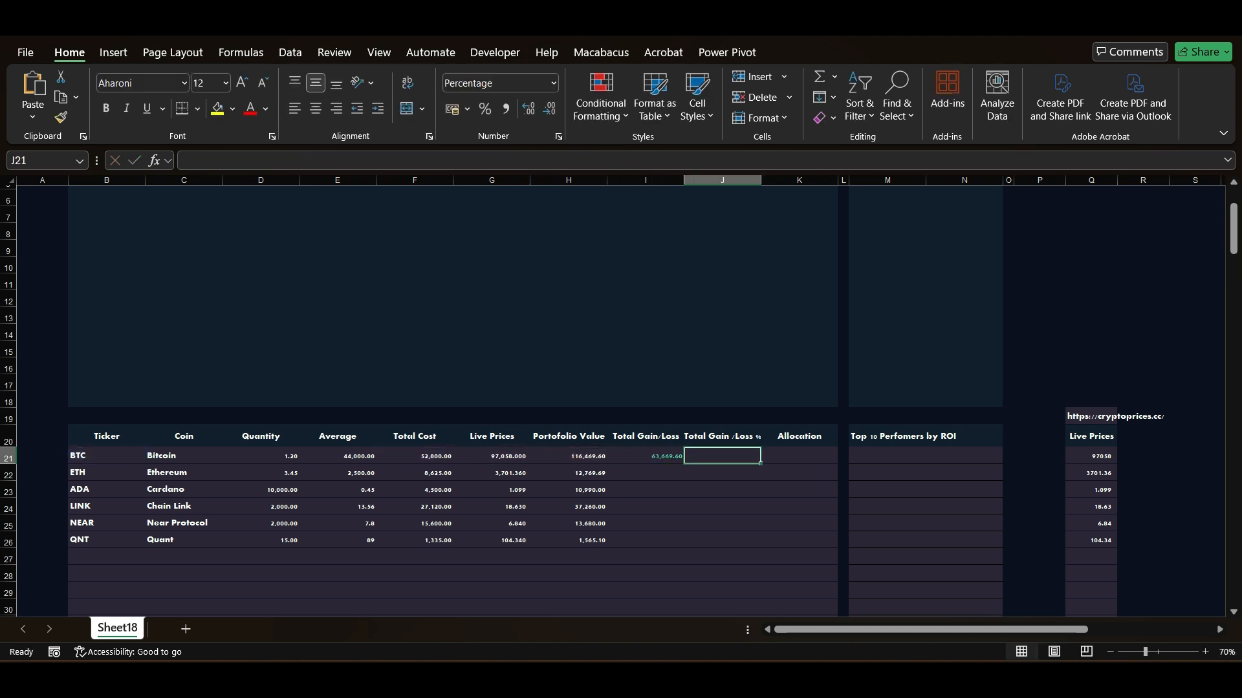
type("=IF(")
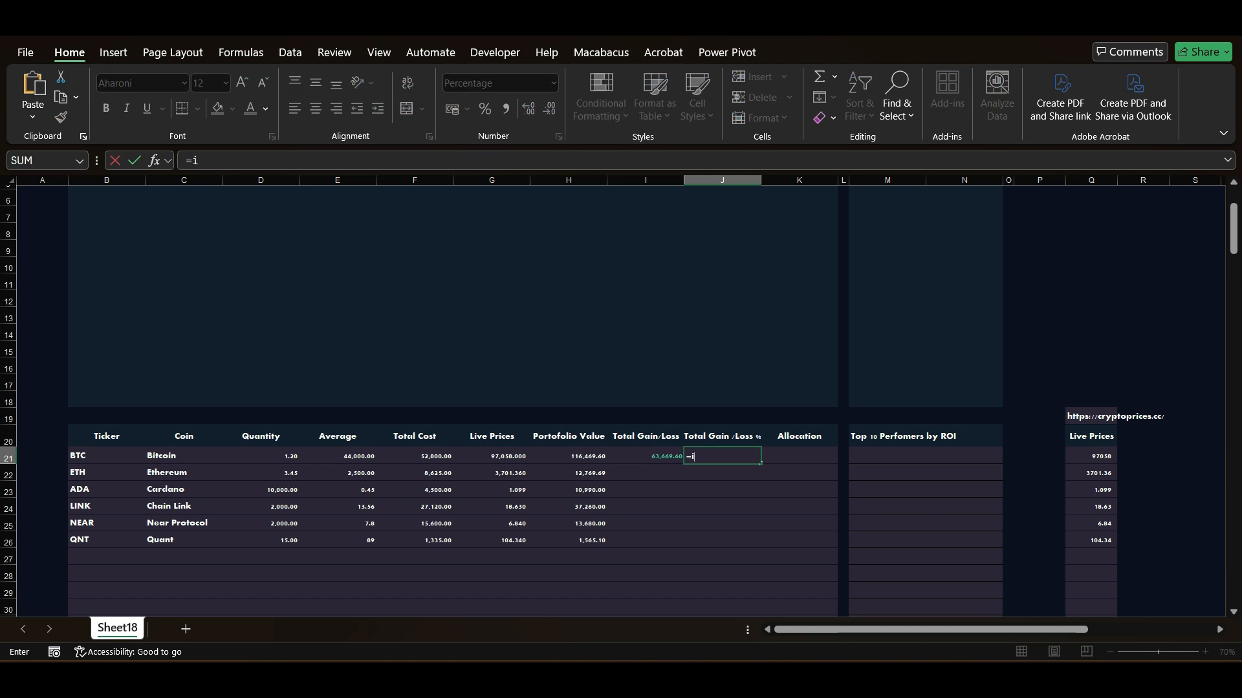
key("Left")
key("Left")
key("Left")
key("Left")
key("Left")
key("Left")
key("Left")
key("Left")
key("Left")
key("Right")
type(",")
key("BackSpace")
type("=\"\",\"\",")
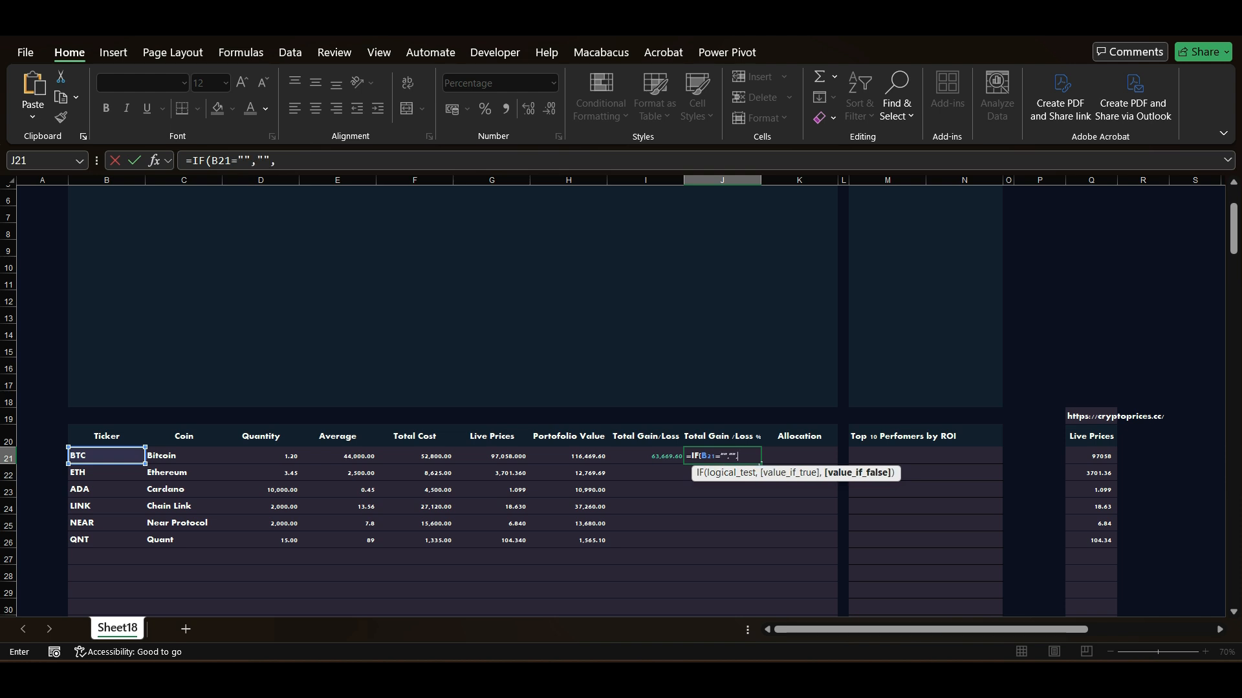
key("Left")
key("Left")
type("/")
key("Left")
key("Left")
key("Left")
key("Left")
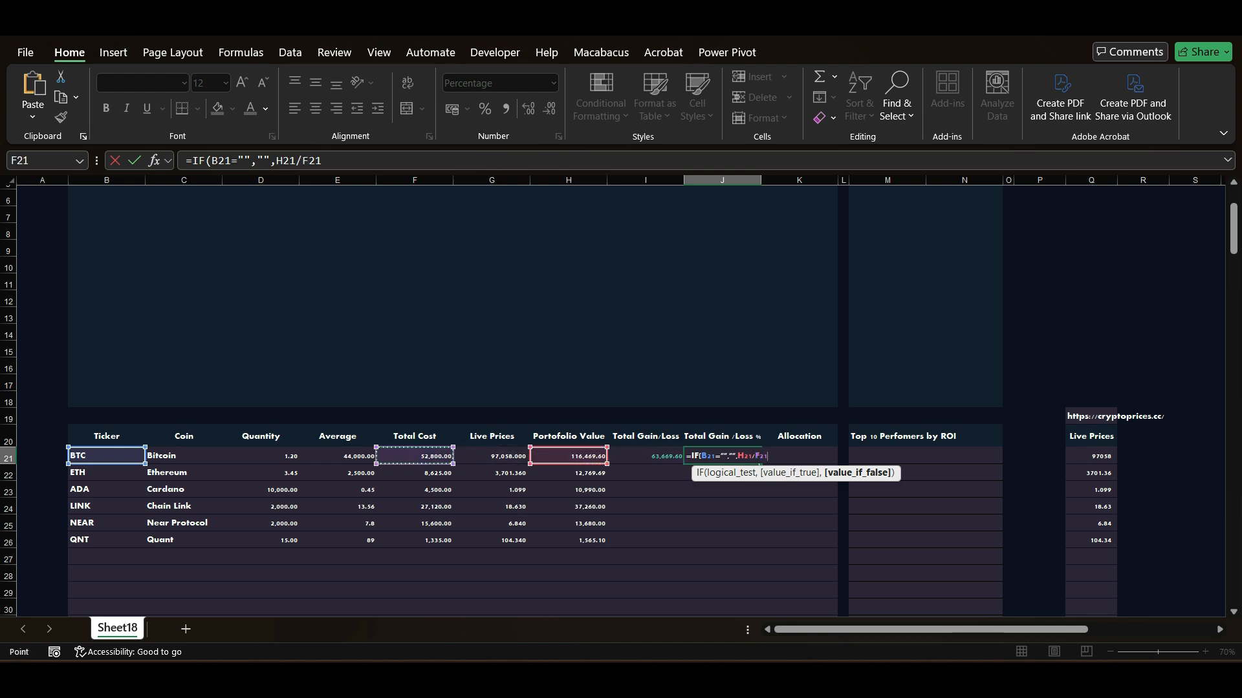
type("-F21)")
key("ctrl+Return")
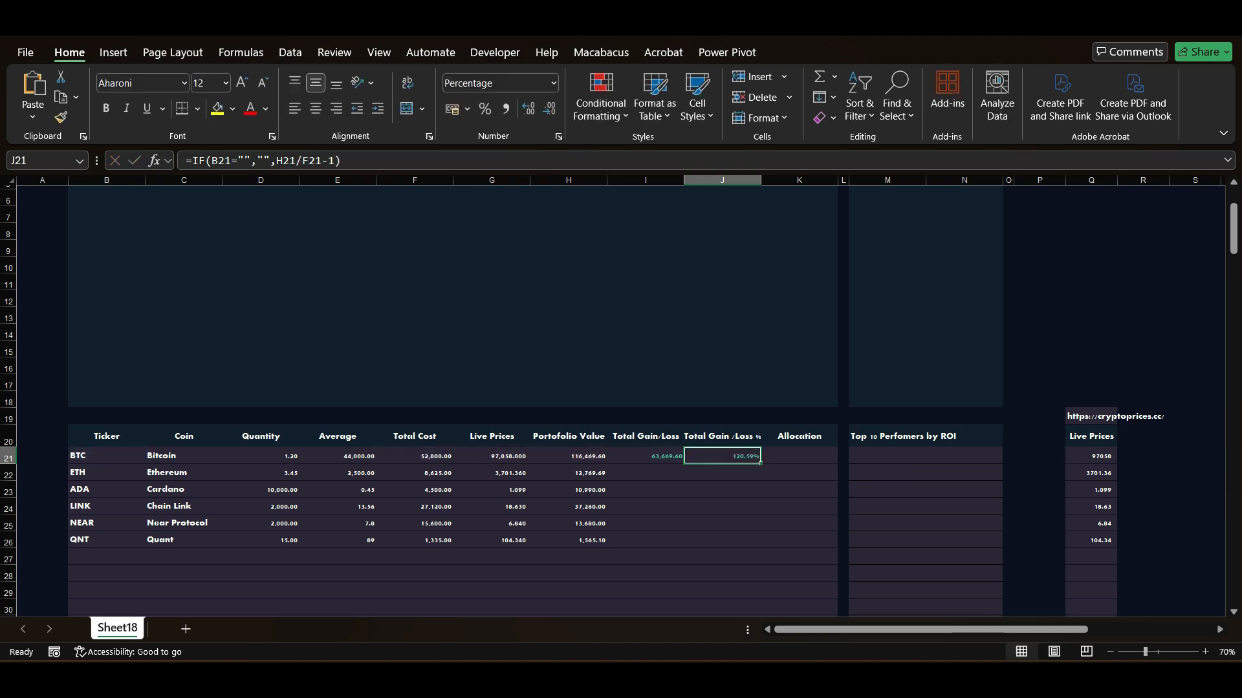
Fill the gain/loss amount and percentage formulas in I21:J21 down to row 30
key("Left")
key("shift+Right")
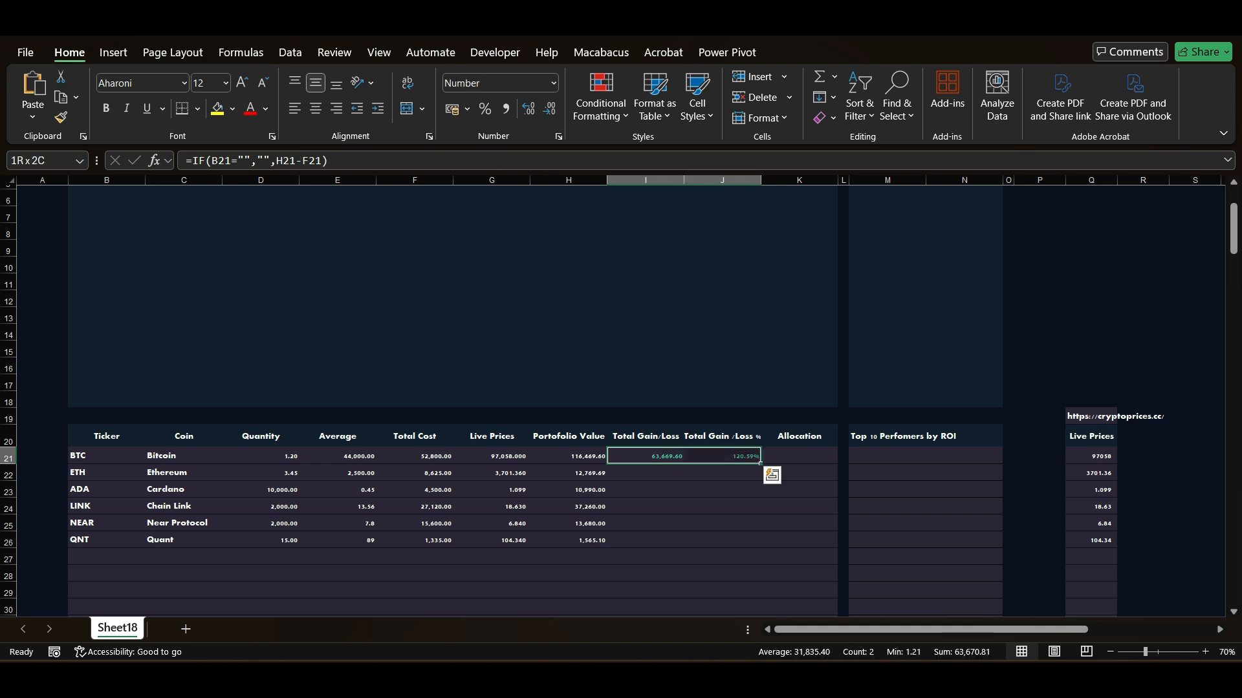
key("shift+Down")
key("shift+Down")
key("shift+Down")
key("shift+Down")
key("shift+Down")
key("shift+Down")
key("shift+Down")
key("shift+Down")
key("shift+Down")
key("ctrl+d")
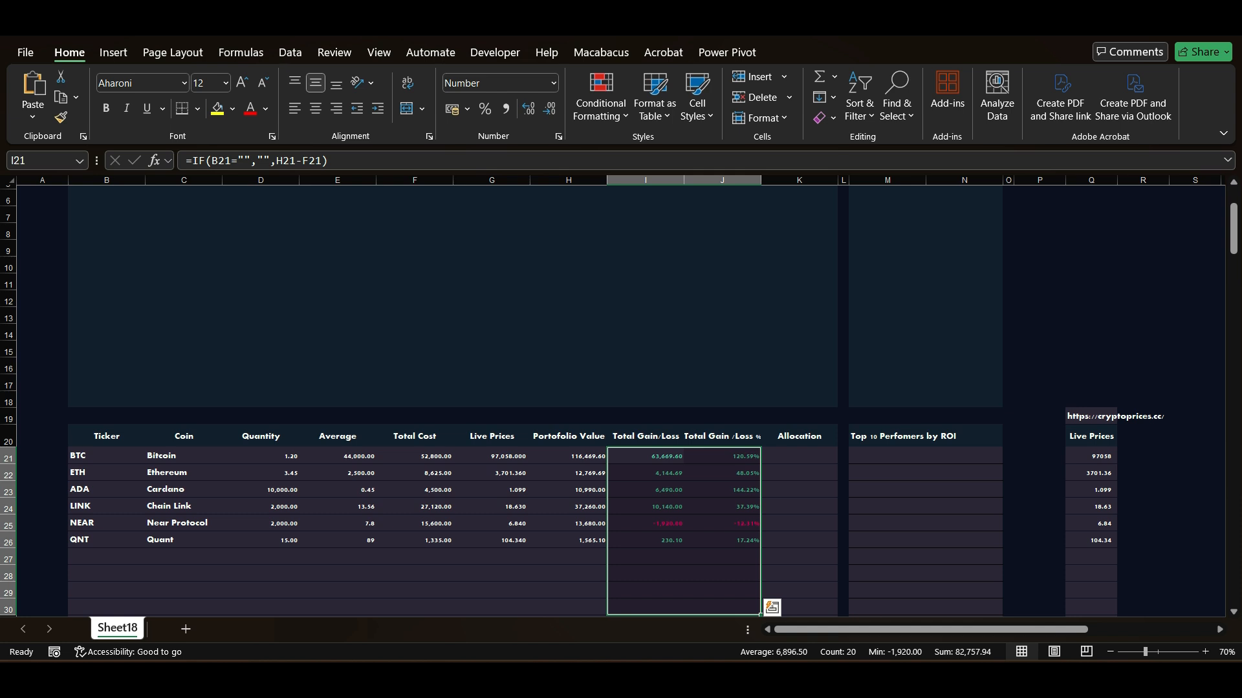
Check the copied gain/loss percentage formula in J30 and the rows above it
left_click(722, 607)
key("F2")
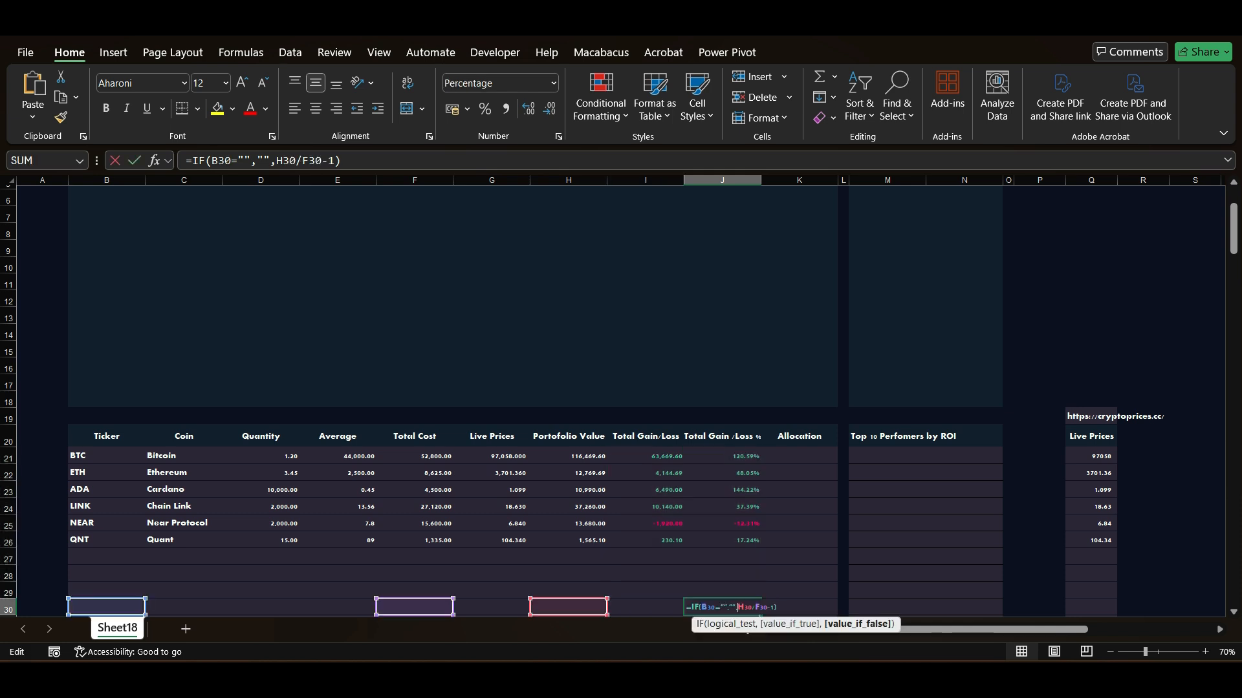
key("Escape")
key("Up")
key("Up")
key("Up")
key("Up")
key("Up")
key("Up")
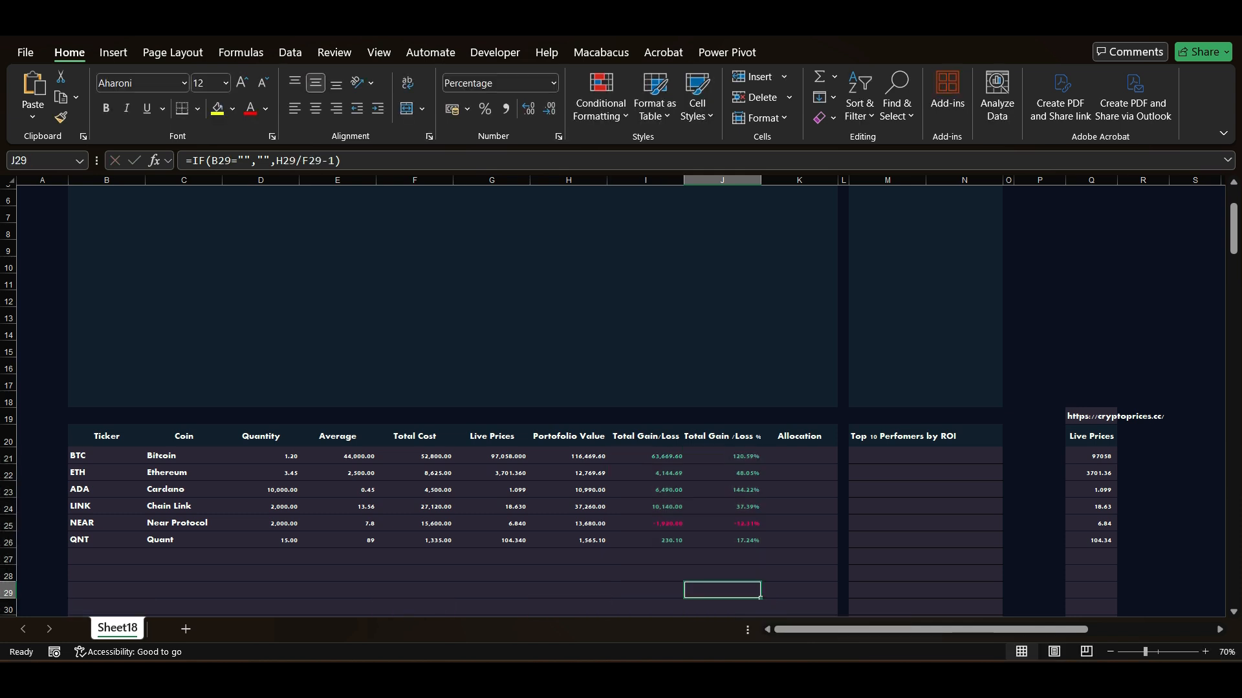
Check the copied gain/loss amount and percentage formulas in columns I and J across the coin rows
key("Left")
key("Left")
key("Left")
key("Up")
key("Right")
key("Right")
key("Right")
key("Right")
key("Right")
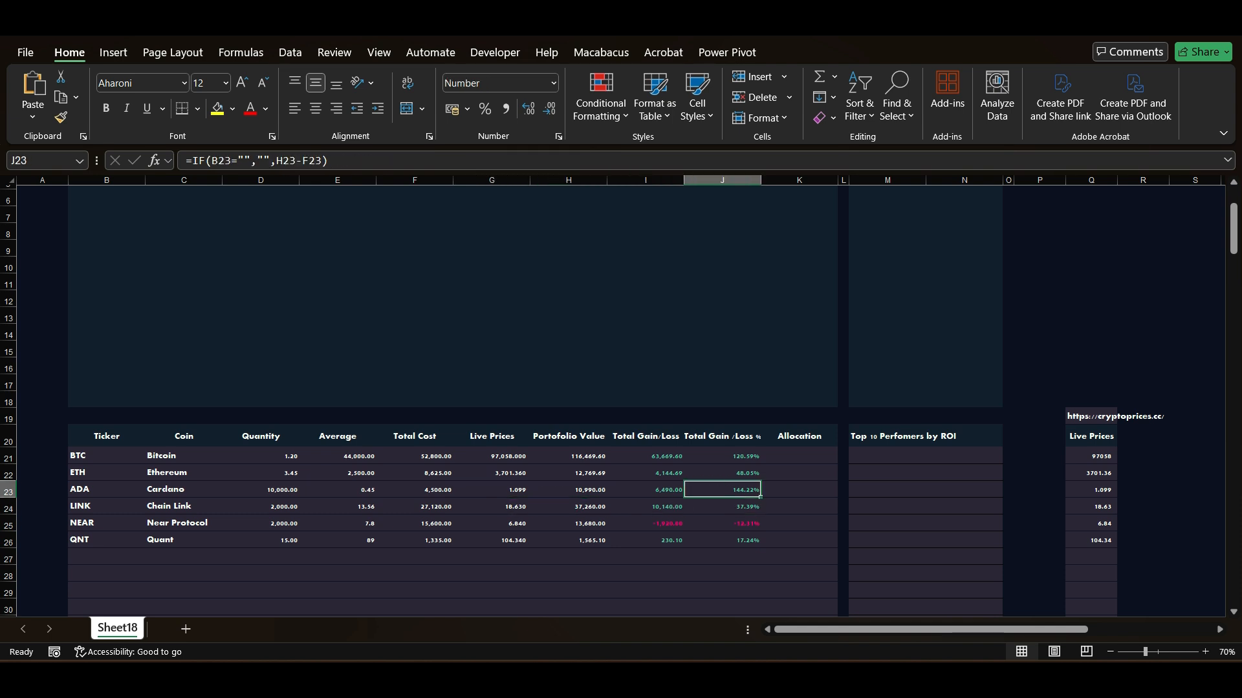
key("Up")
key("Left")
key("Up")
Calculate the total portfolio value in M2 with =SUM(H21:H100)
scroll(614, 401, "up", 2)
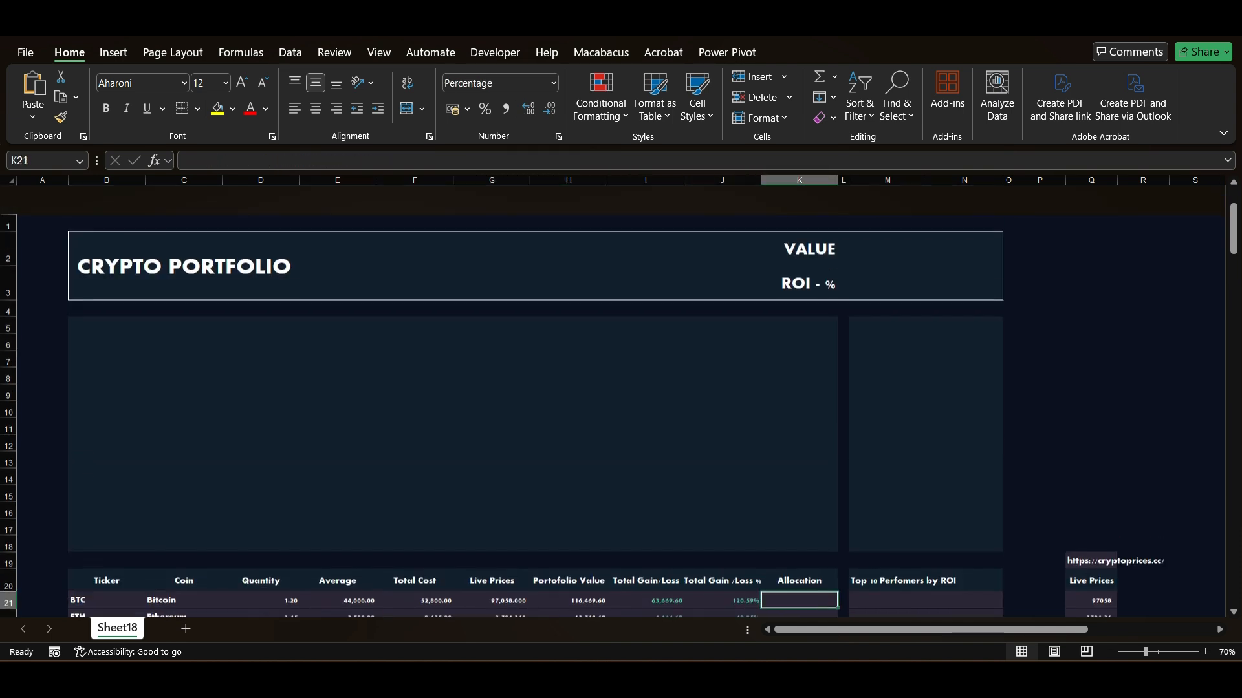
left_click(925, 220)
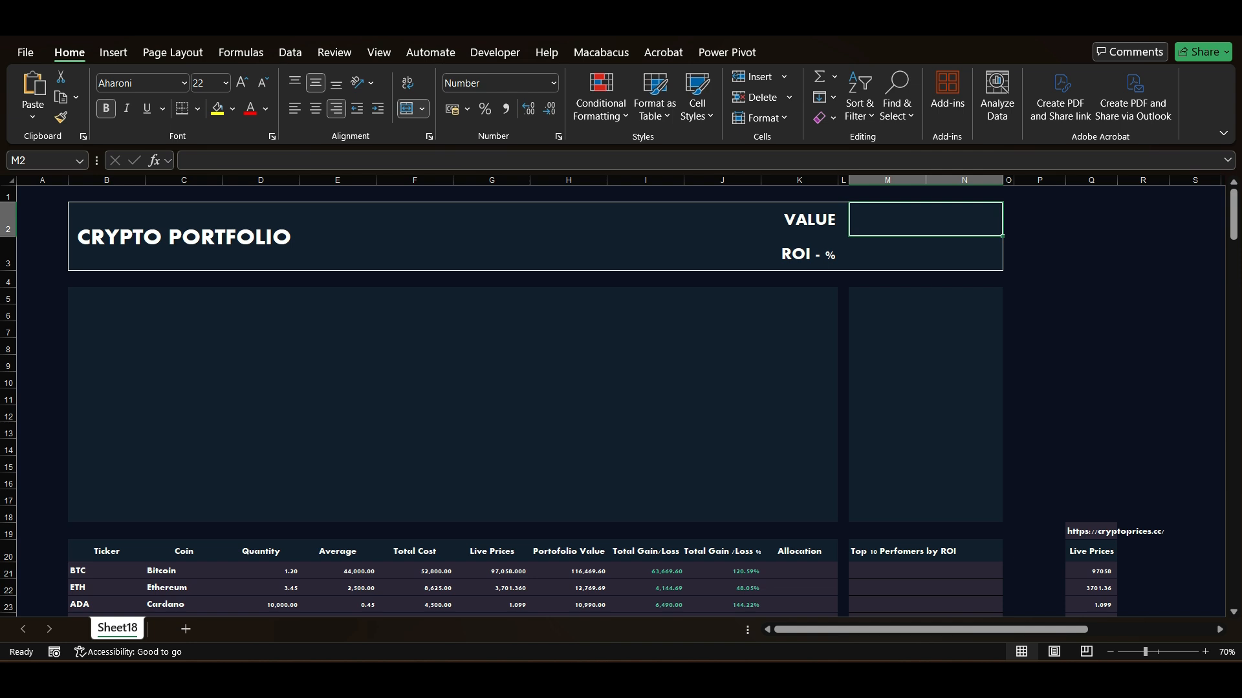
type("=sum")
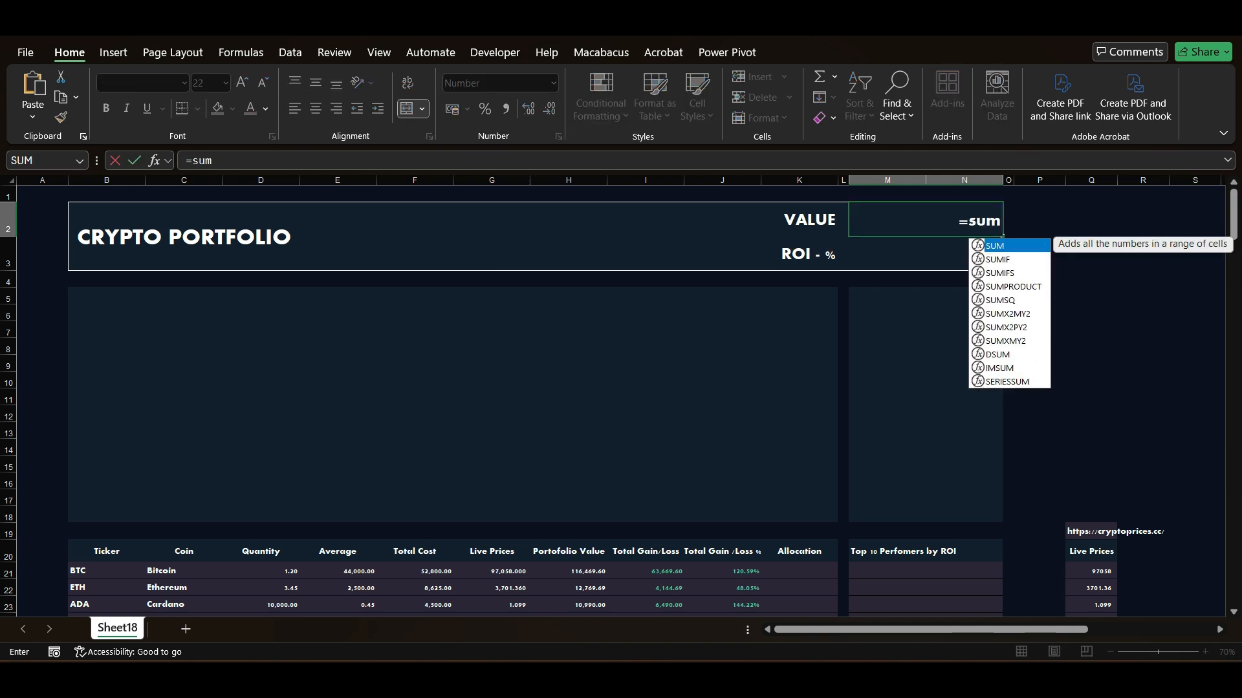
key("Tab")
scroll(615, 401, "down", 2)
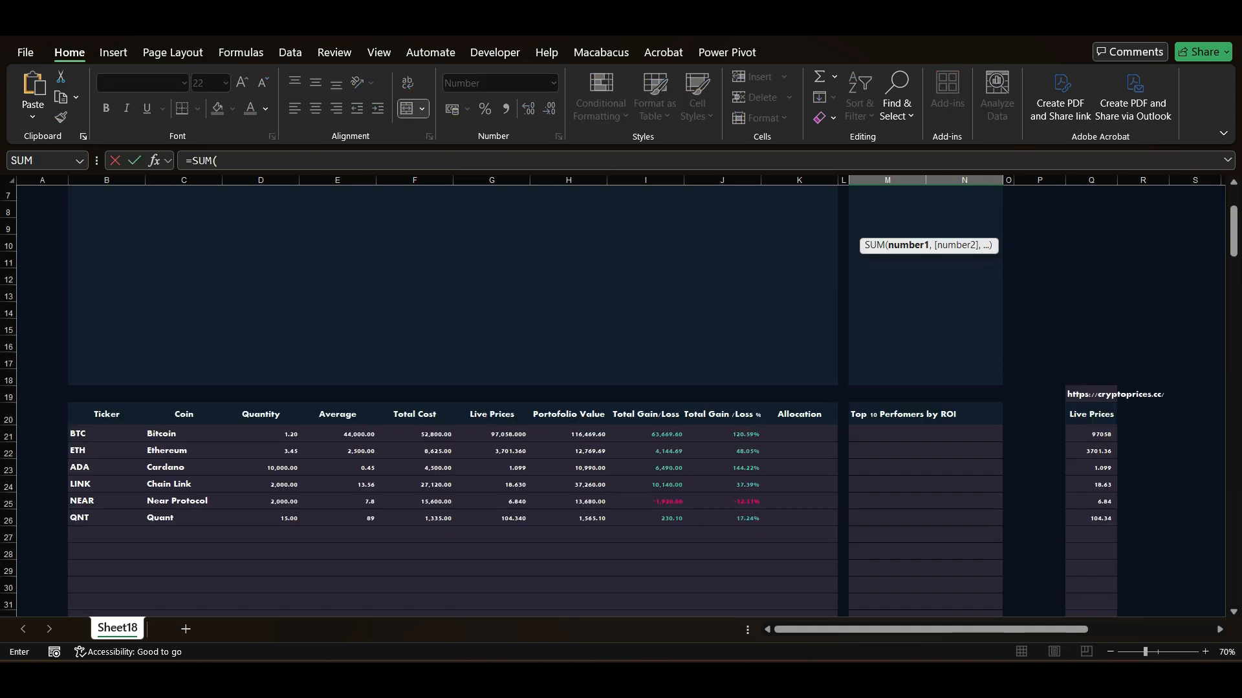
left_click(569, 434)
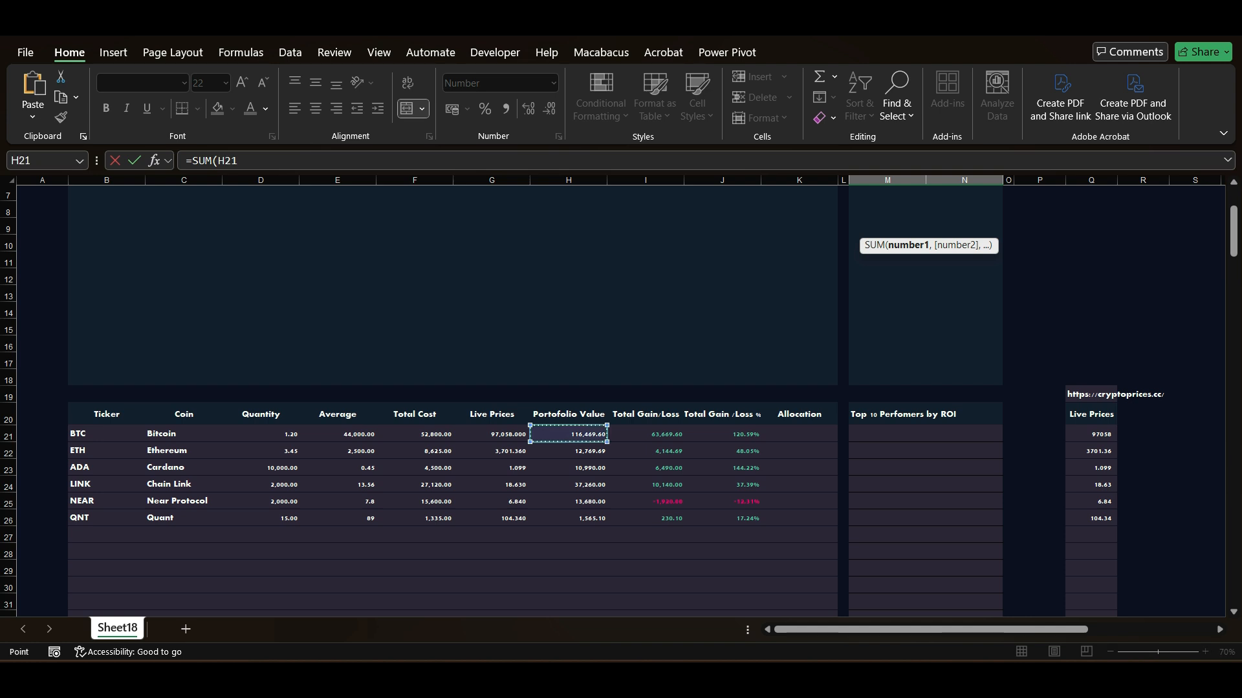
key("F8")
key("Up")
key("Up")
key("Up")
key("Up")
key("Up")
key("Up")
key("Up")
key("Up")
key("Up")
key("Up")
key("Up")
type("0")
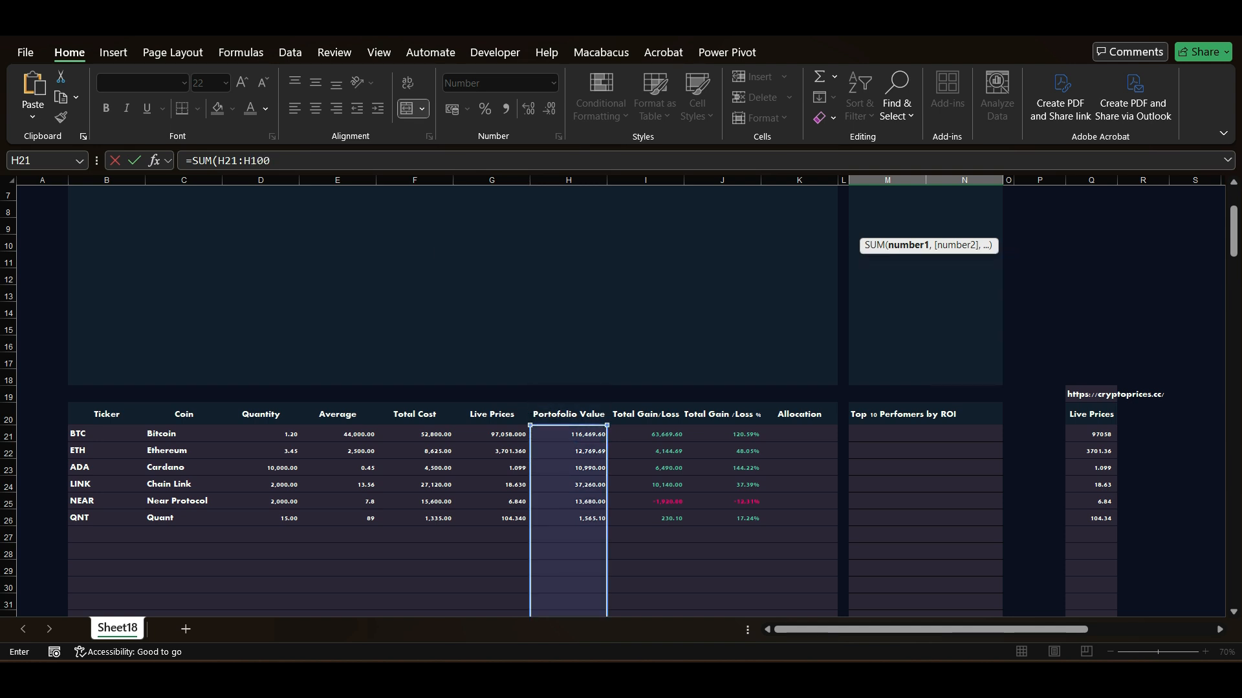
type(")")
key("ctrl+Return")
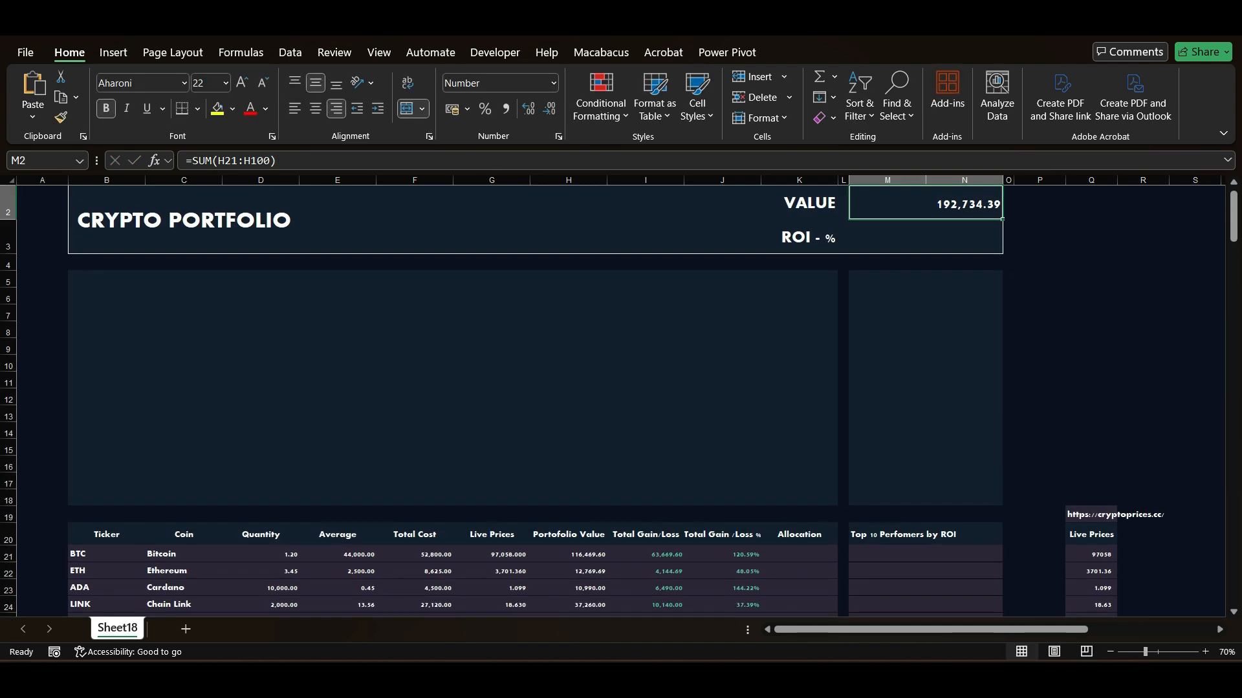
Calculate the overall portfolio ROI percentage in M3 with =M2/SUM(F21:F100)-1
key("Down")
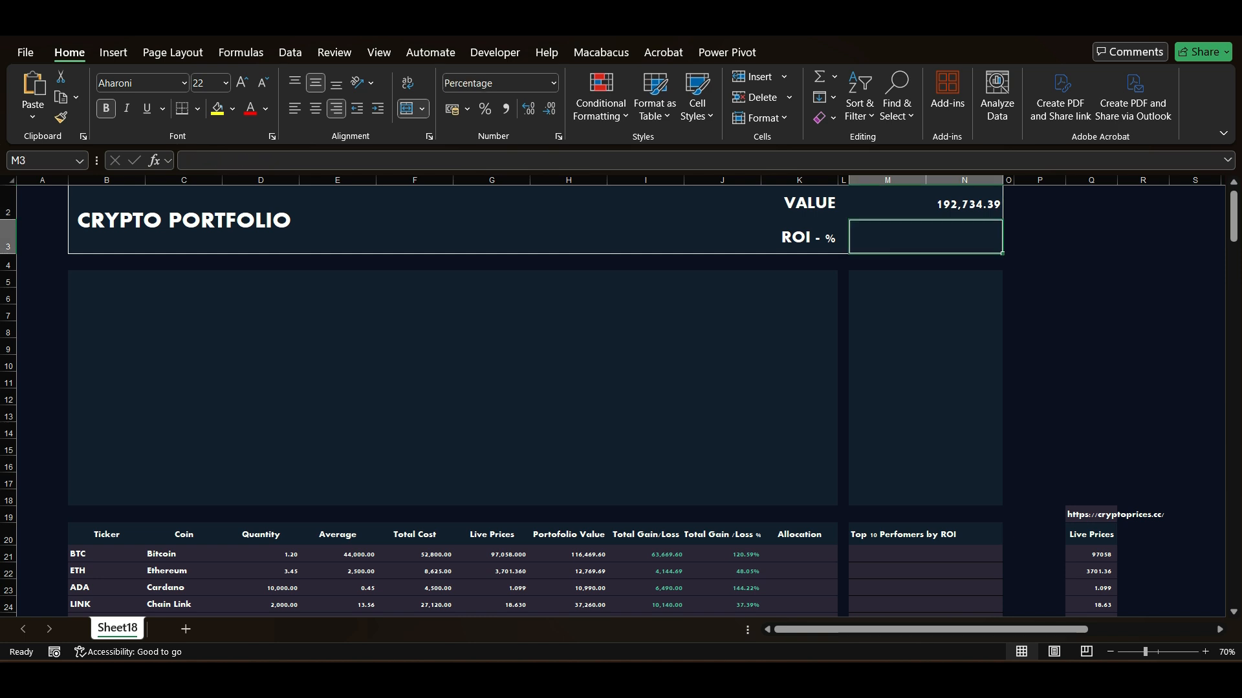
scroll(621, 401, "down", 2)
scroll(621, 401, "up", 2)
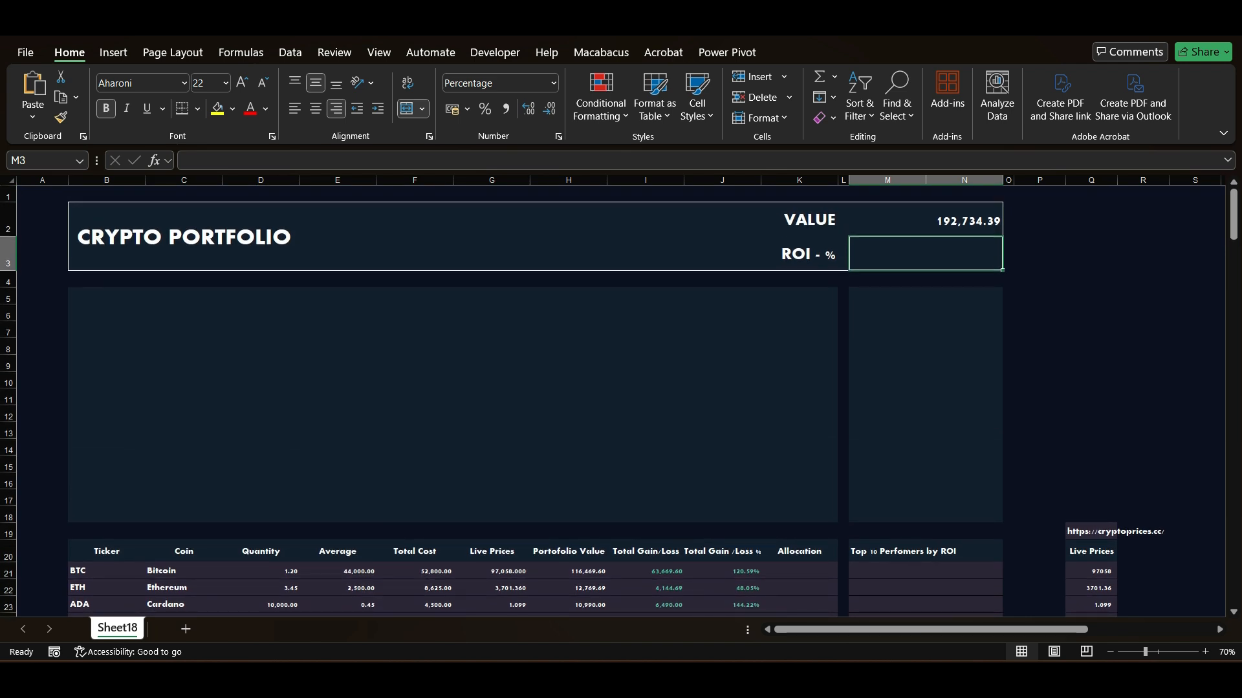
type("=")
key("Up")
type("/sum")
key("Tab")
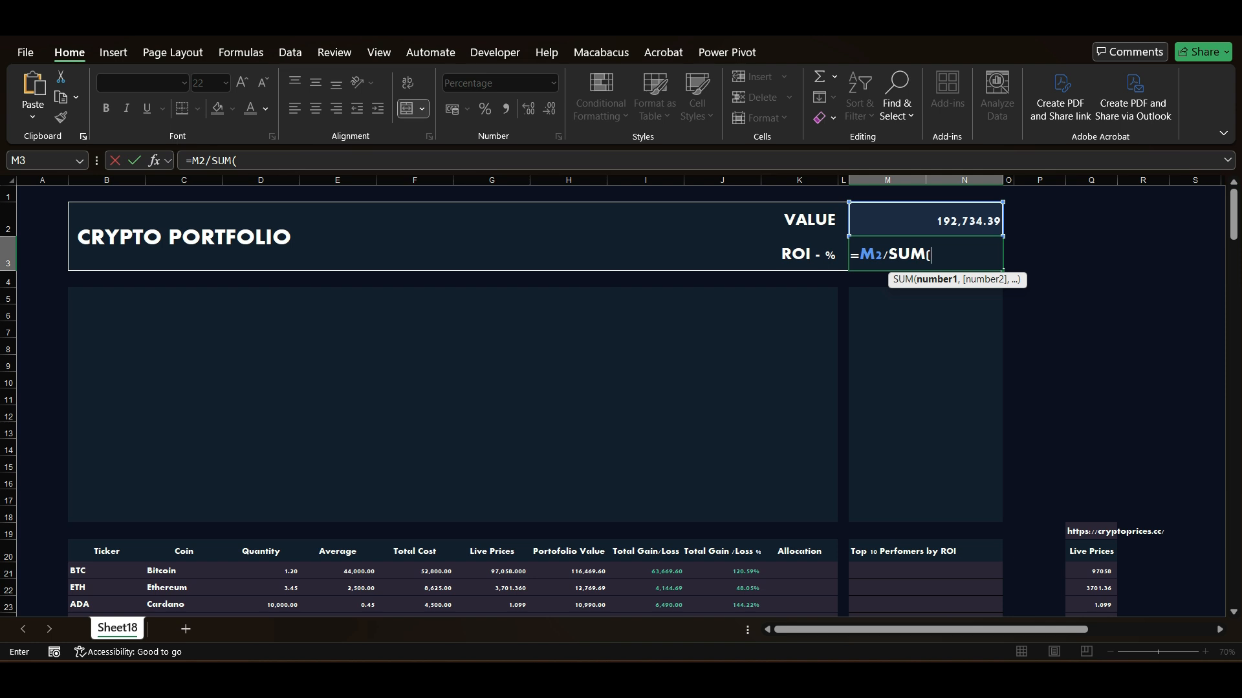
left_click(415, 571)
type(":F100")
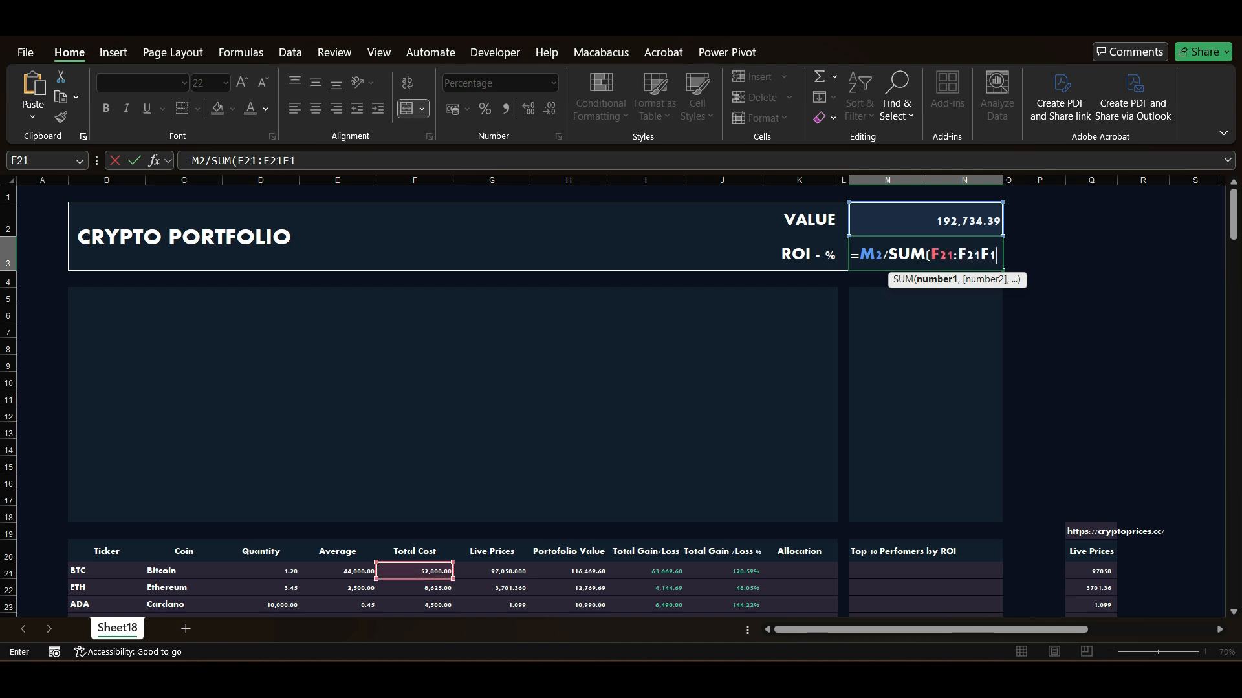
key("BackSpace")
key("BackSpace")
key("BackSpace")
key("BackSpace")
key("BackSpace")
key("BackSpace")
type("100")
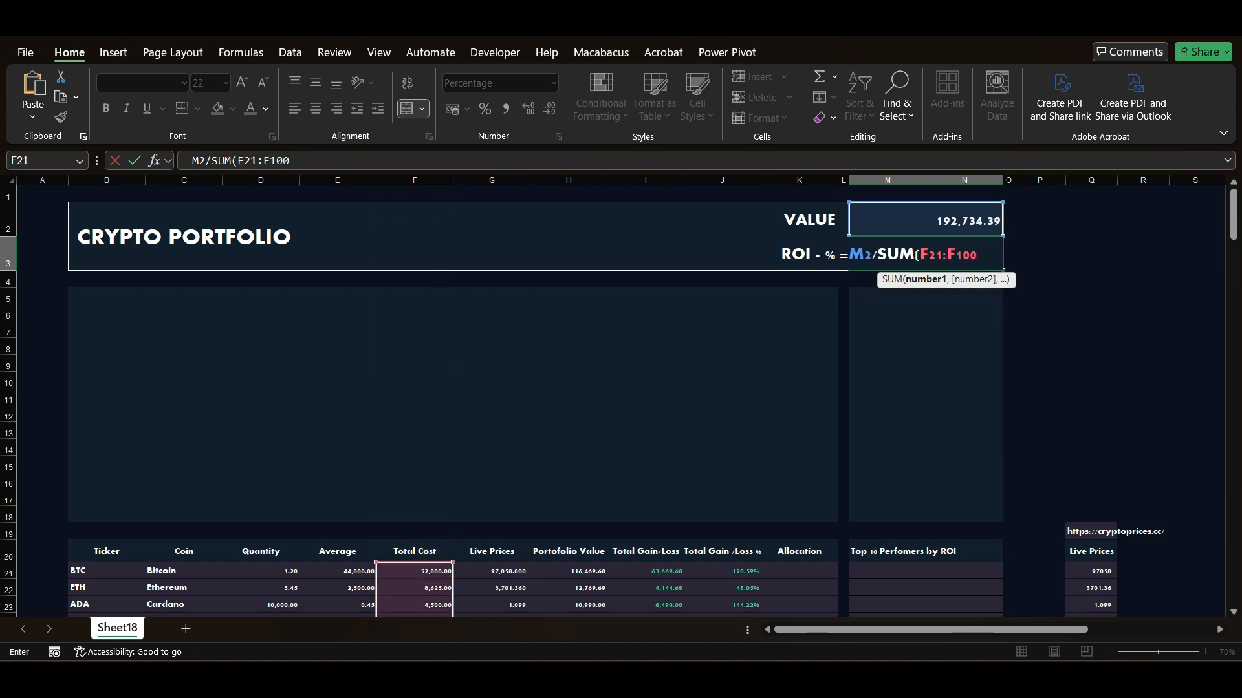
type(")")
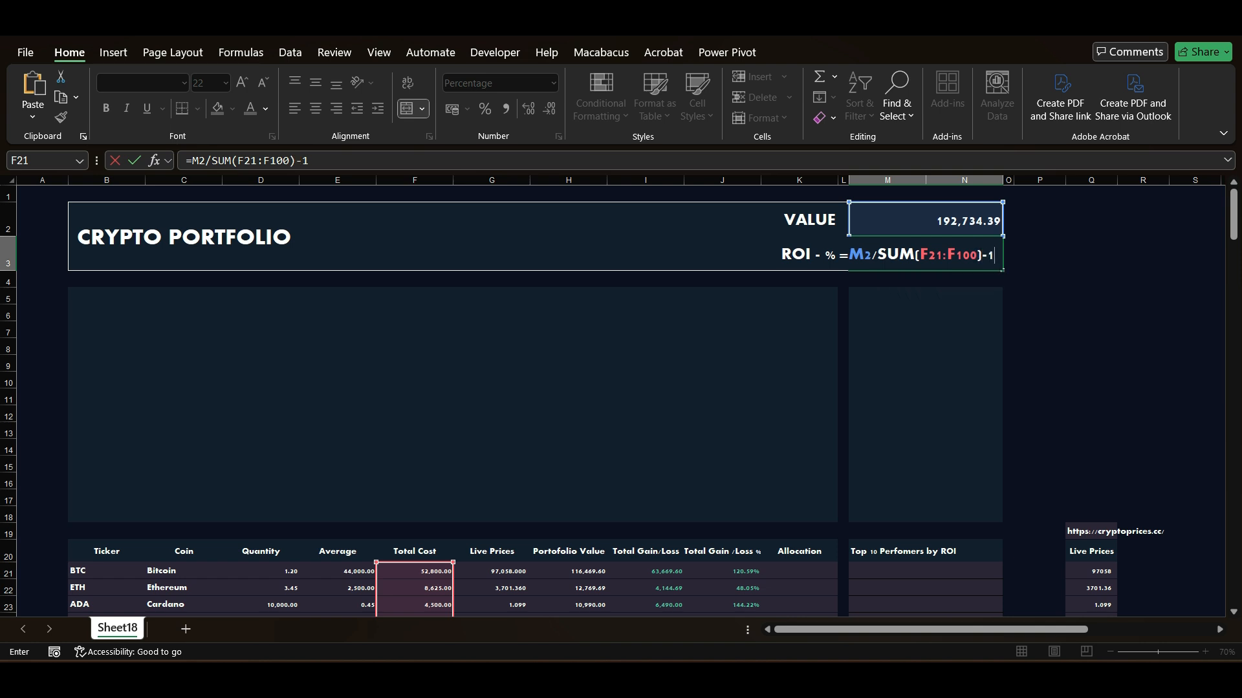
type("-1")
key("ctrl+Return")
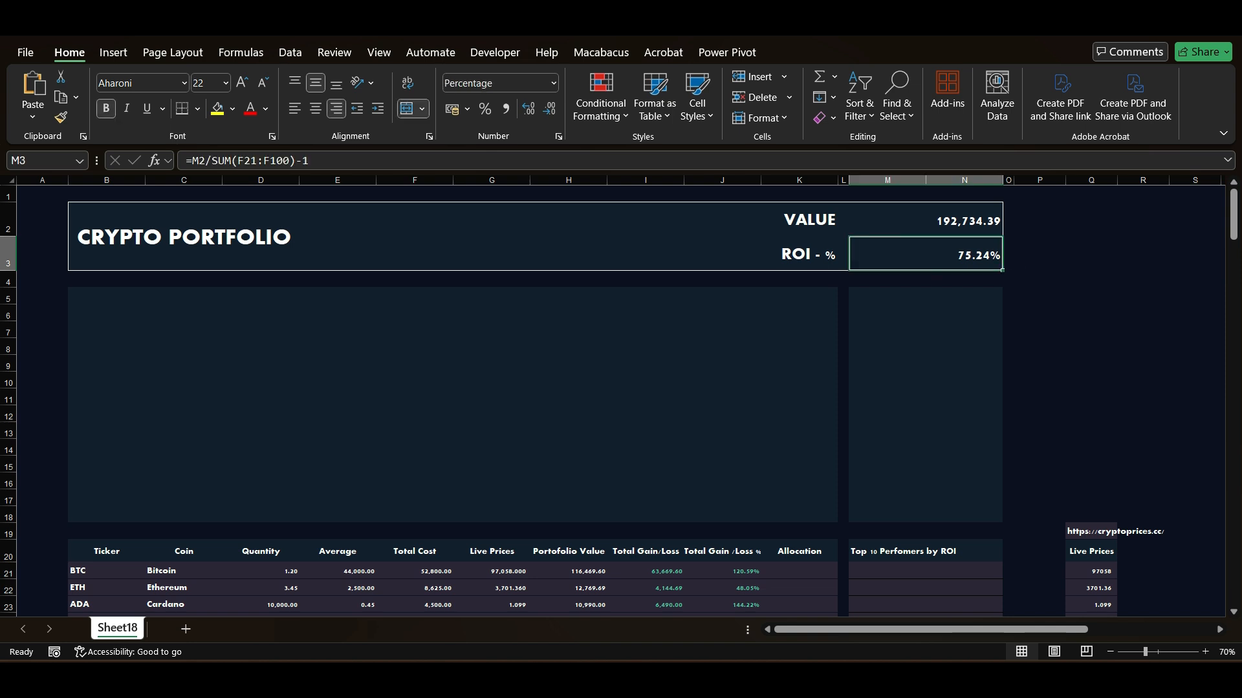
Calculate Bitcoin's allocation in K21 with =IF(B21="","",H21/M2)
scroll(582, 401, "down", 2)
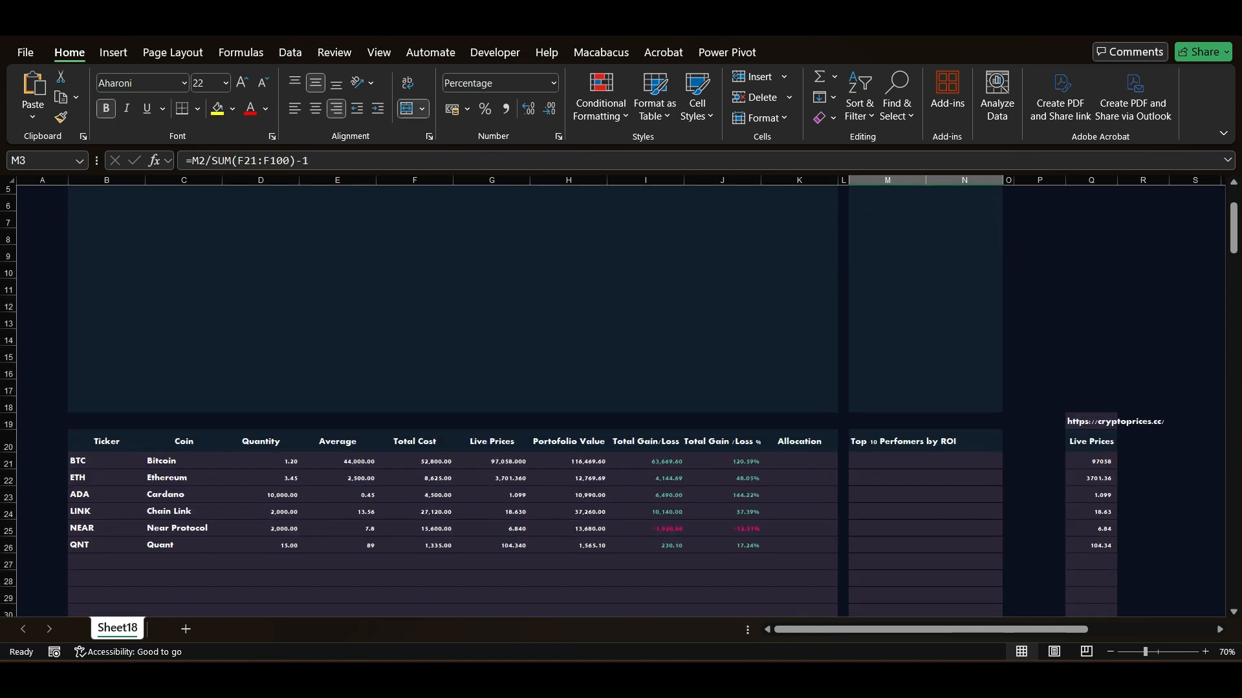
left_click(799, 461)
type("=")
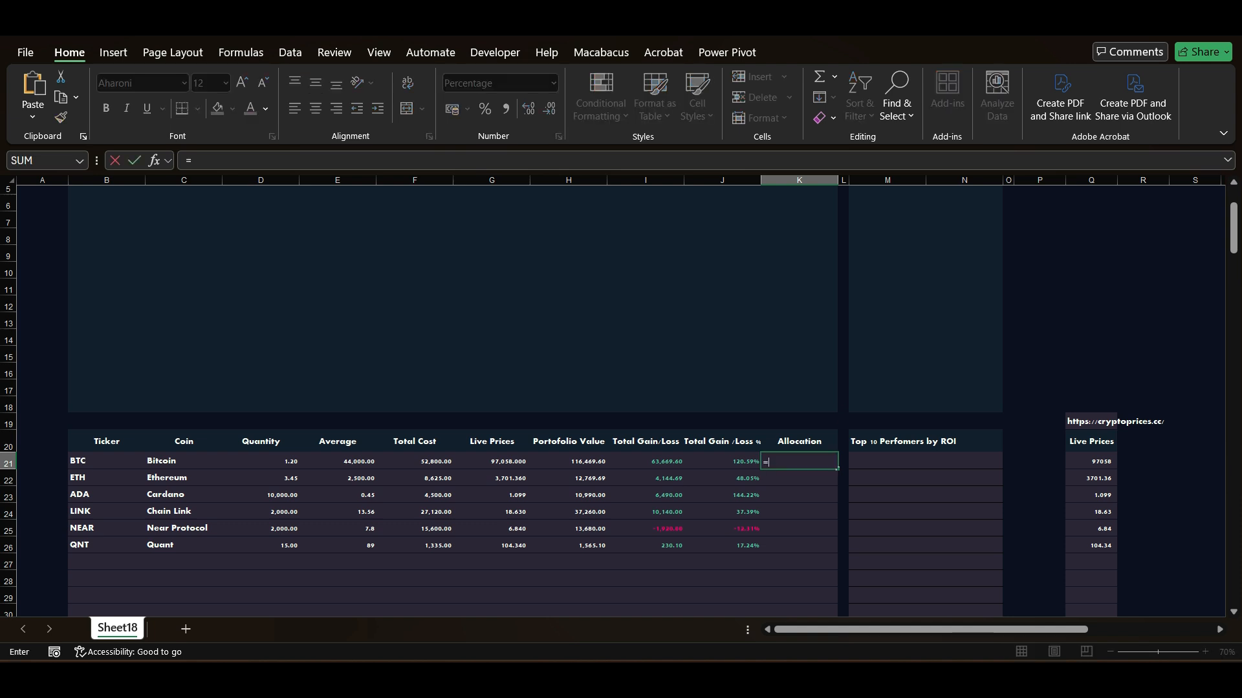
type("IF(")
key("Left")
key("Left")
key("Left")
key("Left")
key("Left")
key("Left")
key("Left")
type("=\"\",\"\",")
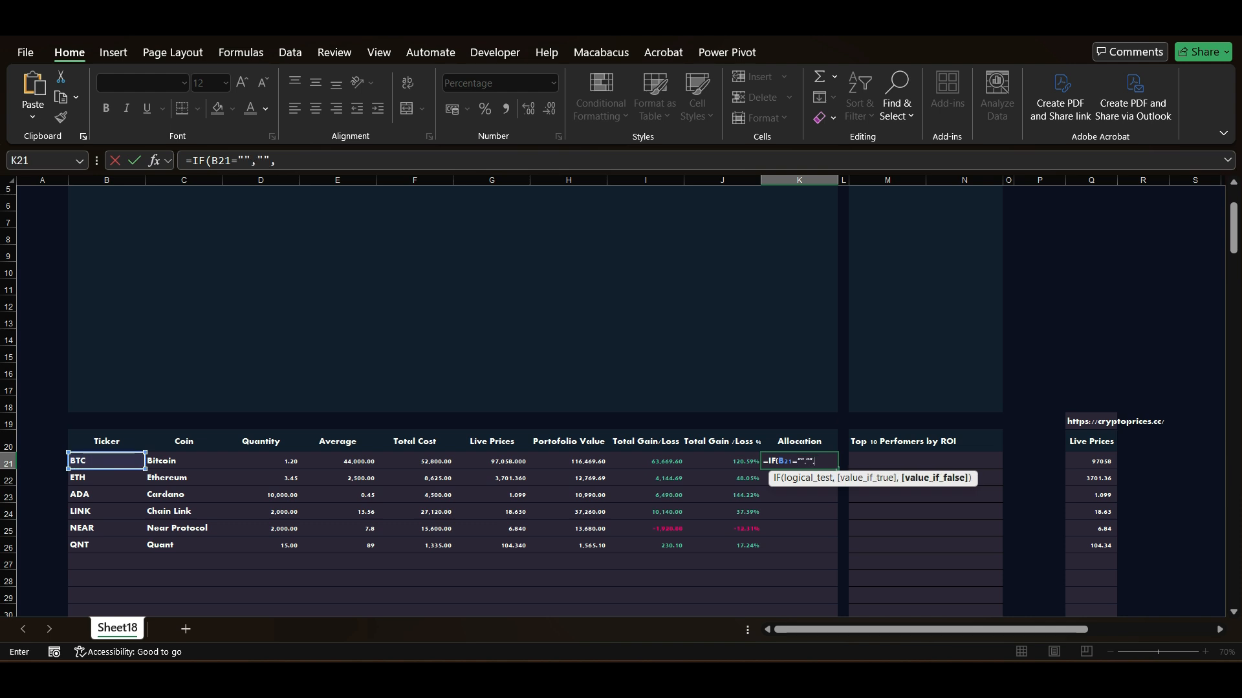
key("Left")
key("Left")
key("Left")
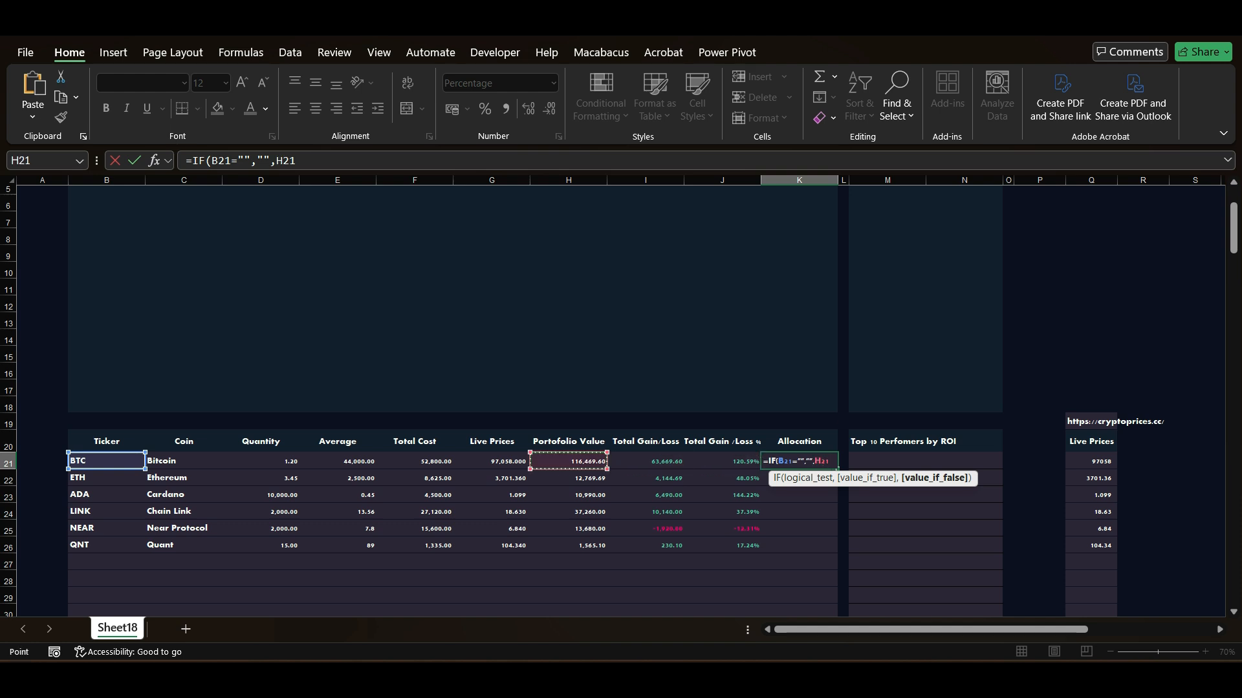
type("/")
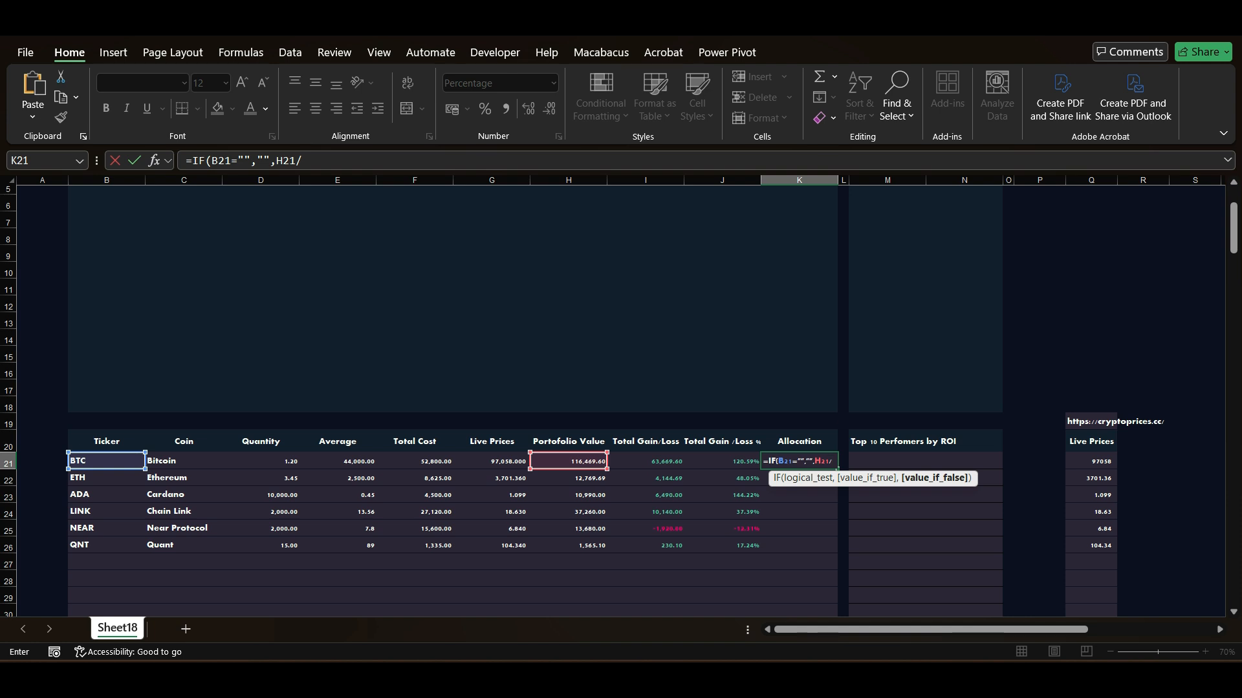
scroll(621, 401, "up", 2)
left_click(926, 220)
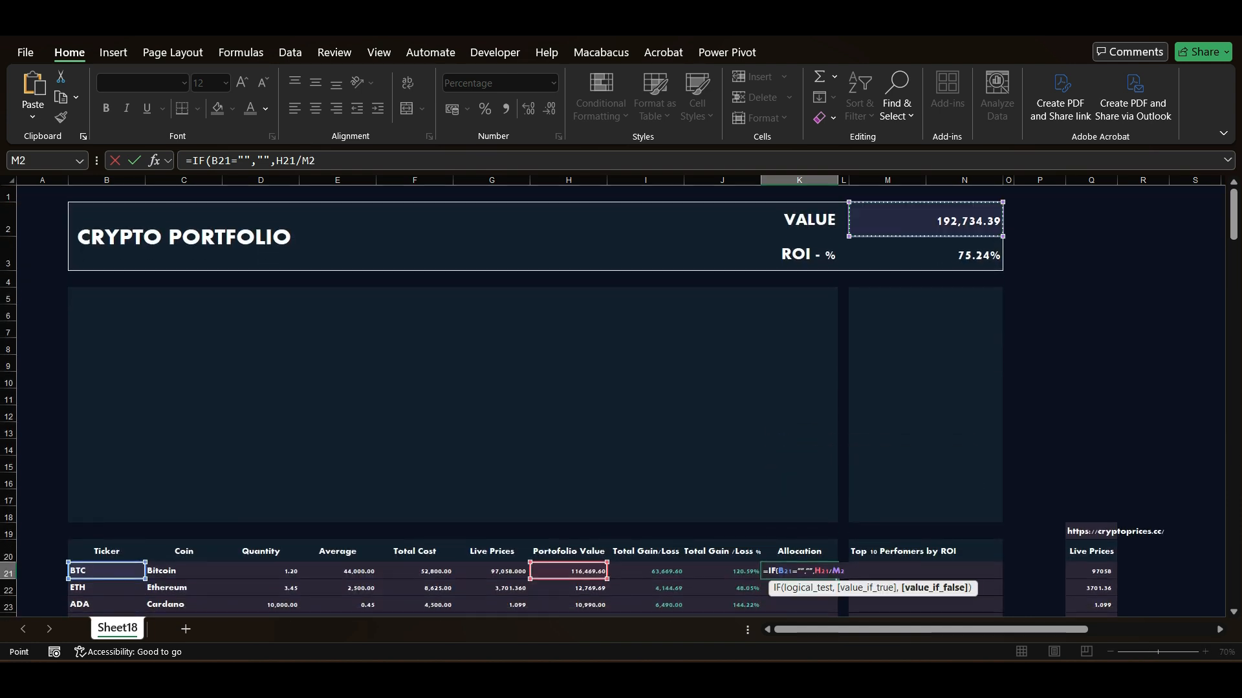
key("ctrl+Return")
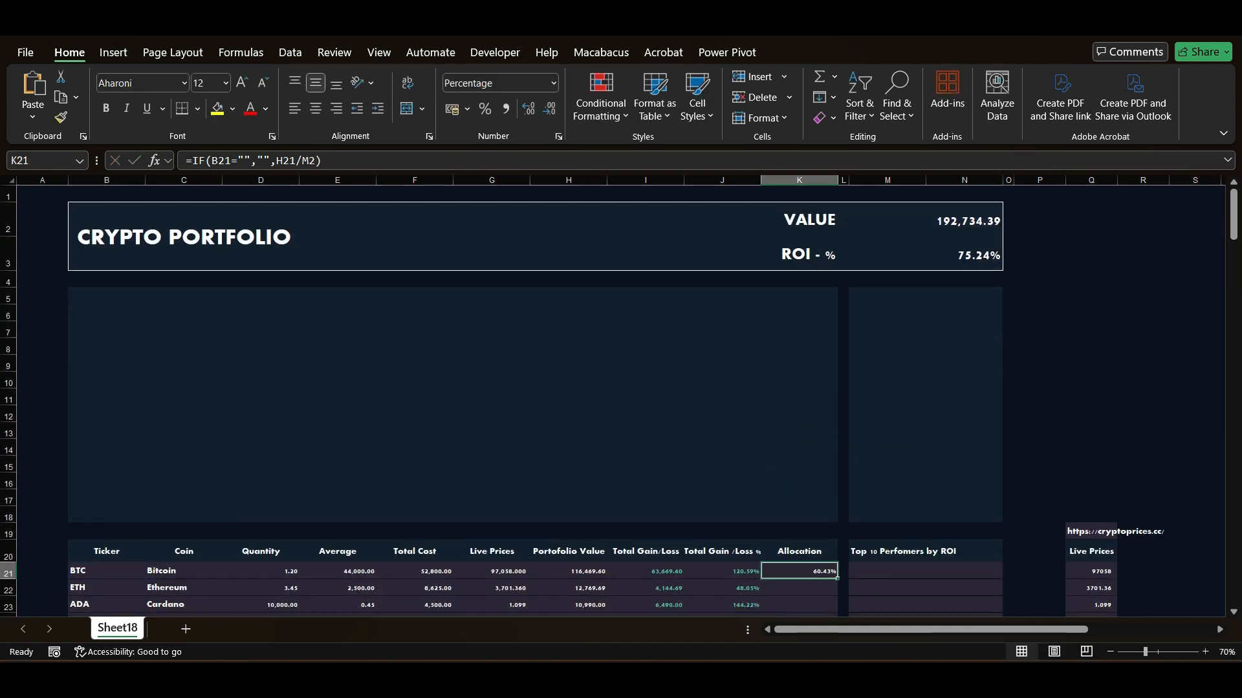
Fill the allocation formula in K21 down to row 30 and inspect the copied cells
scroll(621, 401, "down", 2)
left_click_drag(837, 429, 837, 578)
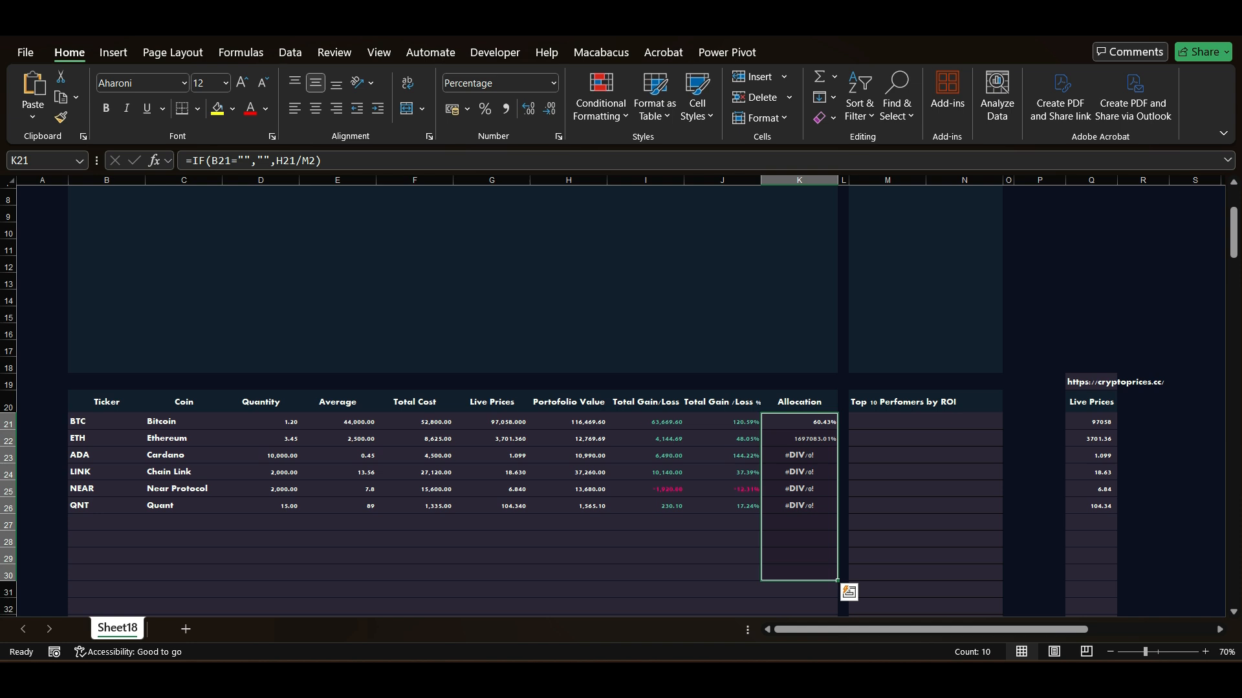
left_click(799, 455)
left_click(799, 421)
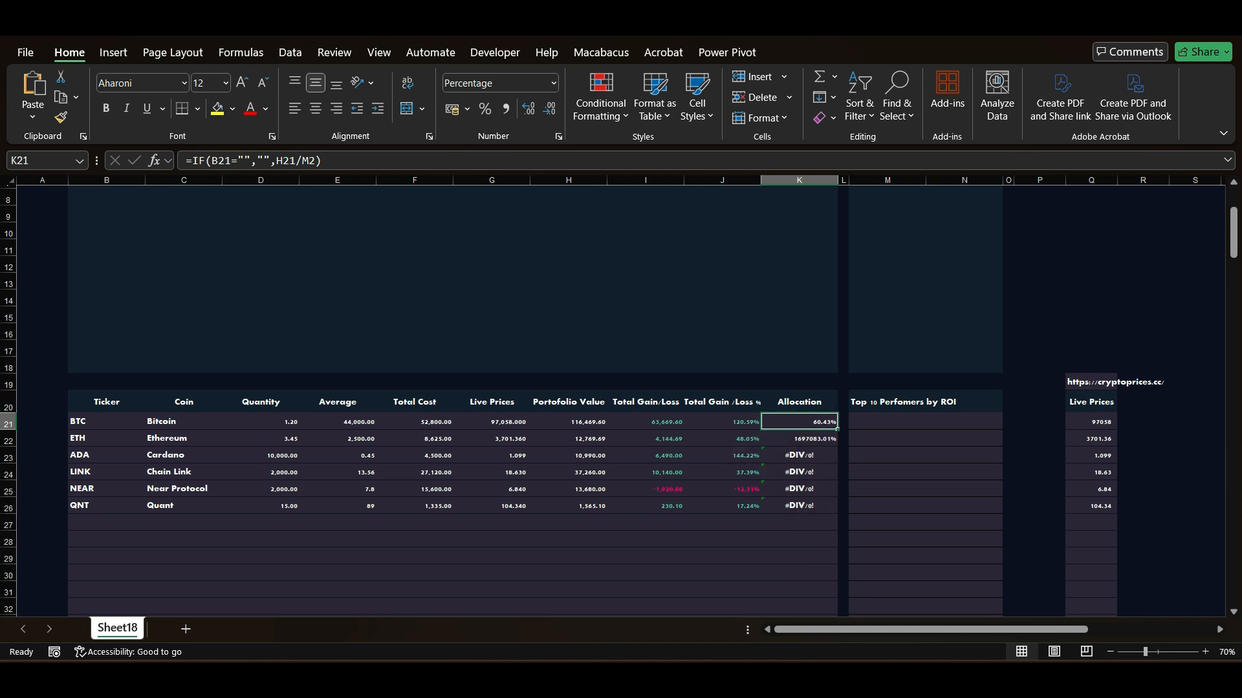
Make the portfolio value reference absolute ($M$2) in K21's allocation formula and refill it down to row 30
scroll(621, 401, "up", 3)
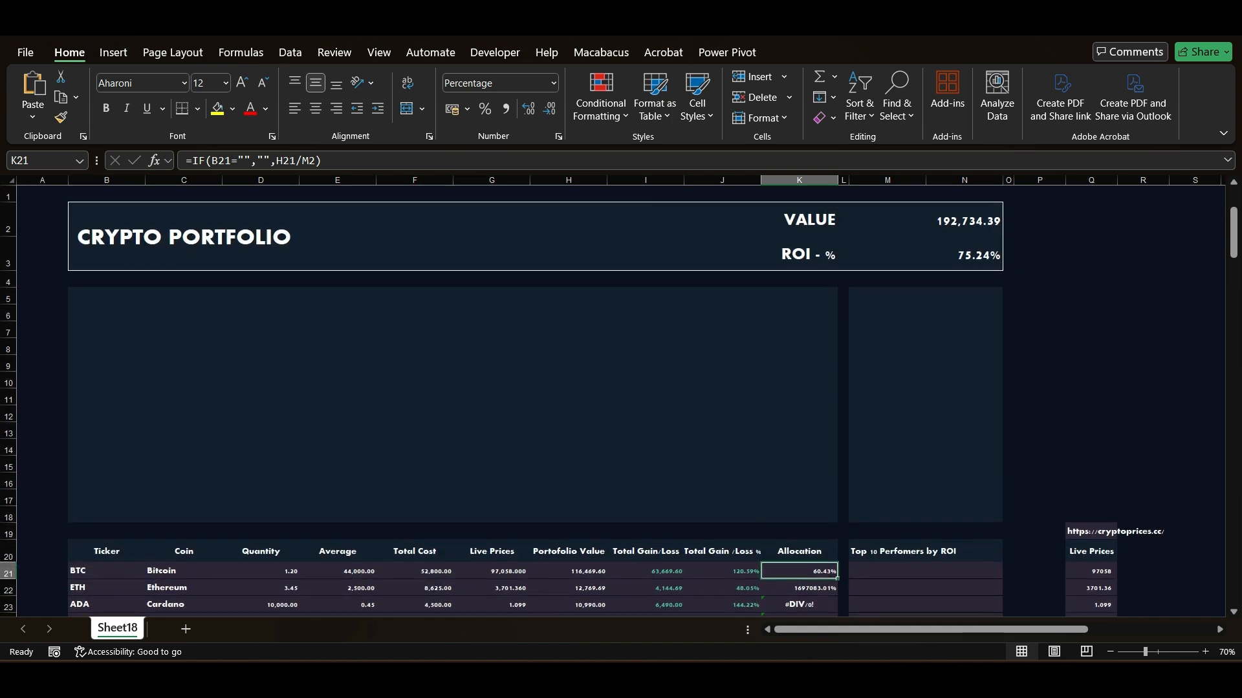
key("F2")
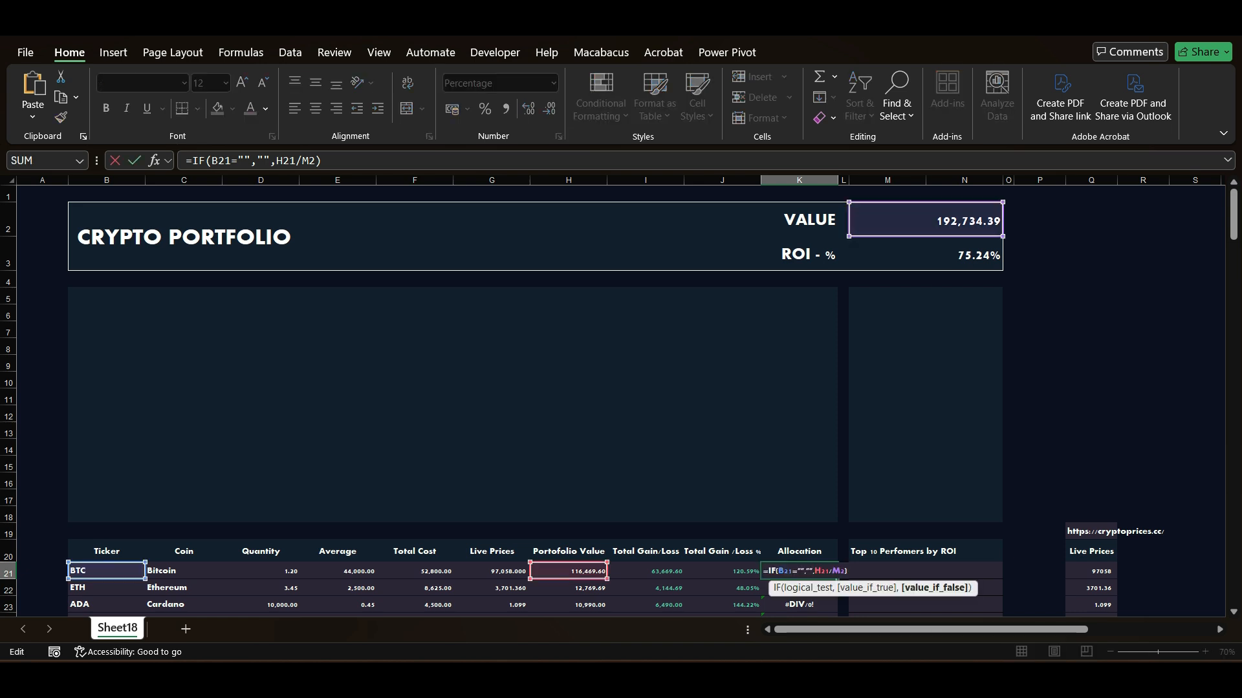
left_click(310, 161)
key("F4")
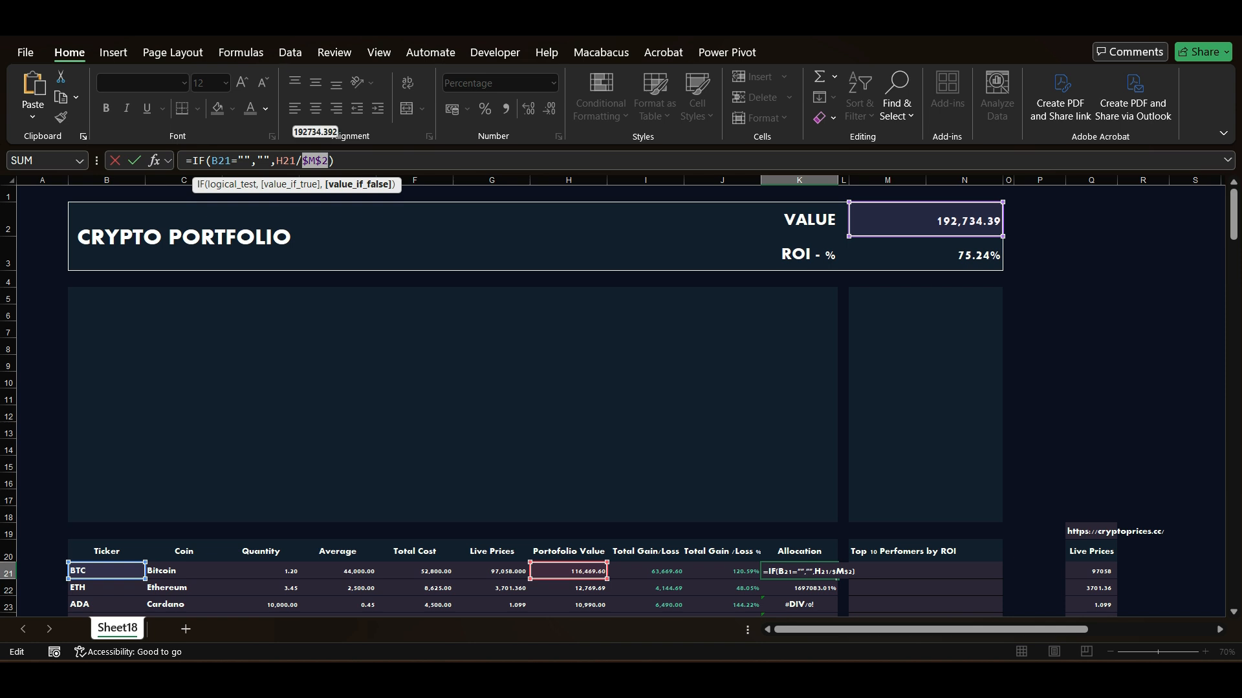
key("ctrl+Return")
scroll(614, 401, "down", 4)
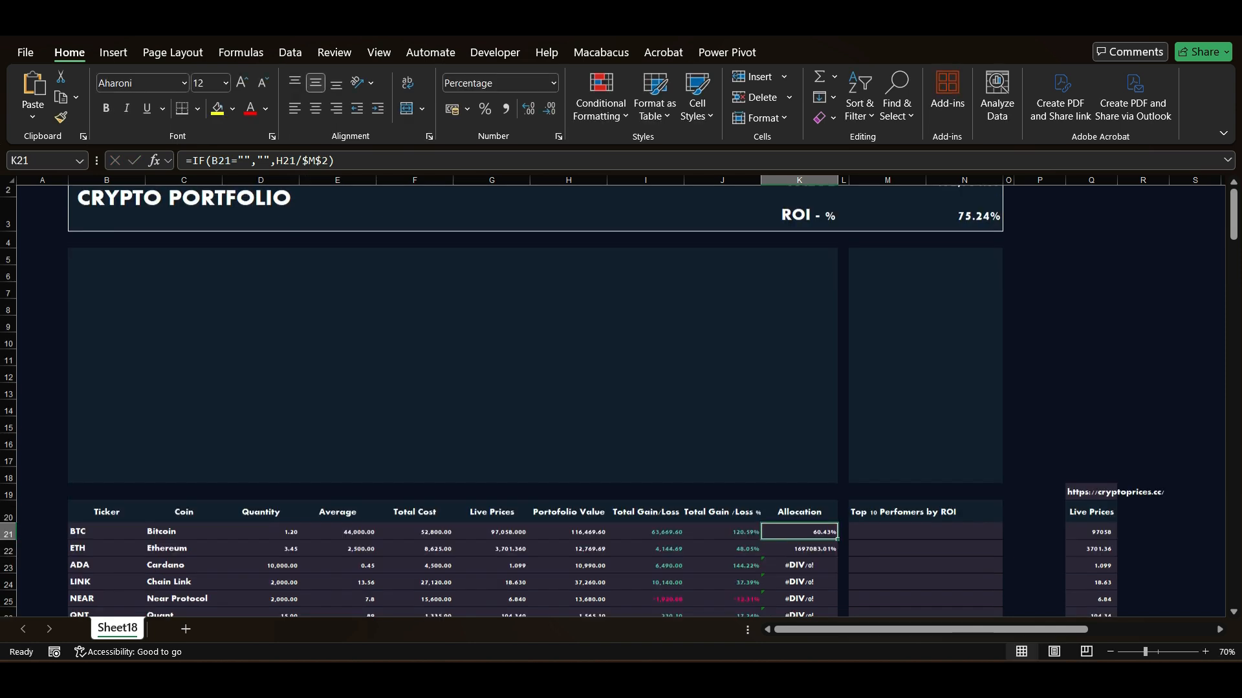
left_click_drag(836, 354, 836, 506)
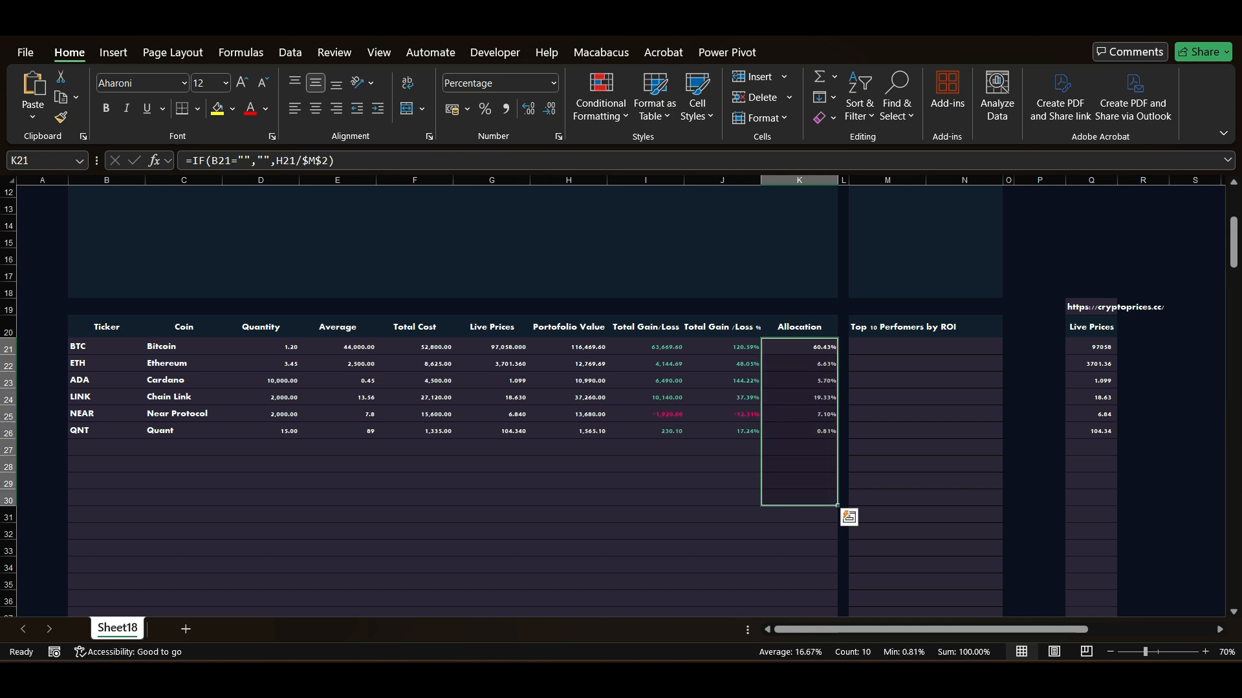
Review the coin table's formulas from total cost to allocation, finishing at M21 under the Top 10 Performers by ROI heading
left_click(799, 498)
left_click_drag(799, 347, 107, 464)
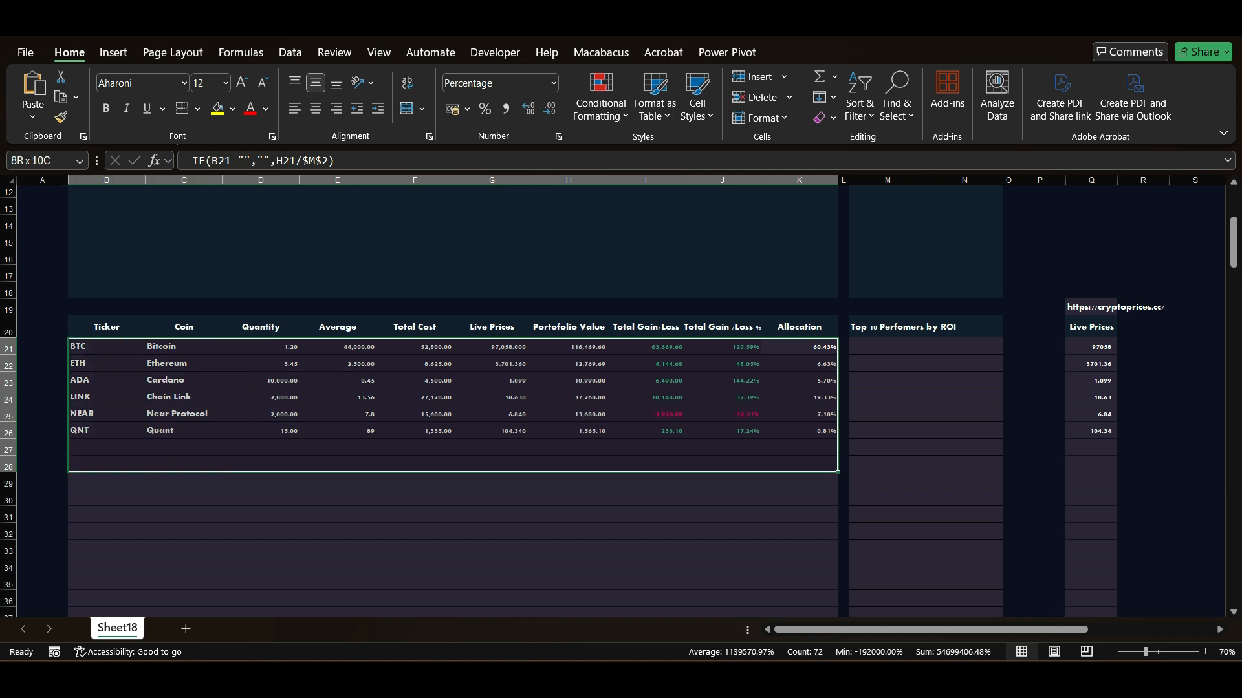
scroll(453, 388, "up", 3)
scroll(491, 388, "down", 1)
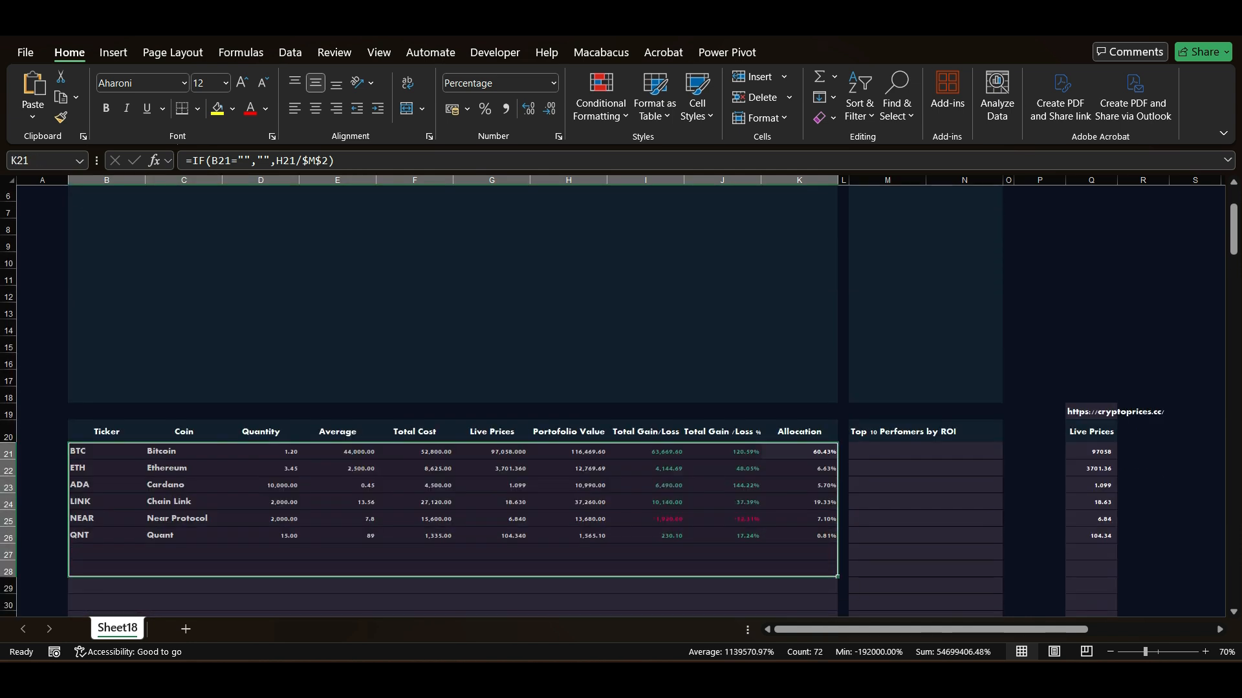
left_click(492, 344)
key("Down")
key("Down")
key("Down")
key("Down")
key("Down")
key("Down")
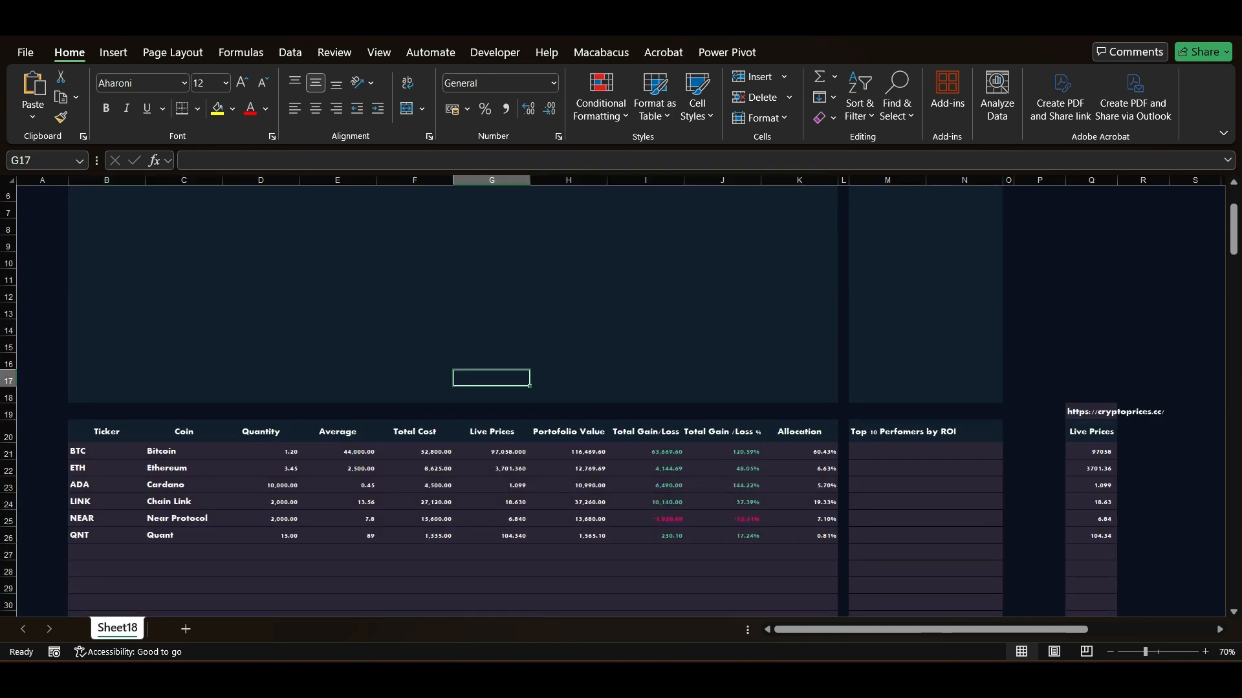
key("Left")
key("Left")
key("Left")
key("Left")
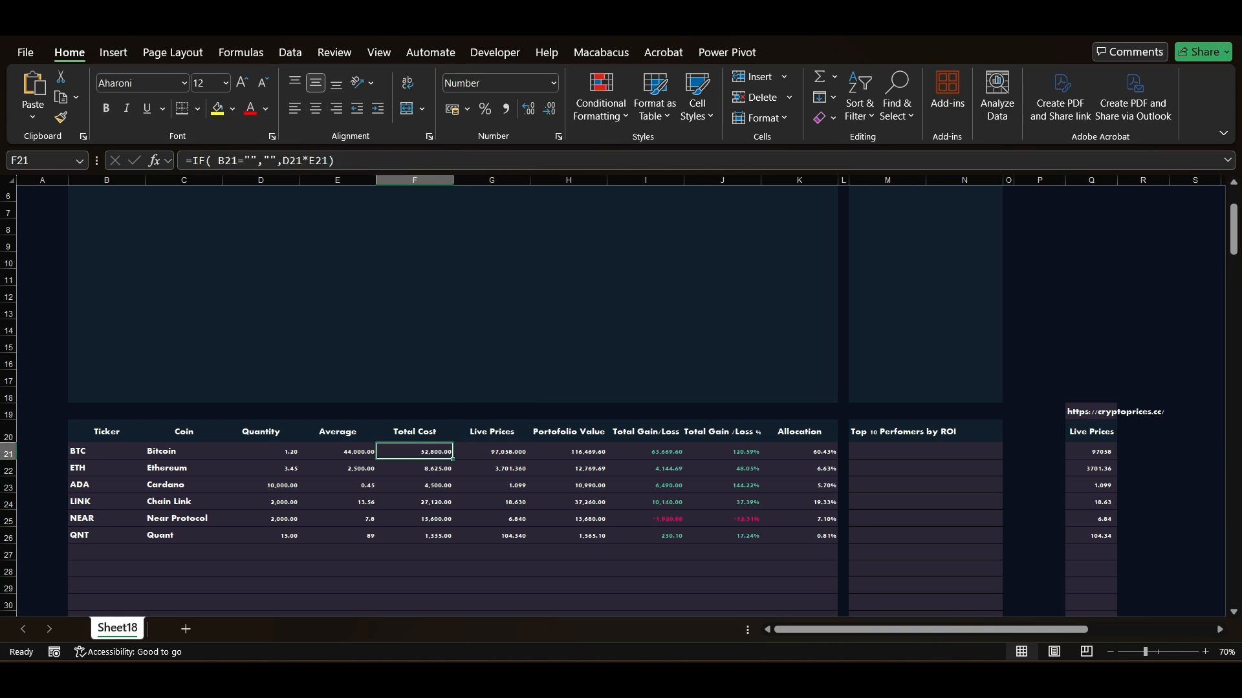
key("Right")
key("Right")
key("Right")
key("Right")
key("Right")
key("Right")
key("Right")
key("Right")
key("Right")
key("Right")
key("Right")
key("Right")
key("Right")
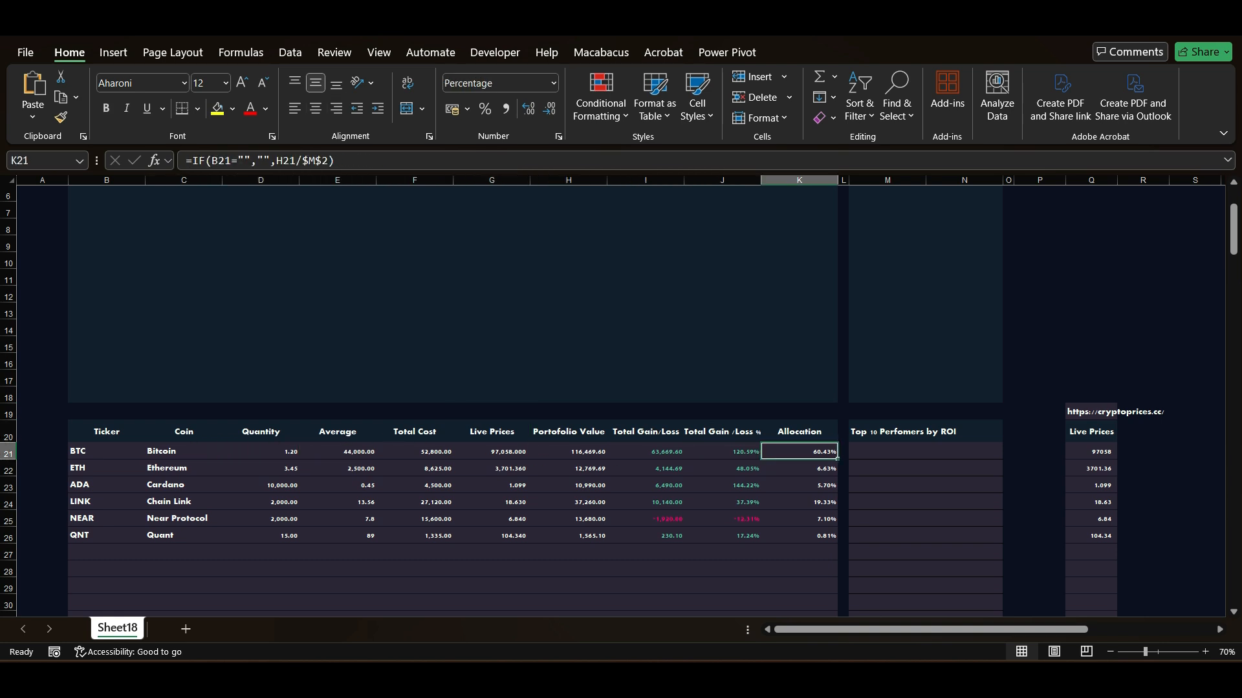
key("Up")
key("Right")
key("Up")
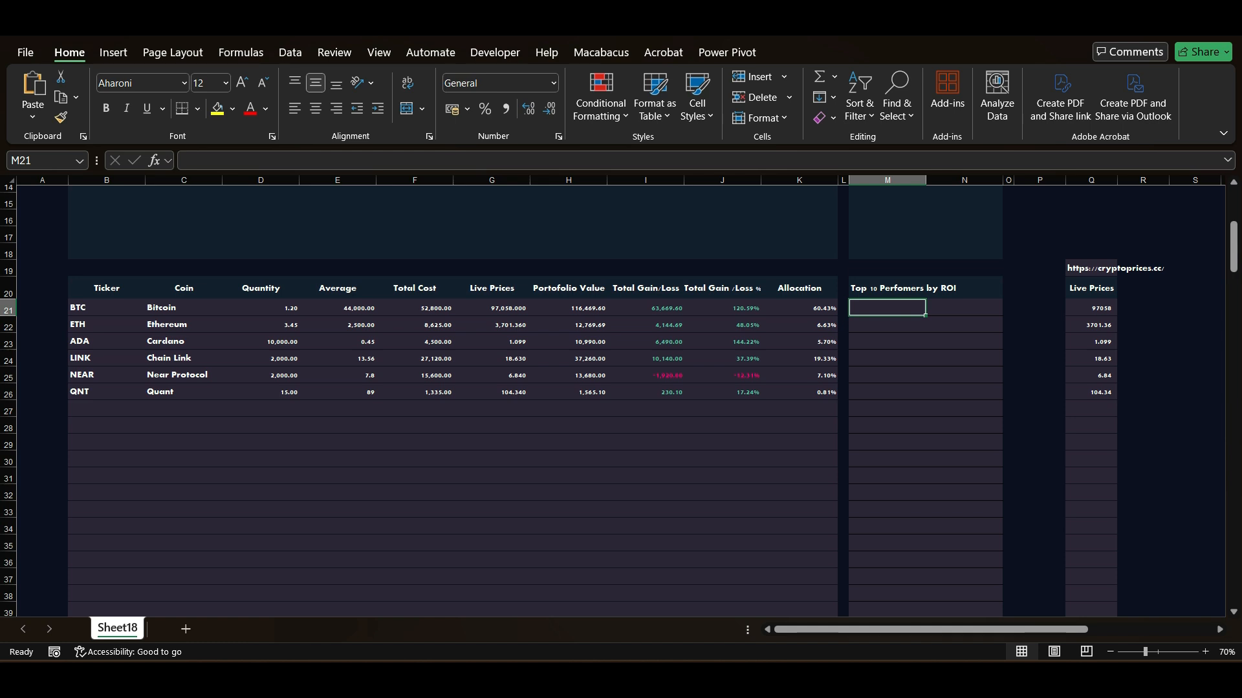
Combine the tickers and their total gain/loss percentages in M21 with =HSTACK(B21:B100,J21:J100)
scroll(582, 388, "up", 3)
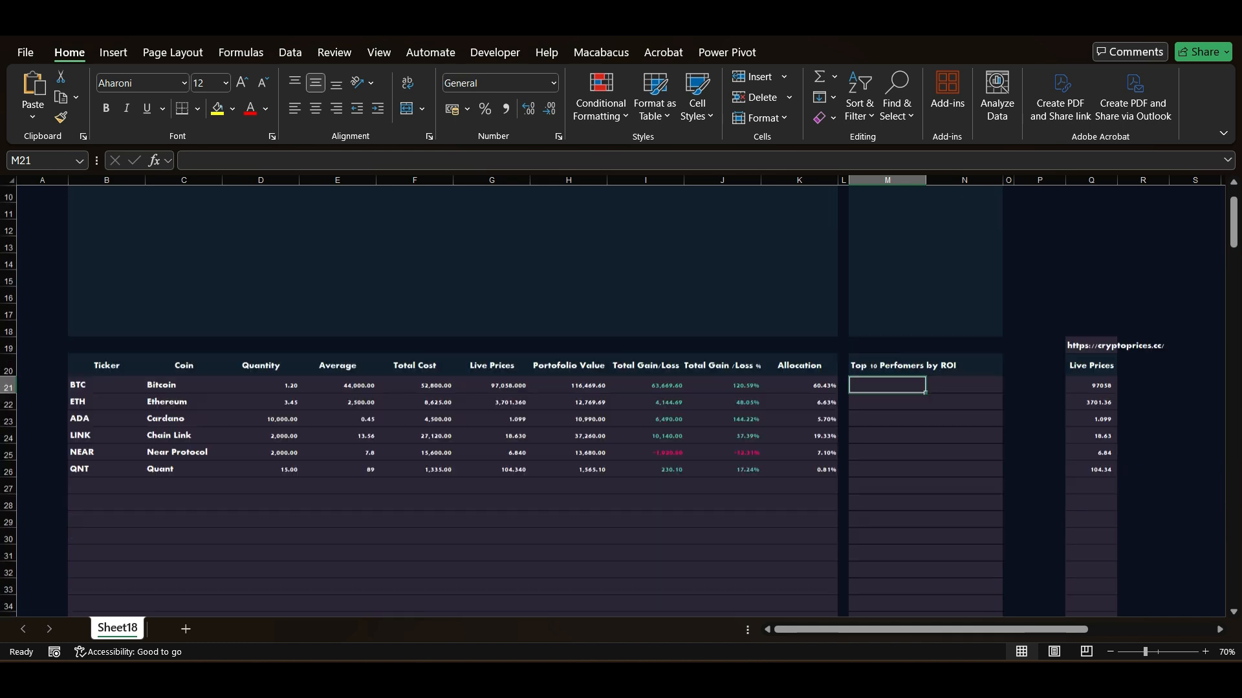
scroll(582, 388, "down", 1)
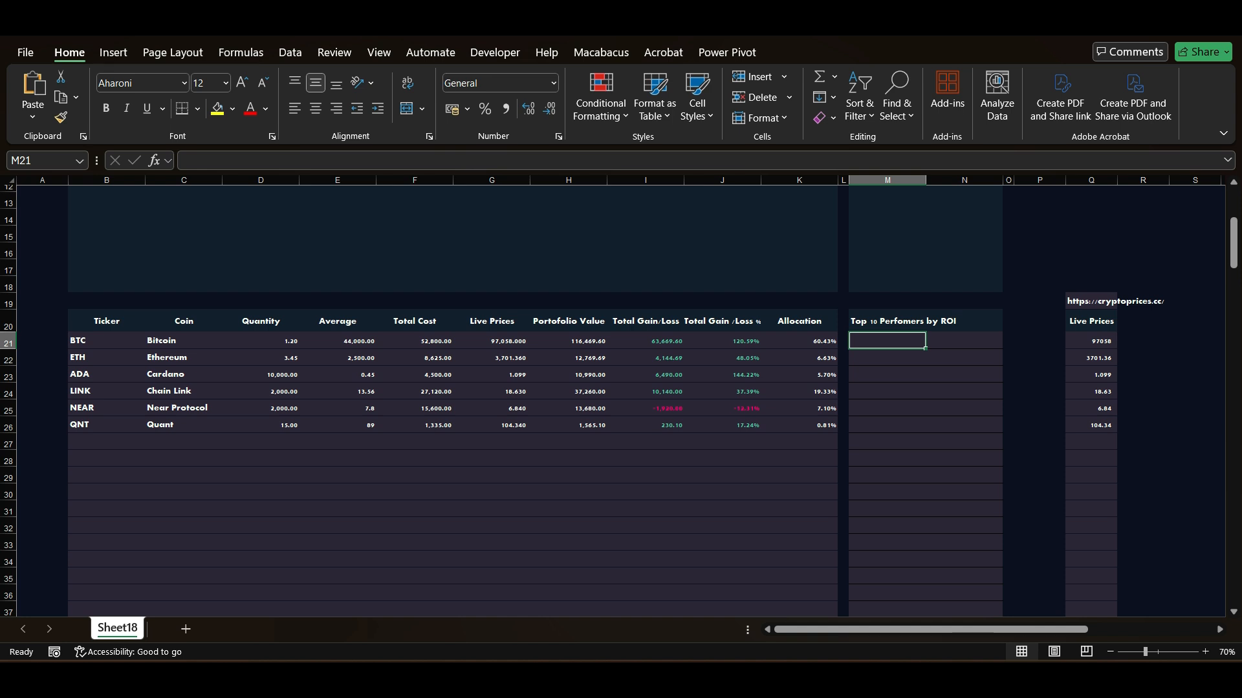
type("=h")
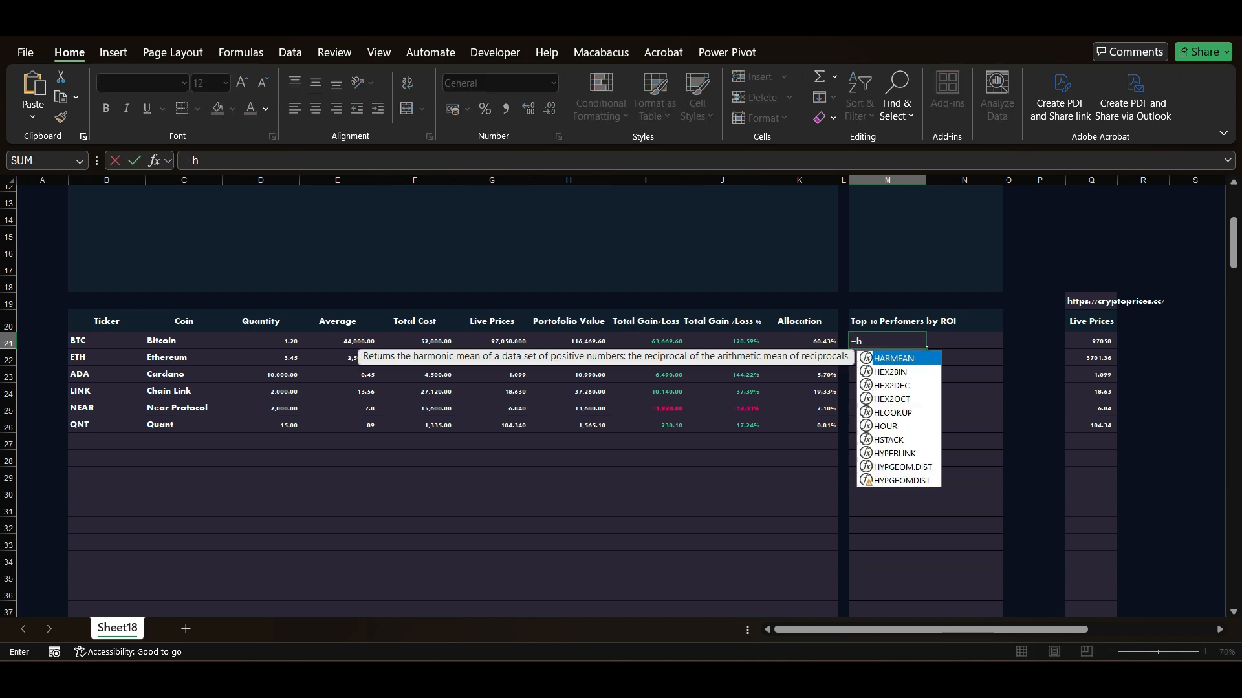
type("st")
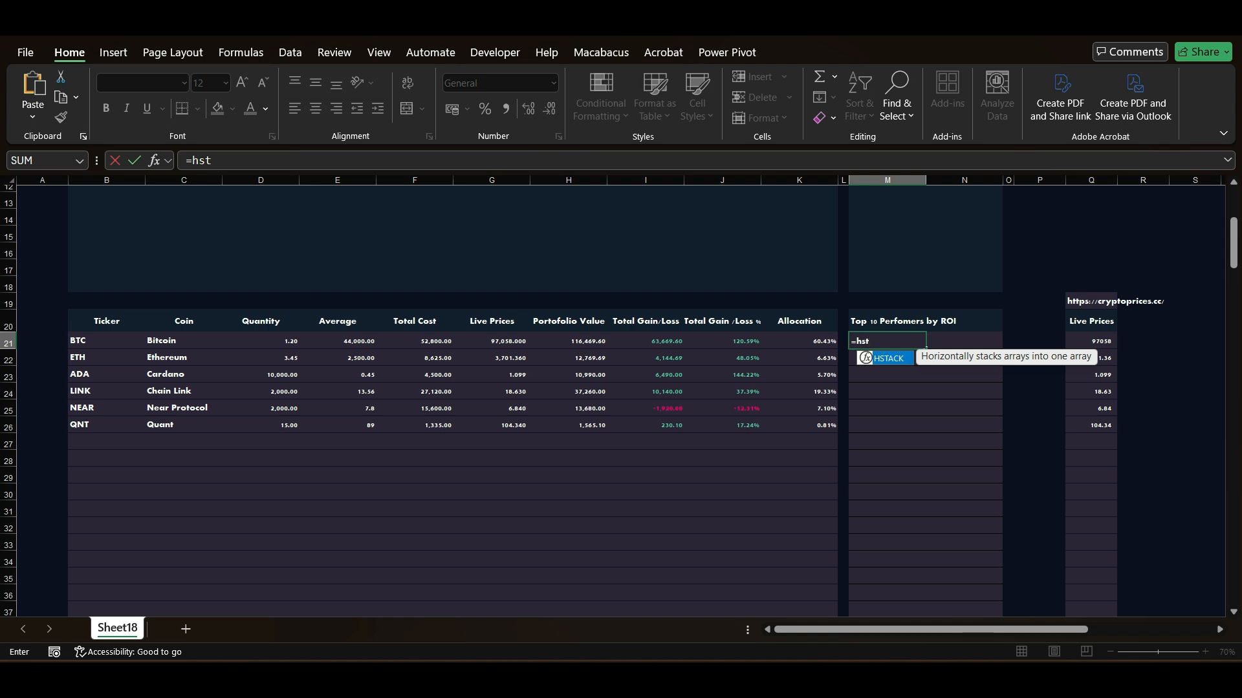
key("Tab")
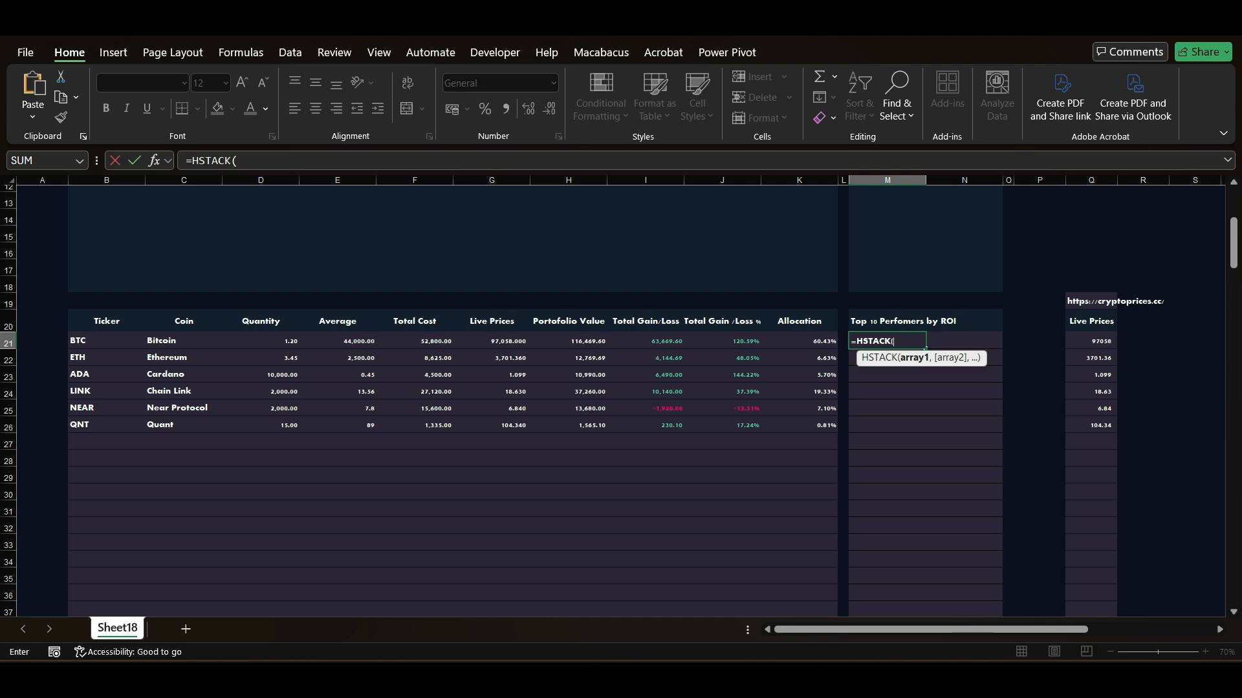
left_click(107, 341)
type(":")
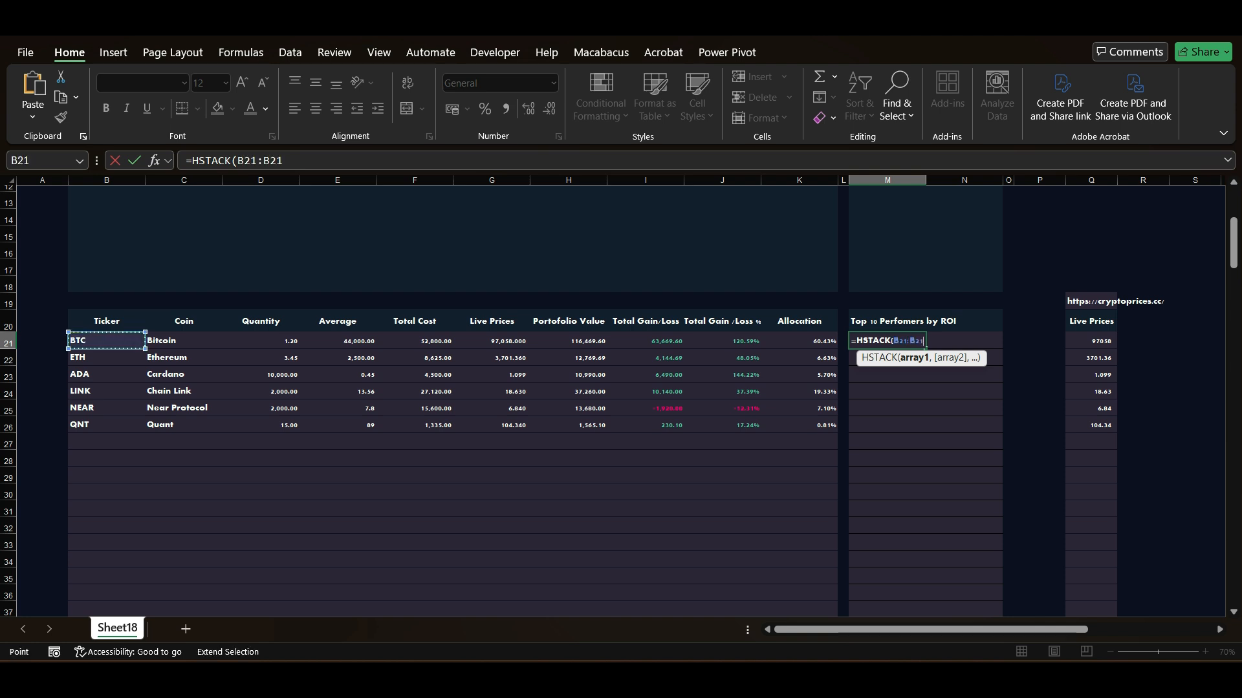
key("BackSpace")
key("BackSpace")
type("100")
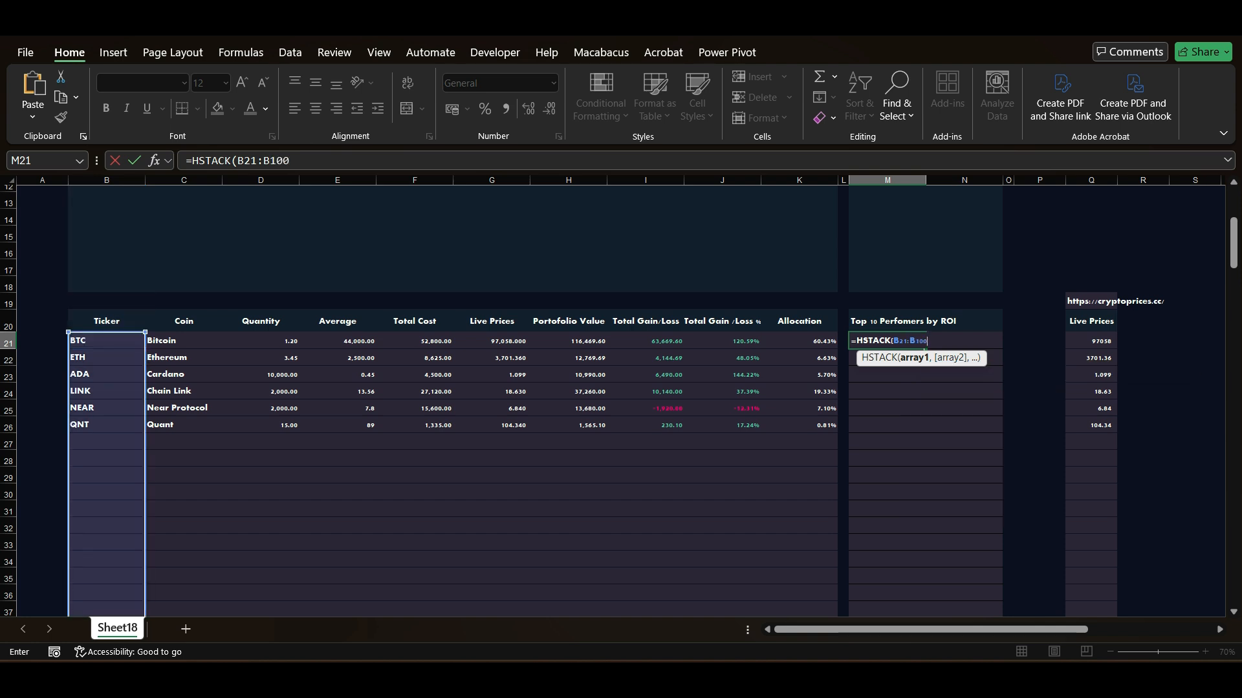
type(",")
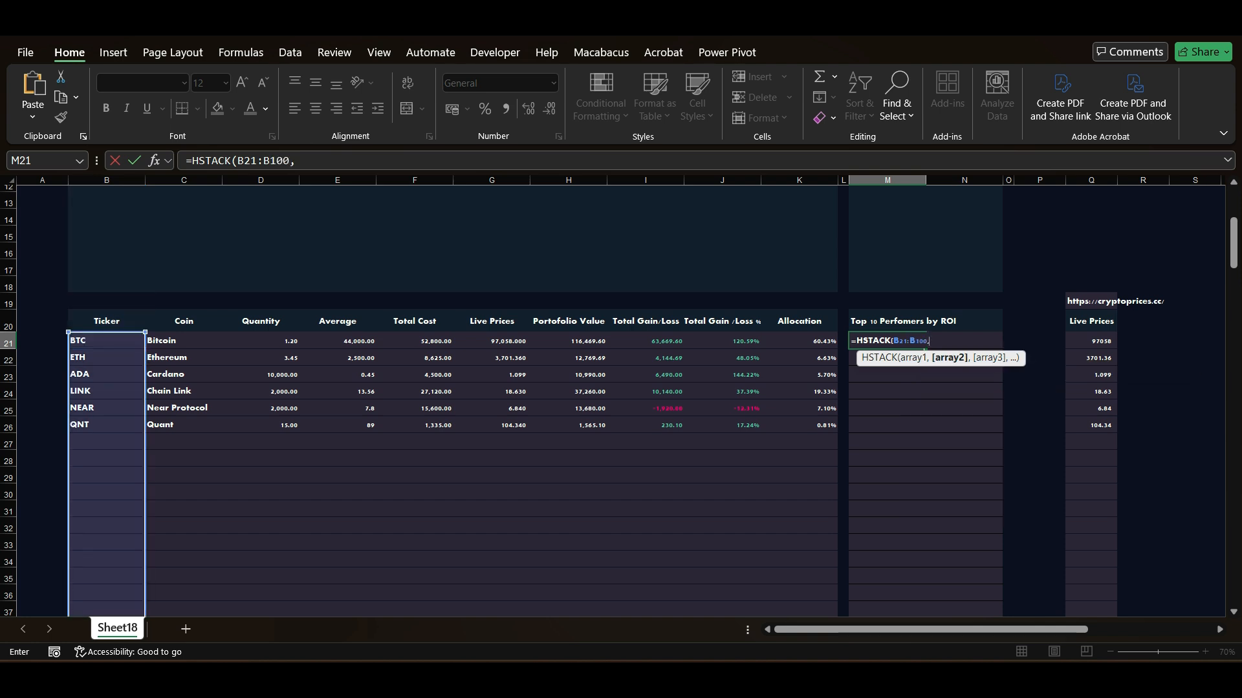
left_click(722, 341)
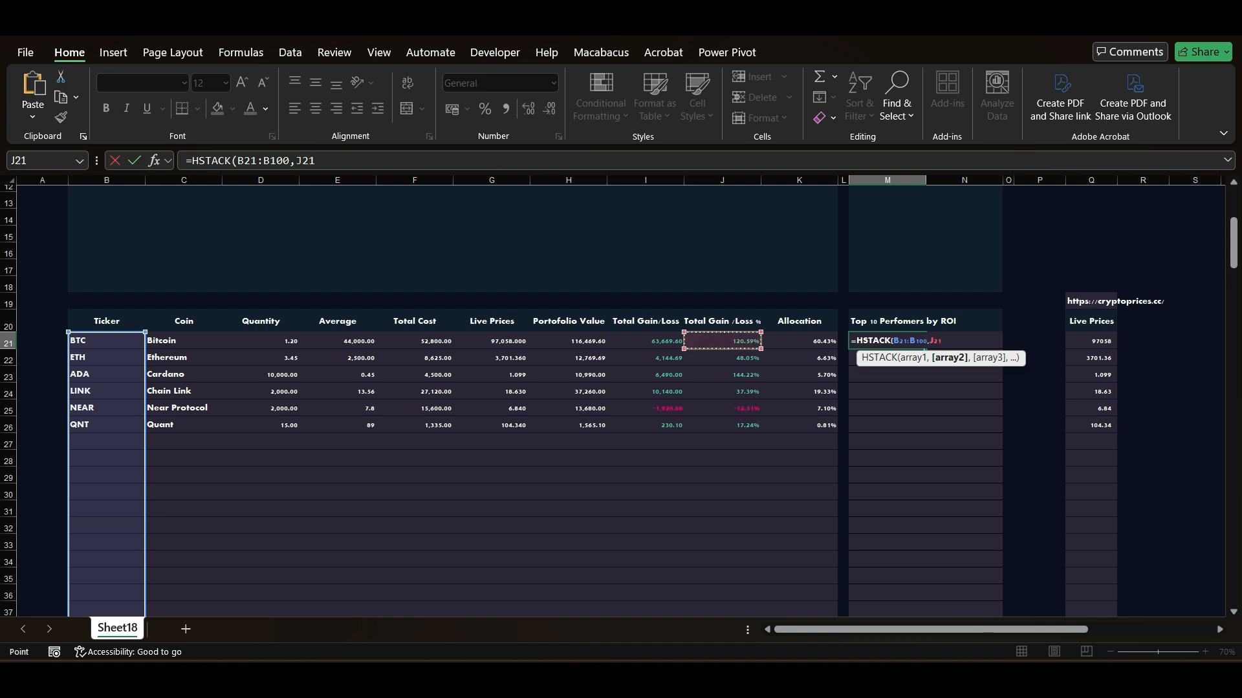
type(":J200)")
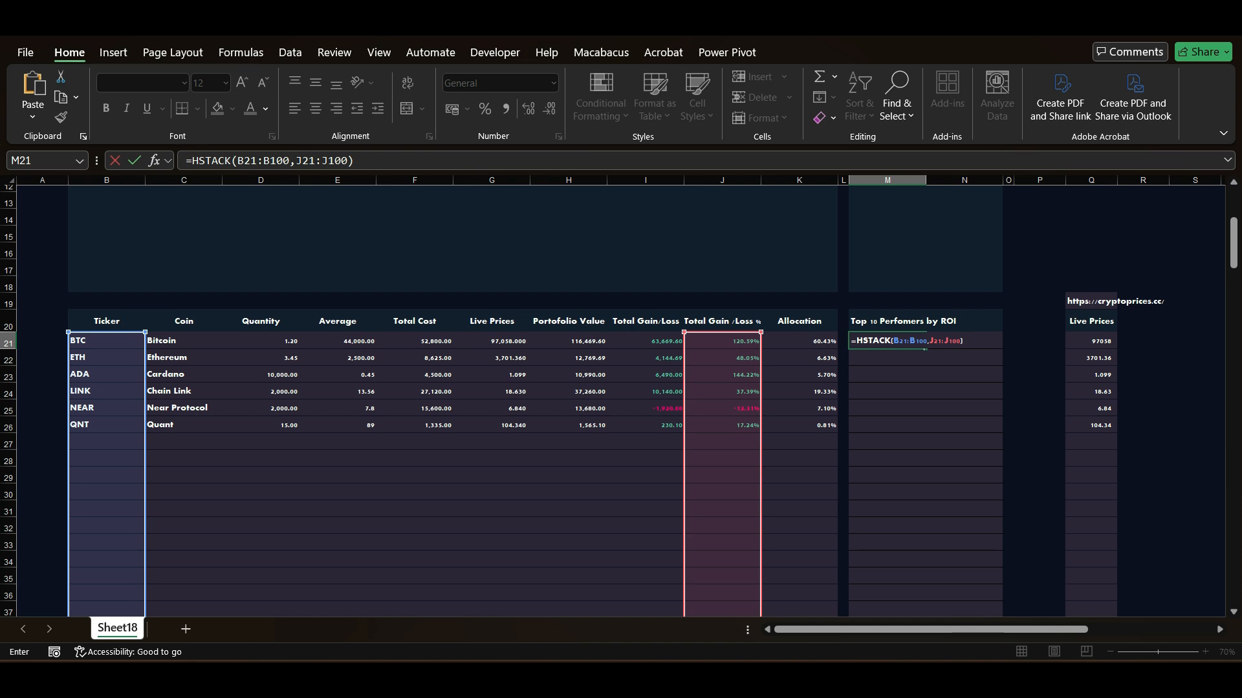
key("ctrl+Return")
Examine the stacked ticker and ROI results in columns M and N, including the rows below the last coin
key("Right")
key("Left")
key("Right")
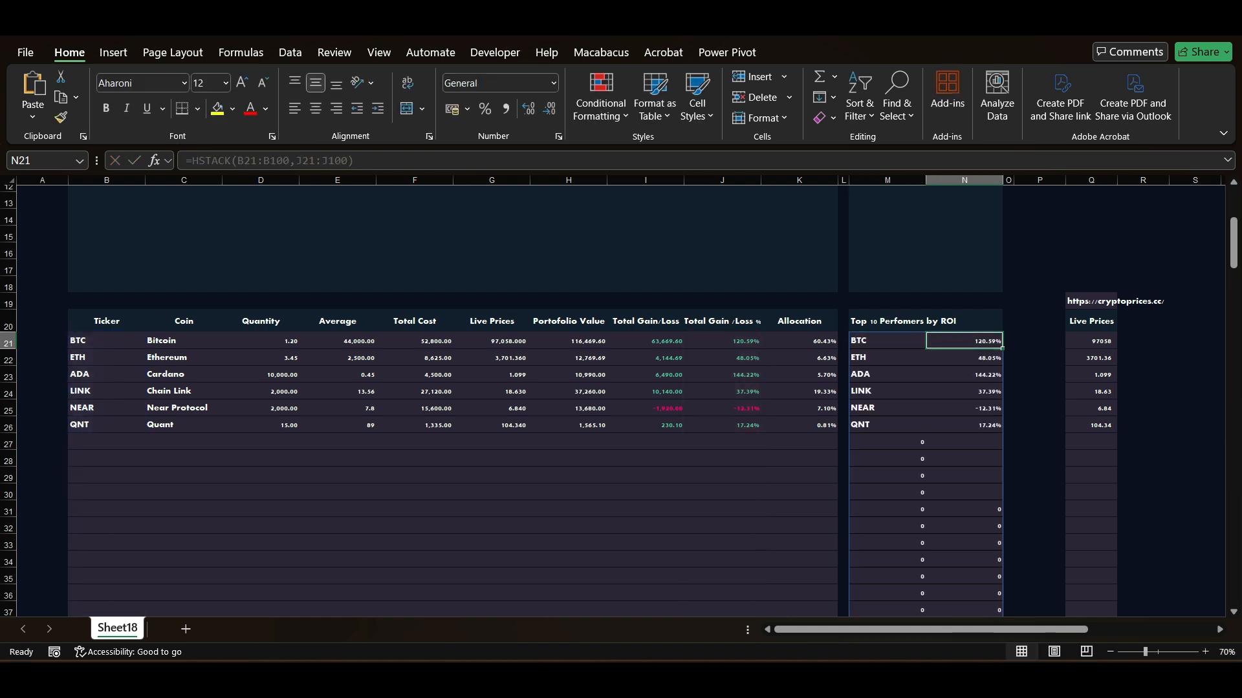
key("Left")
key("Right")
key("Left")
key("Down")
key("Down")
key("Down")
key("Down")
key("Down")
key("Down")
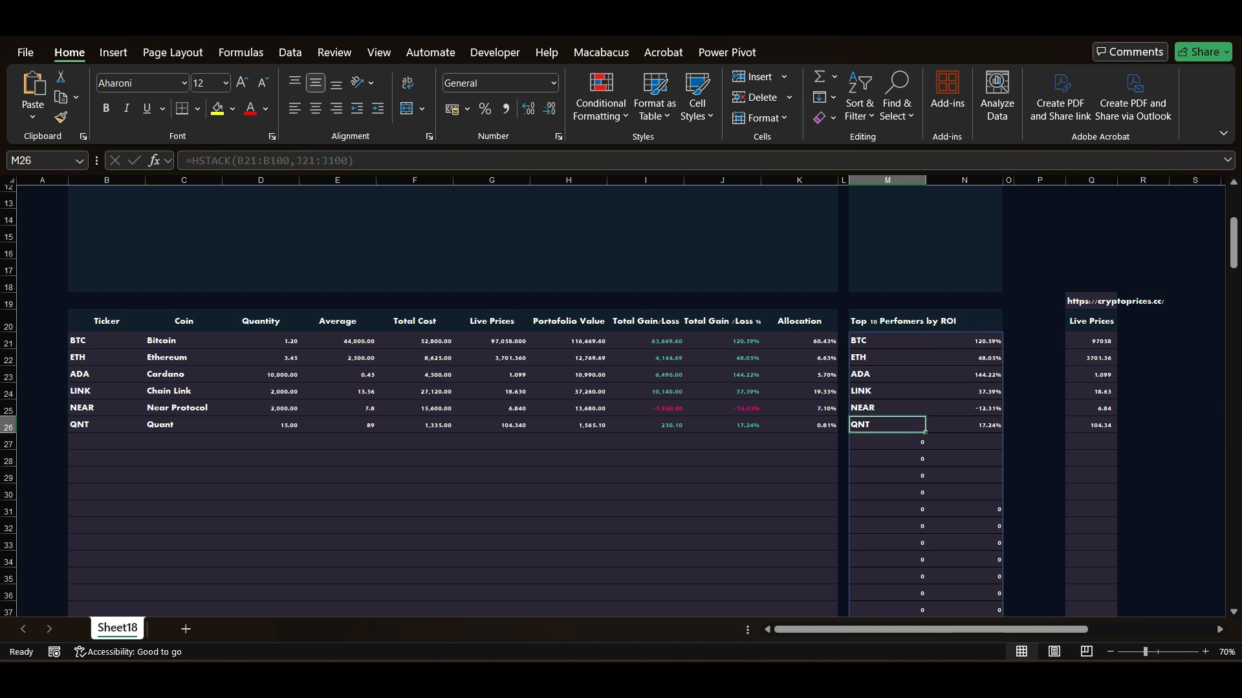
key("shift+Right")
key("shift+Down")
key("shift+Down")
key("shift+Down")
key("shift+Down")
key("shift+Down")
key("shift+Down")
key("shift+Down")
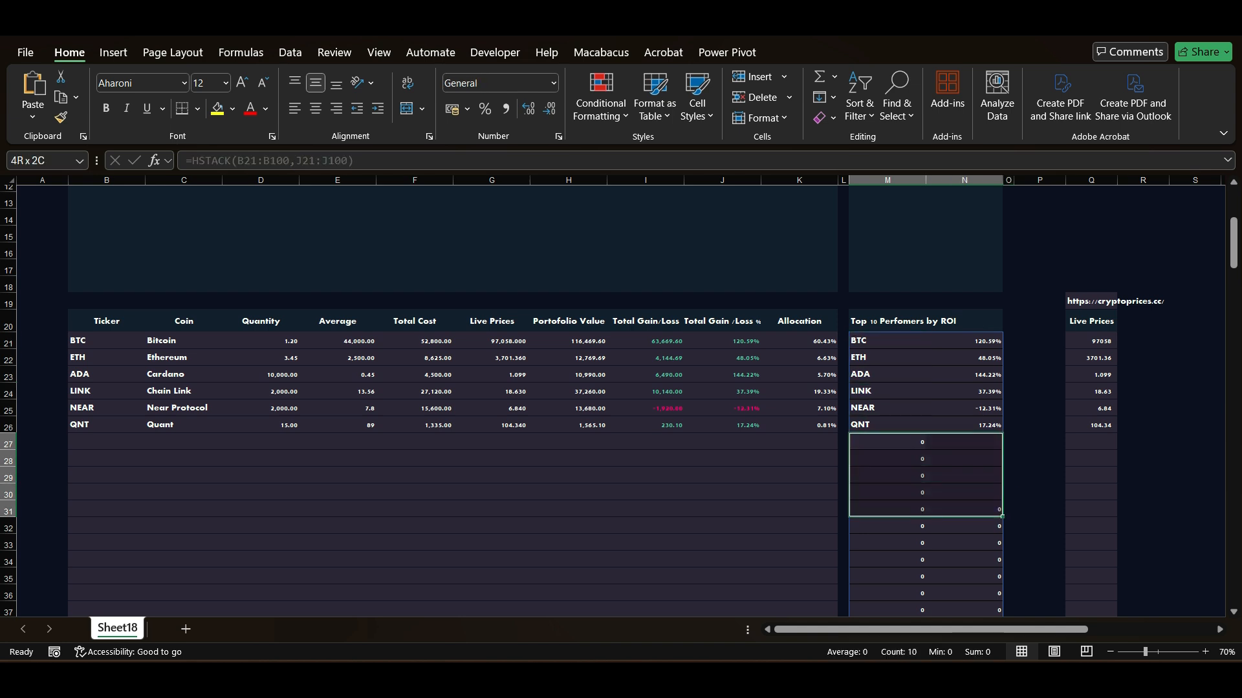
key("Up")
key("Up")
key("Up")
key("Up")
key("Up")
key("Up")
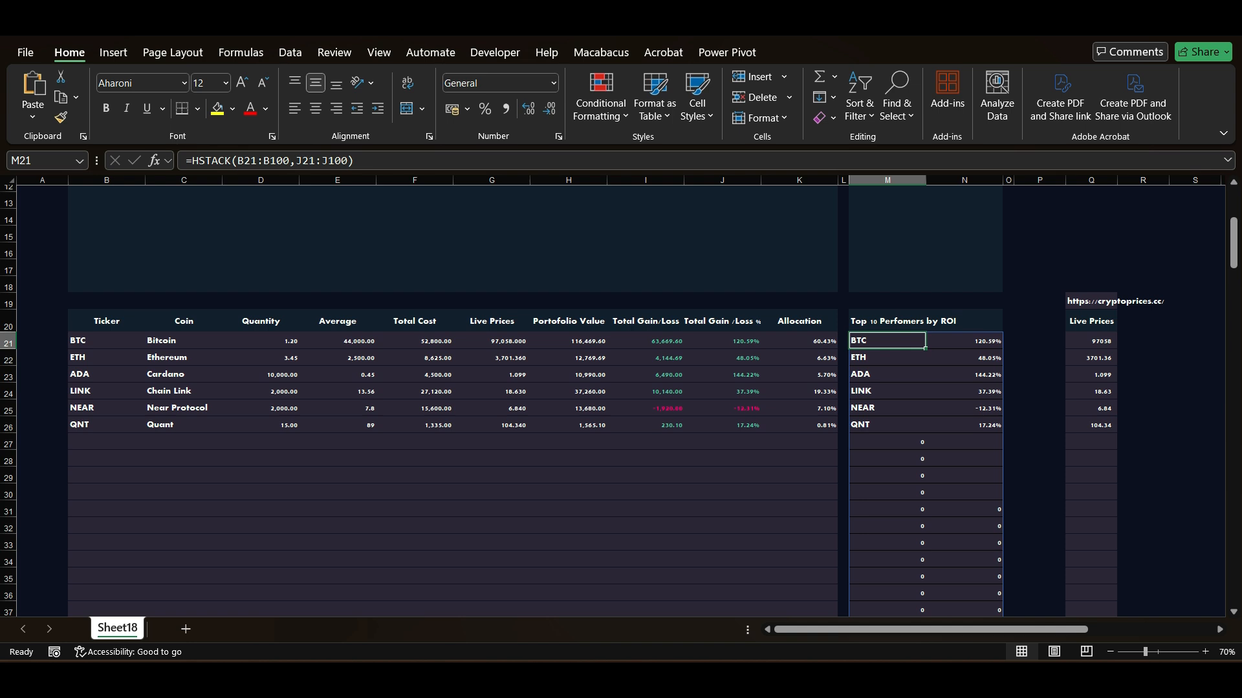
Wrap M21's formula in FILTER to exclude blank tickers: =FILTER(HSTACK((B21:B100,J21:J100)),B21:B100<>"")
left_click(192, 160)
type("filte")
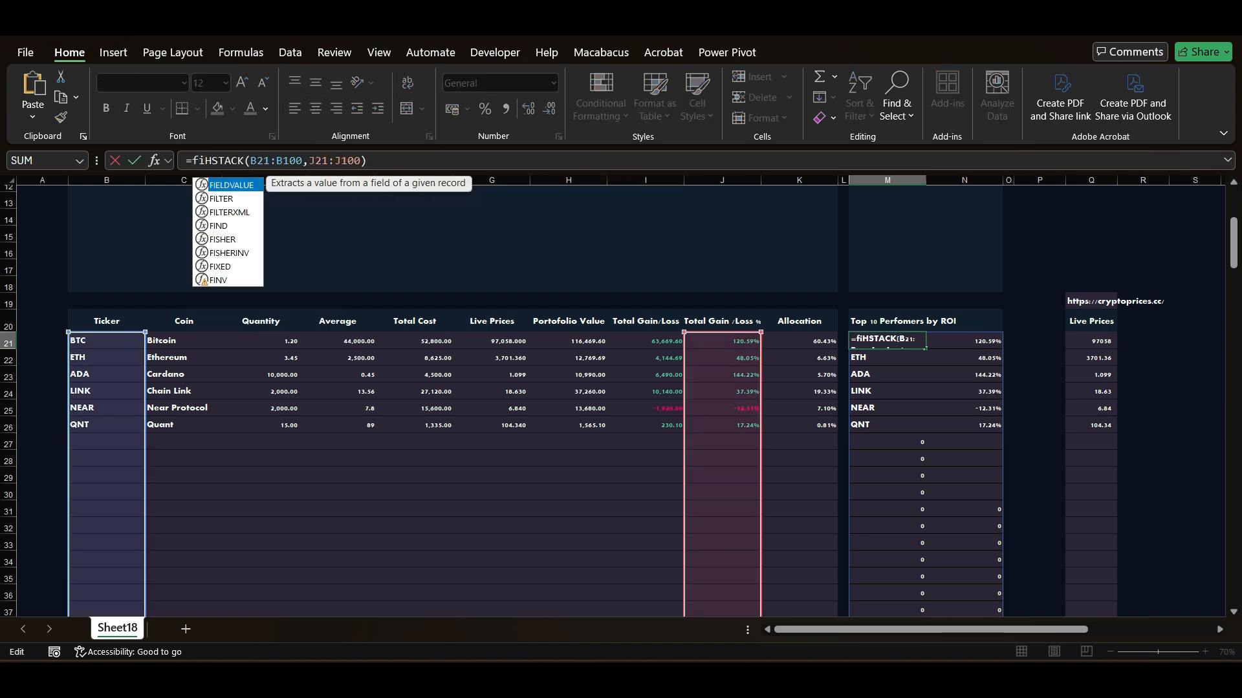
key("Tab")
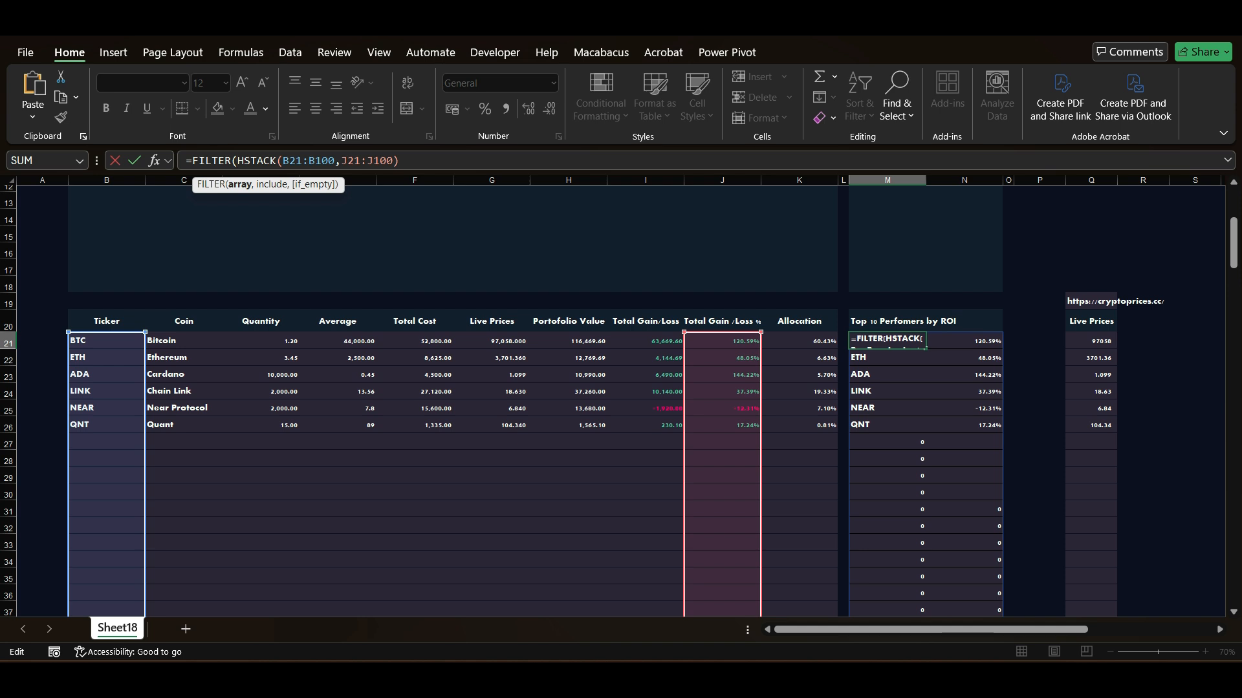
type("(")
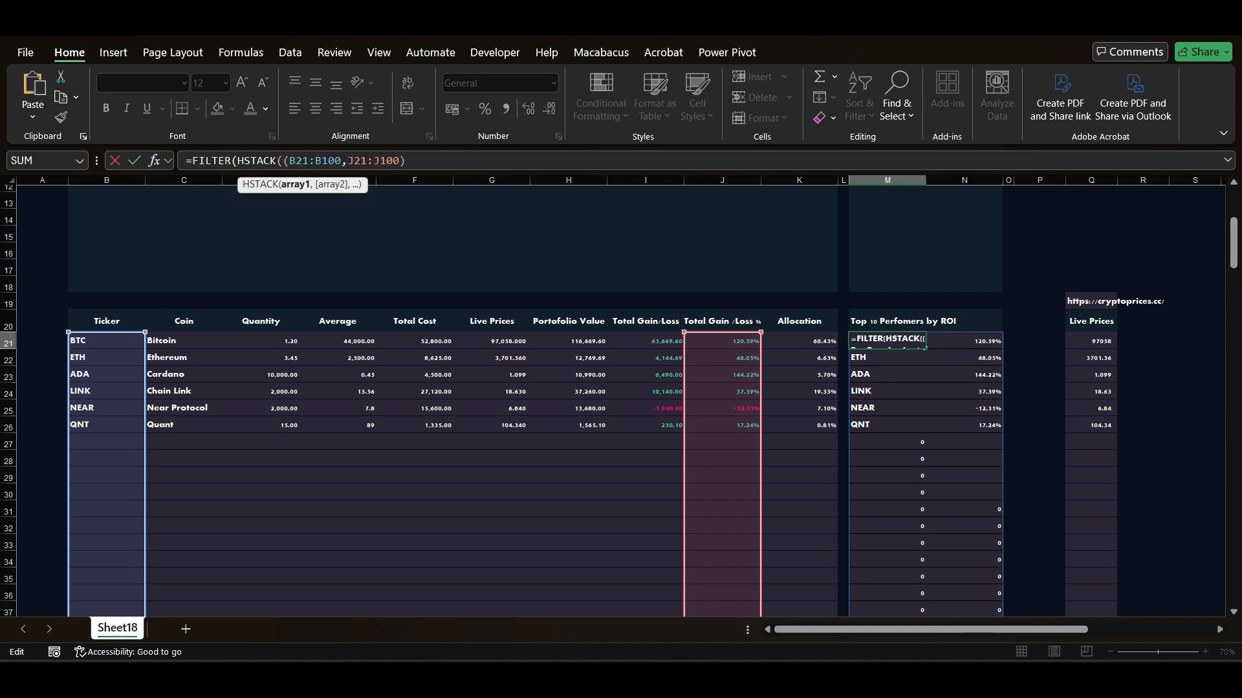
type("),")
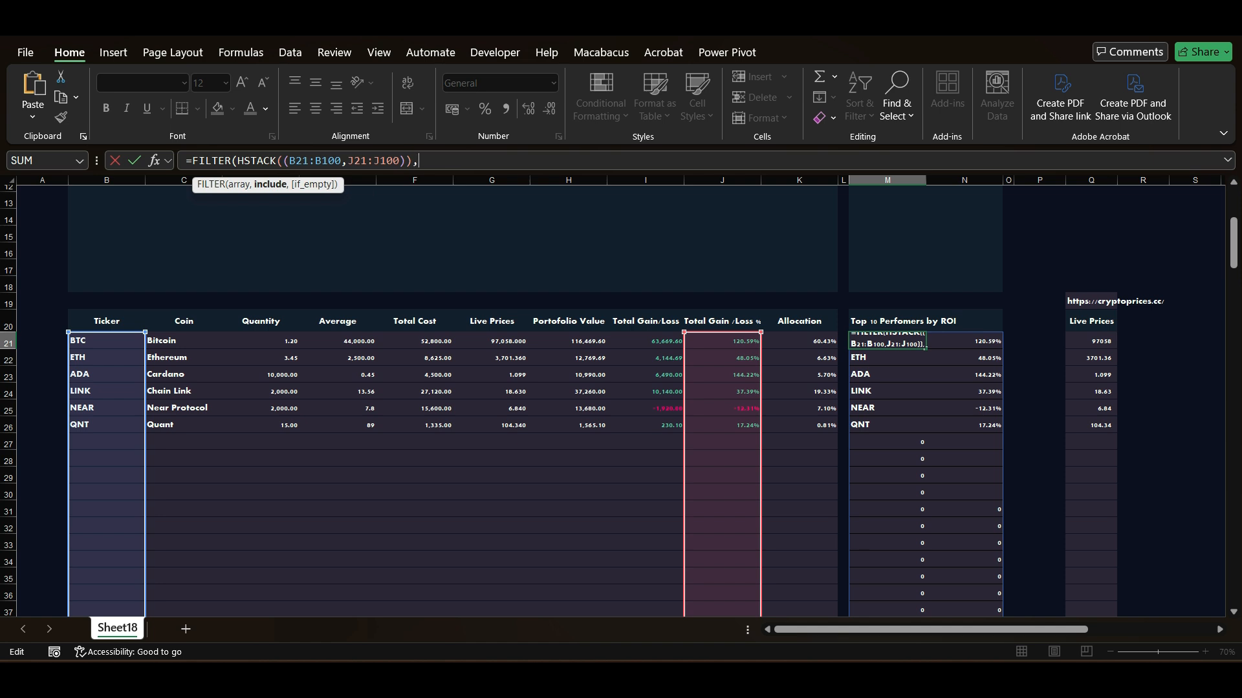
scroll(621, 400, "up", 3)
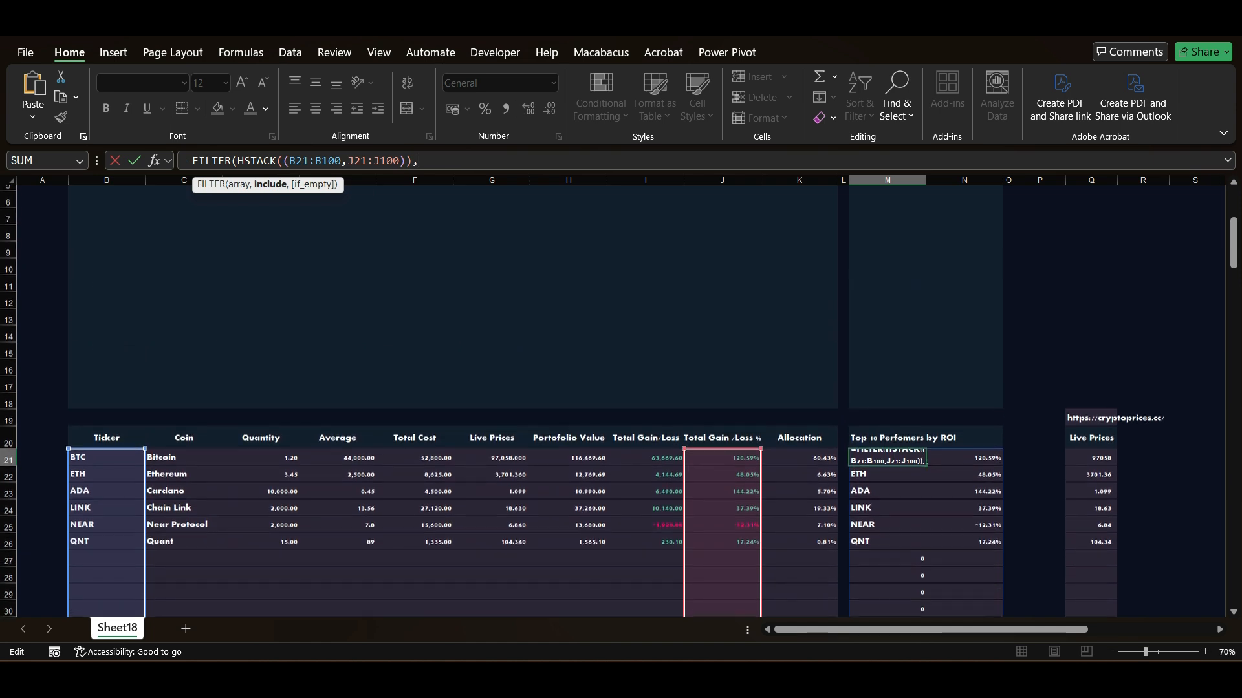
scroll(621, 401, "down", 1)
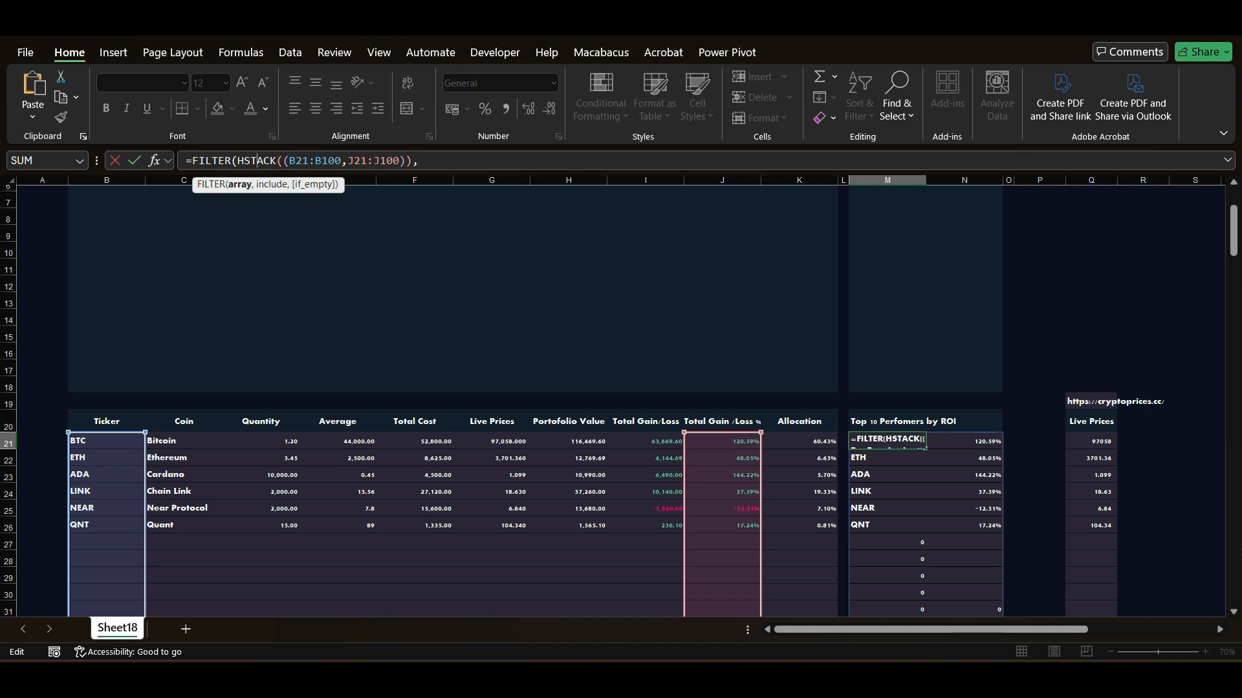
left_click(107, 441)
type(":B100<>\"\")")
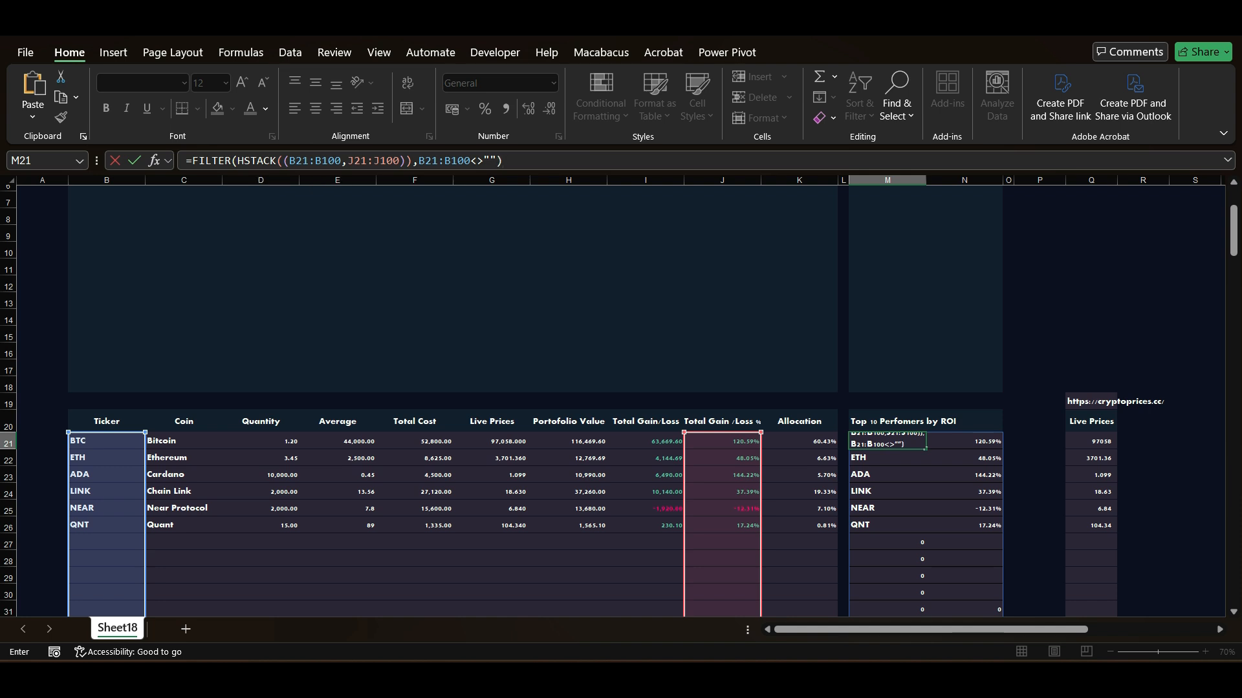
key("ctrl+Return")
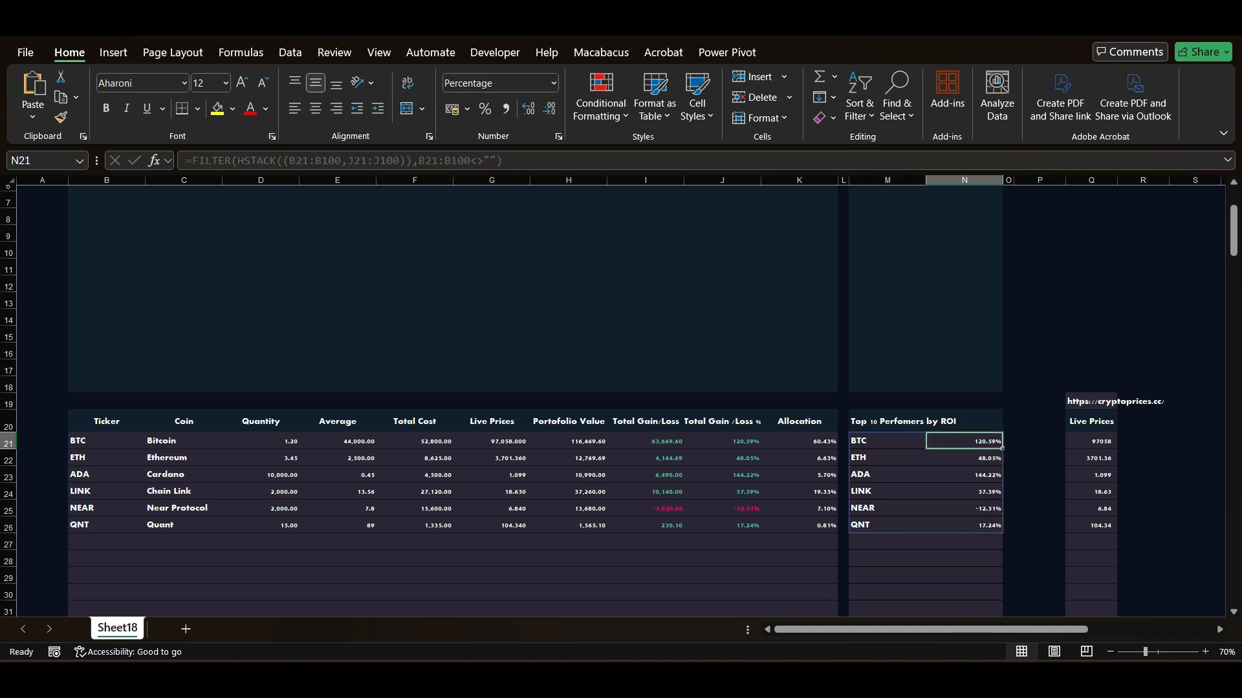
Inspect the filtered list of tickers and ROI percentages in M21:N26
key("shift+Down")
key("shift+Down")
key("shift+Down")
key("shift+Down")
key("shift+Down")
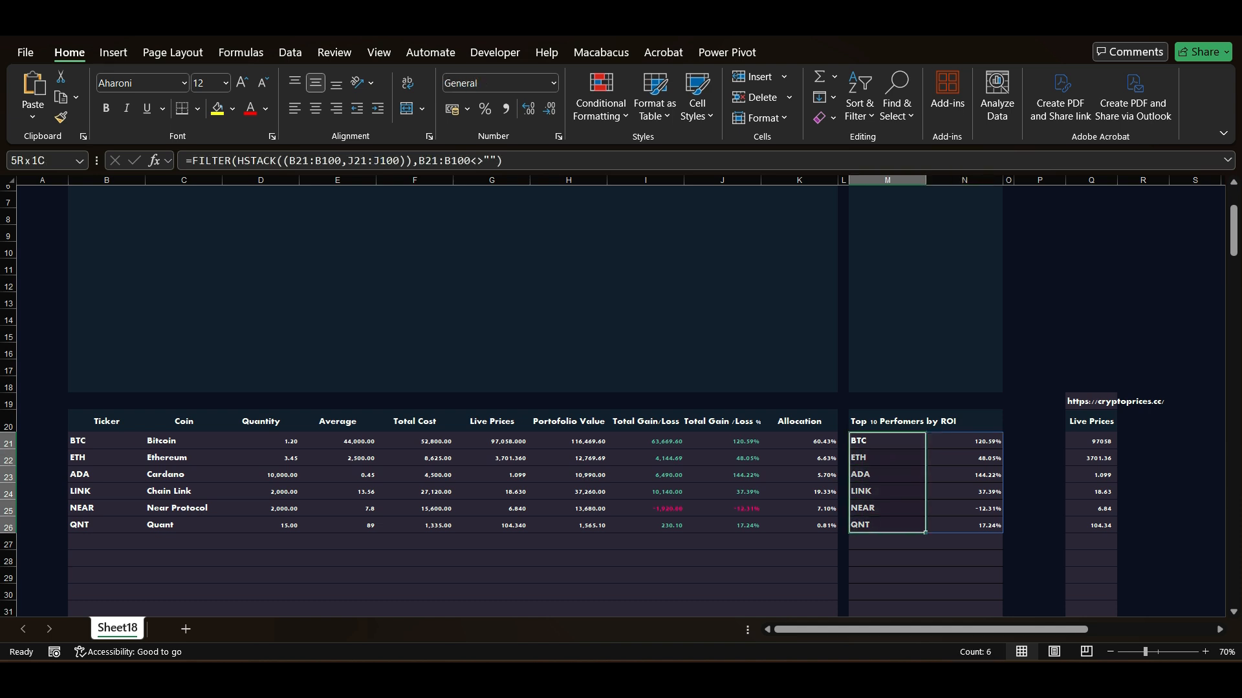
key("shift+Right")
key("Left")
key("Right")
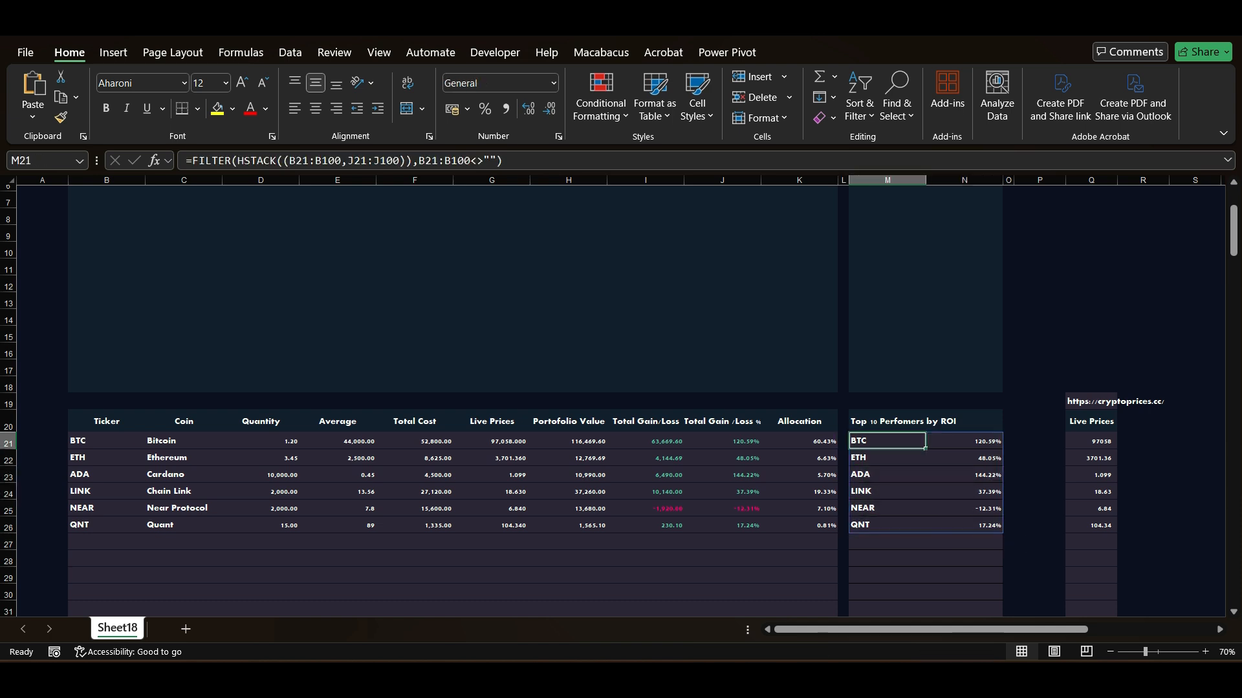
Wrap M21's FILTER formula in SORT, sorting by column 2 with sort order 1 (ascending)
left_click(192, 160)
type("sort(")
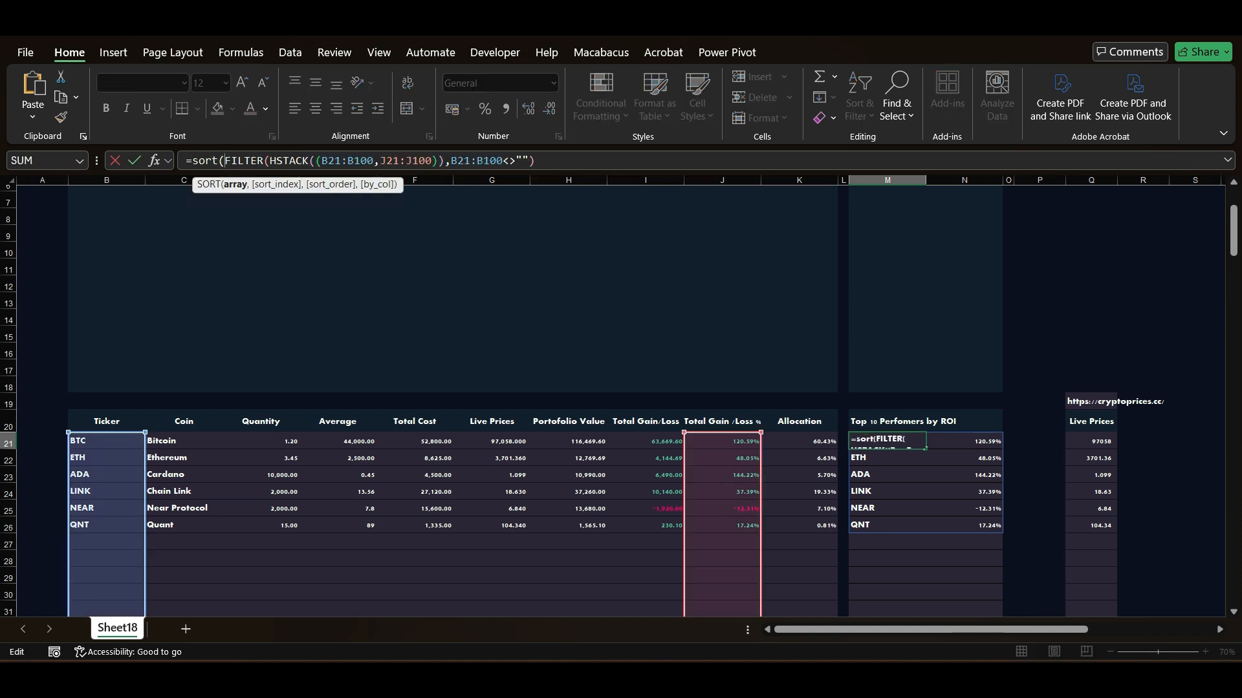
key("End")
type("),")
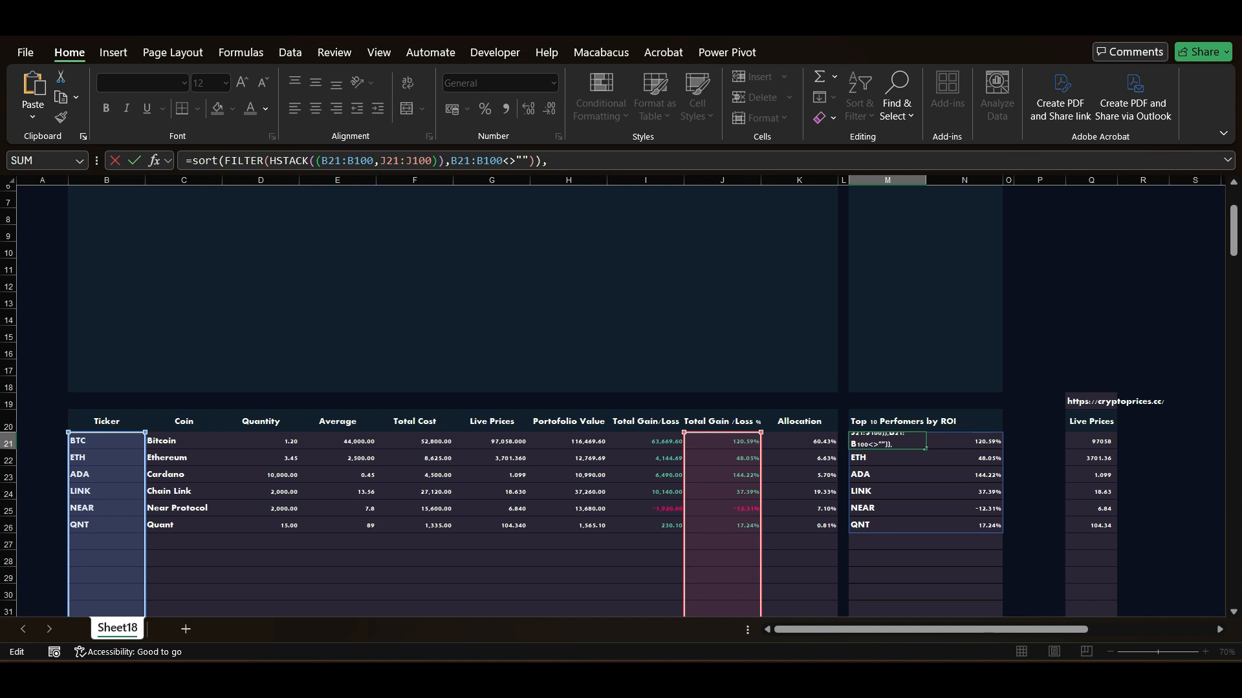
key("BackSpace")
key("BackSpace")
type(",")
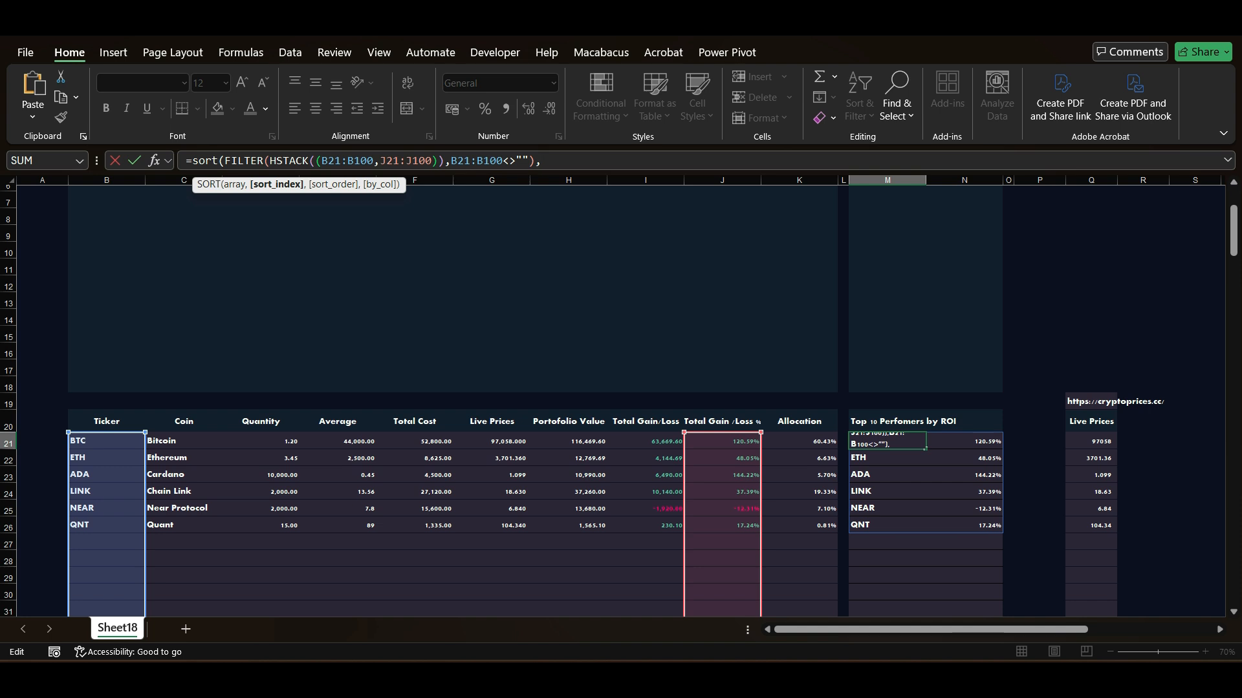
type("2,")
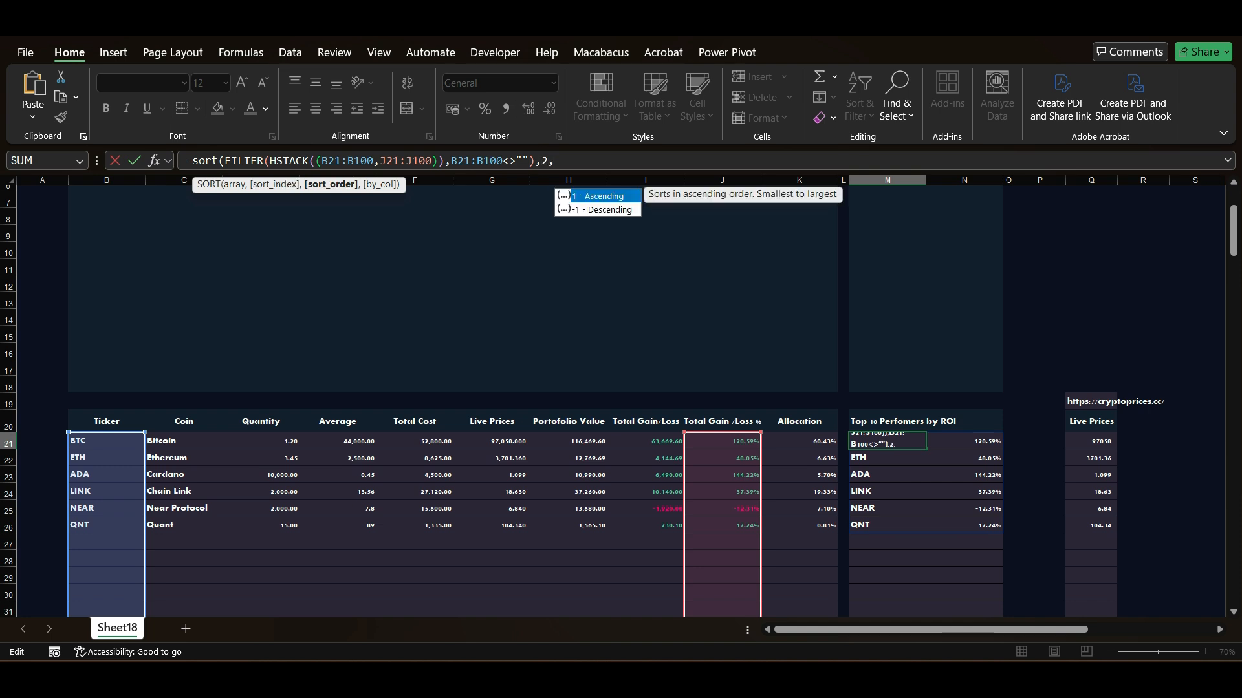
type("1)")
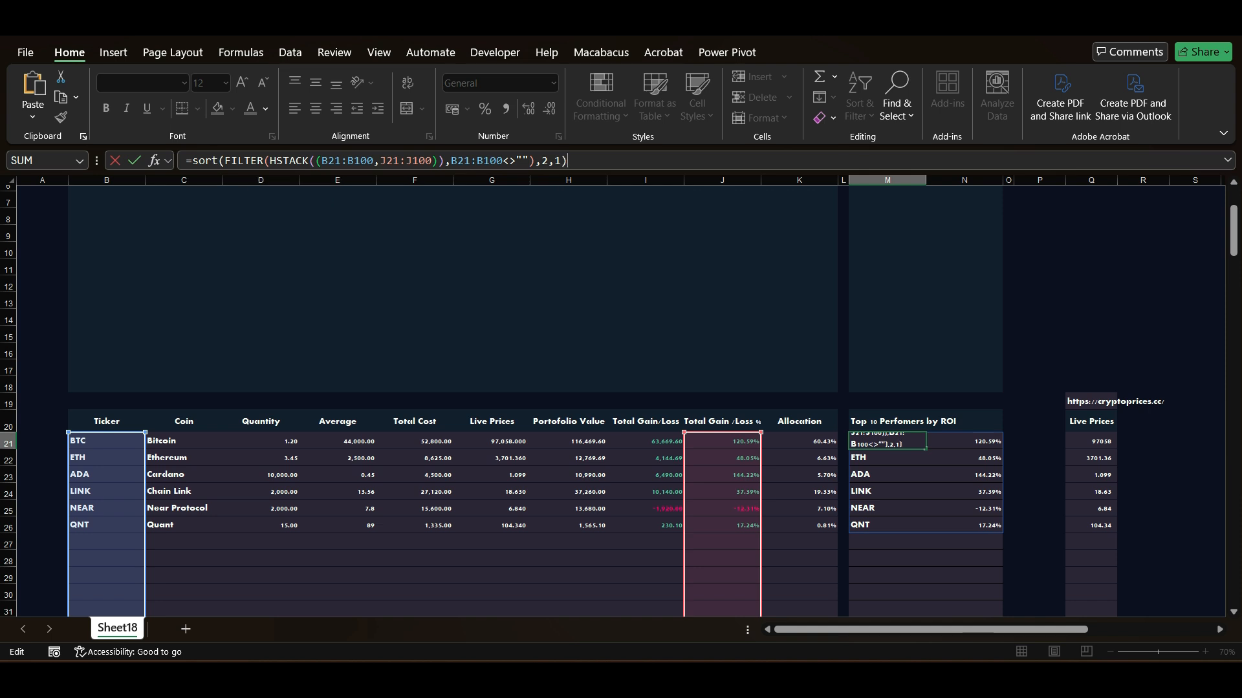
key("ctrl+Return")
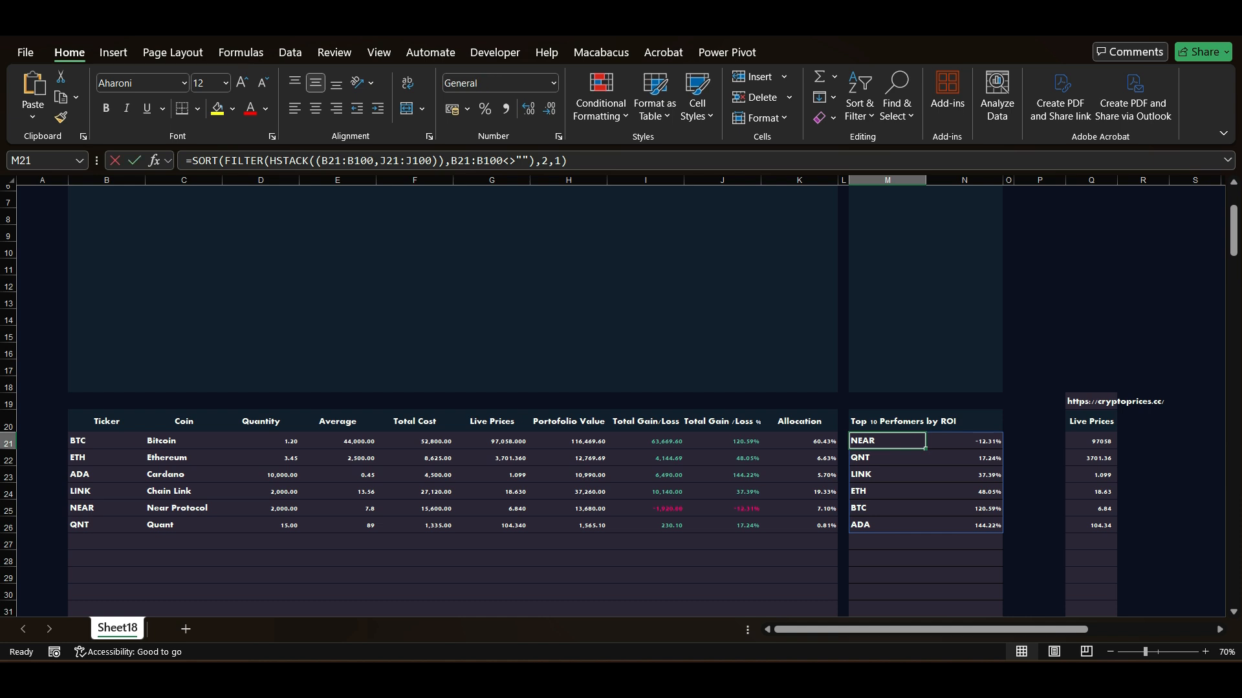
Set the sort order in M21's SORT formula to -1 so the highest ROI comes first
left_click(562, 160)
key("BackSpace")
type("-1")
key("ctrl+Return")
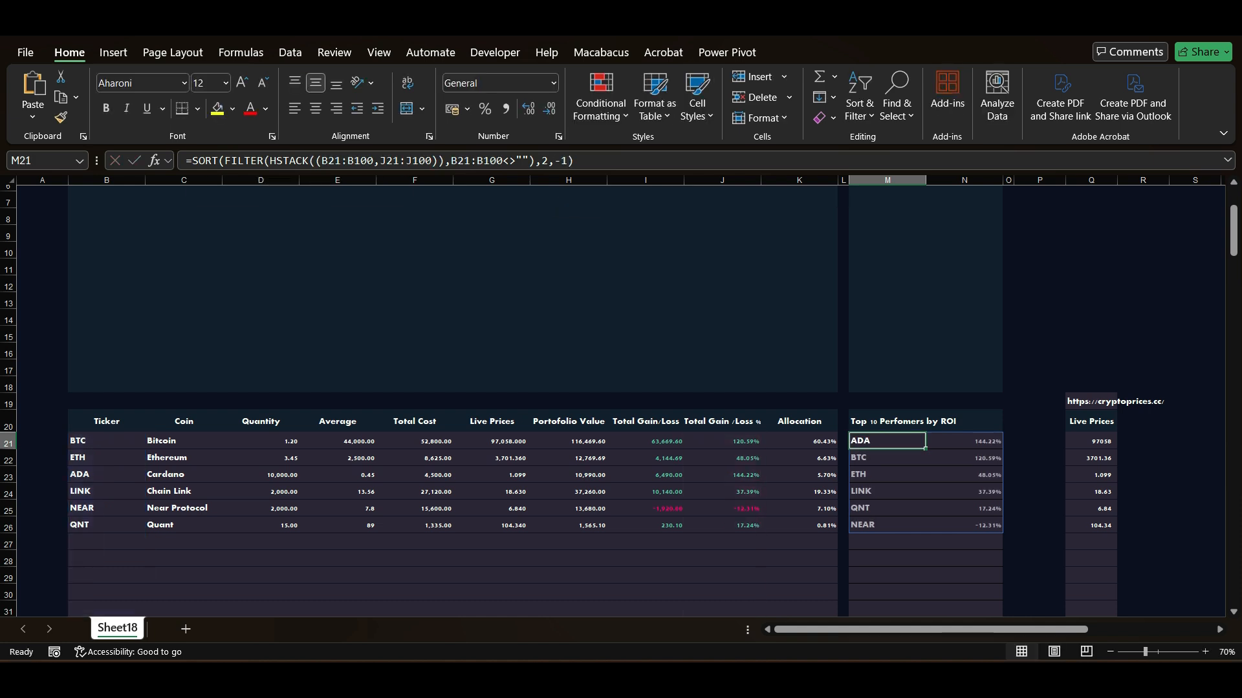
Review the ranked tickers and ROI percentages under the Top 10 Performers by ROI heading
key("Right")
key("Left")
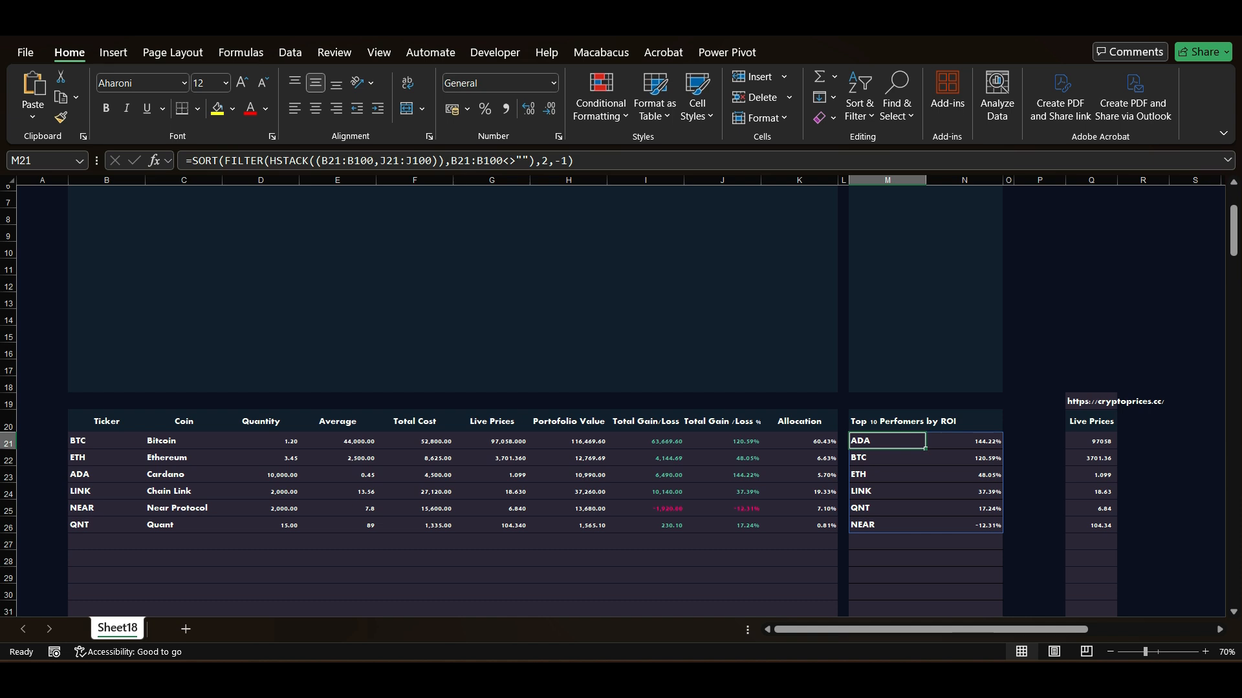
key("Right")
key("Left")
key("shift+Right")
key("shift+Down")
key("shift+Down")
key("shift+Down")
key("shift+Down")
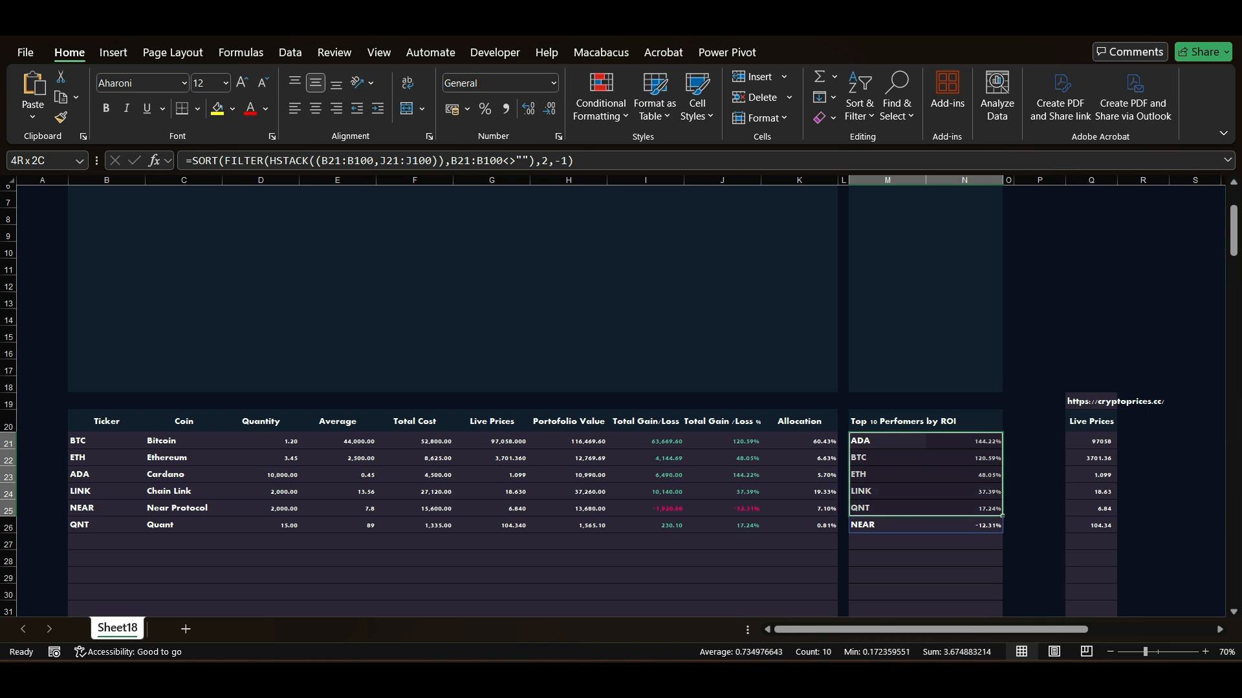
Add a new holding in row 27 with ticker HBAR and coin name Hedera
key("Down")
key("Down")
key("Down")
key("Left")
key("Left")
key("Left")
key("Left")
key("Left")
key("Left")
key("Left")
key("Left")
key("Left")
key("Down")
key("Down")
key("Left")
key("Down")
key("Left")
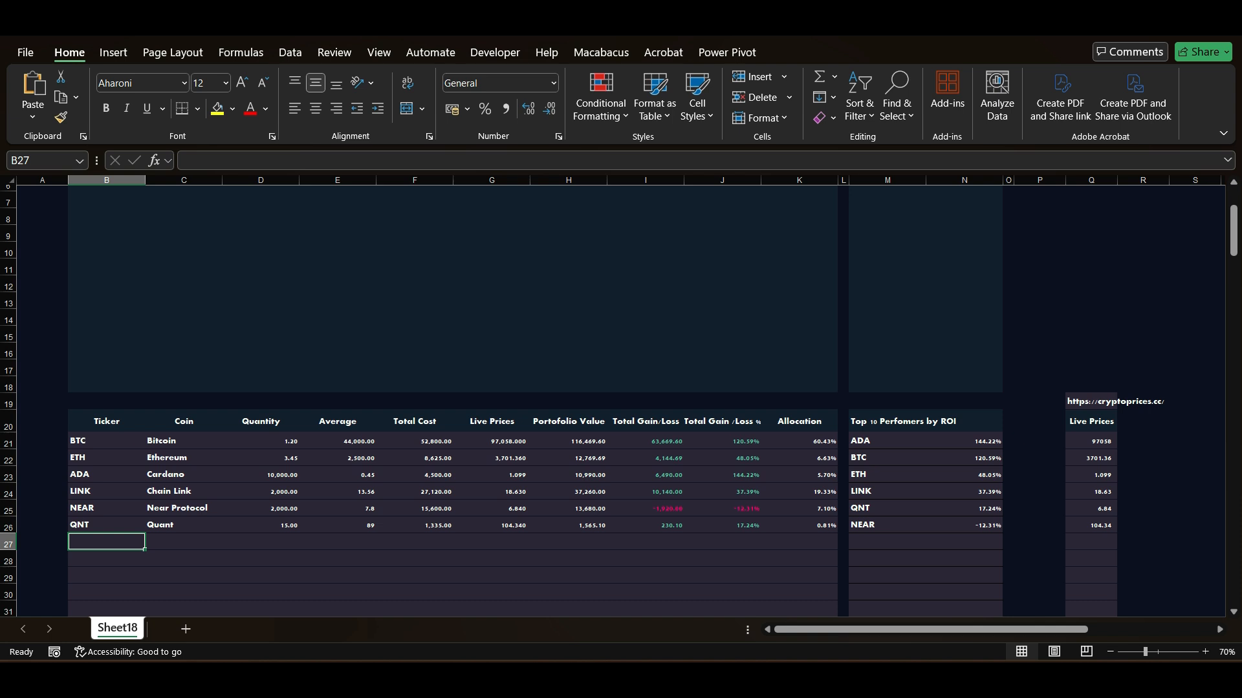
type("HBAR")
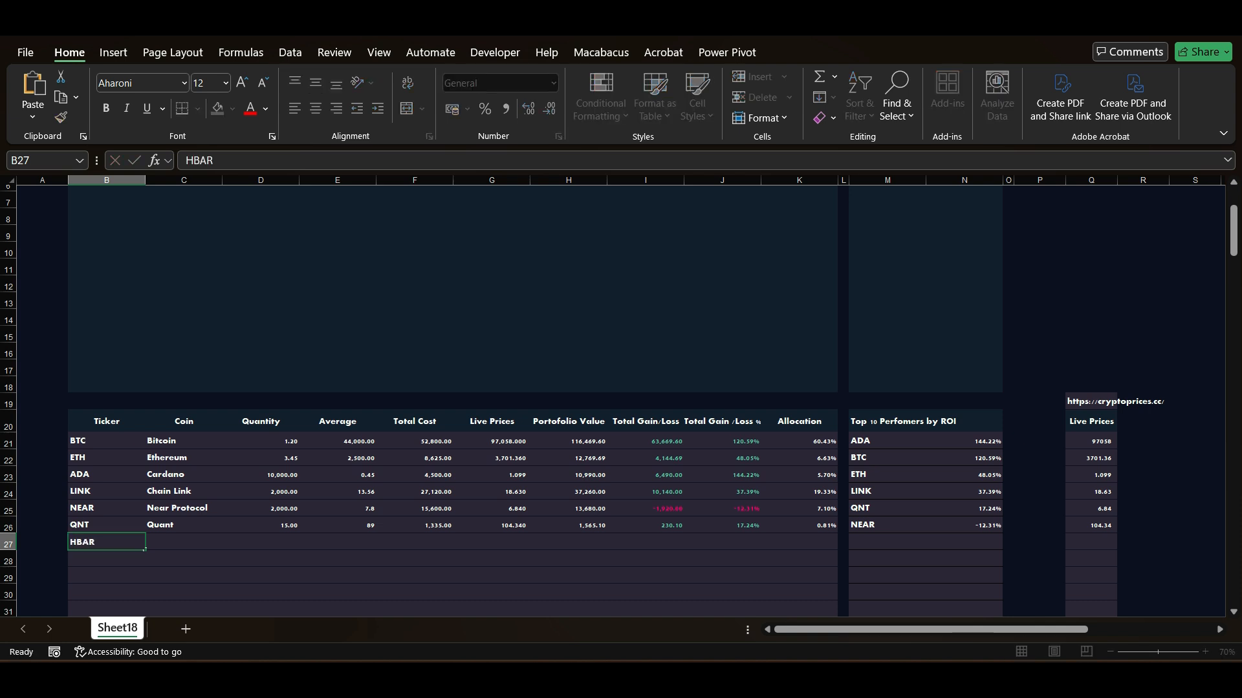
key("Tab")
type("He")
key("Tab")
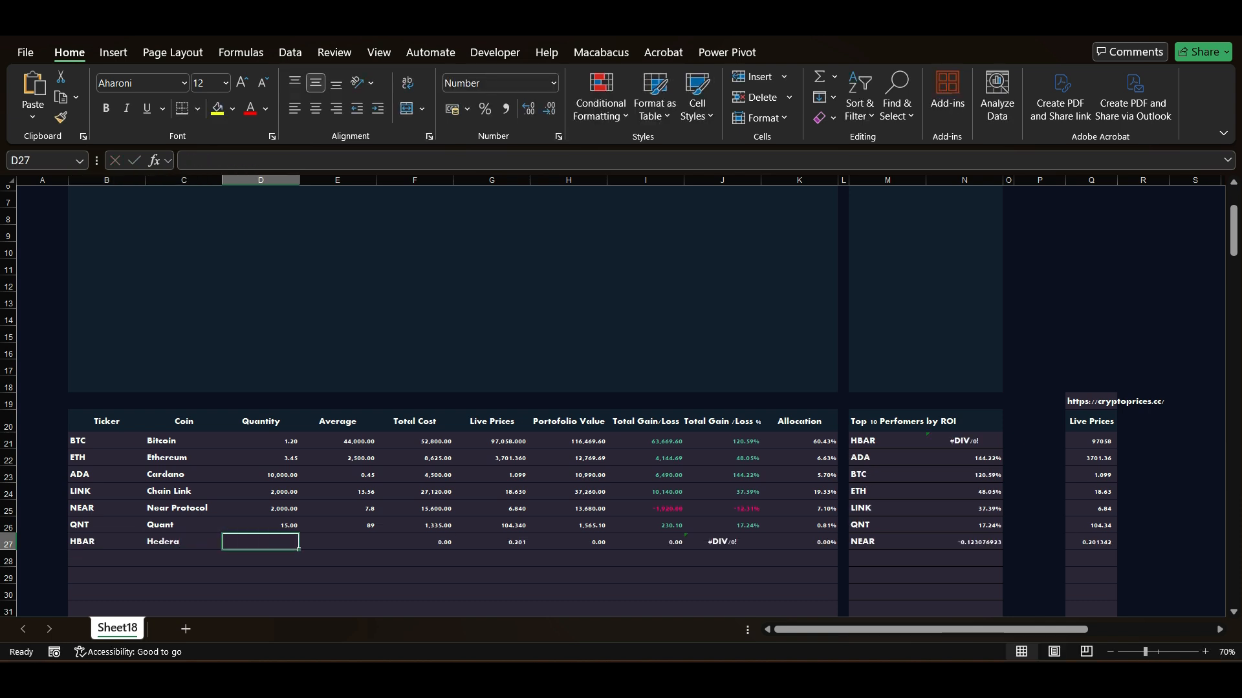
Set Hedera's quantity to 10000 and its average price to 0.05 in row 27
type("10000")
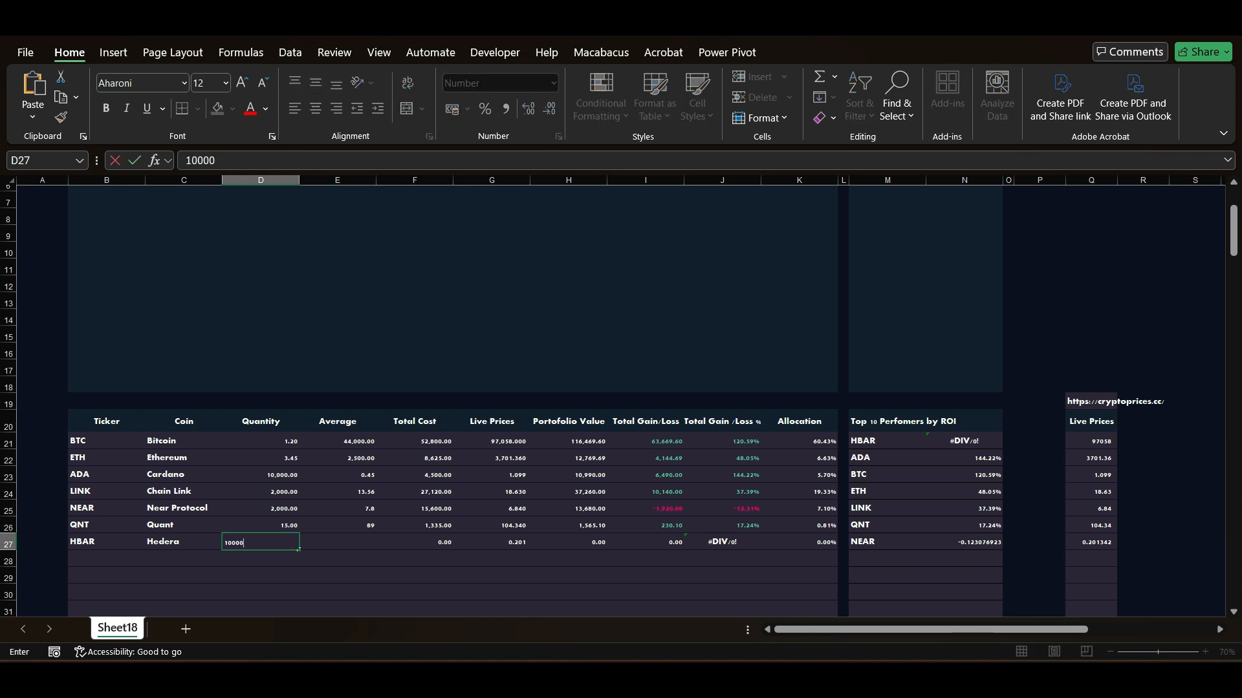
key("Tab")
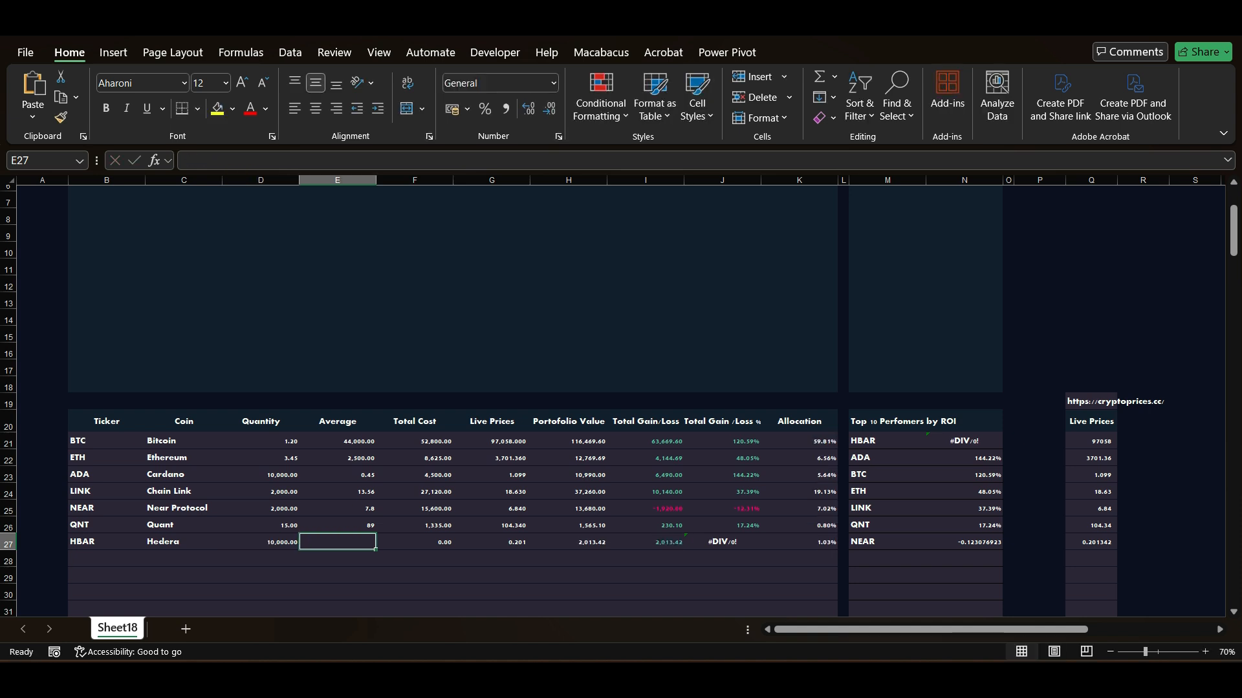
type("0.")
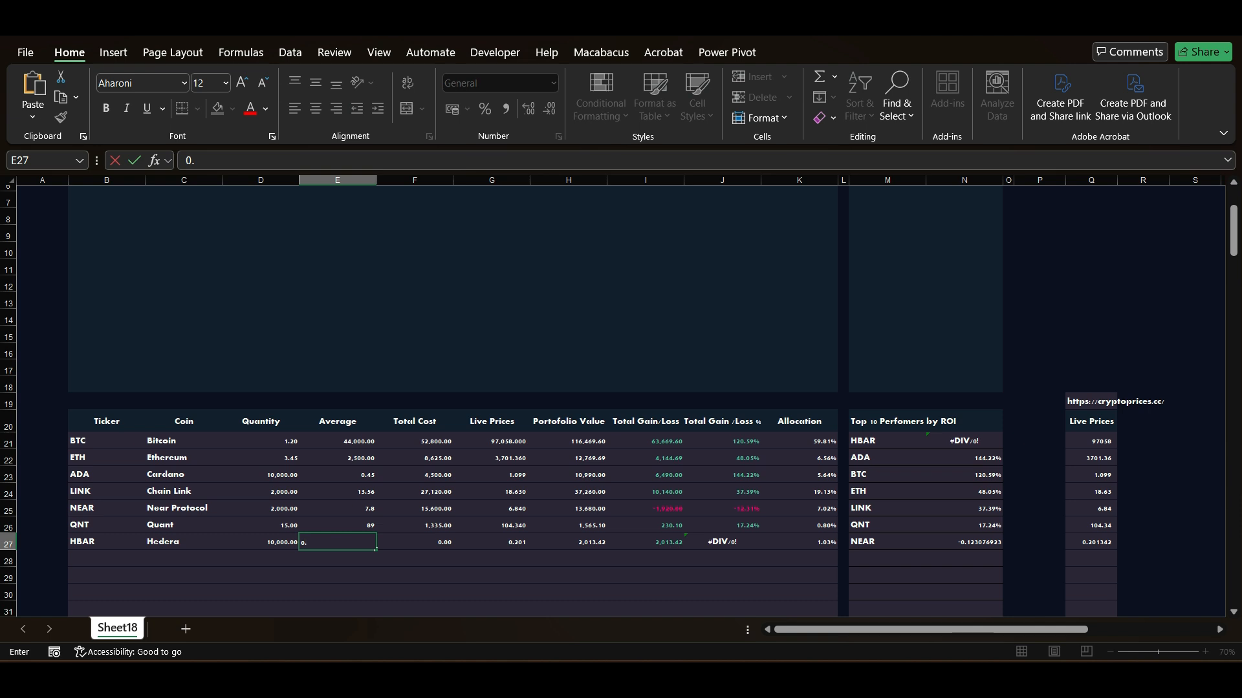
key("Tab")
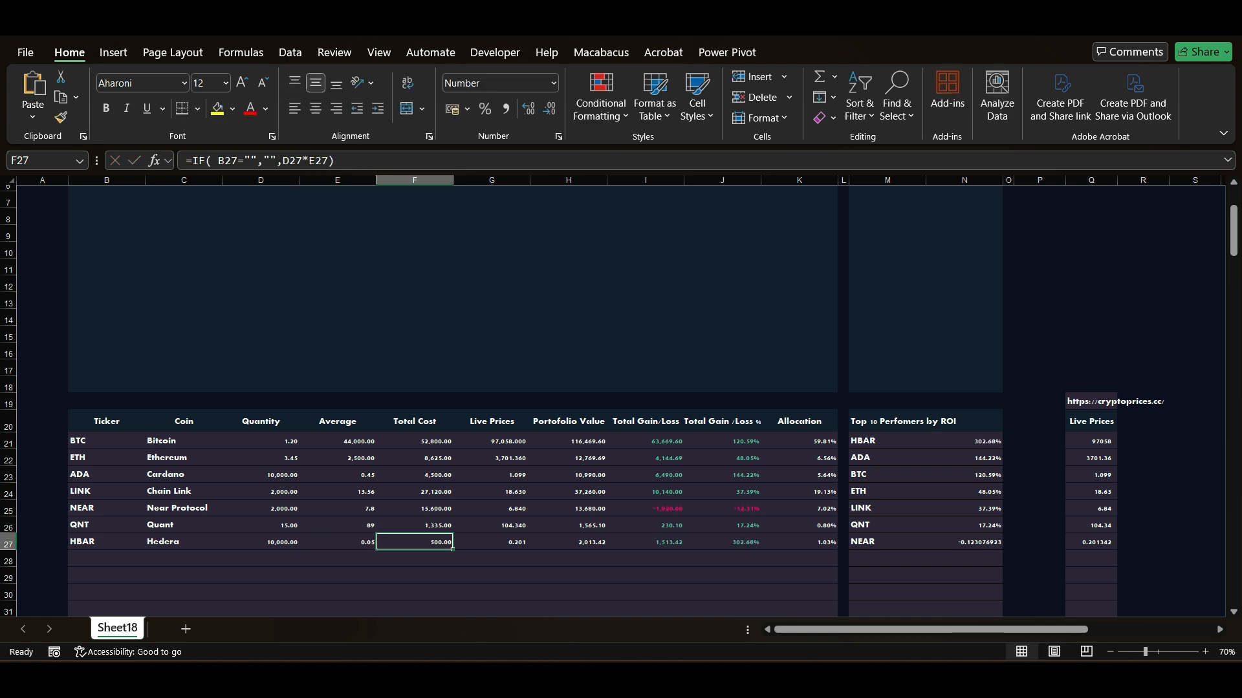
Check Hedera's calculated values along row 27 and the updated top performers ranking in M21:N27
key("Tab")
key("Tab")
key("Tab")
key("Tab")
key("Tab")
key("Tab")
key("Tab")
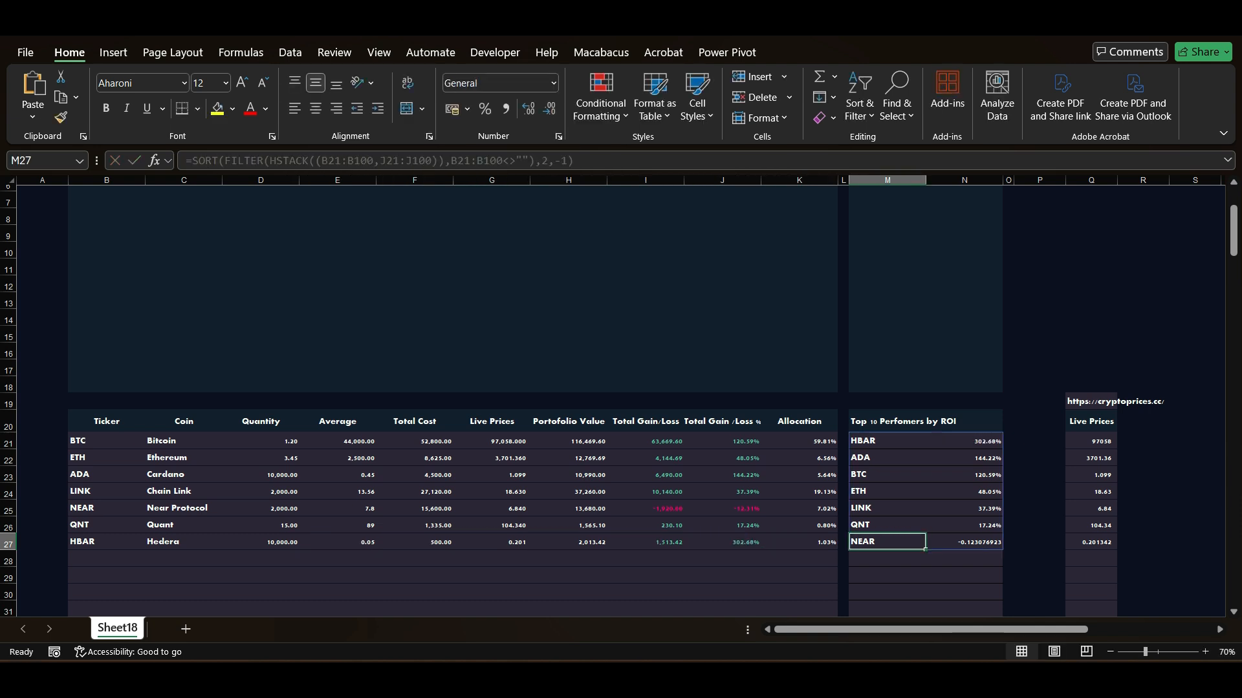
key("Tab")
key("Up")
key("Up")
key("Up")
key("Up")
key("Up")
key("Up")
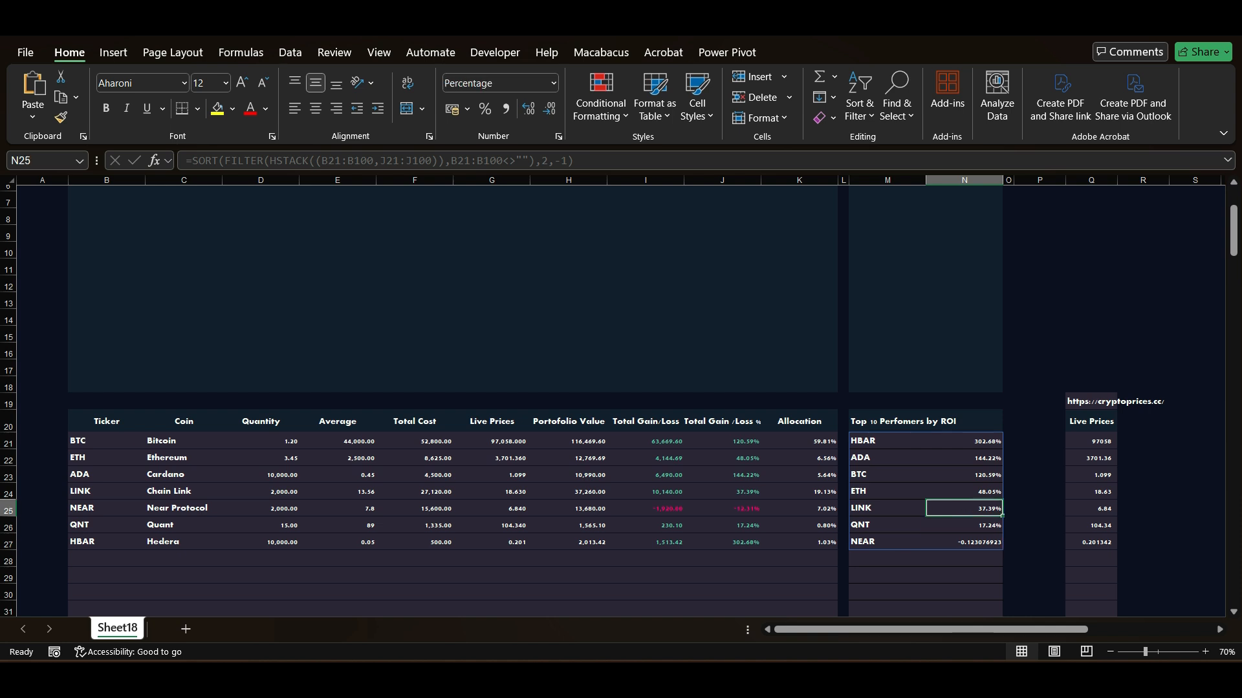
key("ctrl+shift+Down")
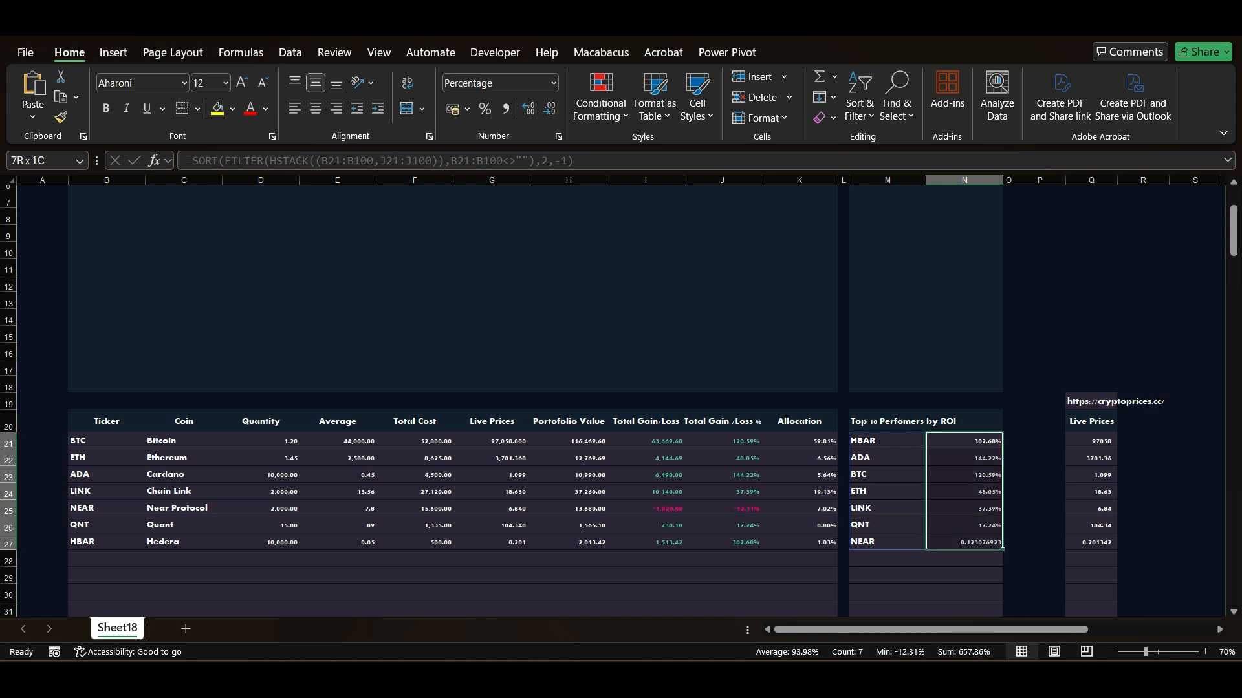
key("ctrl+shift+Down")
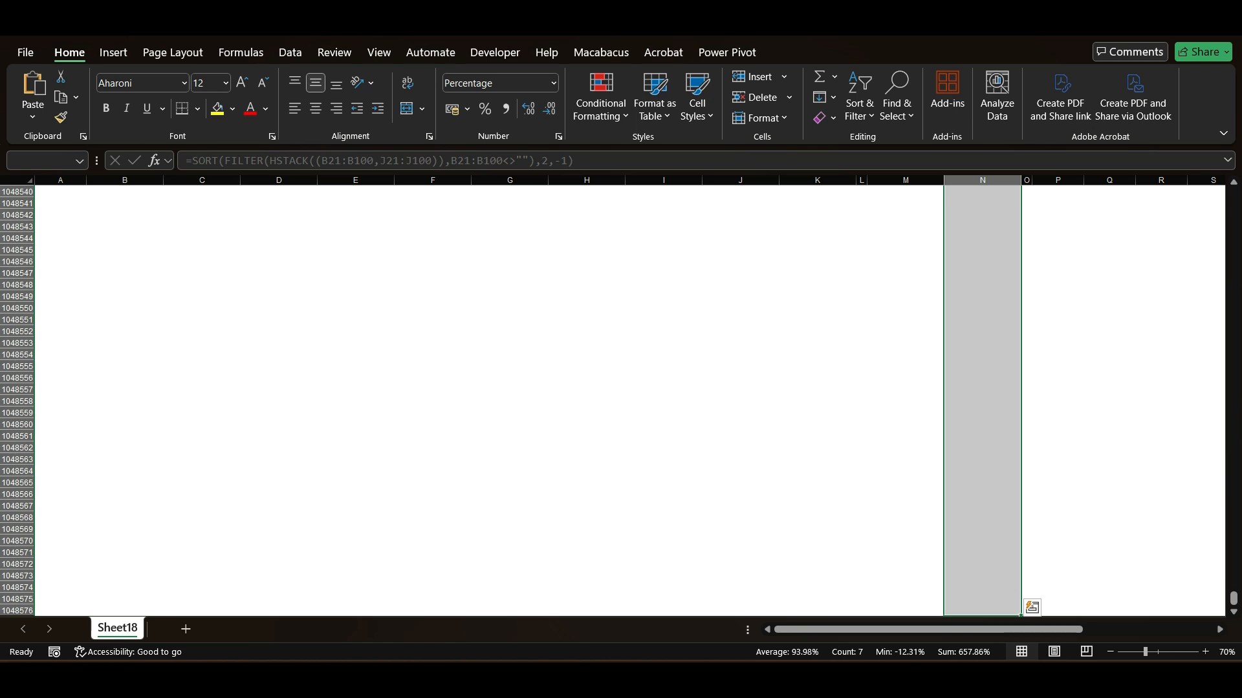
left_click_drag(1234, 599, 1233, 212)
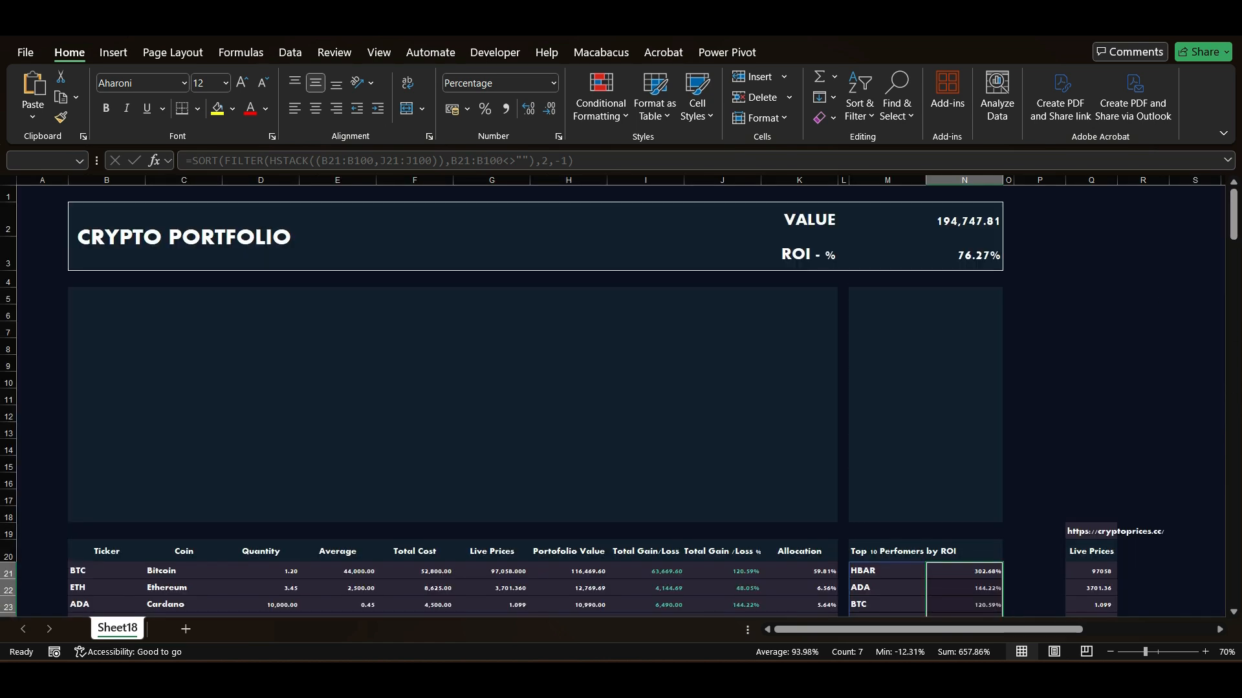
Format the ROI cells N21:N30 as percentages with two decimal places
scroll(621, 401, "down", 3)
key("Down")
key("Up")
key("shift+Down")
key("shift+Down")
key("shift+Down")
key("shift+Down")
key("shift+Down")
key("shift+Down")
key("shift+Down")
key("shift+Down")
key("shift+Down")
key("shift+Down")
key("shift+Down")
key("shift+Up")
key("shift+Up")
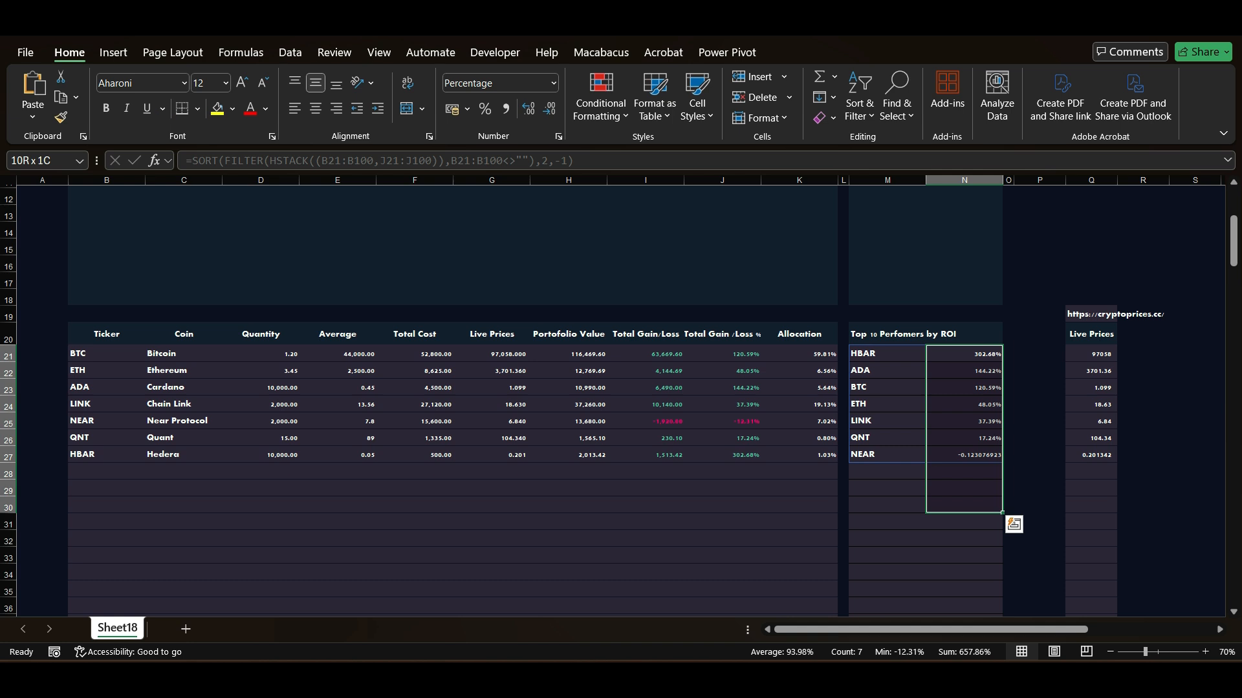
left_click(485, 108)
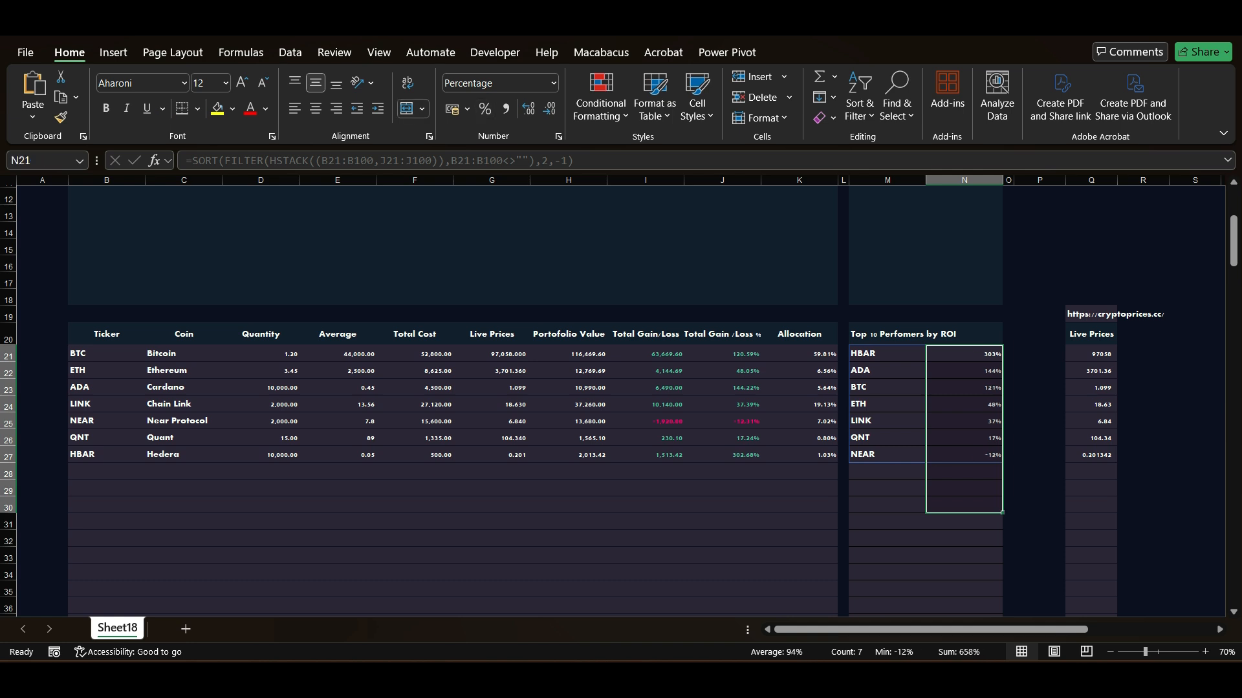
left_click(528, 108)
left_click(529, 108)
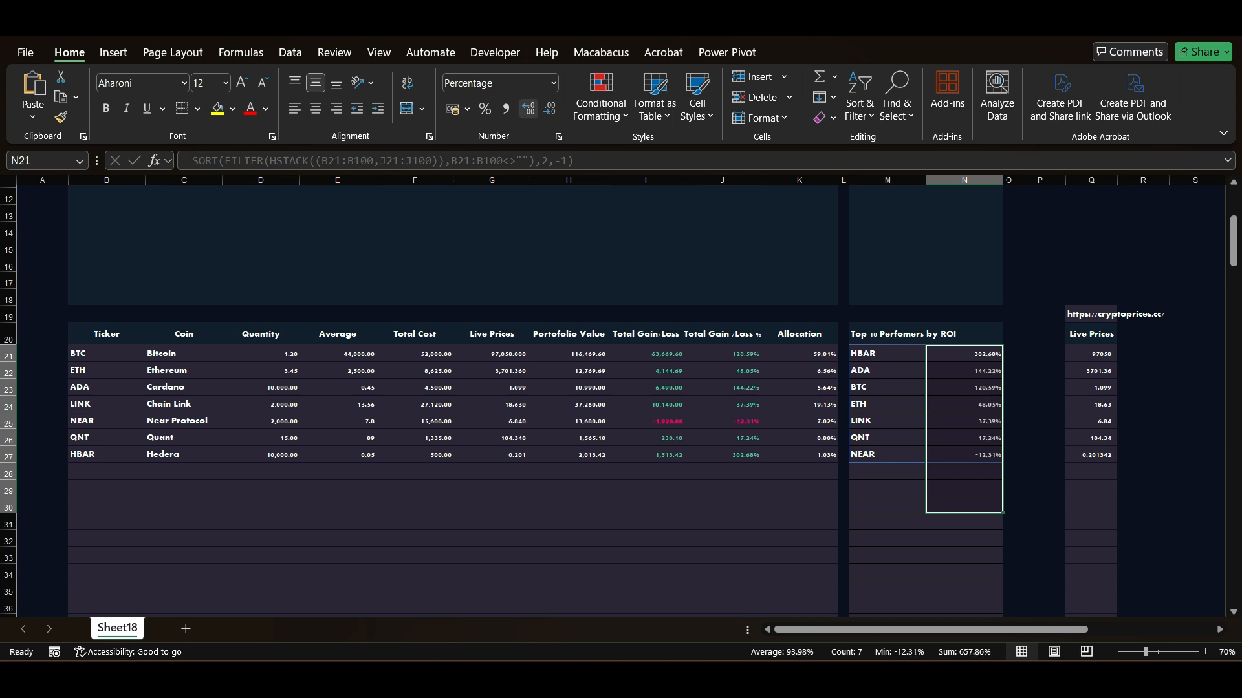
Review the formatted ROI percentages in column N and the ranking formula in M21
left_click(963, 438)
key("Up")
key("Up")
key("Up")
key("Up")
key("Left")
key("Up")
key("Right")
key("Left")
key("Left")
key("Right")
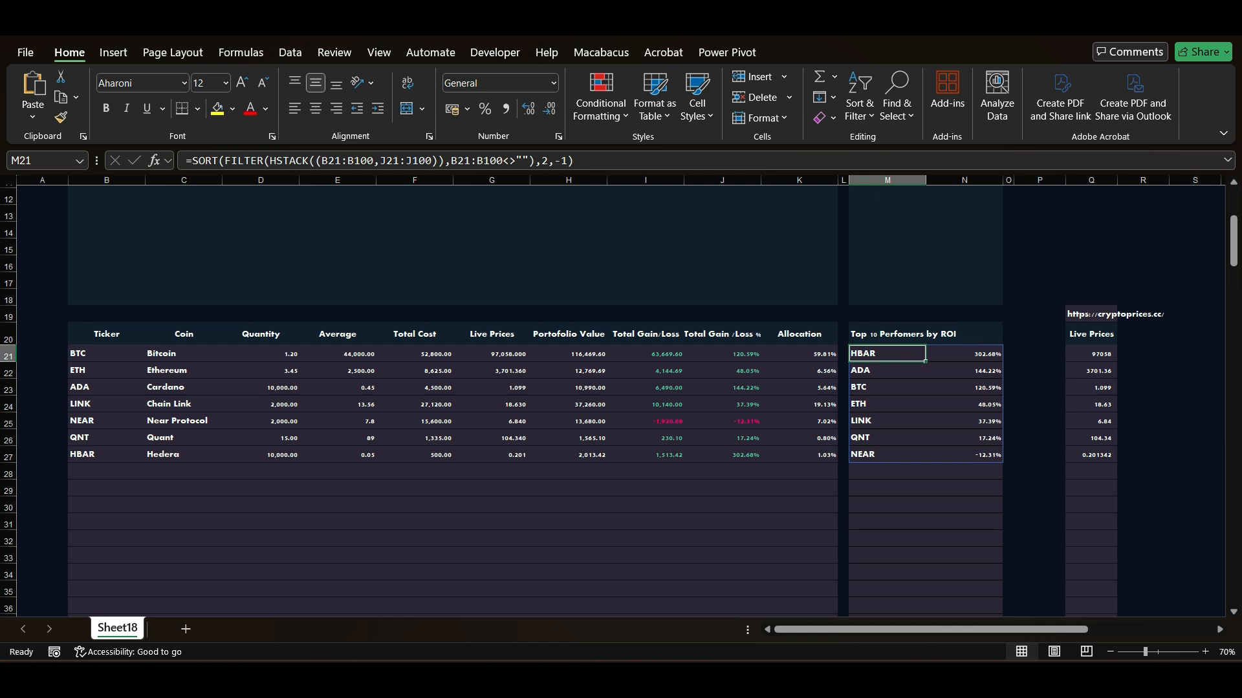
scroll(582, 401, "up", 3)
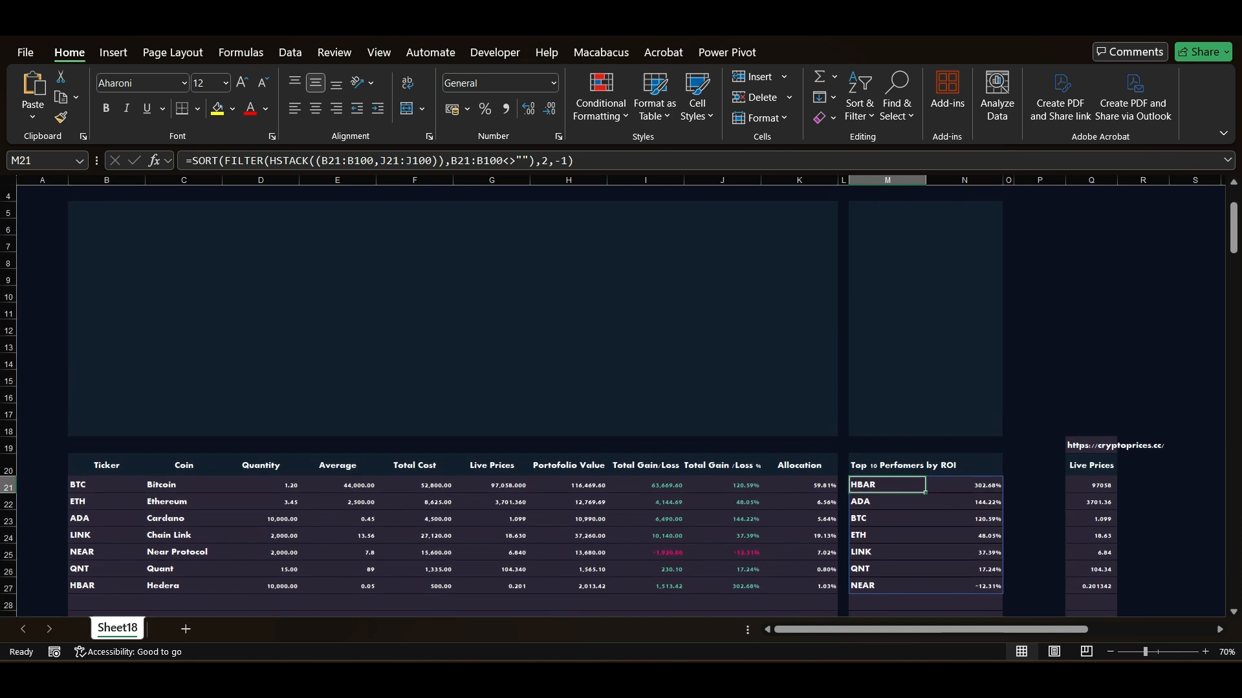
Examine the portfolio value, gain/loss and allocation formulas in Hedera's row 27
left_click(722, 586)
key("Right")
key("Left")
key("Left")
key("Left")
key("Left")
key("Right")
key("Right")
key("Right")
key("Right")
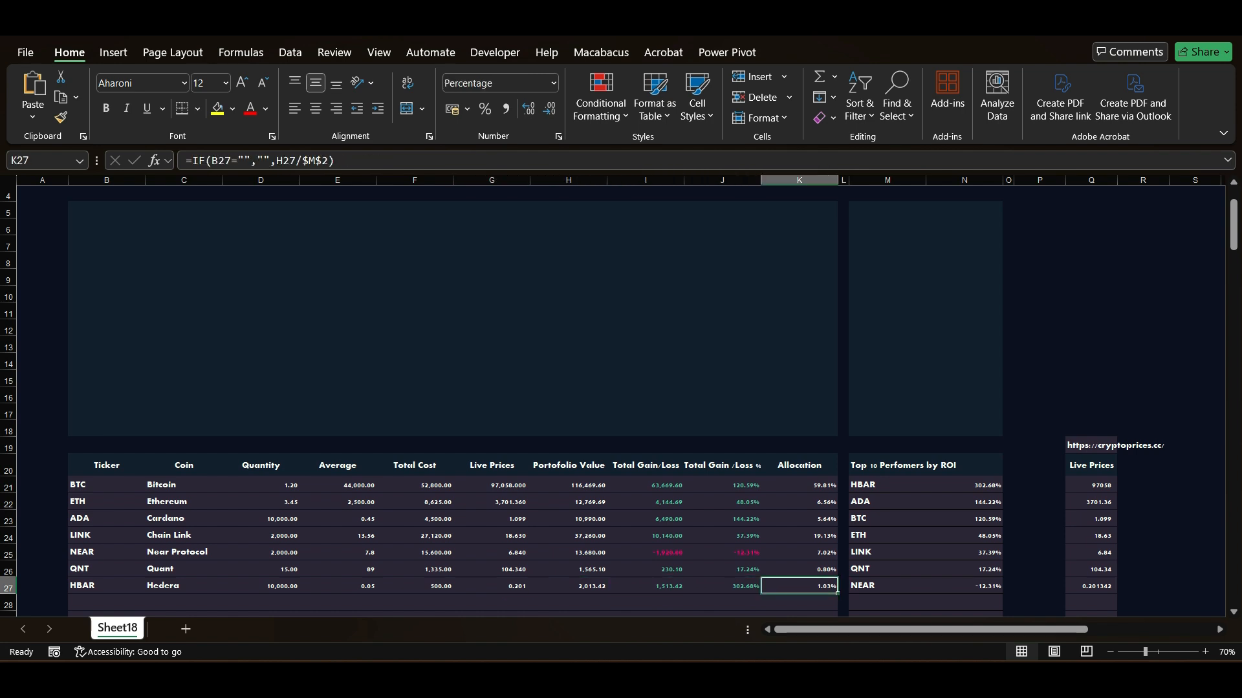
key("Up")
key("Down")
Look over the holdings table, the ranking list and the empty panels above them
scroll(621, 401, "down", 3)
scroll(621, 401, "up", 5)
scroll(621, 400, "down", 4)
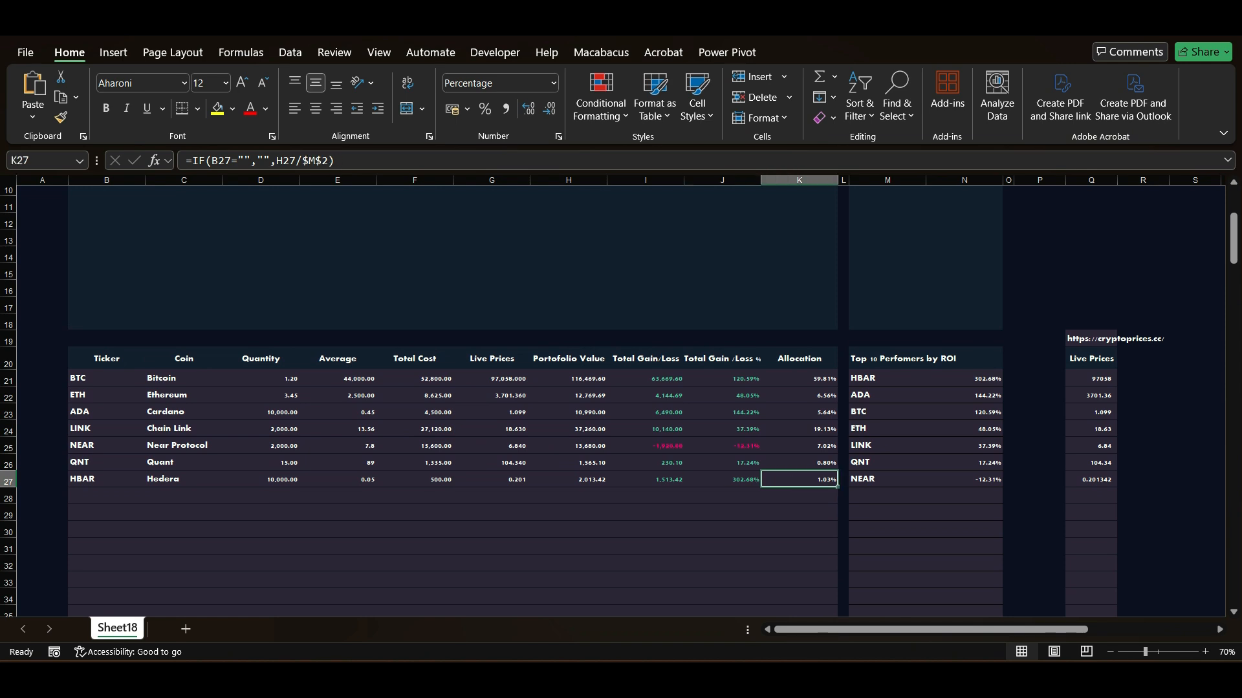
key("Up")
key("Up")
scroll(582, 401, "up", 1)
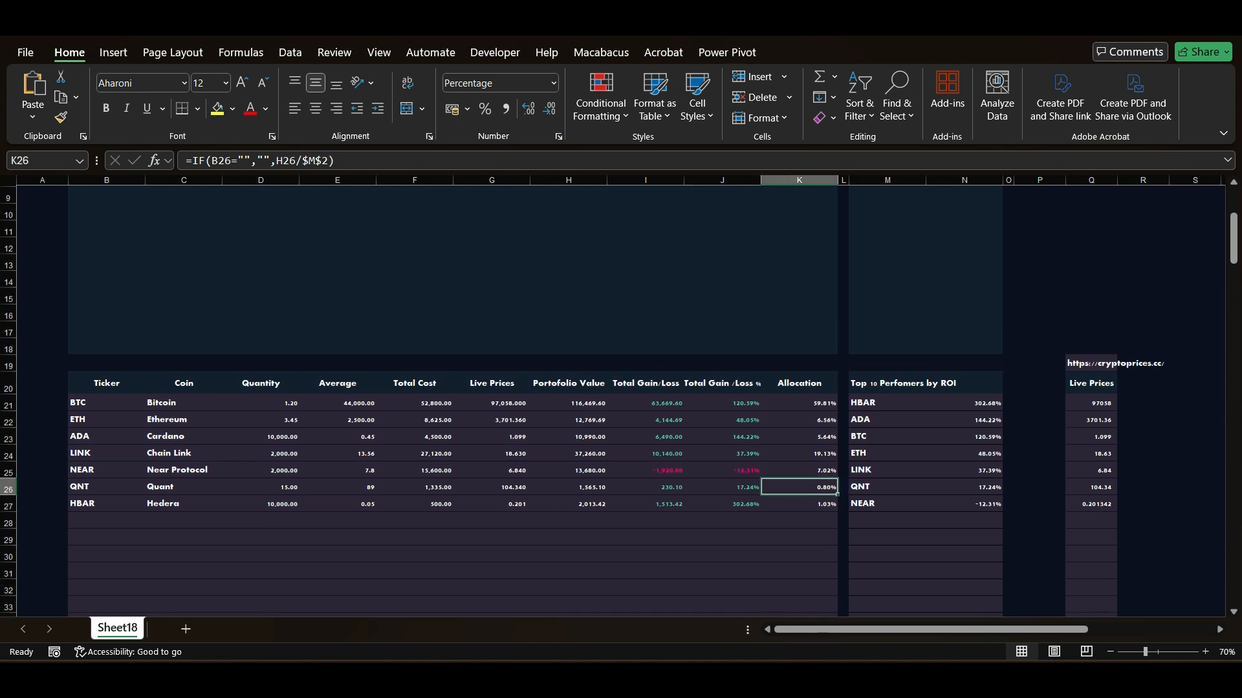
scroll(582, 401, "up", 1)
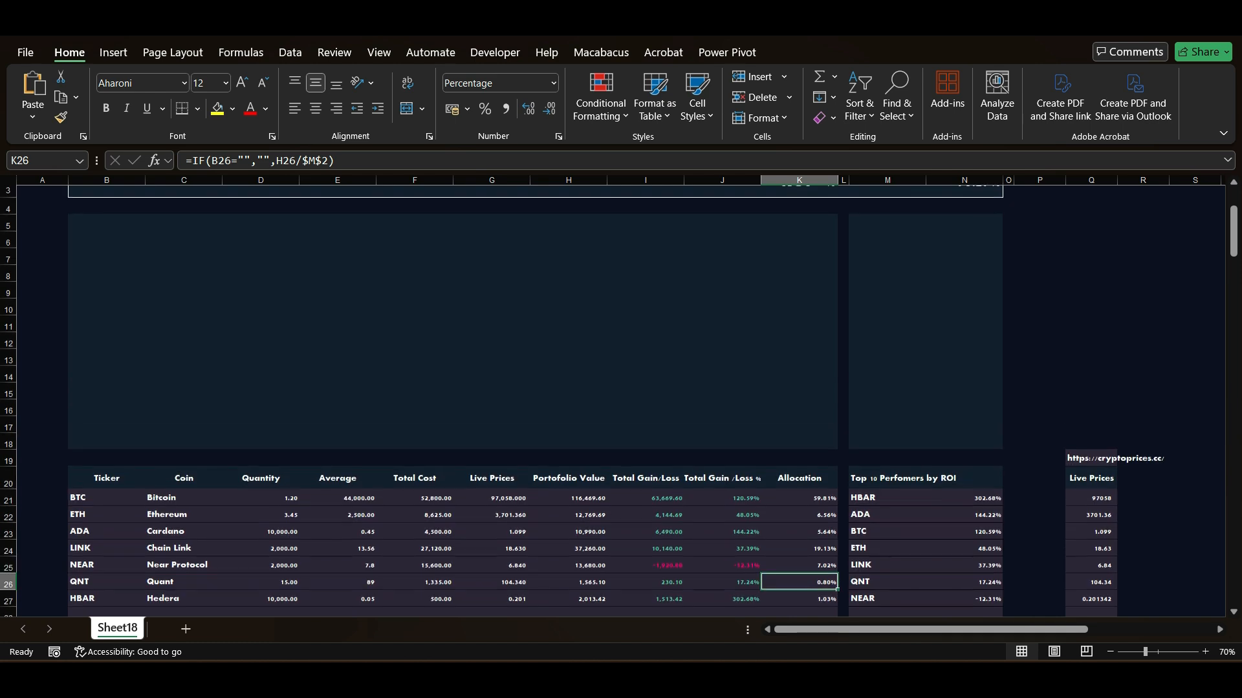
scroll(582, 401, "up", 1)
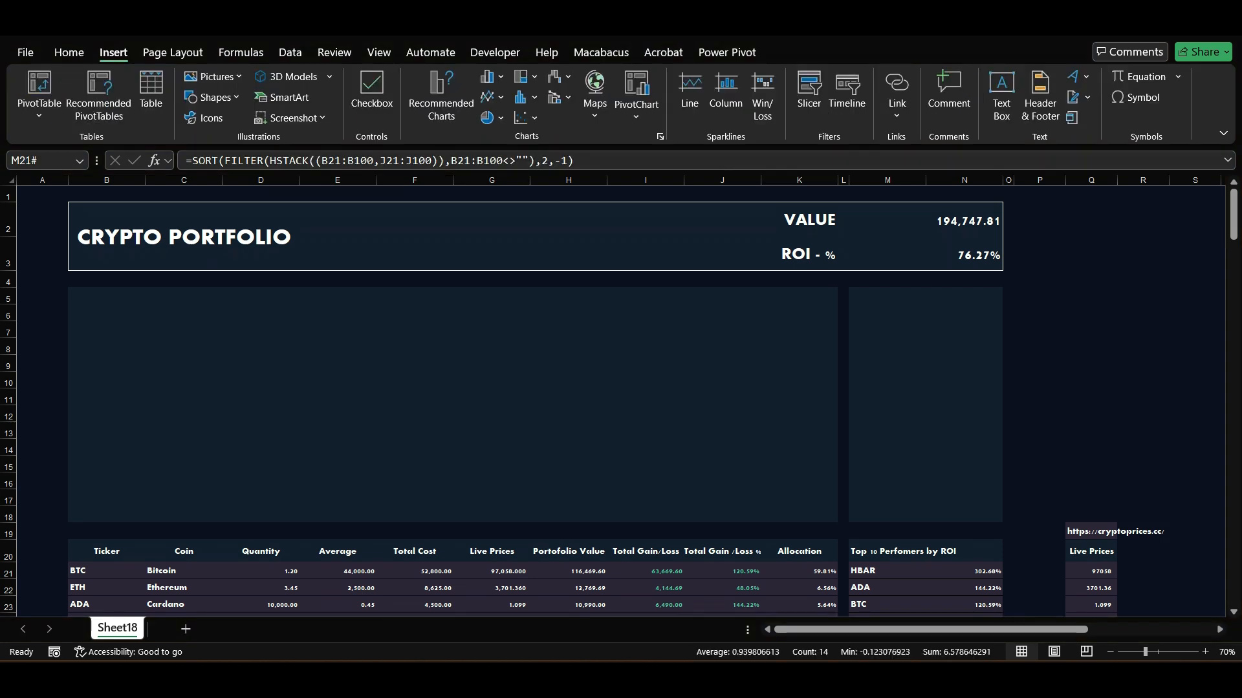
Insert a doughnut chart based on the ranking range M21:N27
scroll(620, 401, "down", 1)
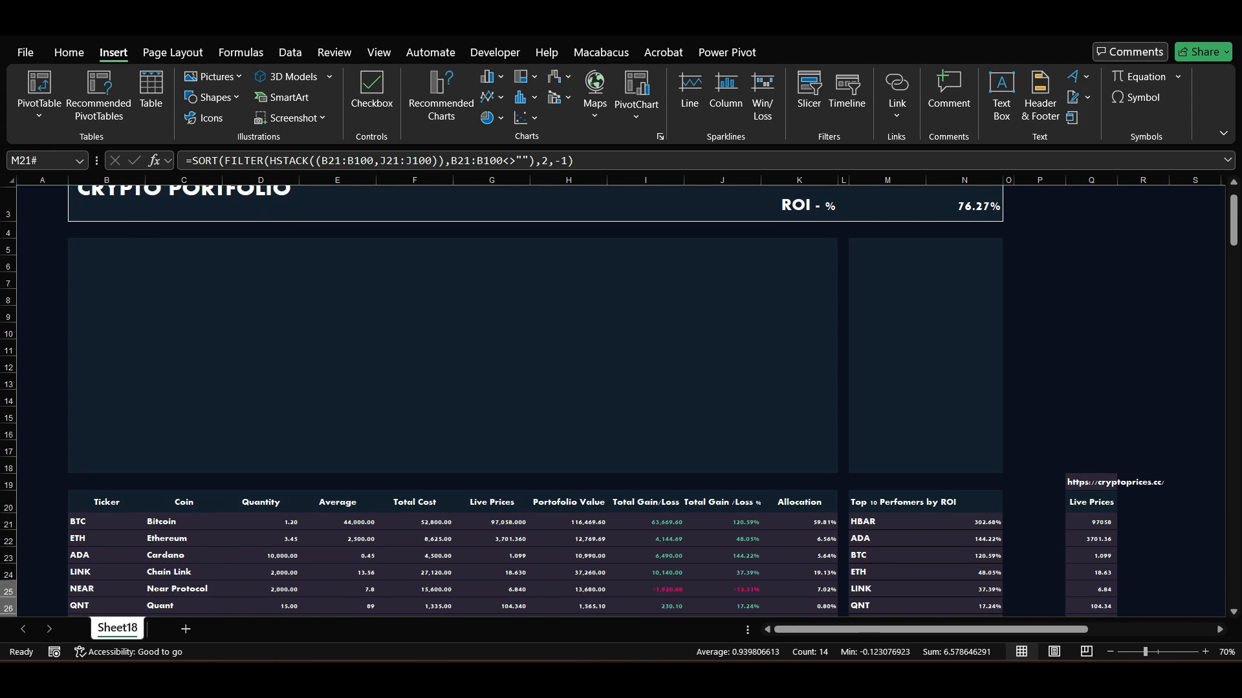
scroll(621, 401, "down", 2)
scroll(621, 401, "up", 1)
scroll(621, 400, "down", 2)
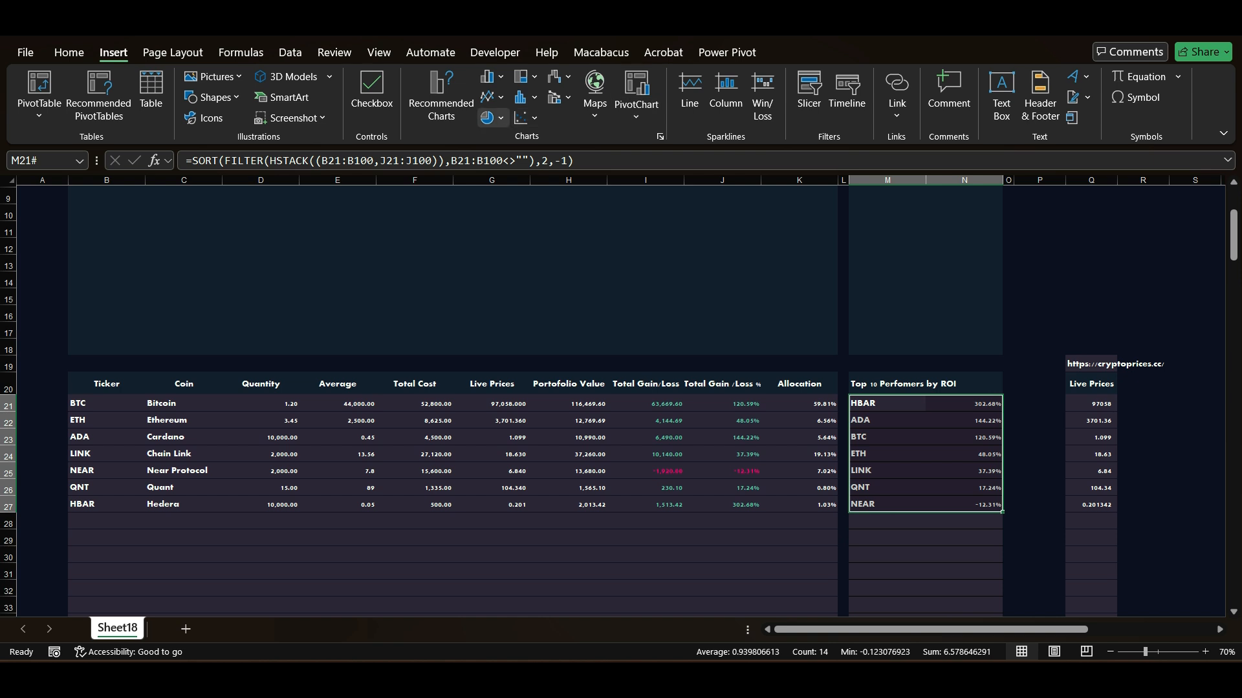
left_click(492, 117)
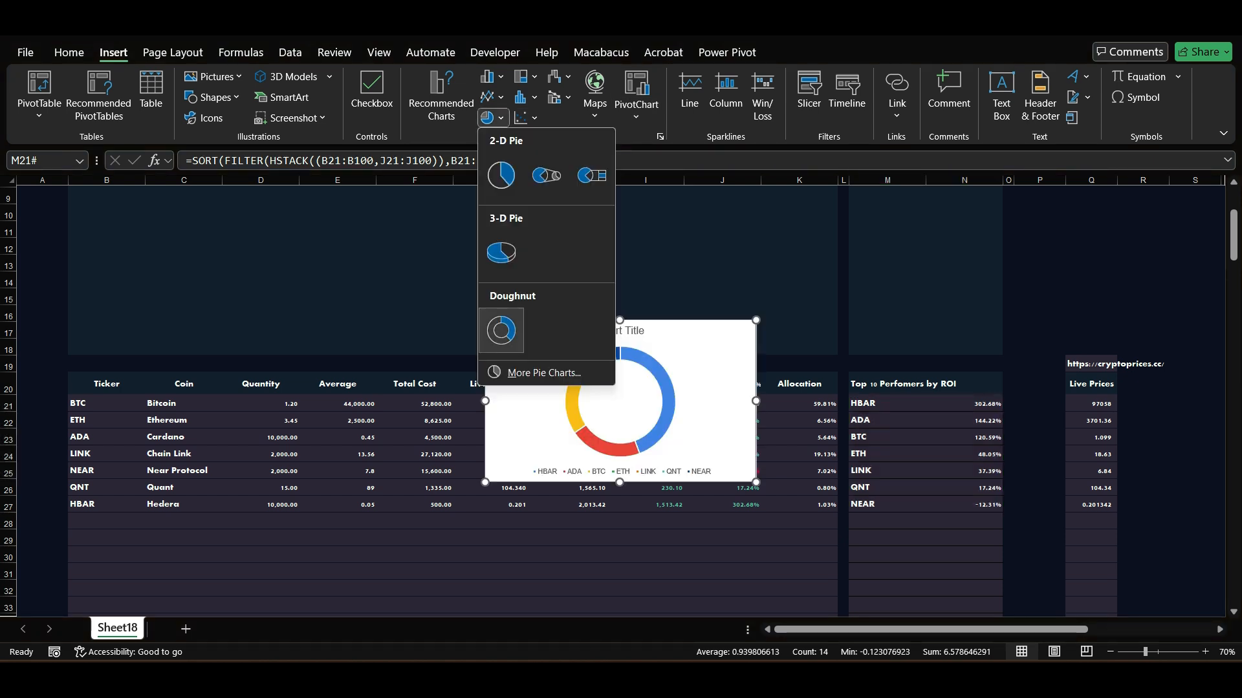
left_click(501, 331)
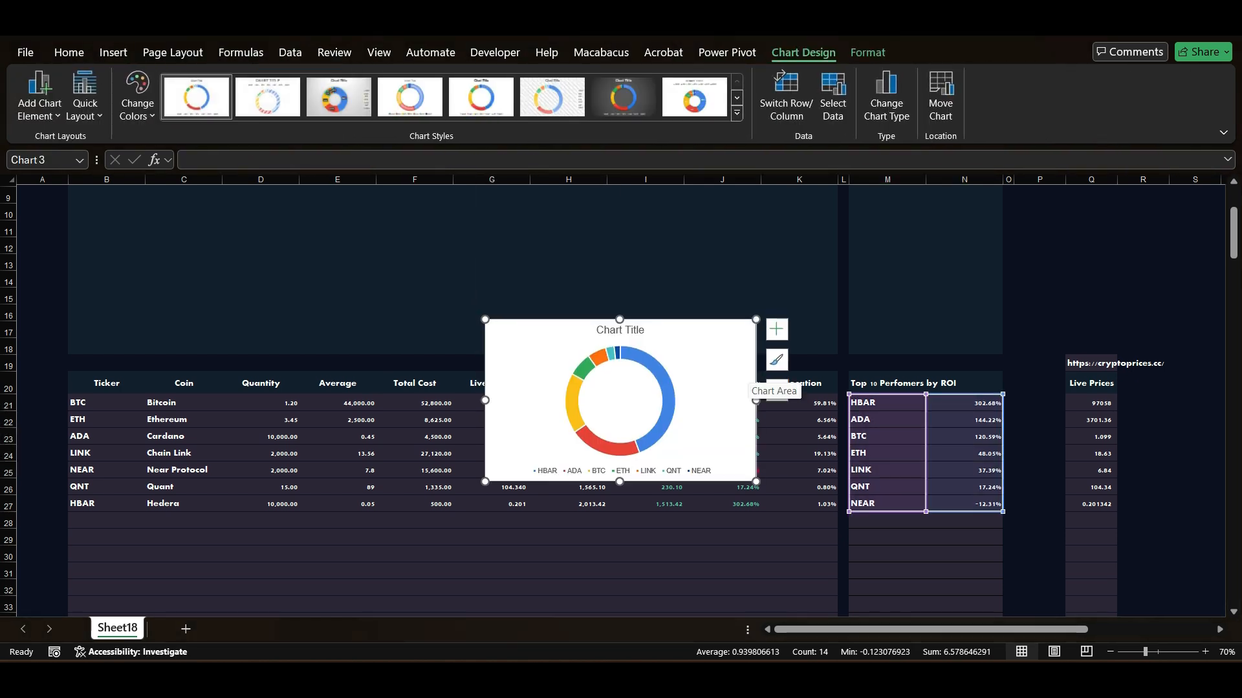
Place the doughnut chart at the left end of the large panel above the holdings table and enlarge it to fill the panel's height
left_click_drag(744, 378, 368, 248)
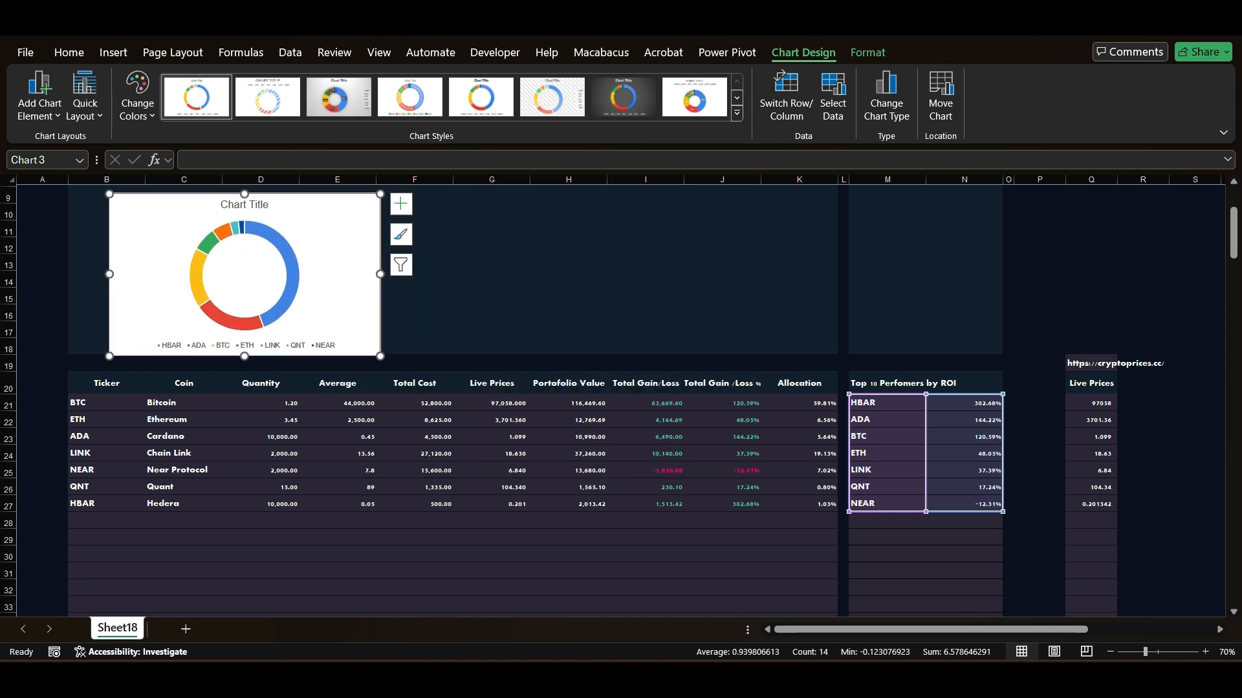
scroll(368, 248, "up", 2)
left_click_drag(349, 324, 315, 257)
left_click_drag(210, 380, 210, 436)
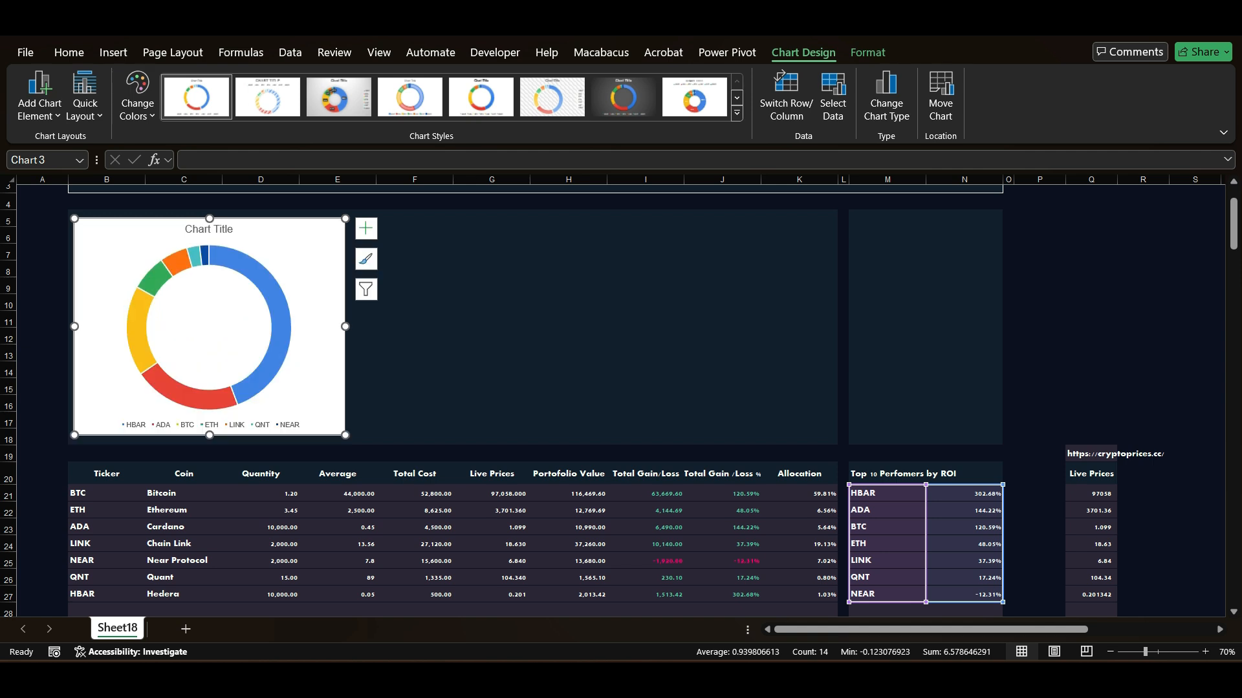
left_click_drag(345, 326, 441, 326)
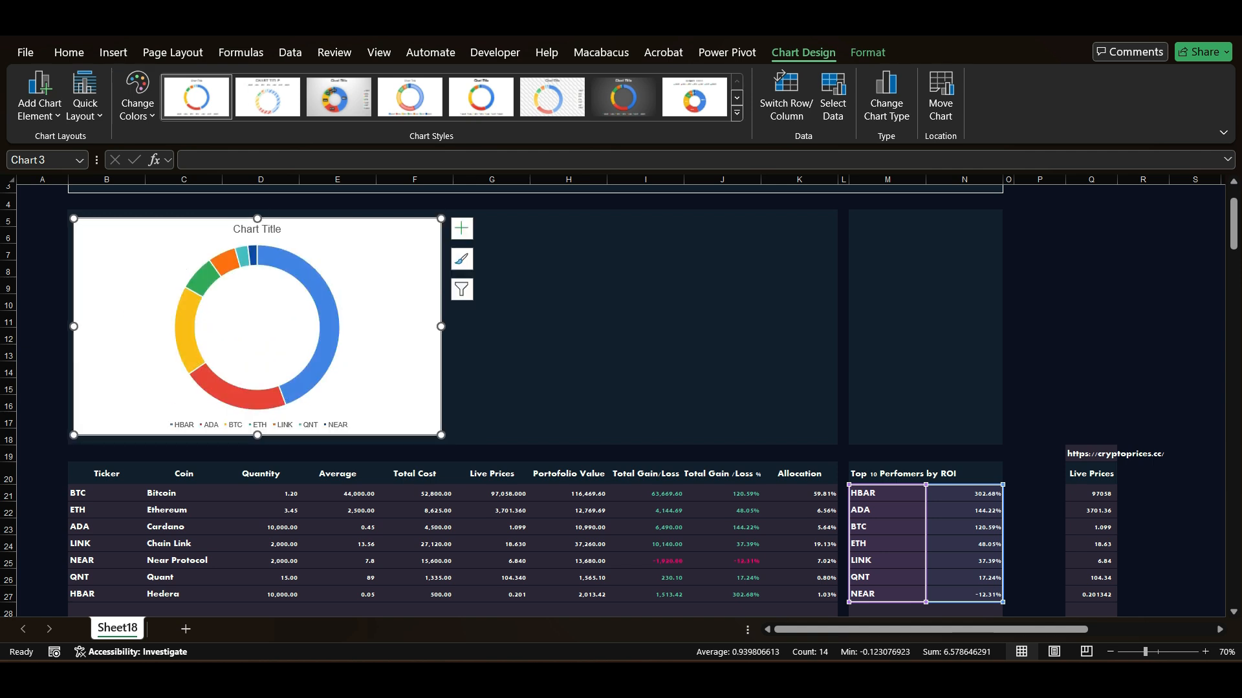
Edit the doughnut chart's data series, using H20 (Portofolio Value) as its name and H21:H27 as its values
left_click(257, 230)
left_click(833, 97)
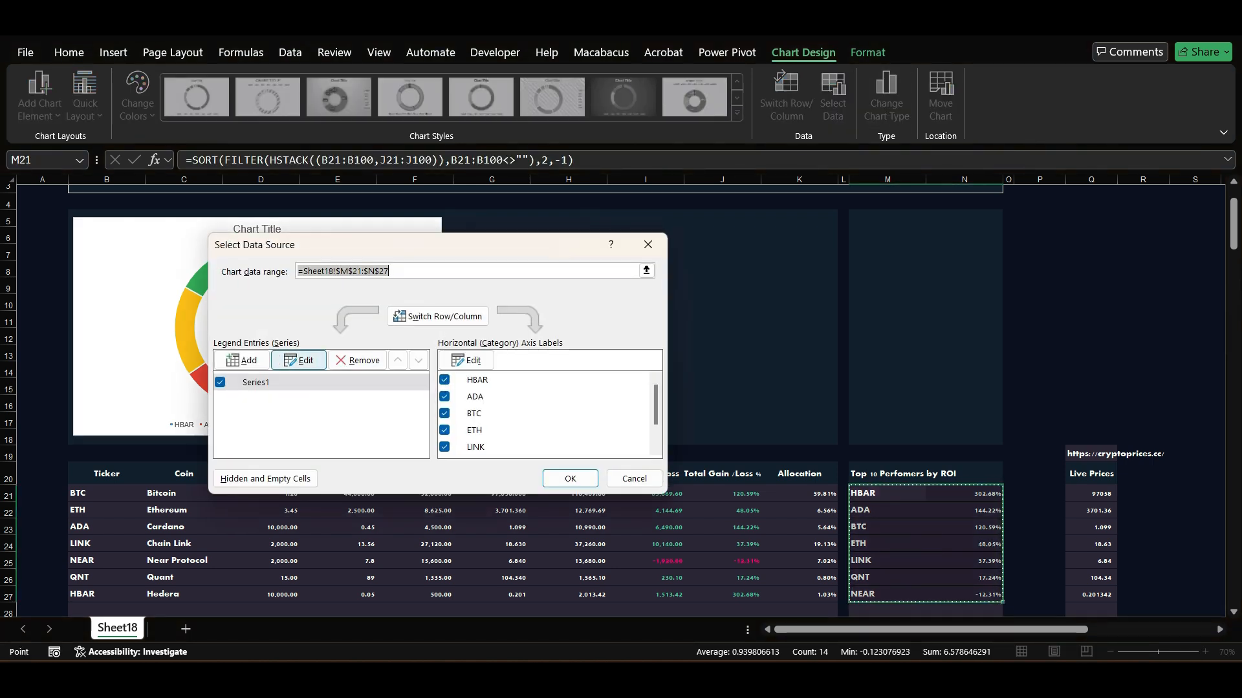
left_click(298, 360)
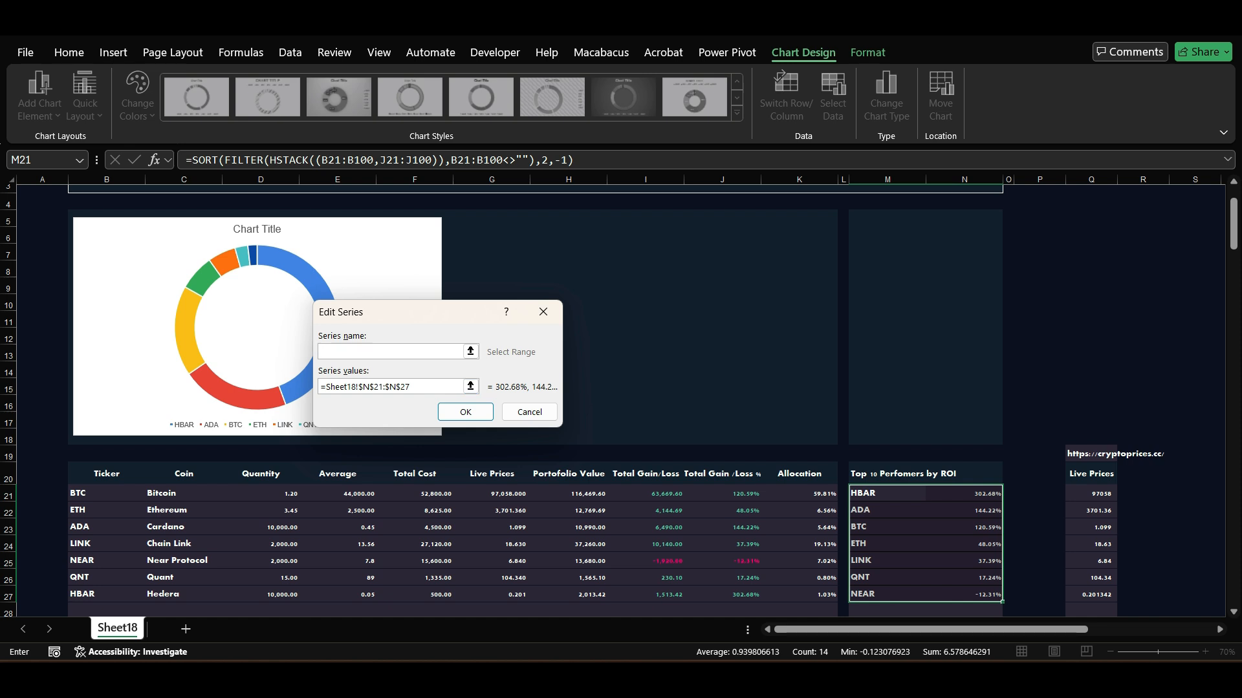
left_click(569, 474)
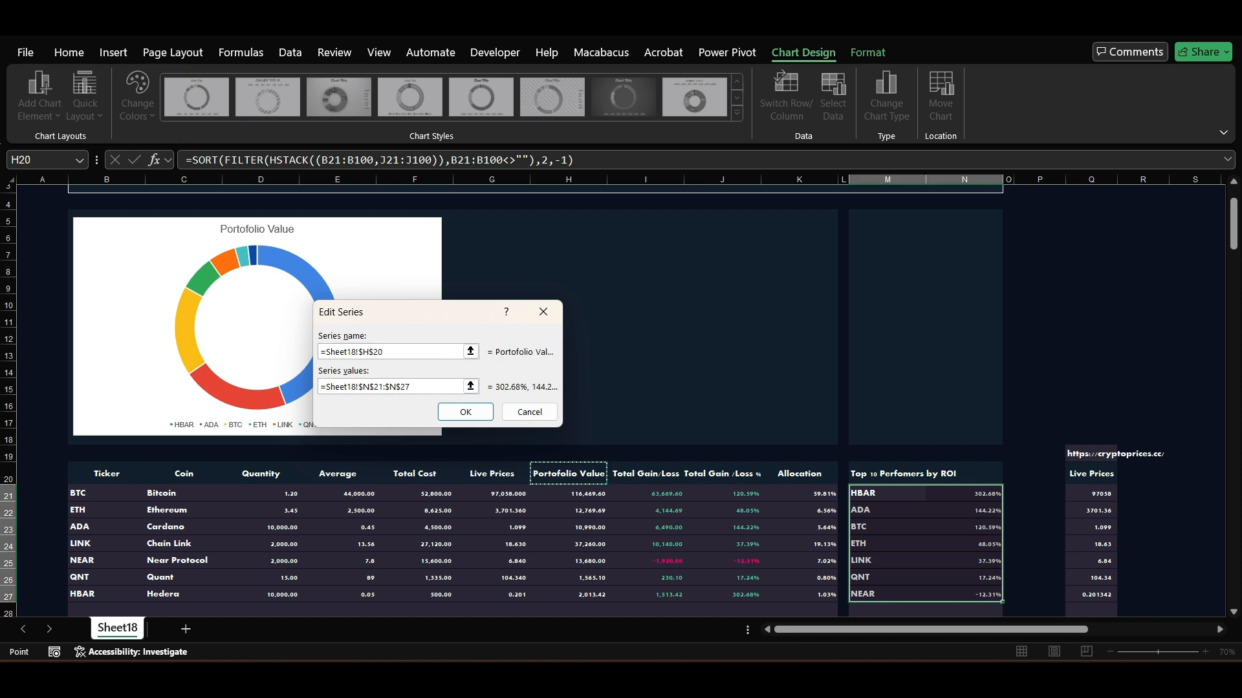
left_click(471, 386)
left_click_drag(569, 493, 582, 595)
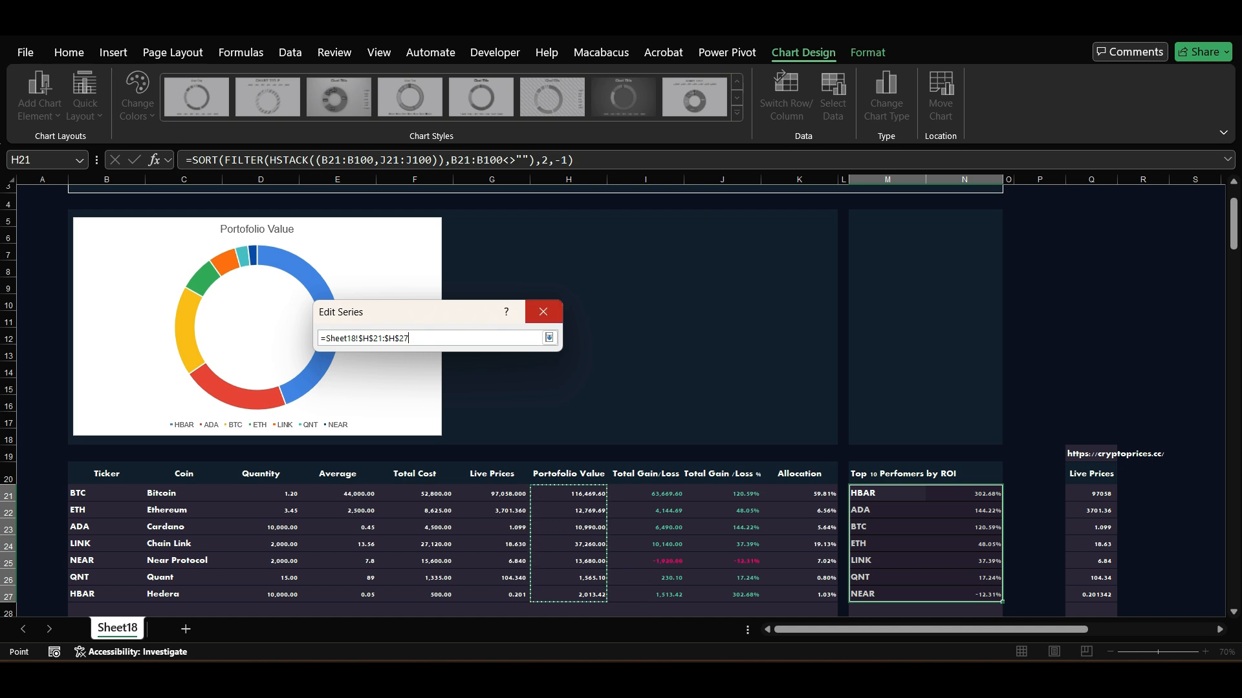
left_click(549, 338)
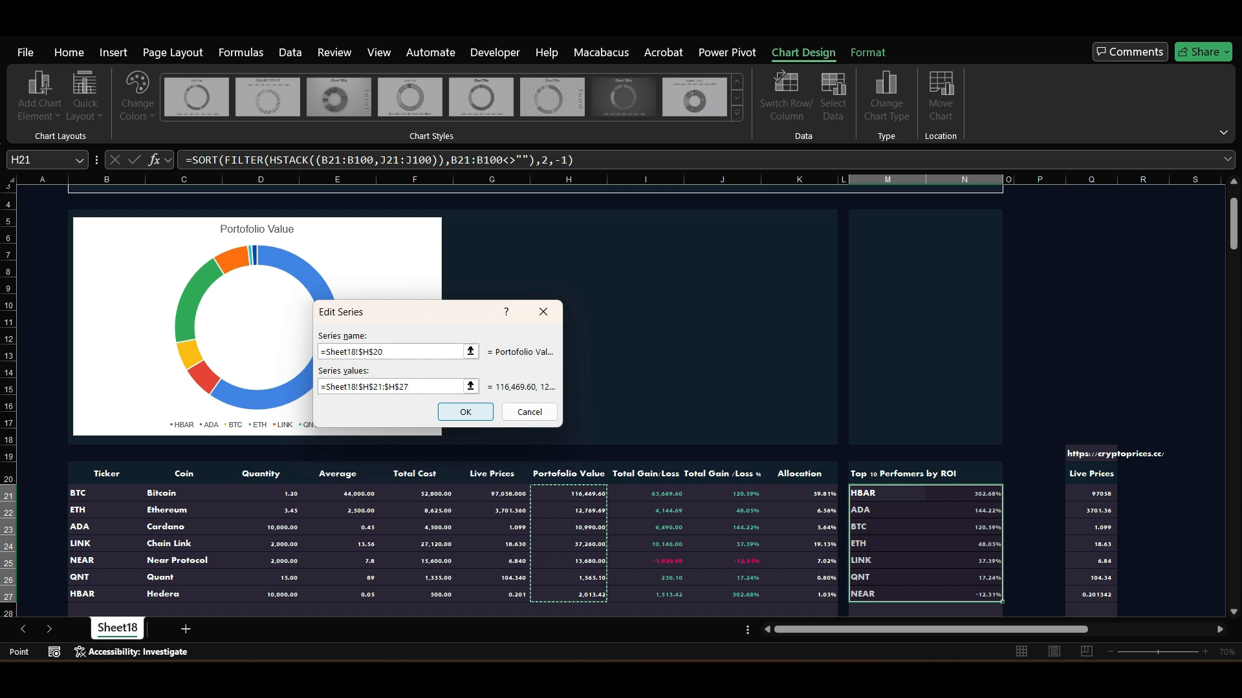
left_click(465, 412)
Confirm the edited series, set the doughnut chart's axis labels to the tickers in B21:B27, and accept the data source changes
left_click(466, 360)
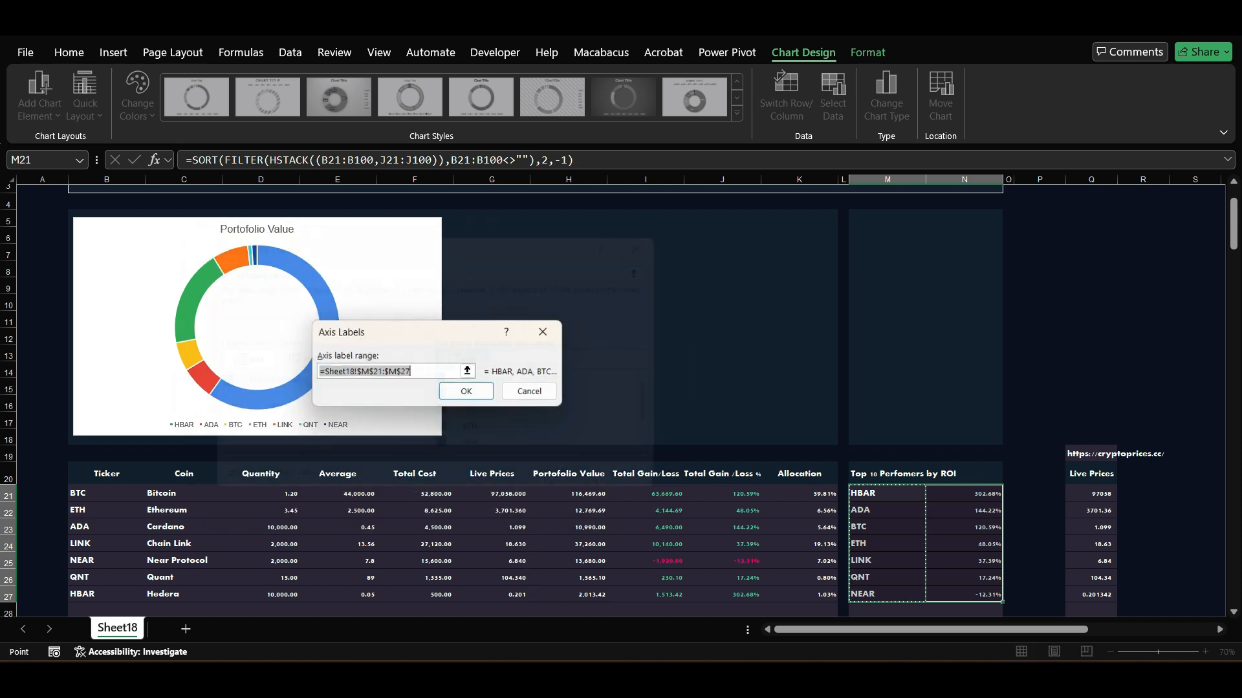
left_click_drag(107, 493, 106, 593)
left_click(551, 358)
scroll(647, 291, "down", 2)
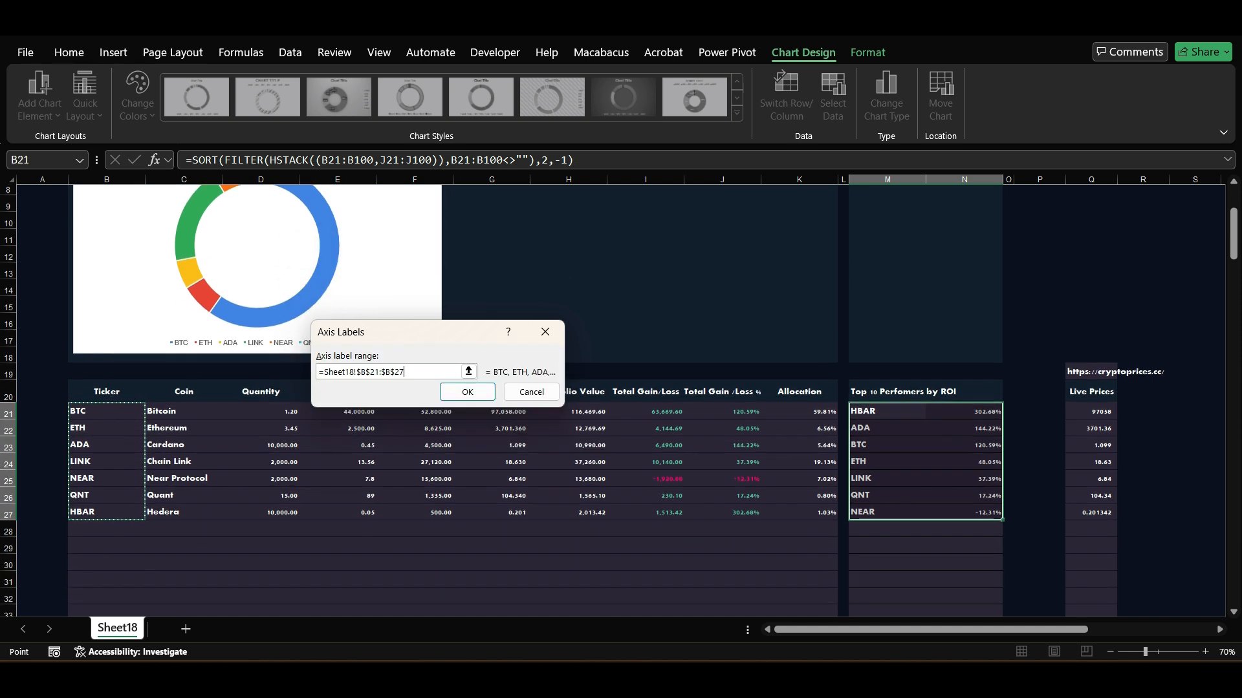
left_click(467, 392)
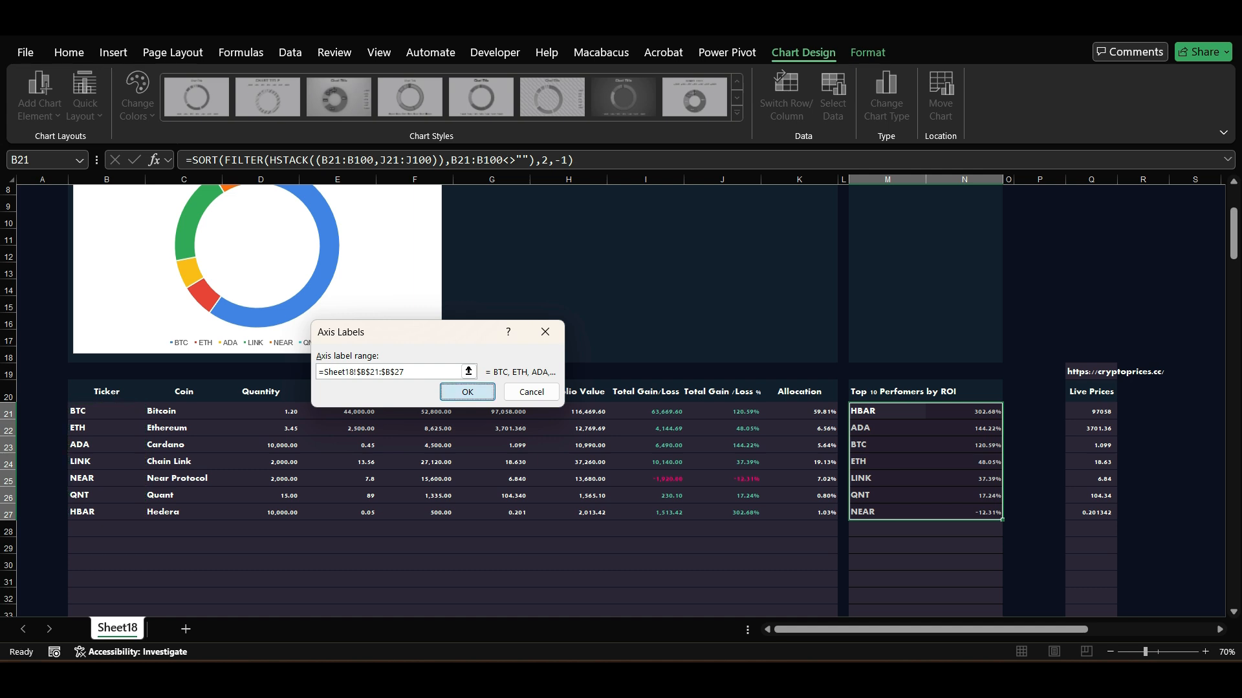
left_click(569, 478)
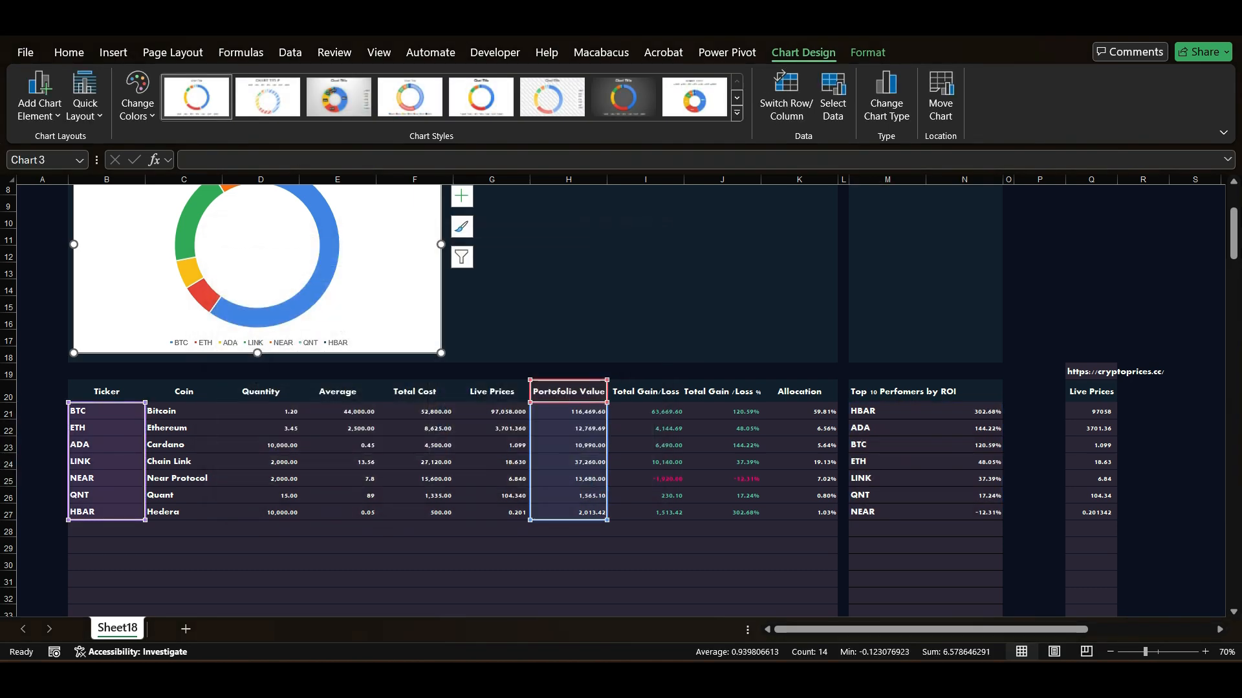
Set the doughnut chart area's fill to No fill
scroll(582, 388, "up", 2)
double_click(359, 323)
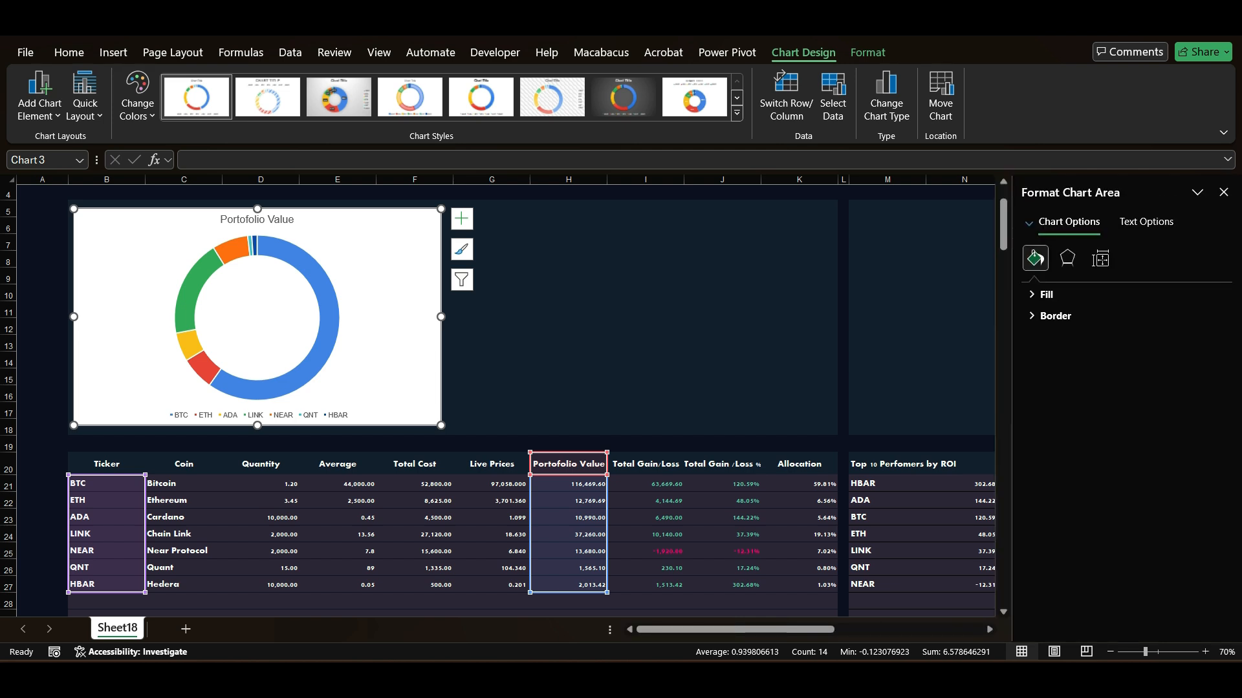
left_click(1045, 295)
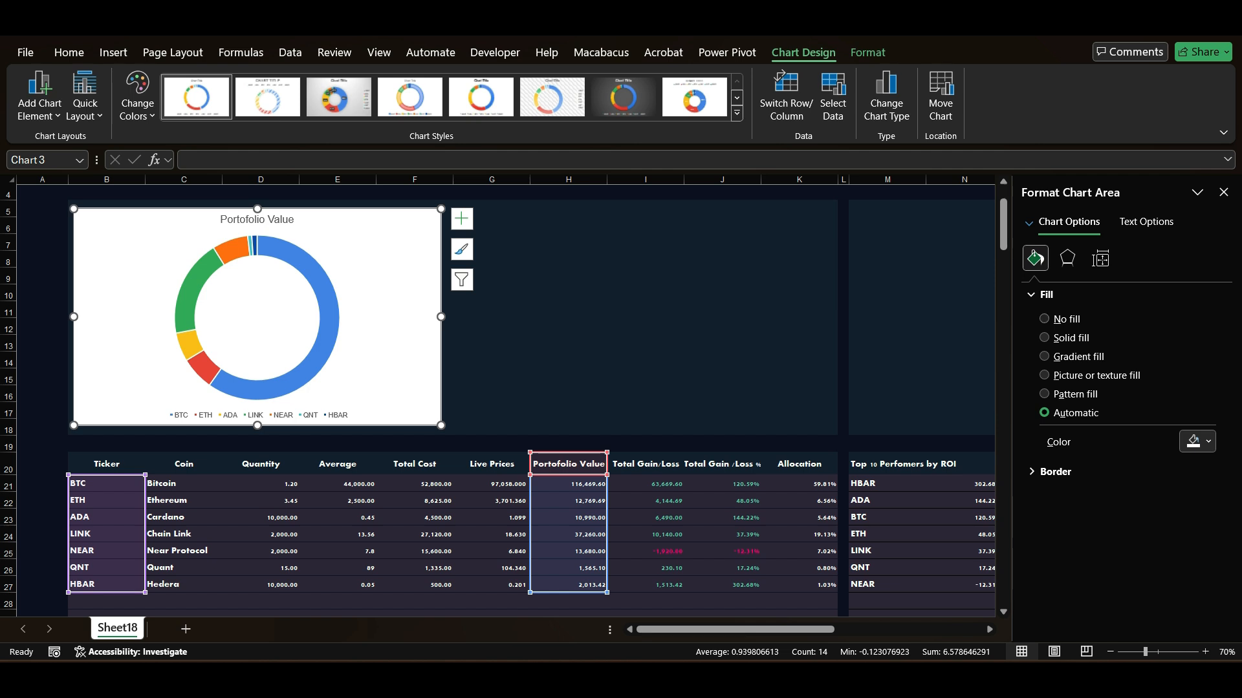
left_click(1044, 319)
Set the font colour of the doughnut chart's title and legend to white
left_click(257, 220)
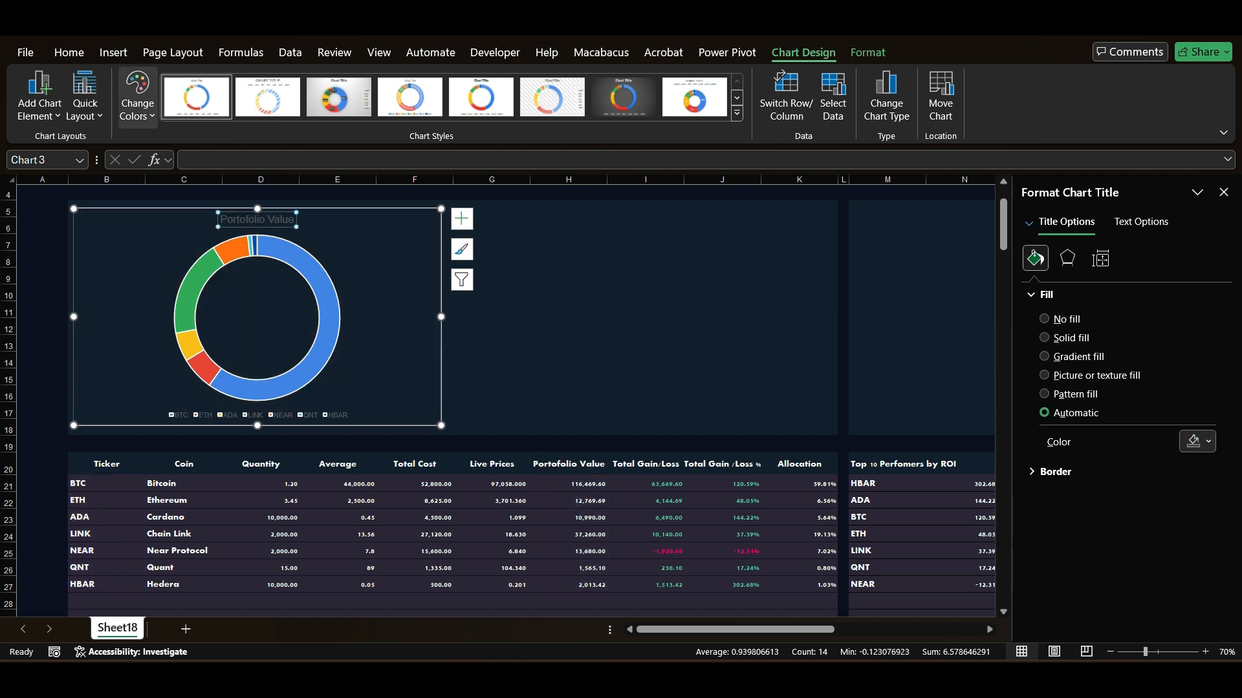
left_click(69, 52)
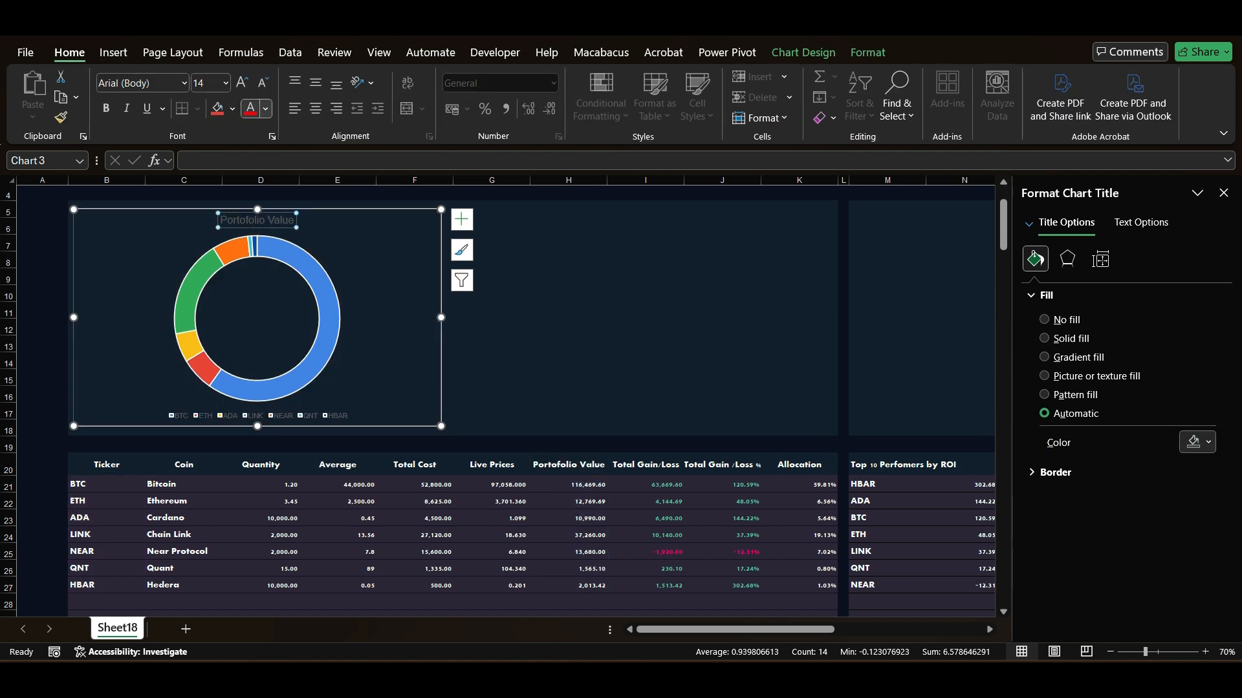
left_click(265, 108)
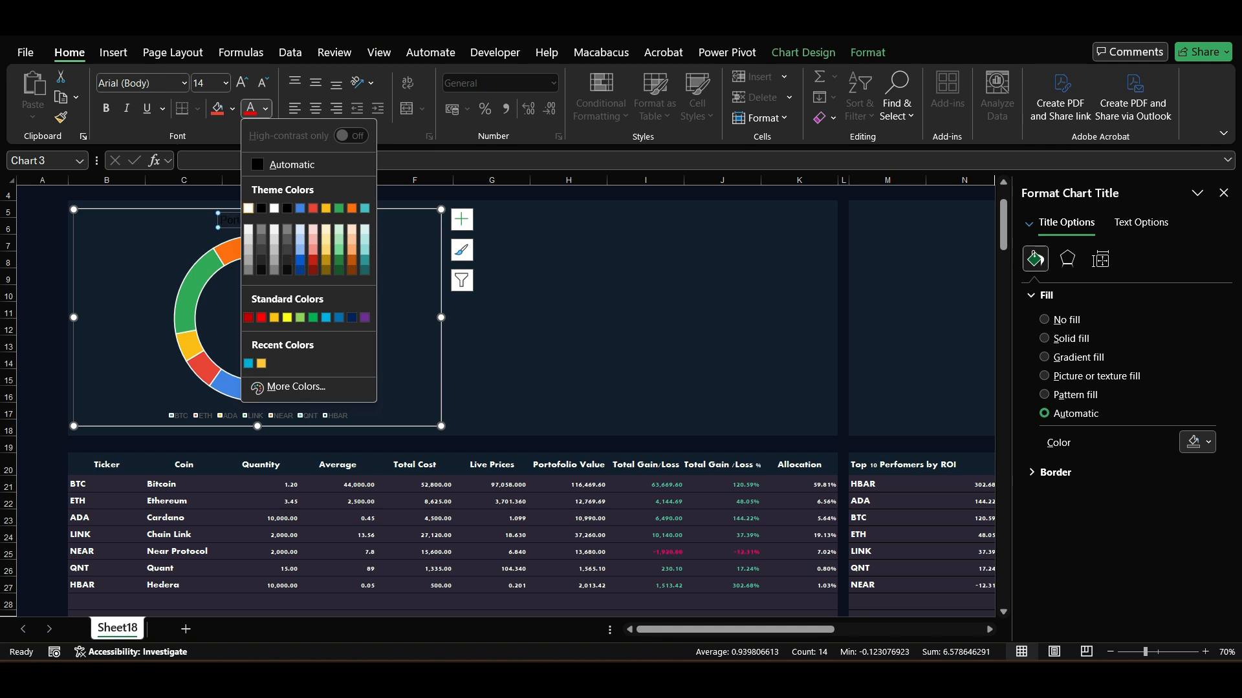
left_click(249, 208)
left_click(257, 416)
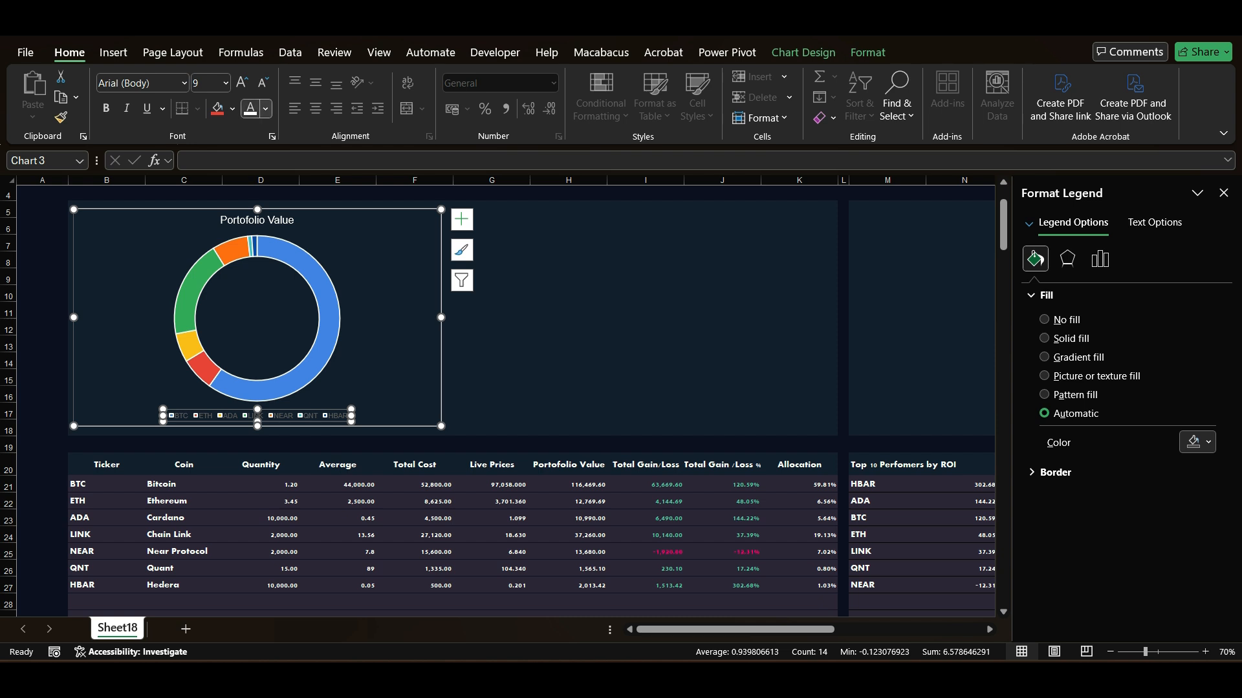
left_click(265, 109)
left_click(248, 209)
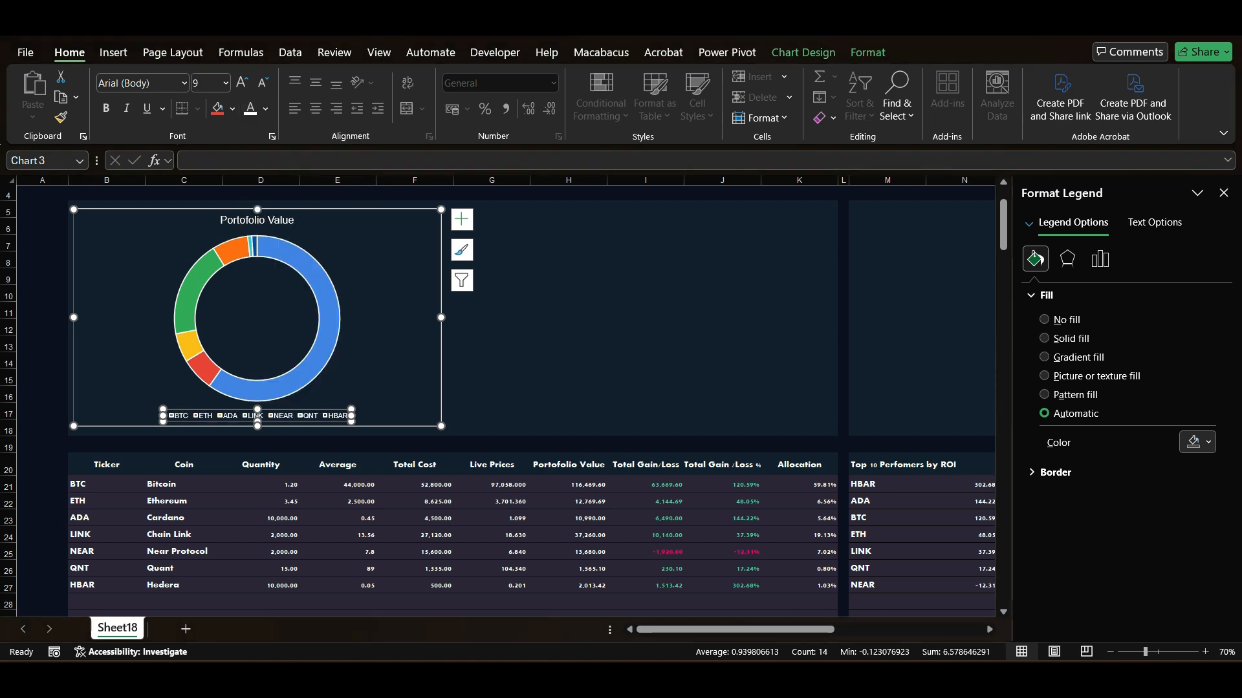
key("Escape")
Apply a 5 pt glow preset to the doughnut's data series and set the glow colour to white
left_click(275, 248)
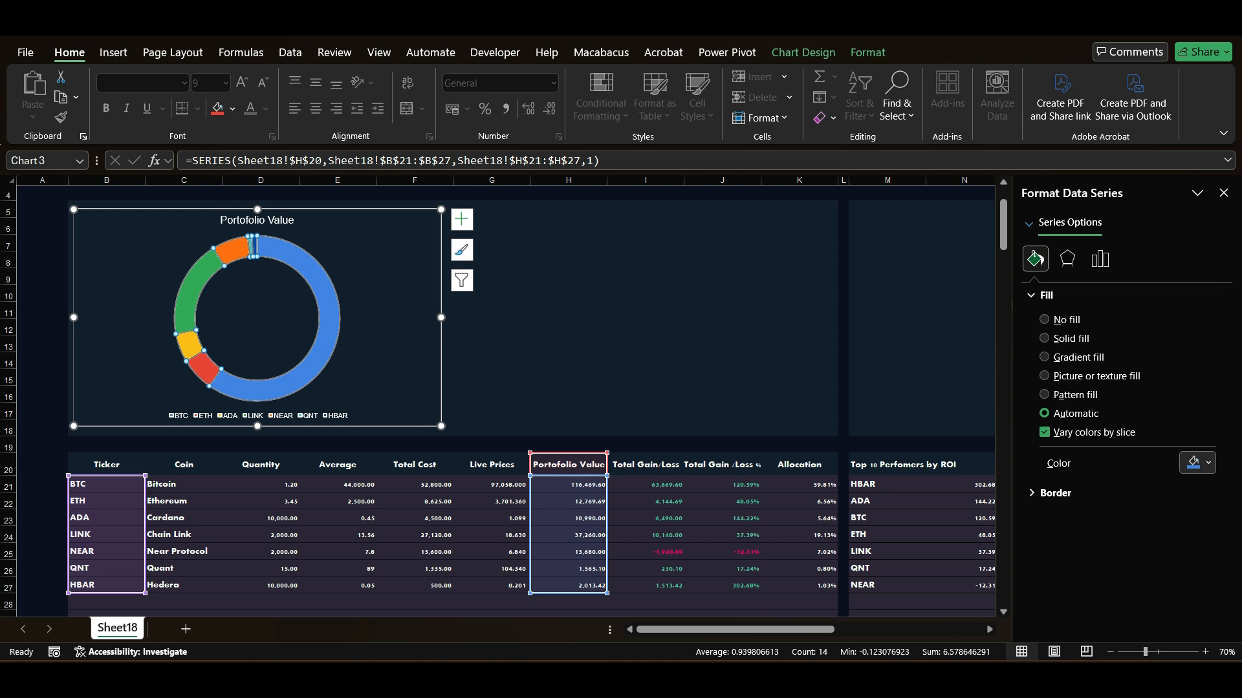
left_click(1067, 259)
key("Return")
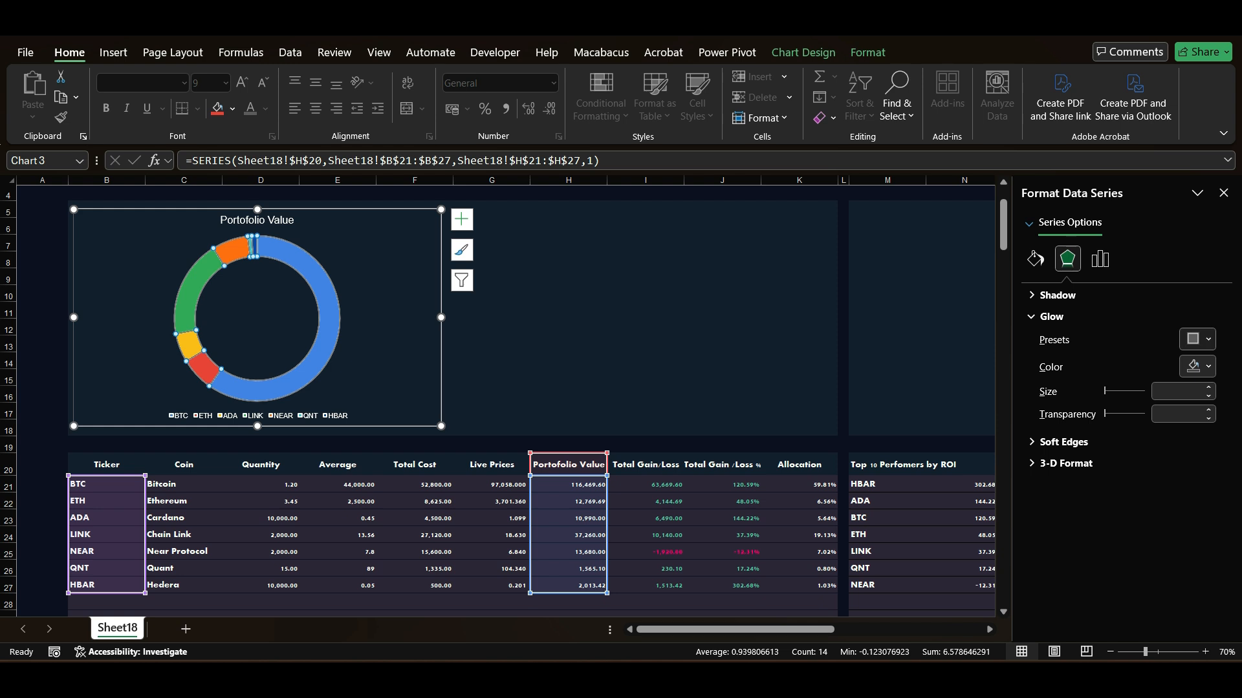
left_click(1197, 340)
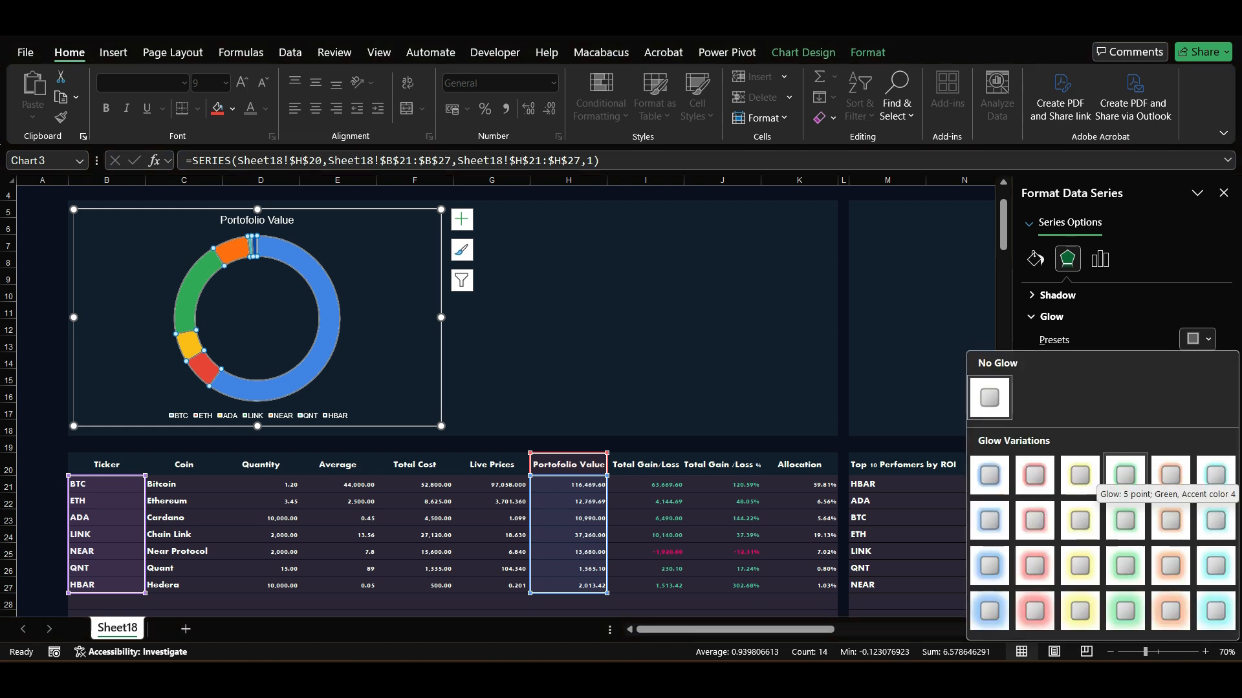
left_click(1215, 474)
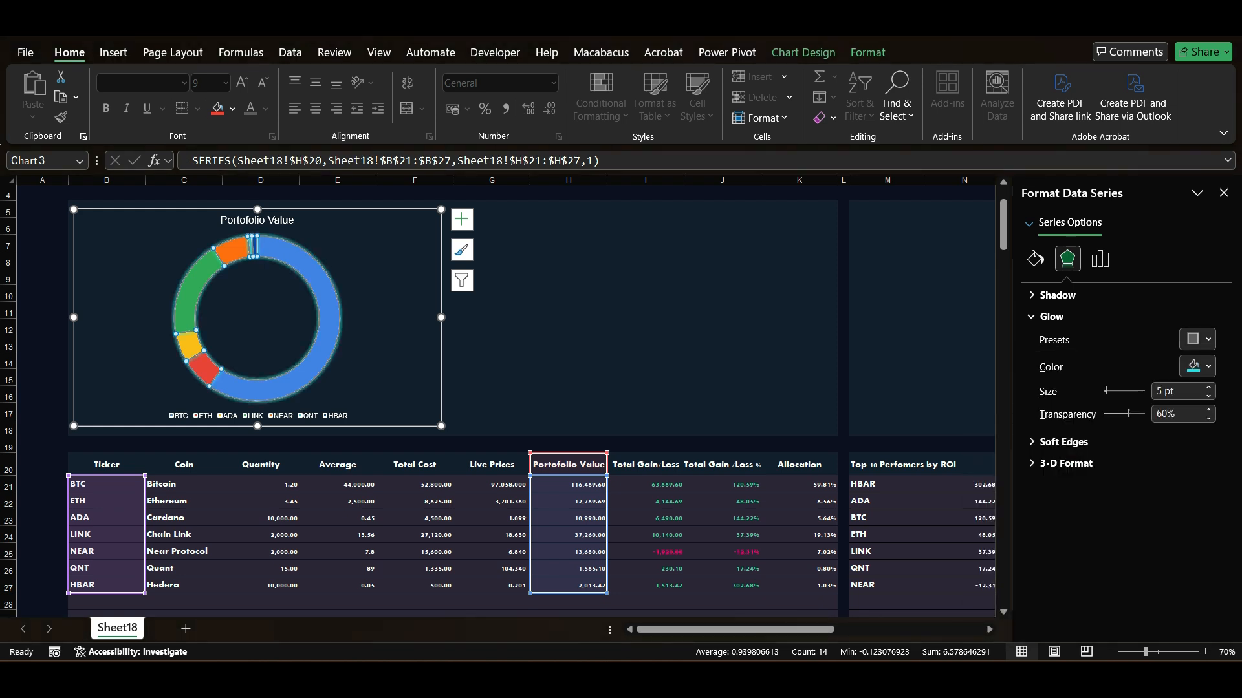
left_click(1197, 367)
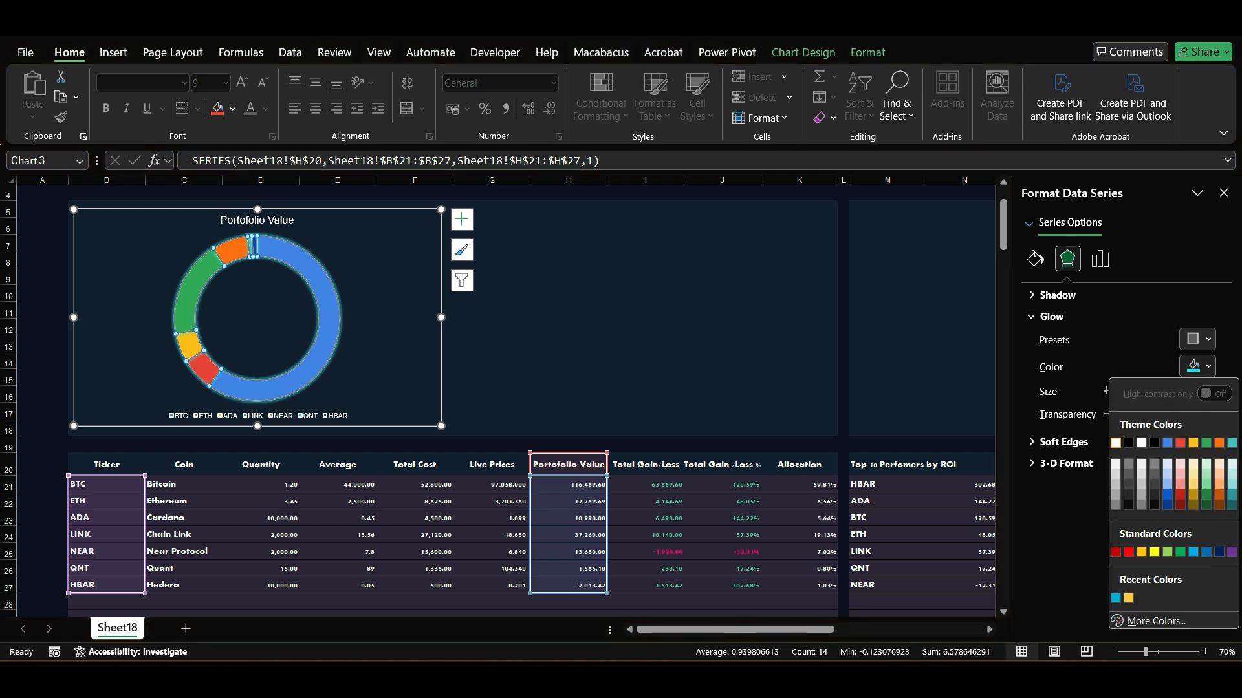
left_click(1115, 443)
left_click(569, 327)
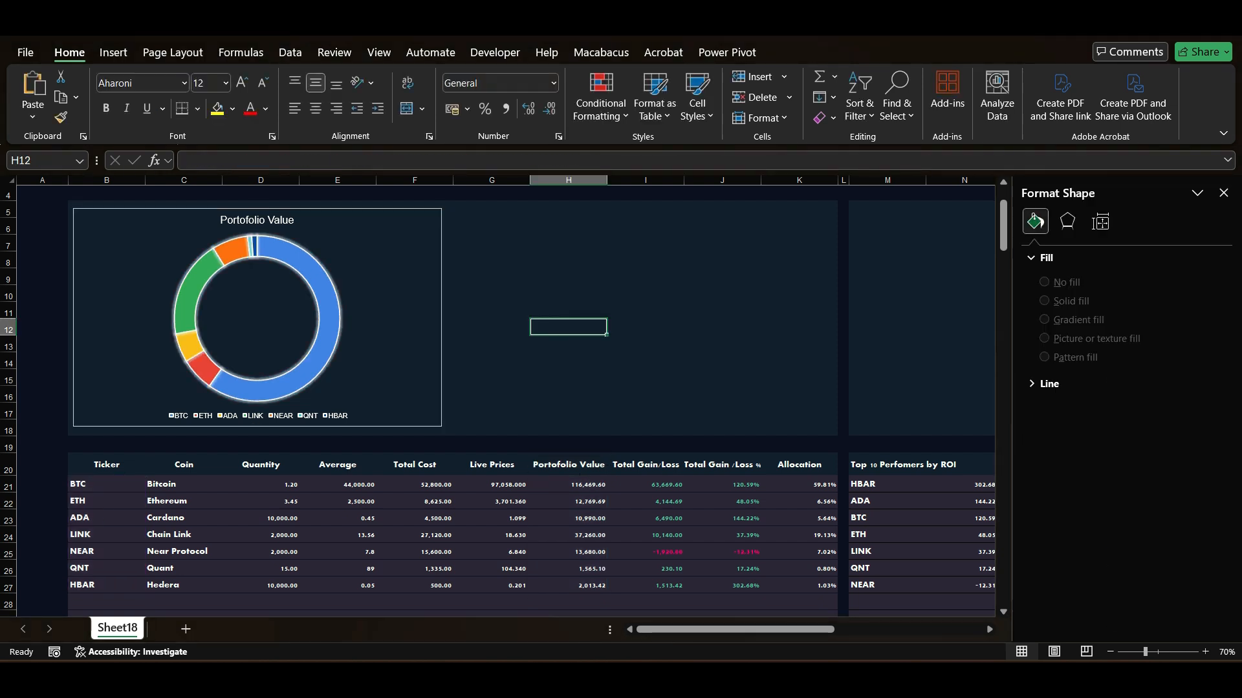
Add data labels to the doughnut chart's series using the Show option
left_click(330, 318)
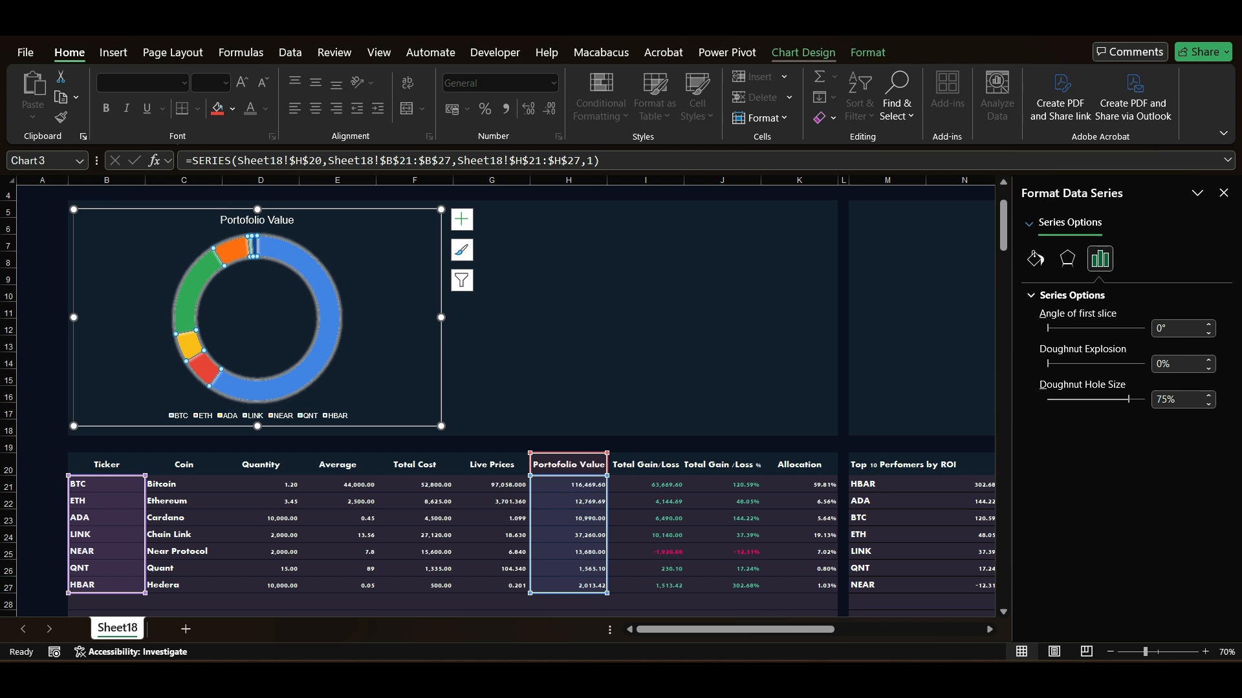
left_click(802, 51)
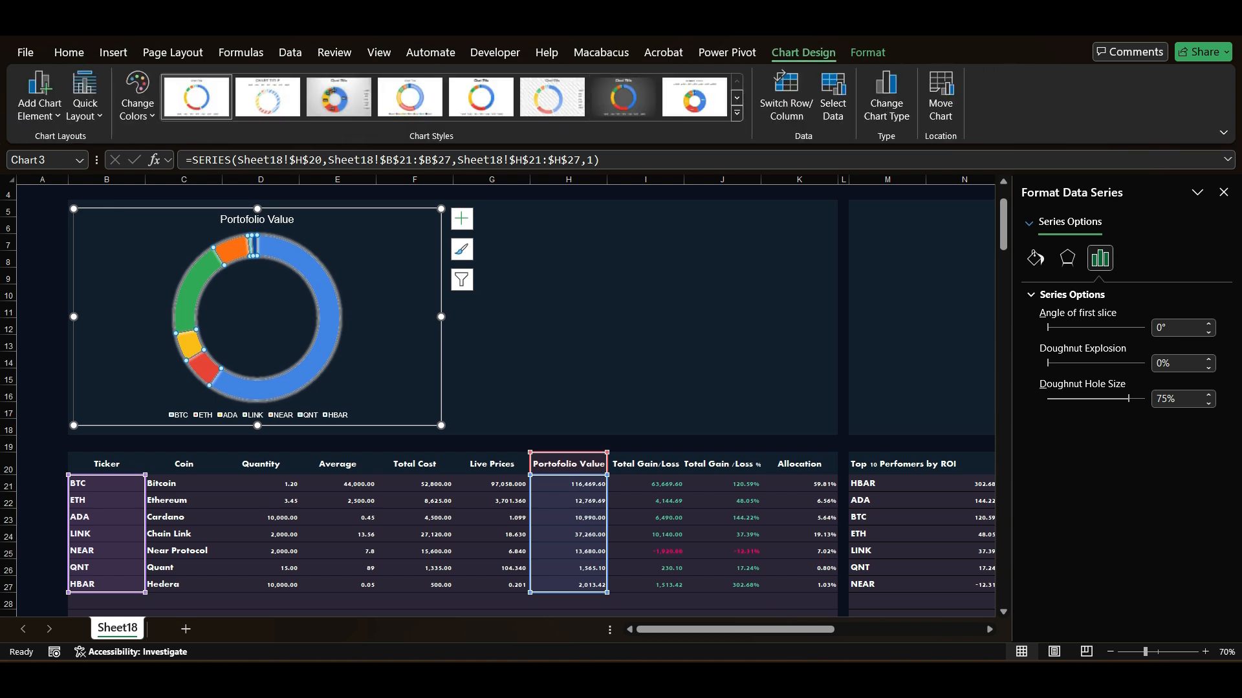
left_click(39, 97)
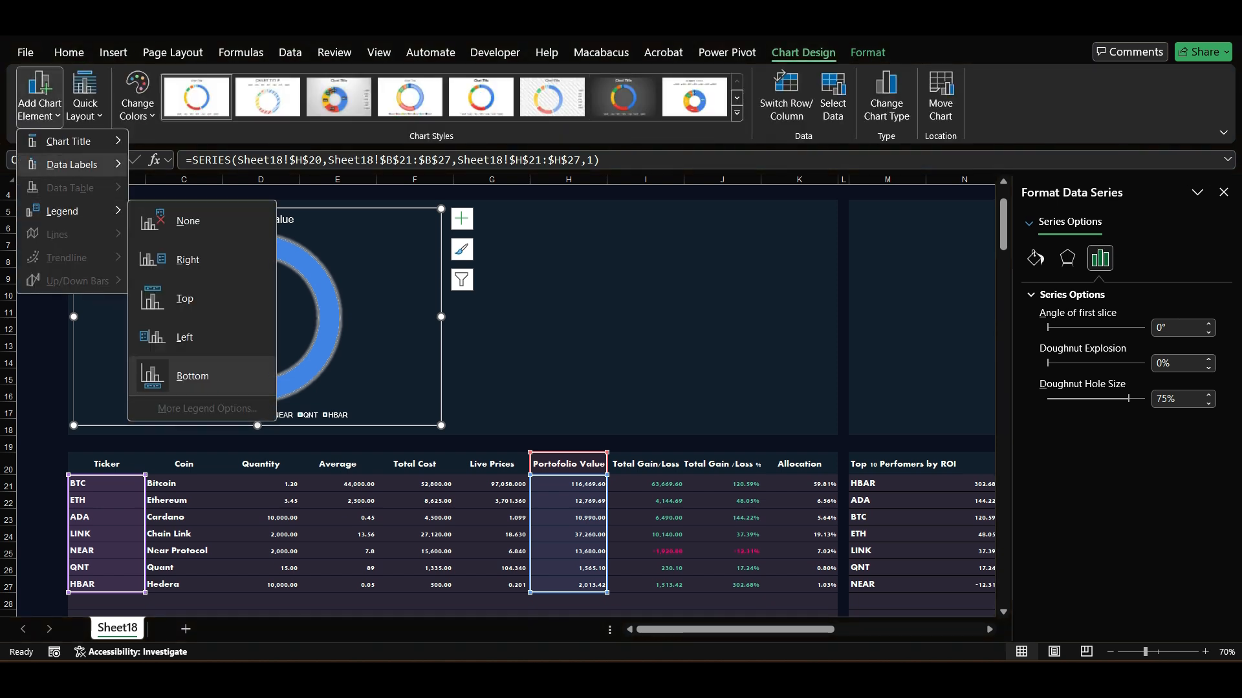
mouse_move(71, 164)
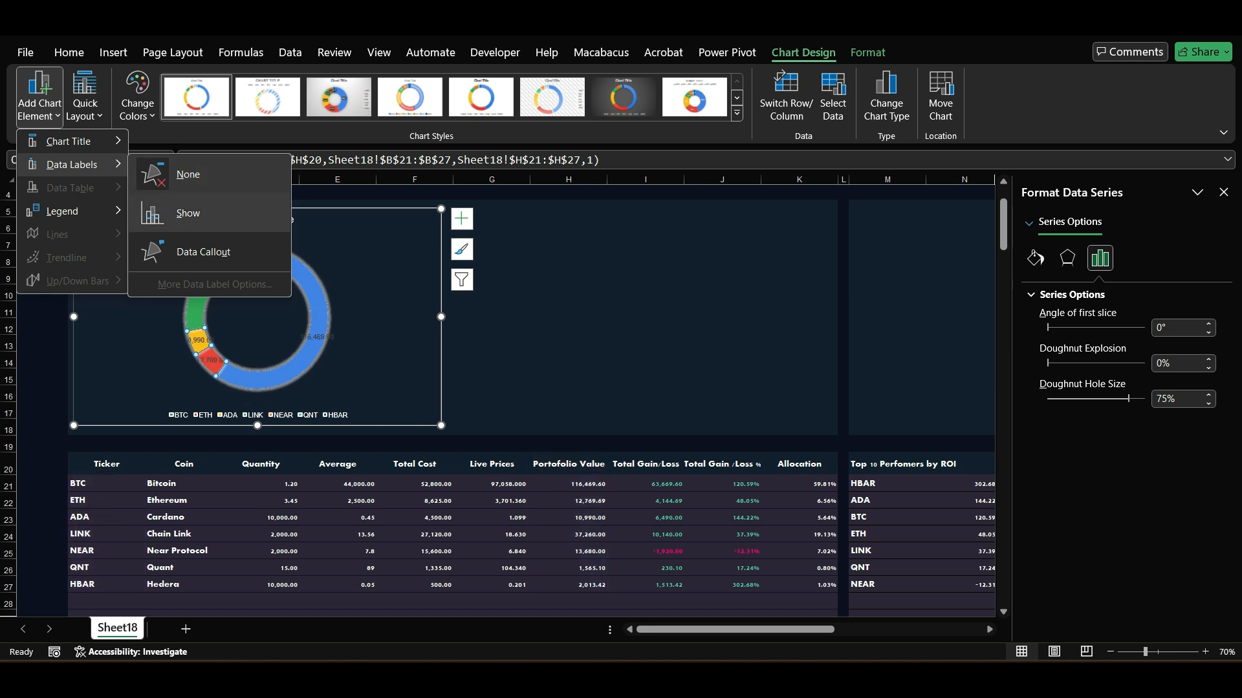
left_click(189, 213)
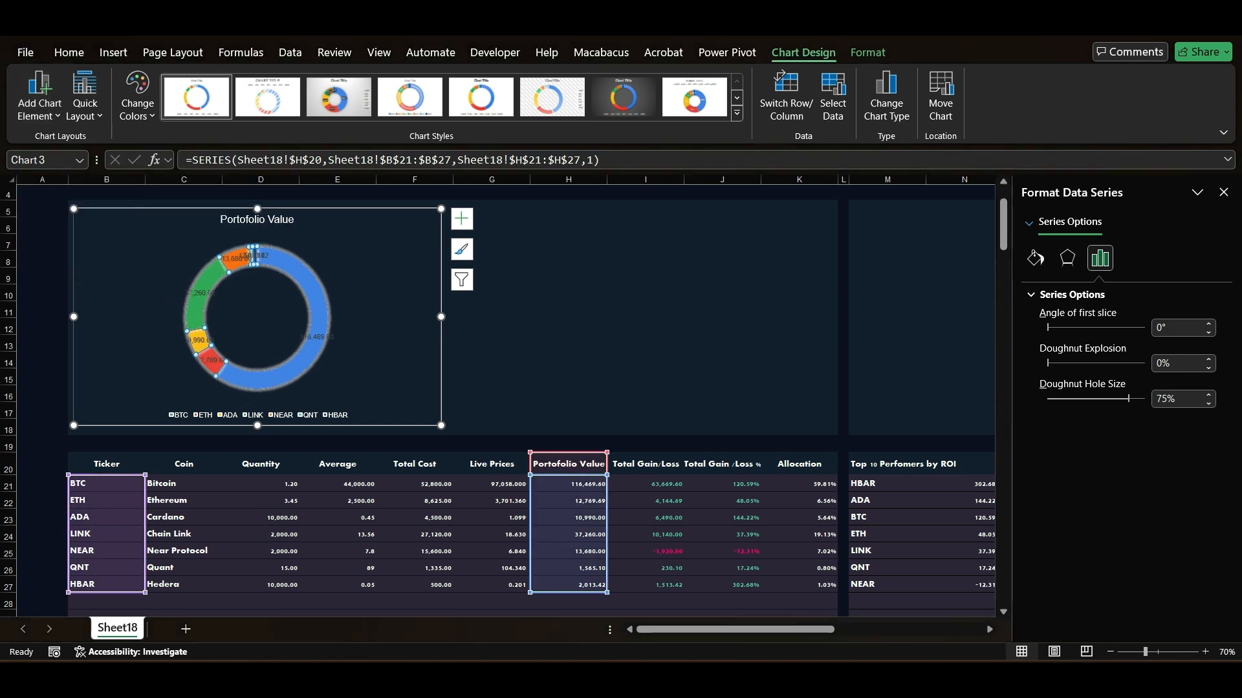
Make the doughnut's data labels contain Percentage instead of Value
left_click(320, 310)
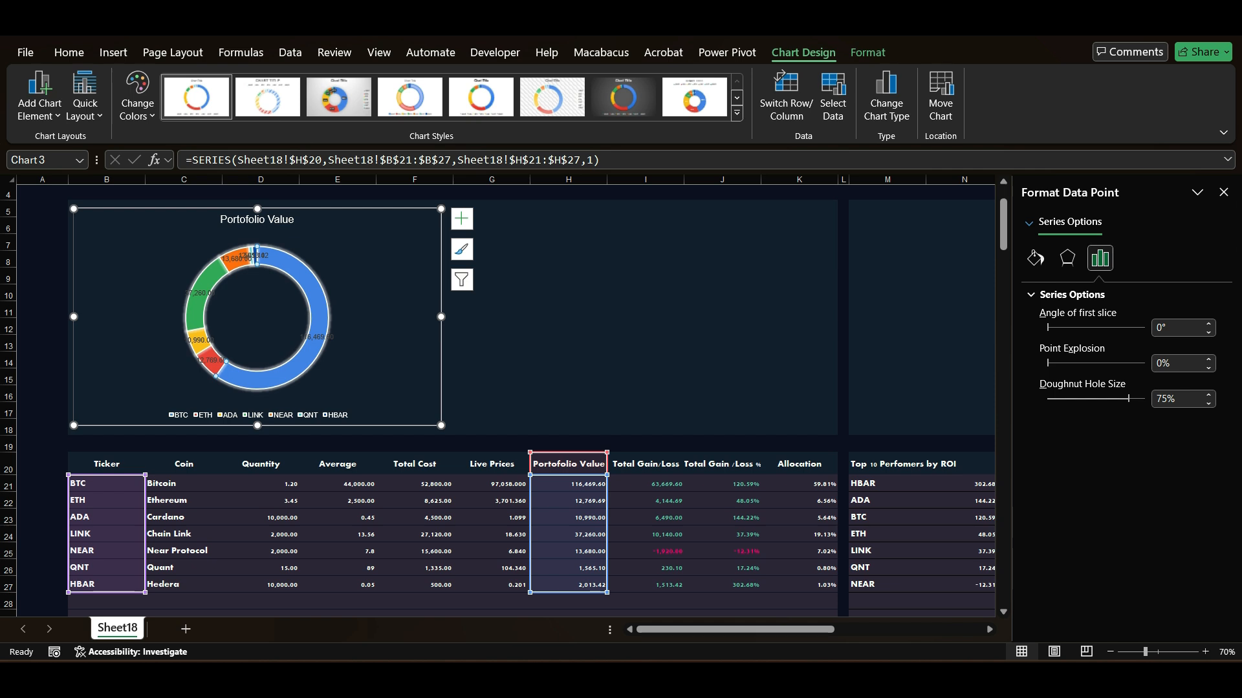
left_click(317, 337)
left_click(1133, 258)
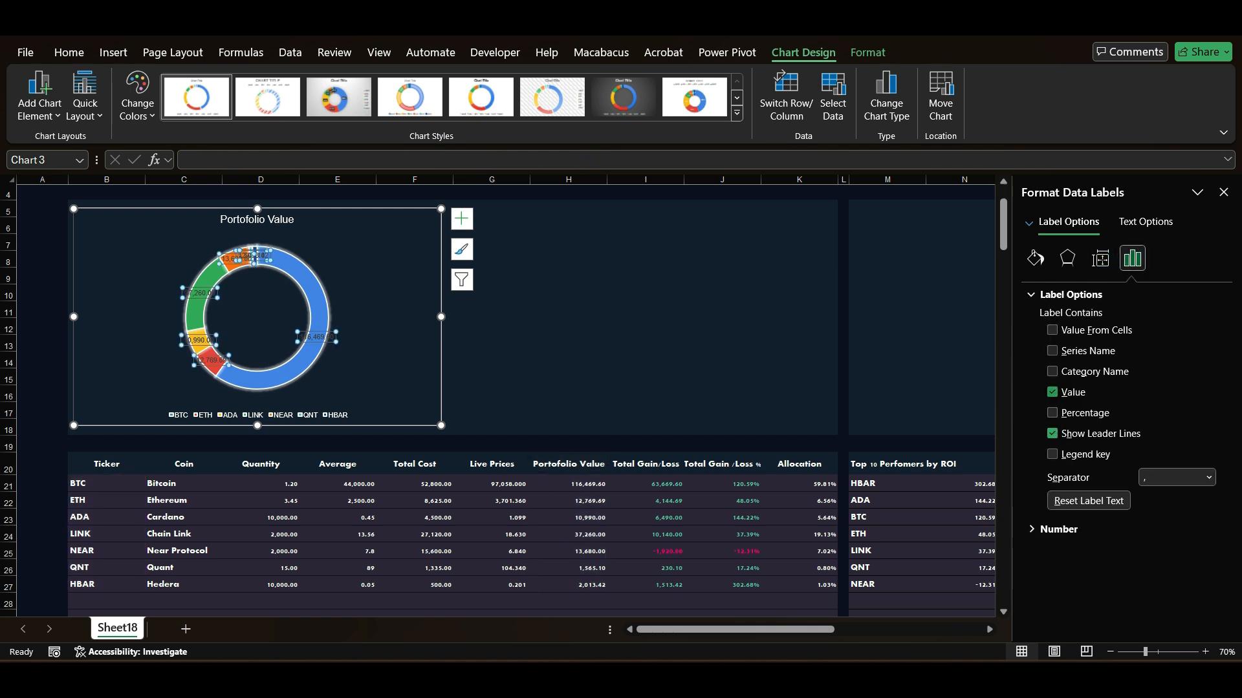
left_click(1052, 392)
left_click(1052, 414)
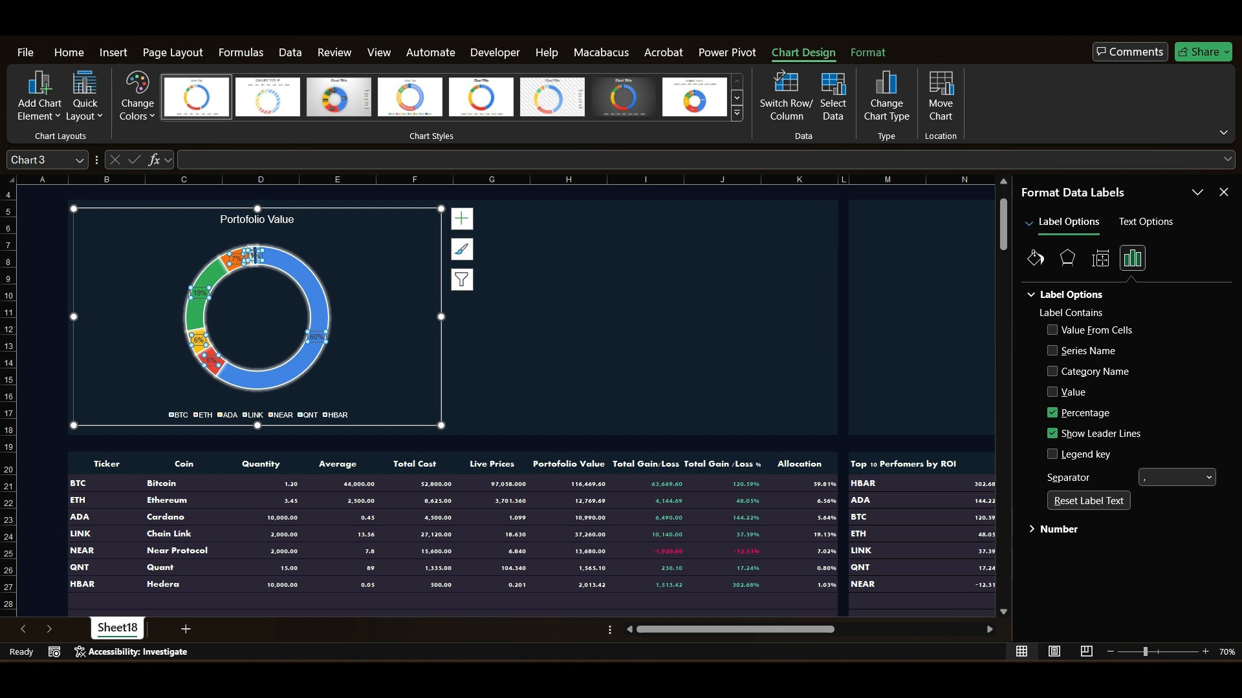
Give the doughnut's data labels a solid black fill
left_click(1034, 259)
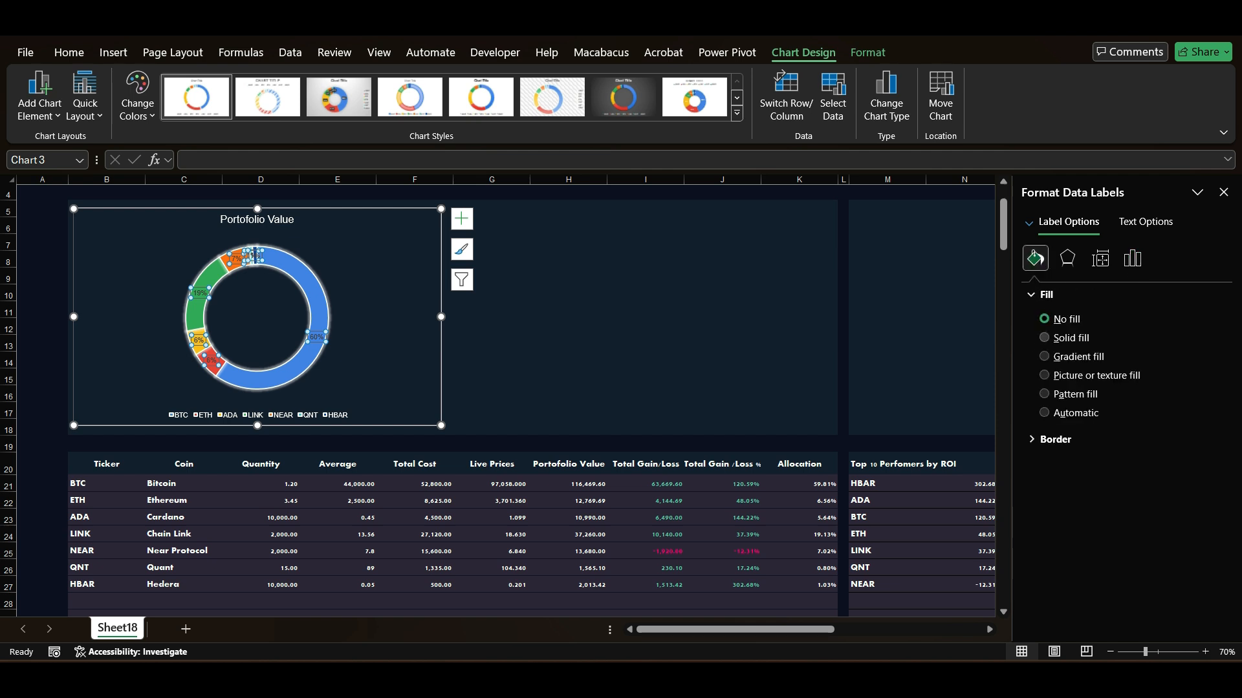
left_click(1045, 338)
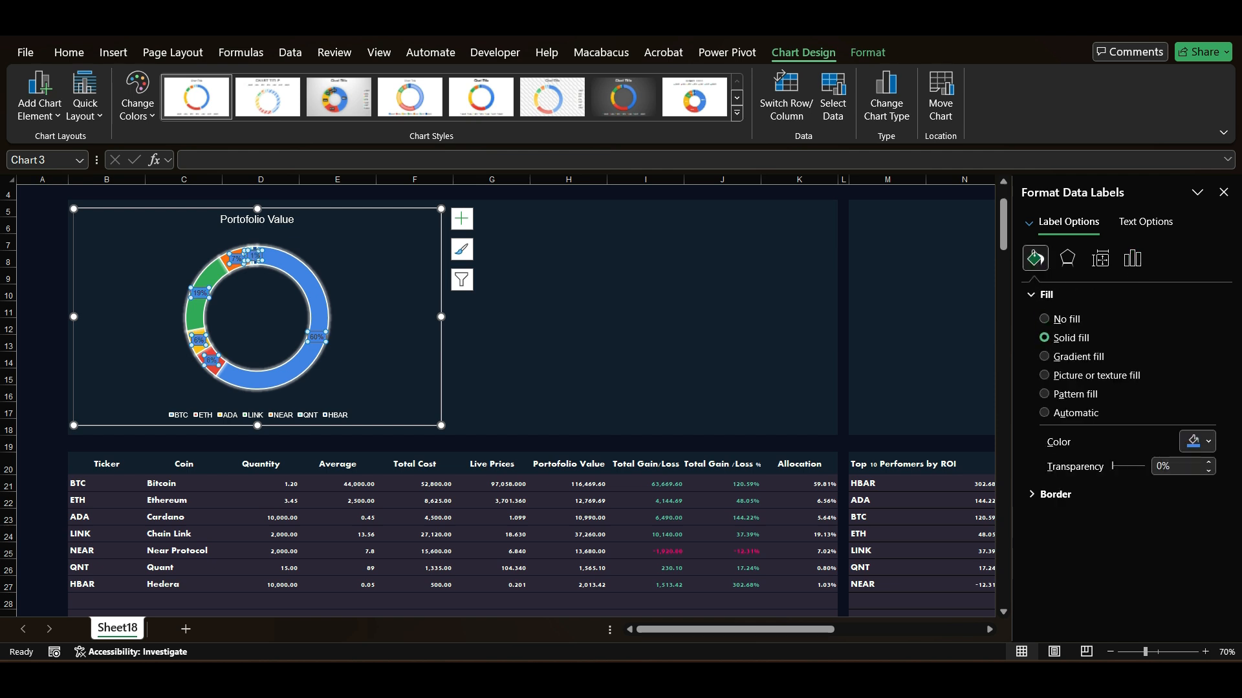
left_click(1198, 442)
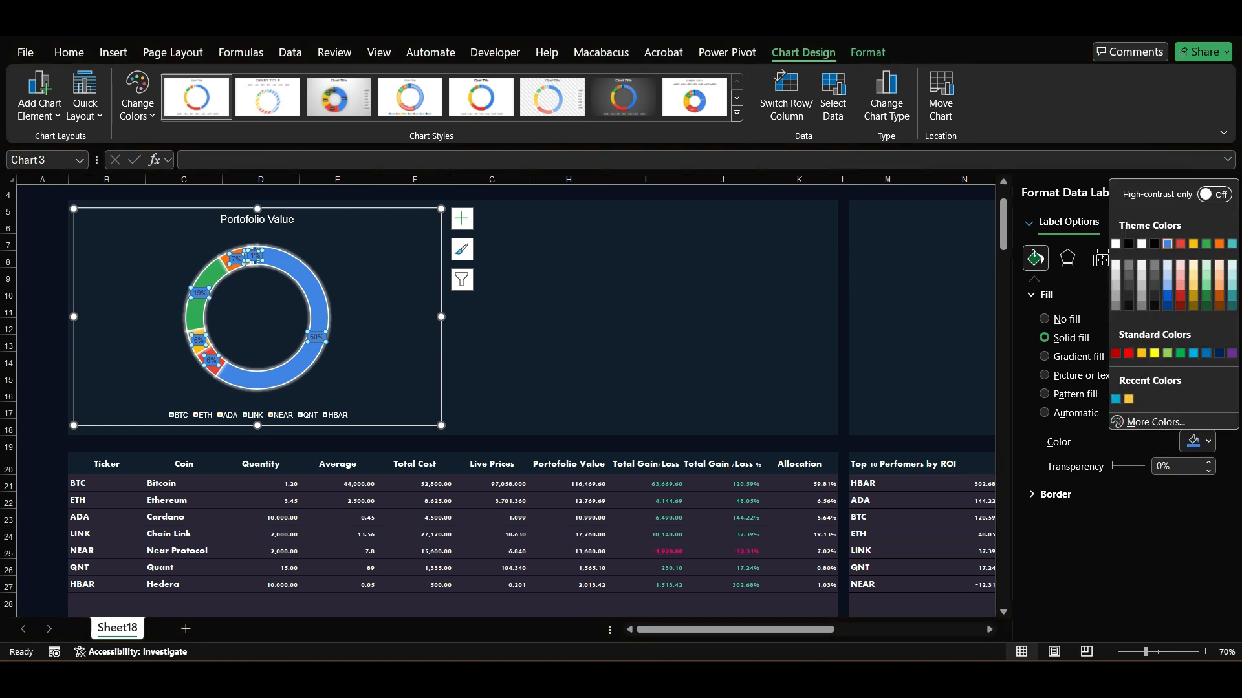
left_click(1129, 244)
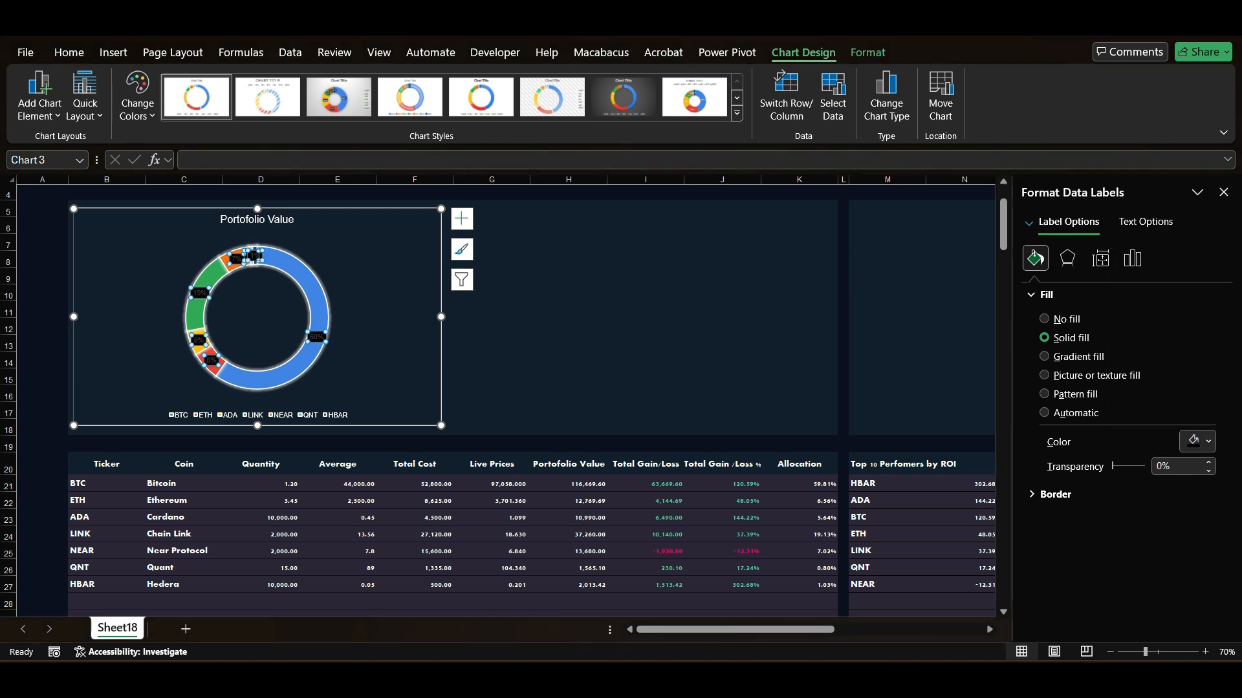
Set the font colour of all the doughnut's percentage labels to white
left_click(200, 293)
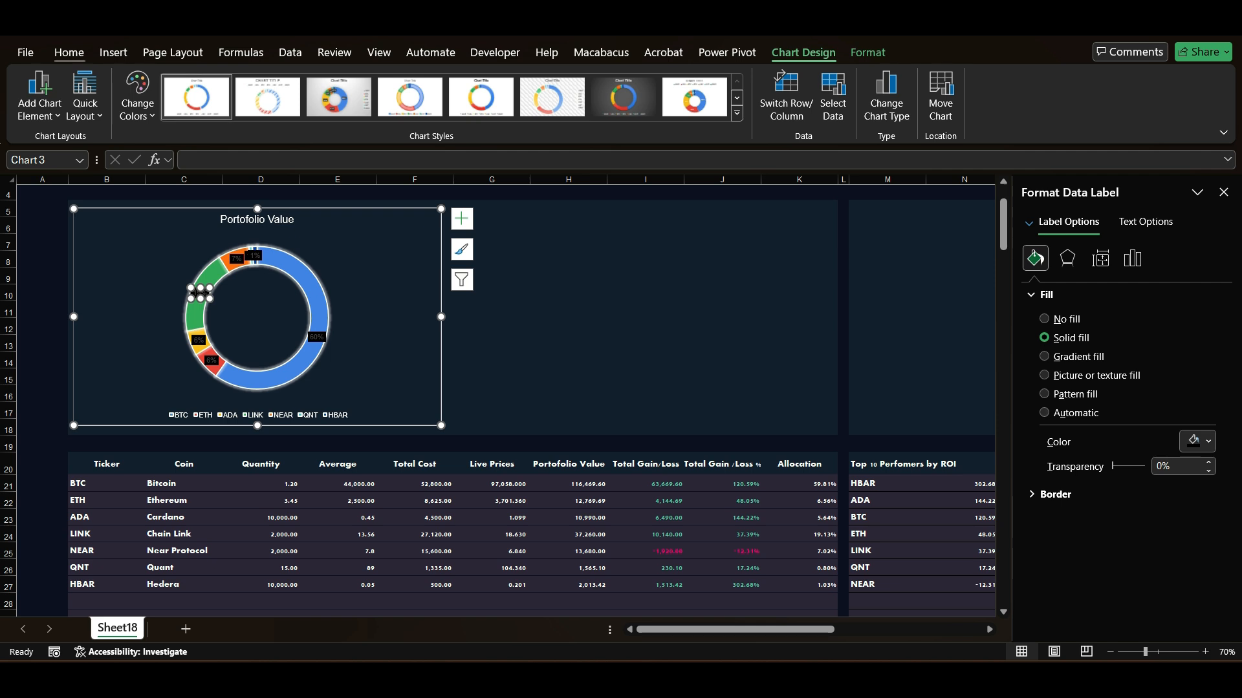
left_click(70, 53)
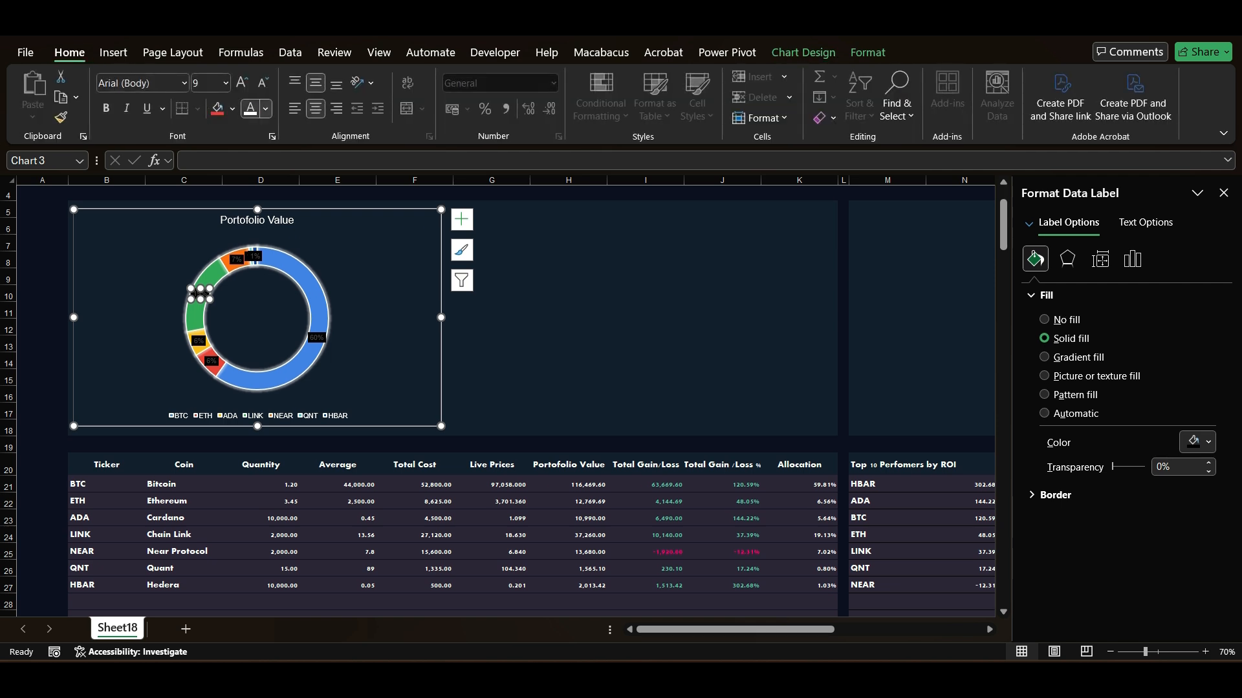
left_click(265, 109)
left_click(248, 208)
left_click(144, 284)
left_click(200, 294)
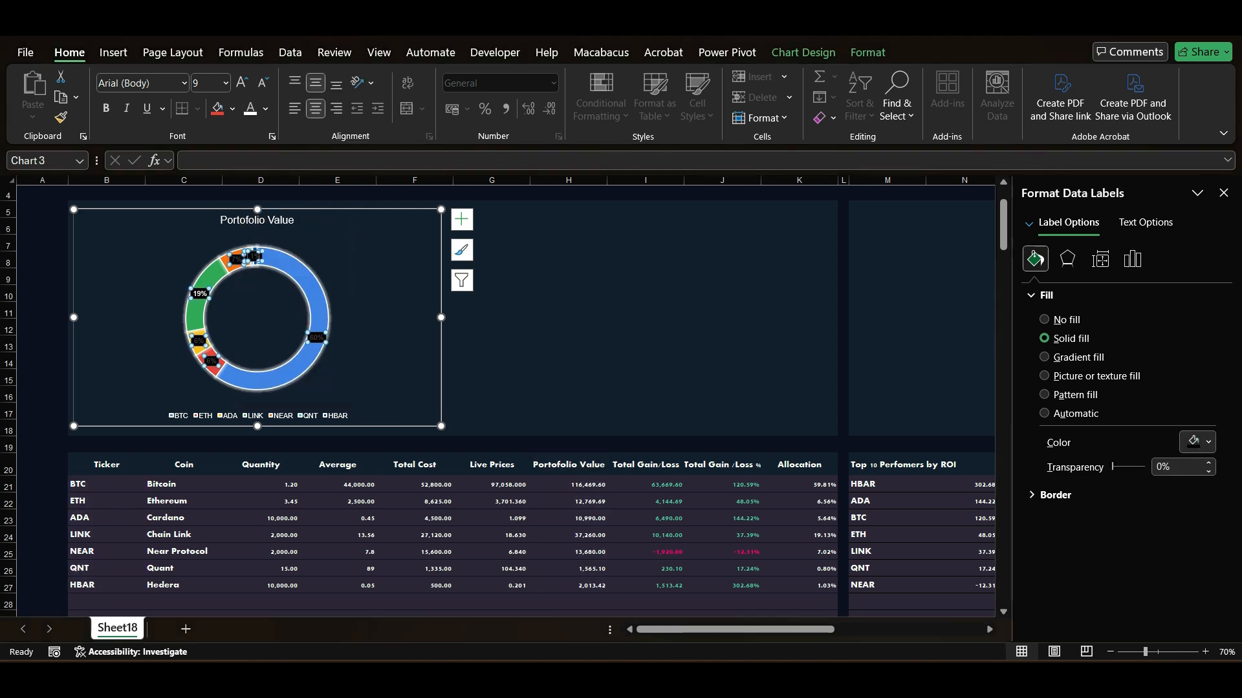
left_click(250, 108)
left_click(568, 360)
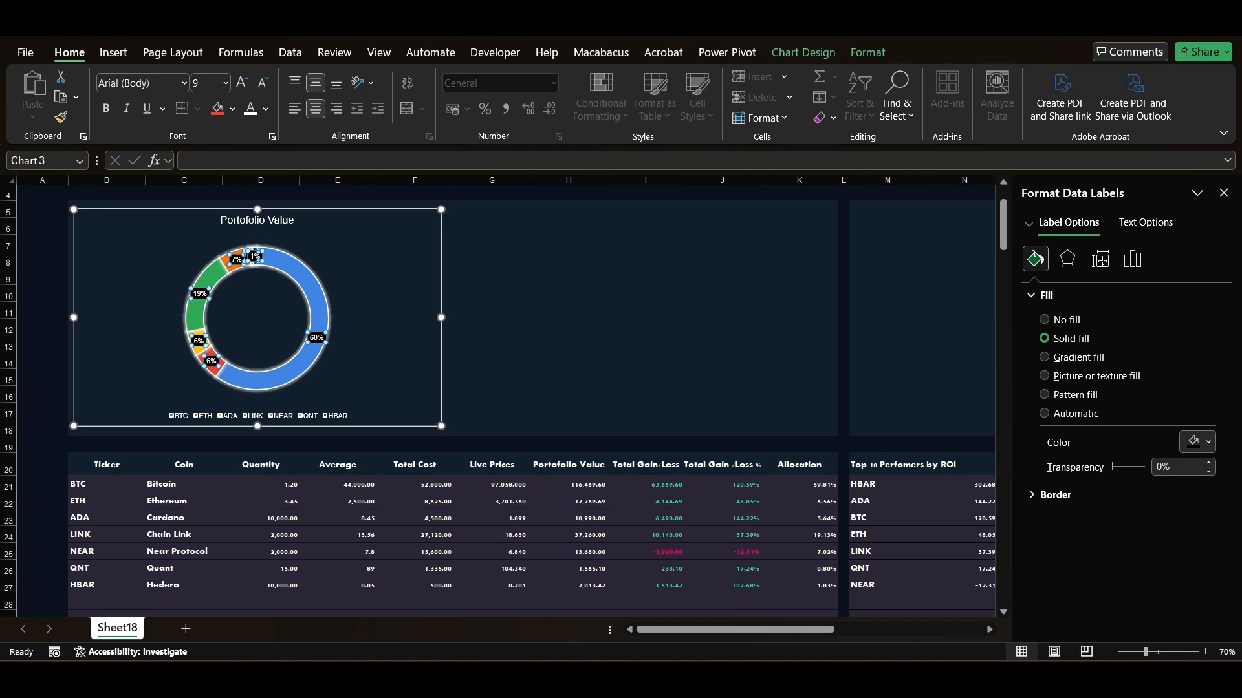
Set the doughnut chart's legend position to Right
scroll(568, 360, "up", 1)
left_click(256, 307)
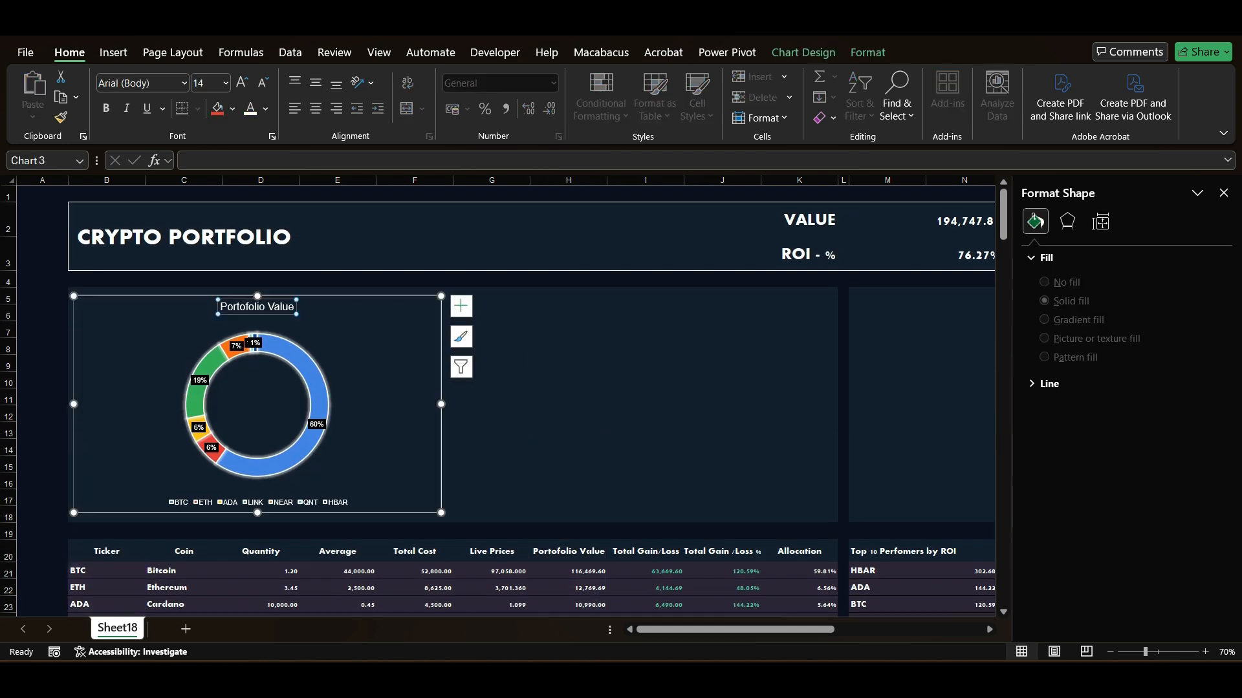
left_click(259, 503)
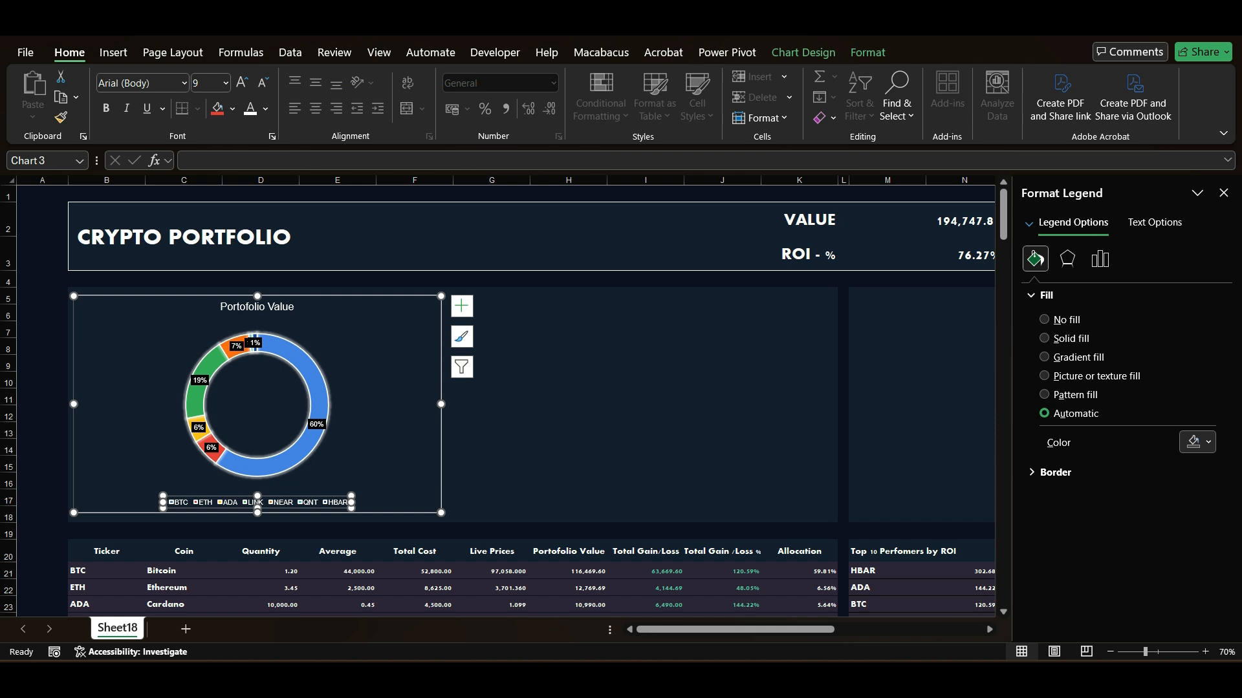
left_click(1100, 259)
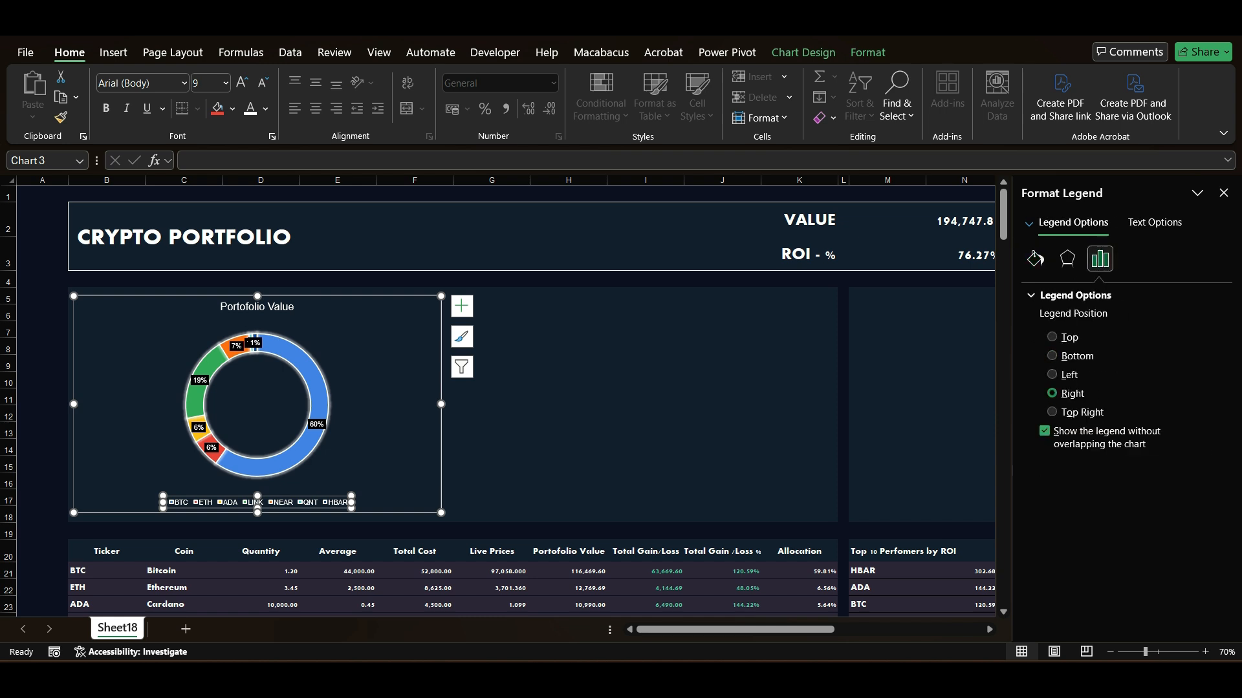
left_click(1051, 393)
left_click(568, 364)
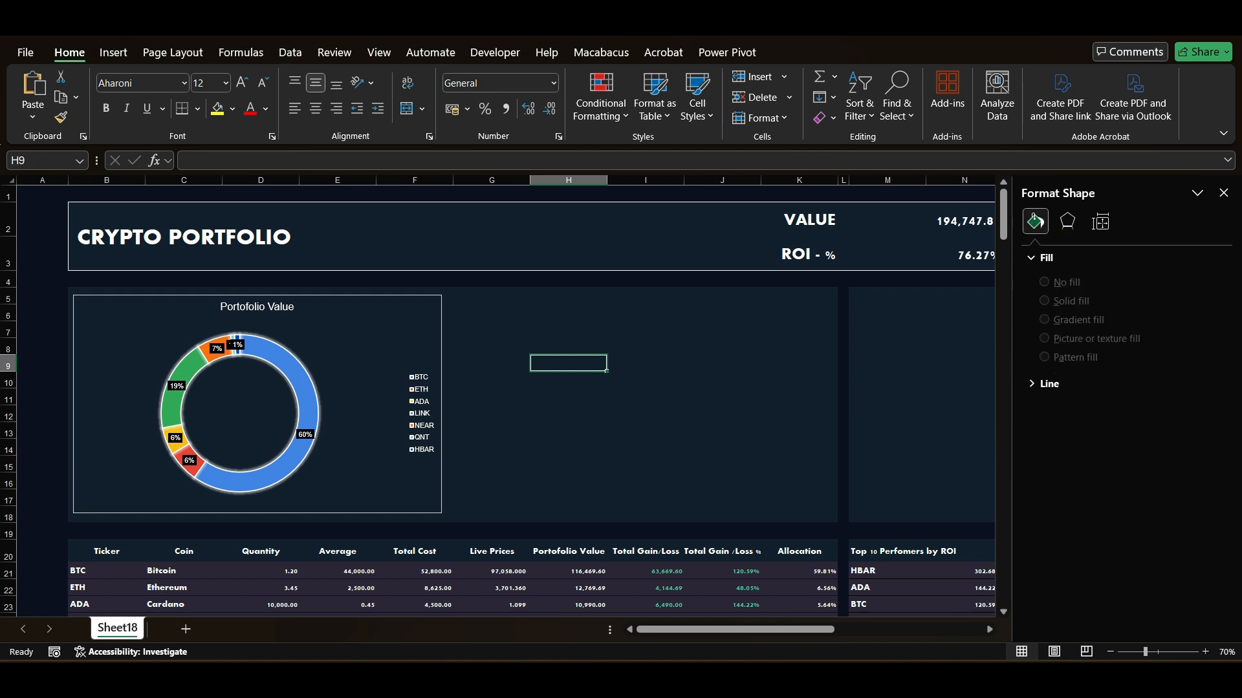
Set the doughnut chart's legend position to Top Right
left_click(422, 413)
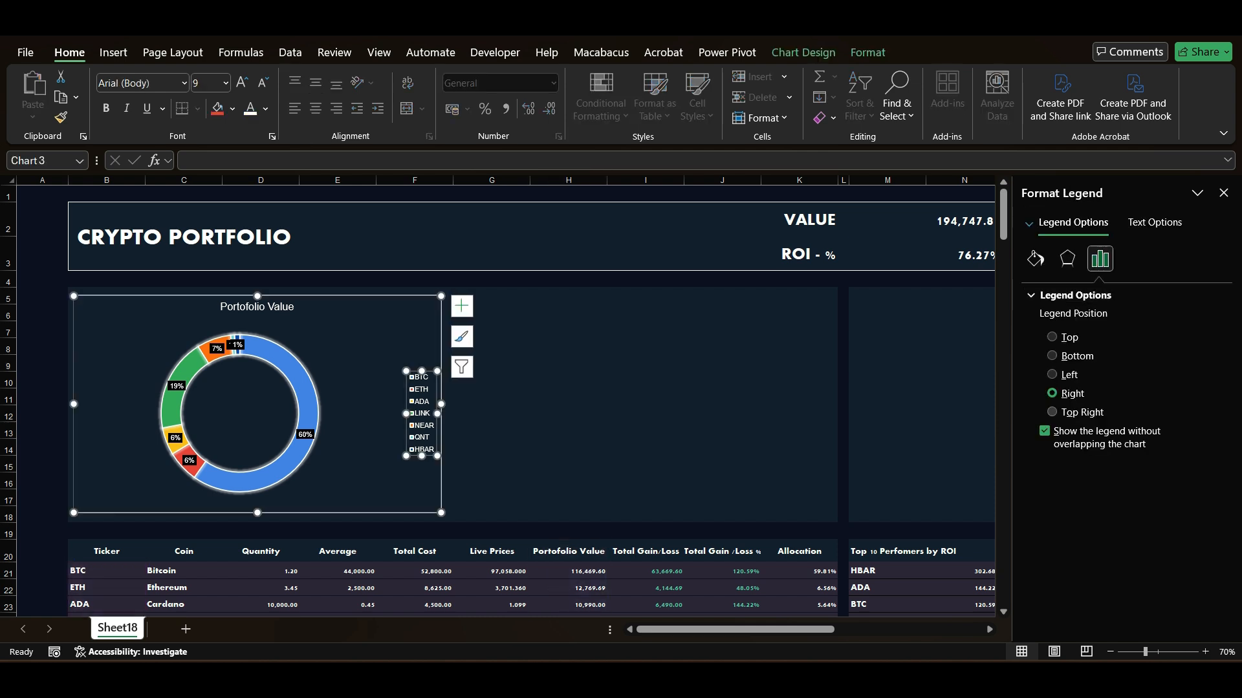
left_click(1052, 412)
left_click(569, 347)
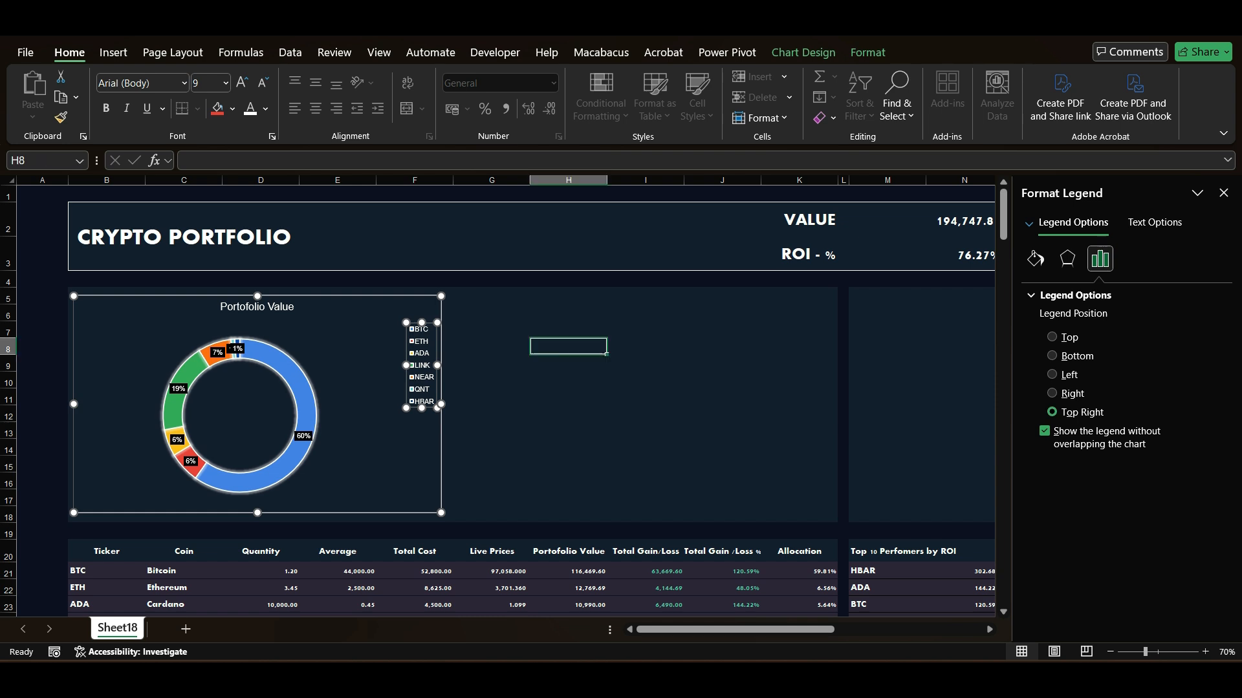
Delete the Portofolio Value title from the doughnut chart
scroll(312, 421, "down", 1)
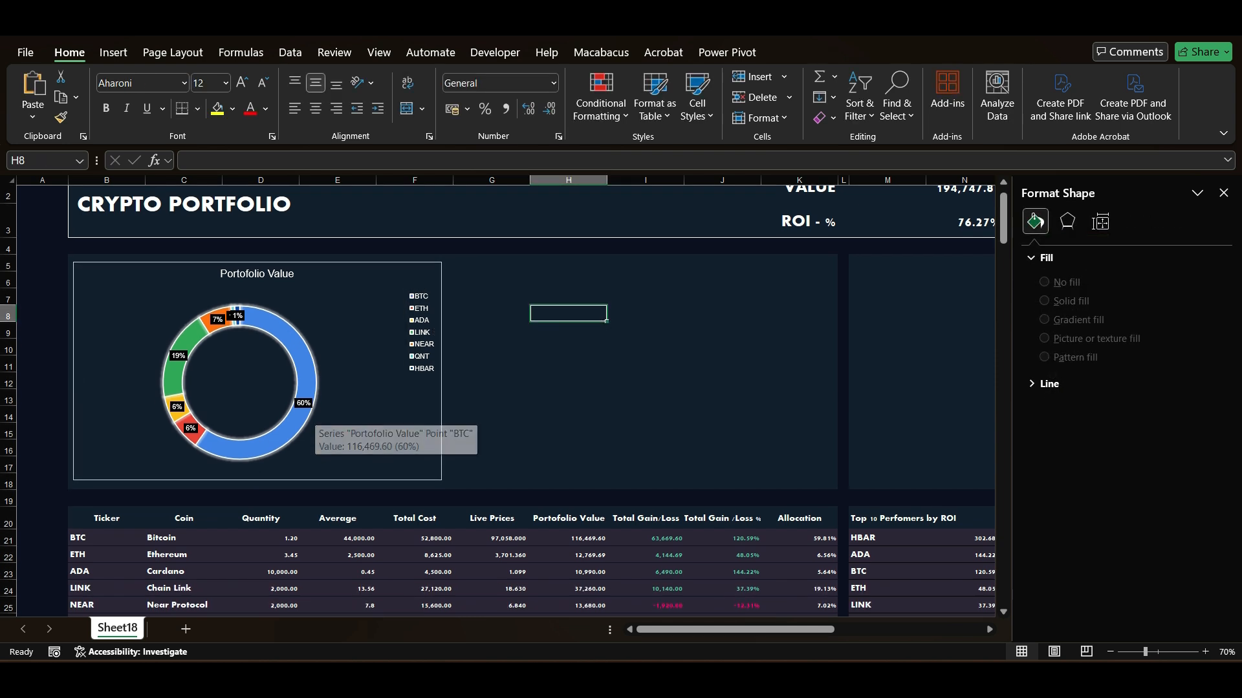
left_click(277, 274)
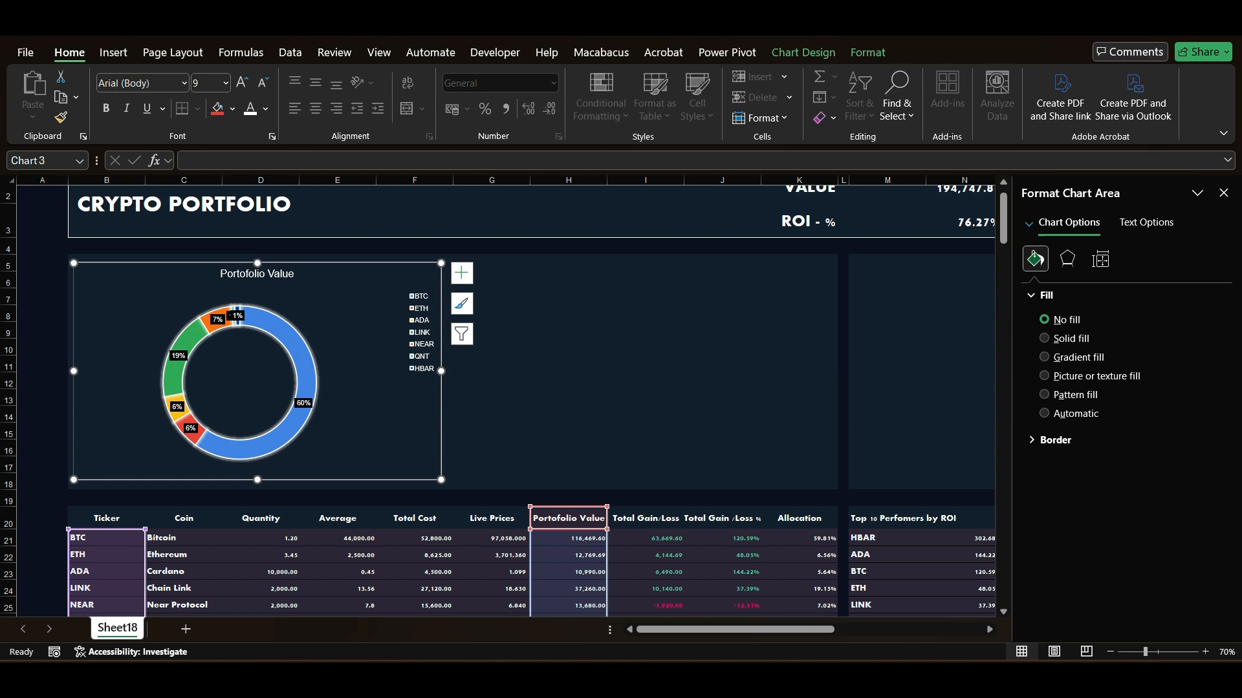
left_click(277, 274)
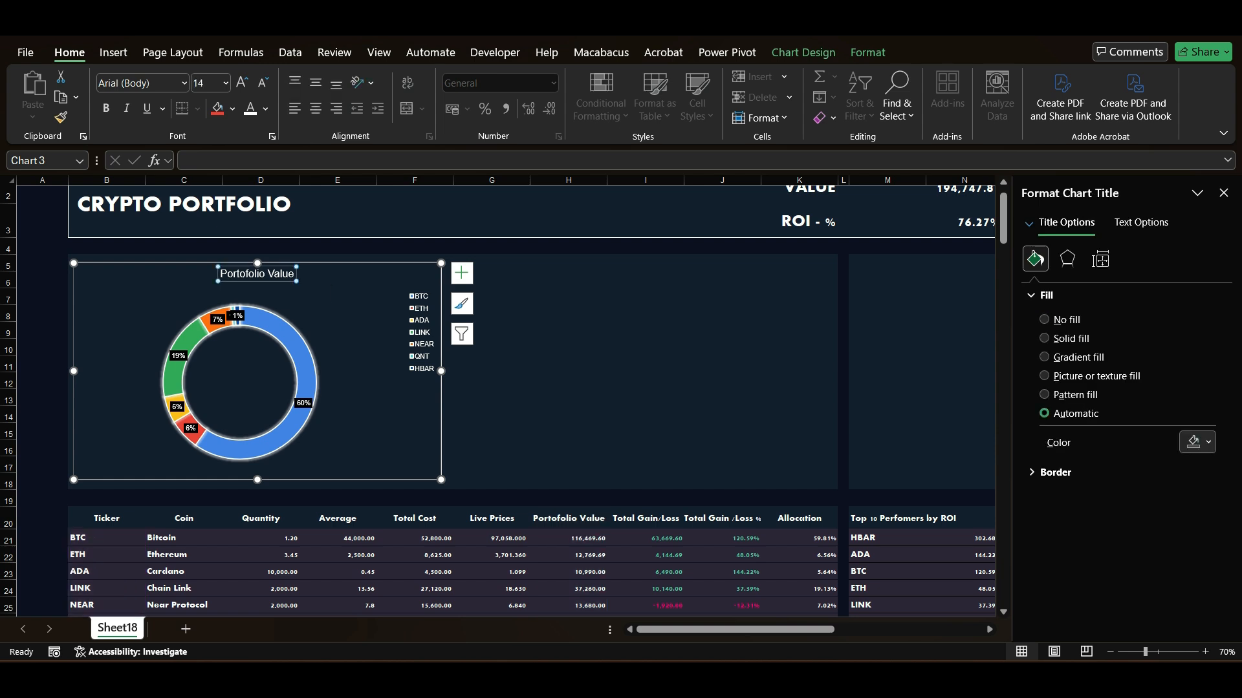
key("Delete")
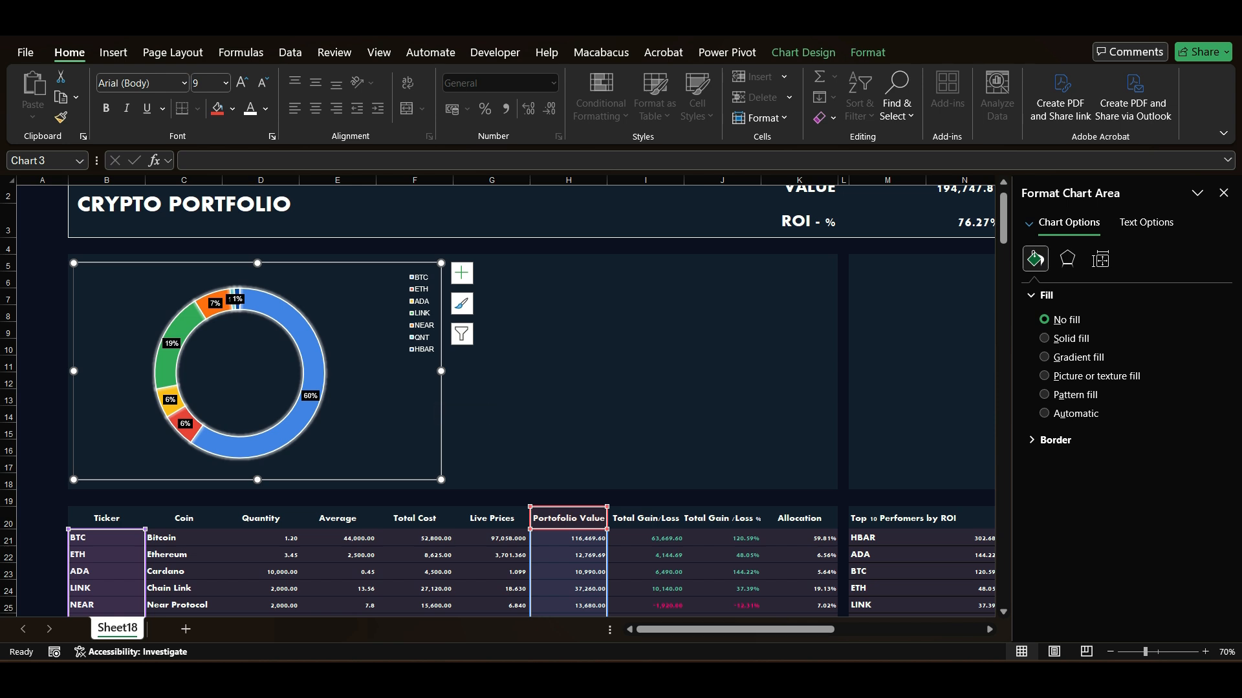
scroll(505, 401, "down", 1)
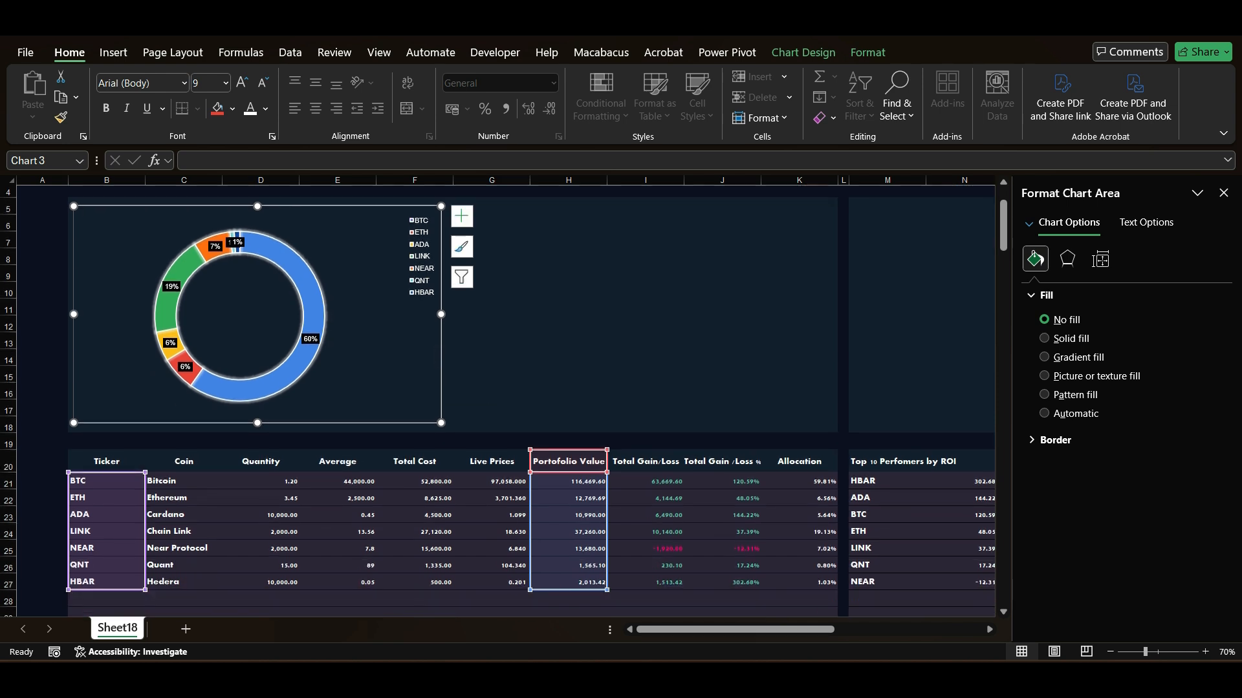
scroll(506, 401, "up", 1)
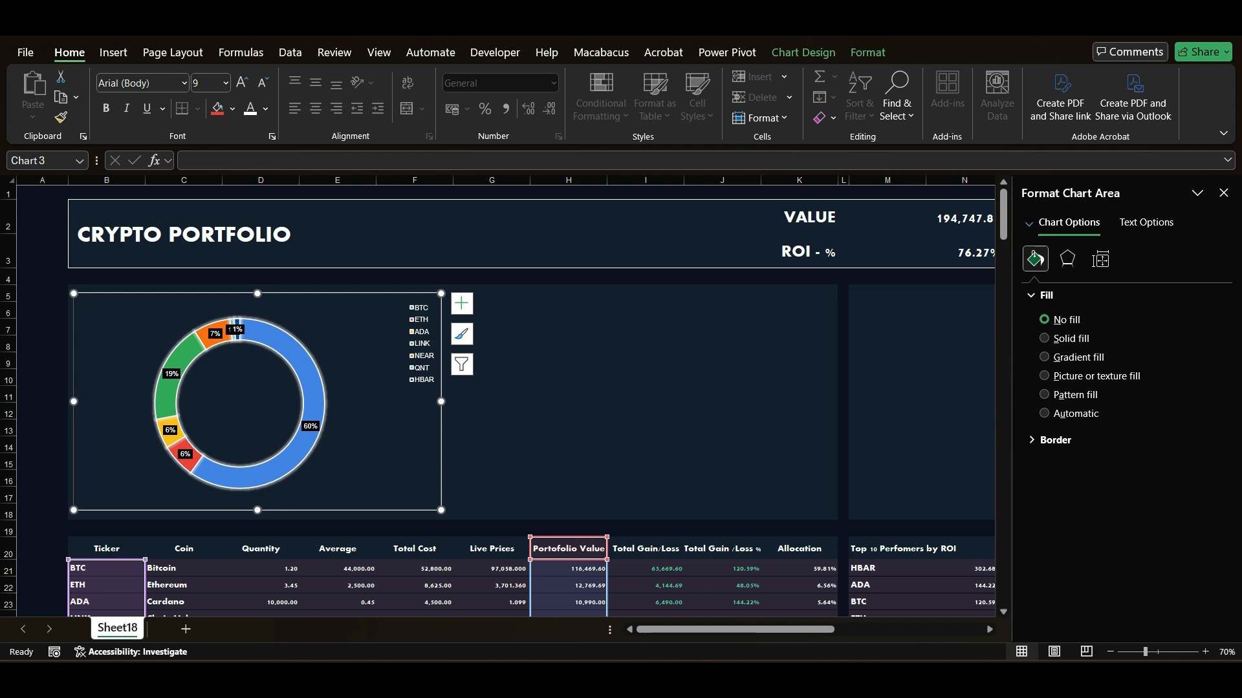
left_click(497, 395)
scroll(498, 395, "down", 3)
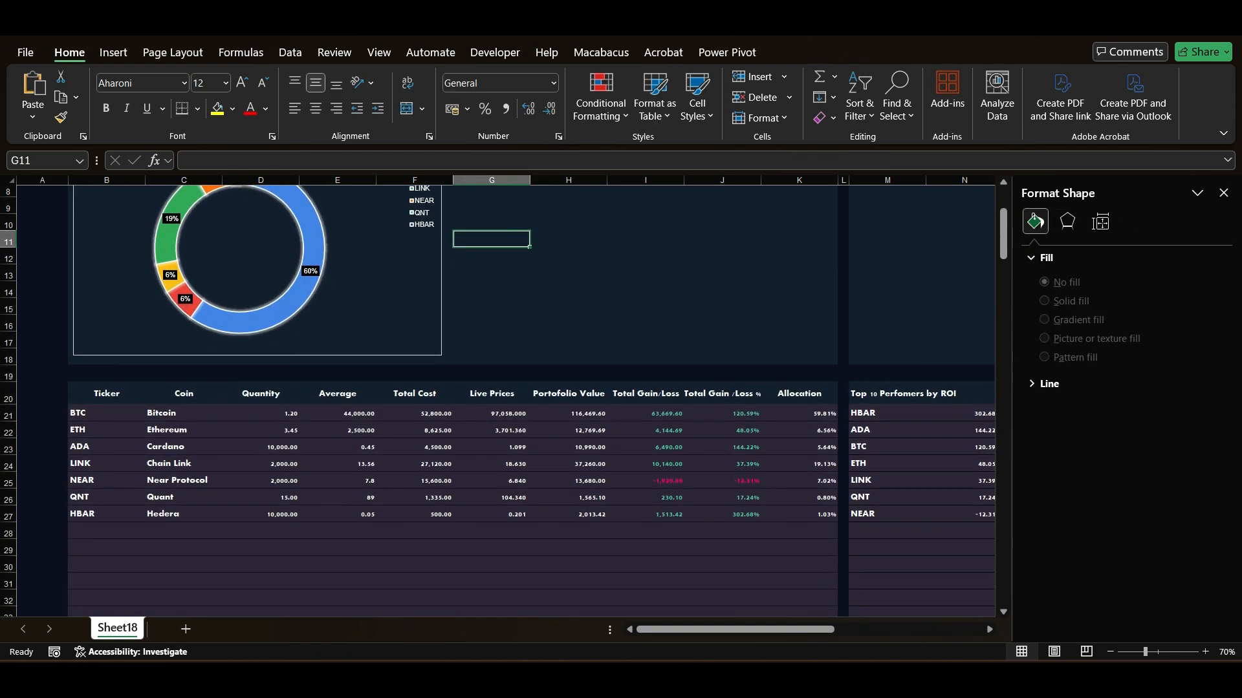
scroll(498, 395, "up", 3)
scroll(498, 395, "down", 3)
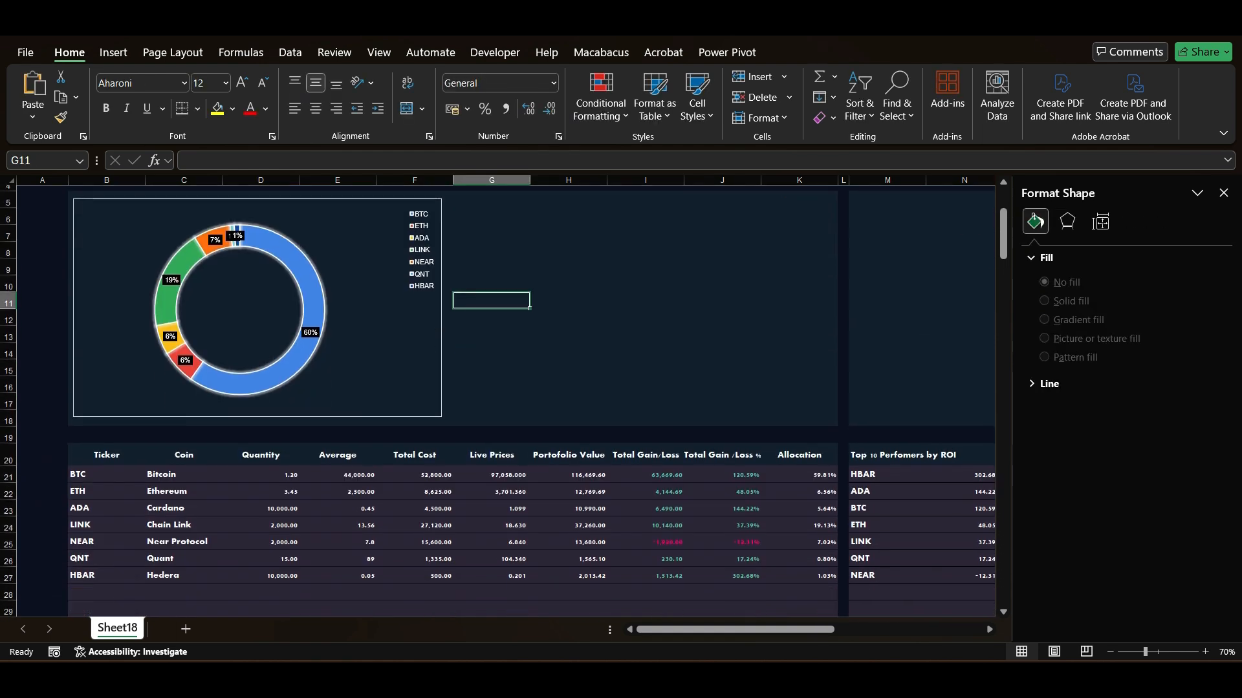
scroll(498, 395, "up", 1)
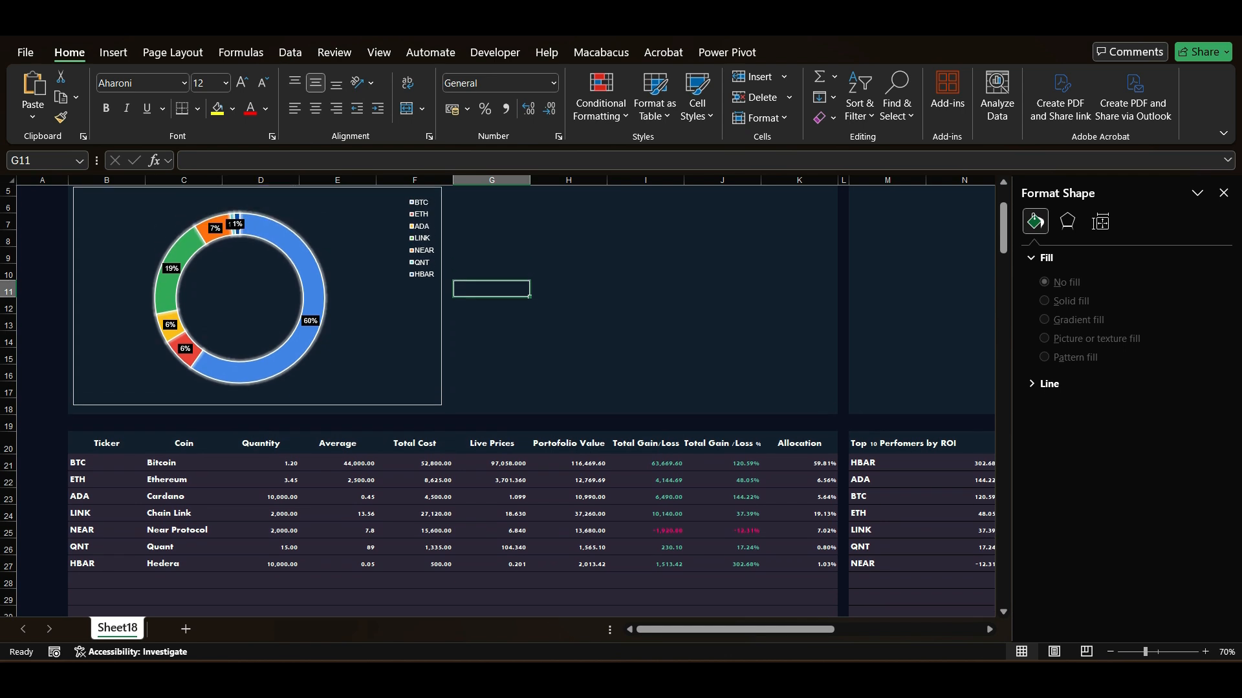
scroll(498, 395, "down", 1)
scroll(498, 395, "up", 1)
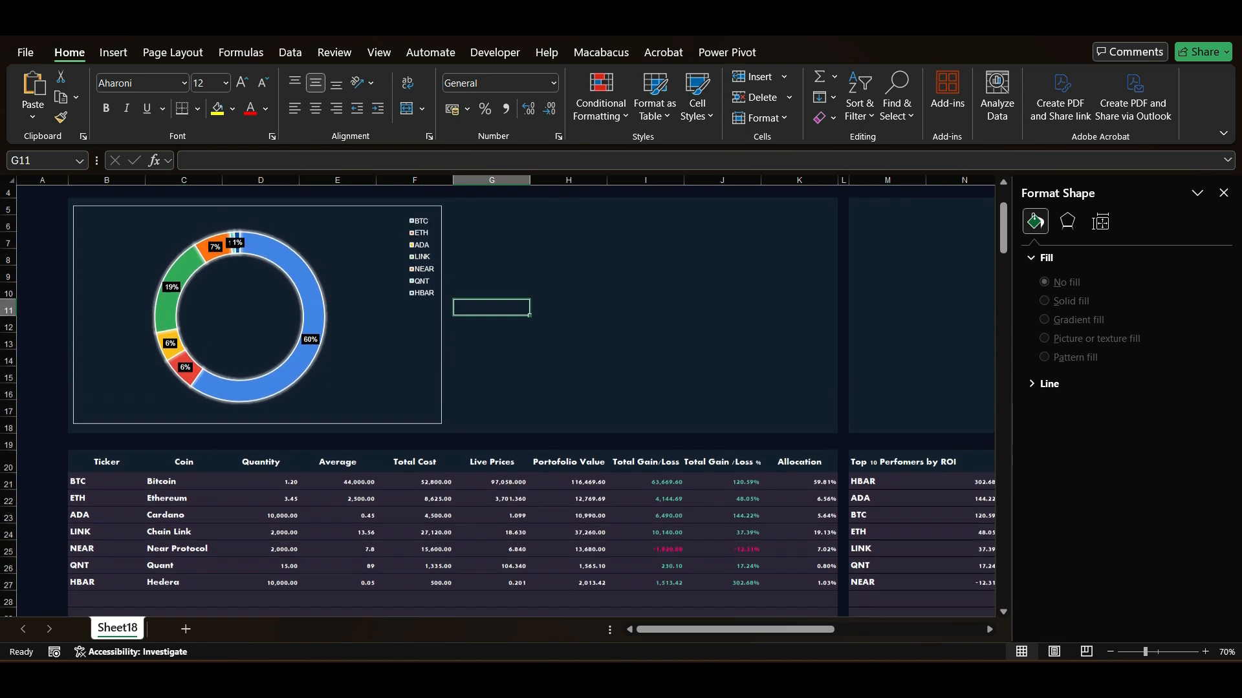
Insert a 2-D clustered column chart from the Ticker, Total Cost and Portofolio Value columns, rows 20 to 27
left_click_drag(107, 464, 107, 585)
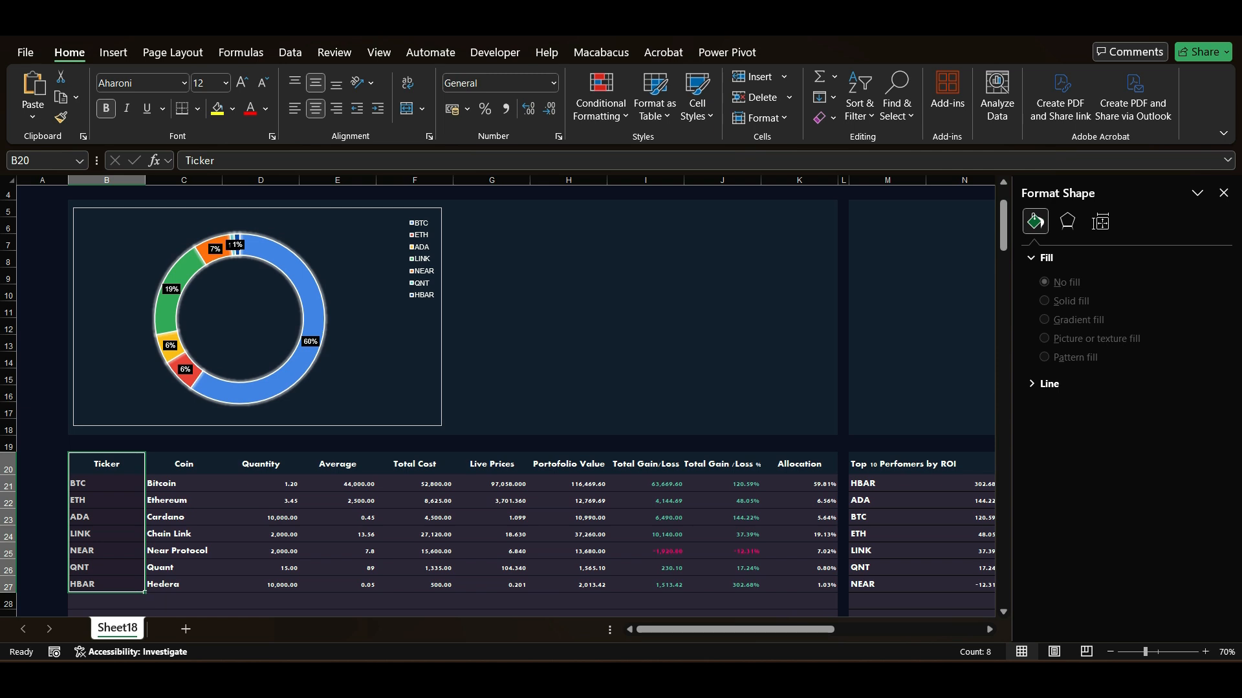
left_click_drag(415, 464, 414, 584, "ctrl")
left_click_drag(569, 465, 569, 585, "ctrl")
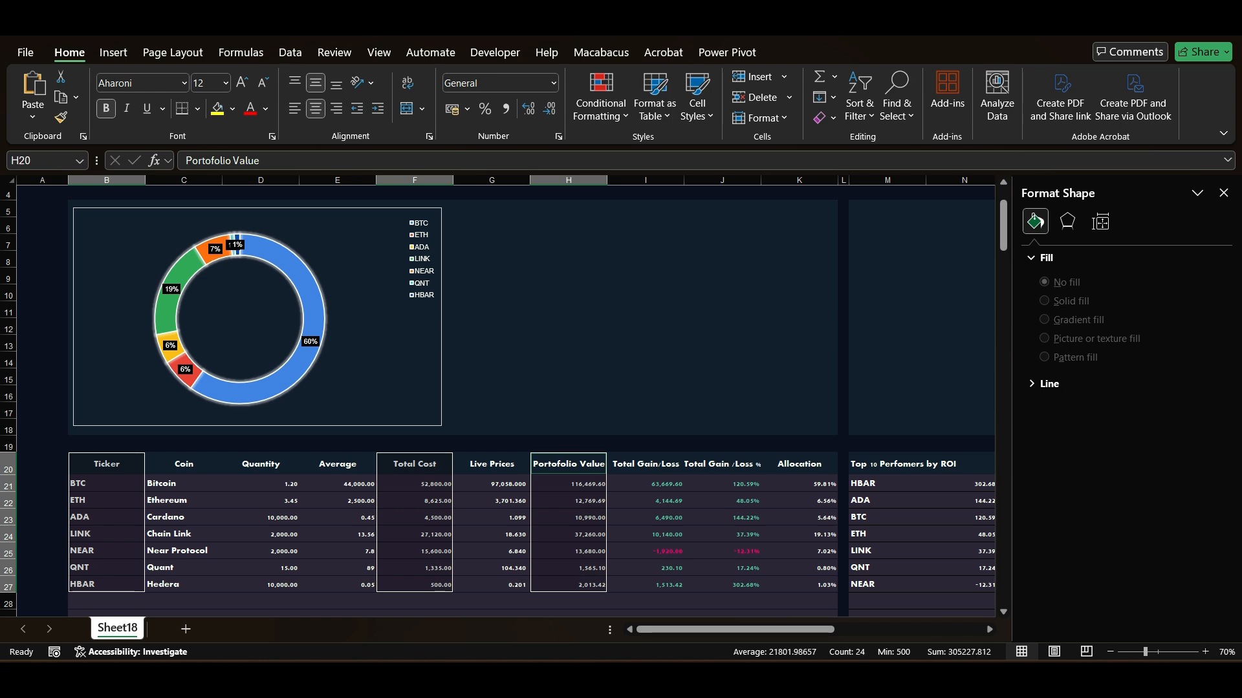
left_click(113, 52)
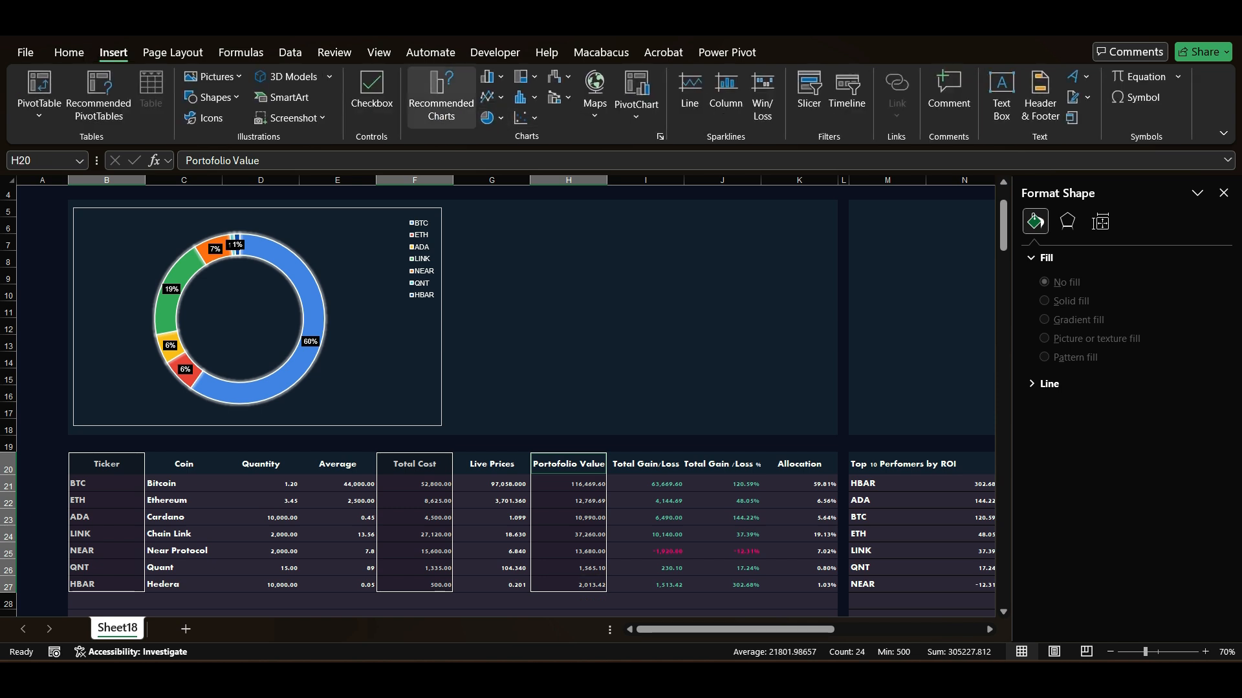
left_click(492, 76)
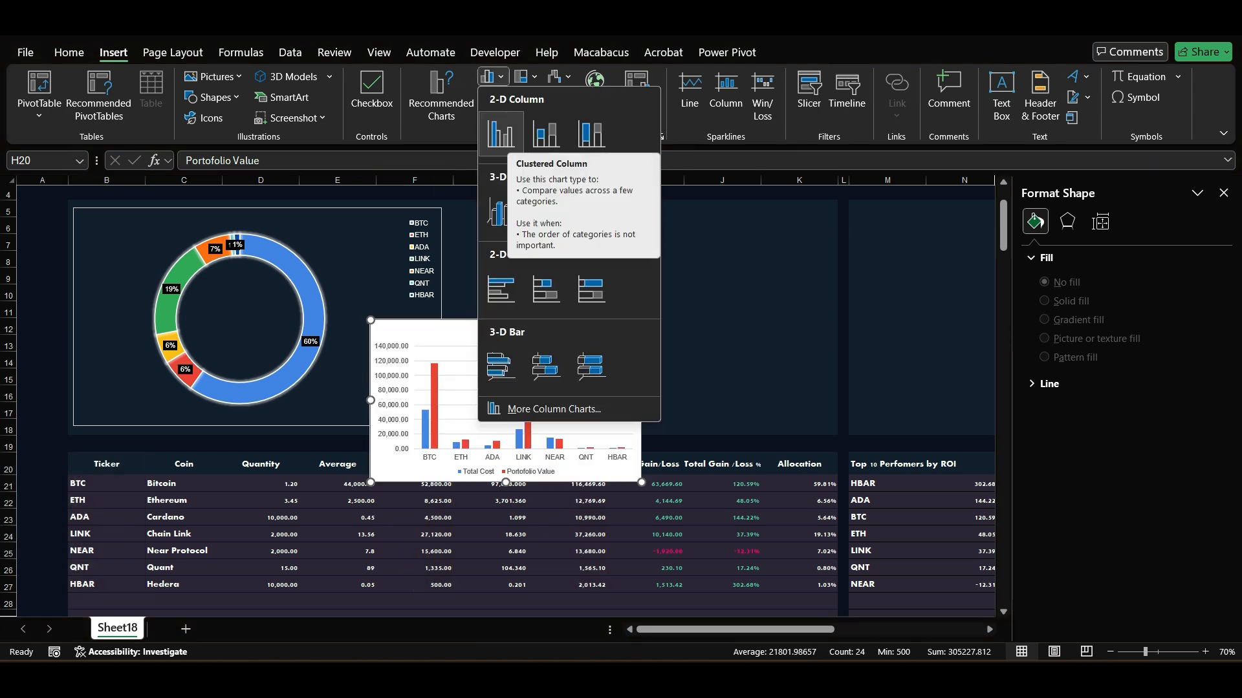
left_click(501, 133)
Place the column chart beside the doughnut and resize it to fill the rest of the dark panel up to column K
left_click_drag(517, 336, 594, 223)
left_click_drag(582, 369, 583, 424)
left_click_drag(719, 317, 827, 316)
scroll(827, 316, "right", 2)
scroll(546, 322, "left", 1)
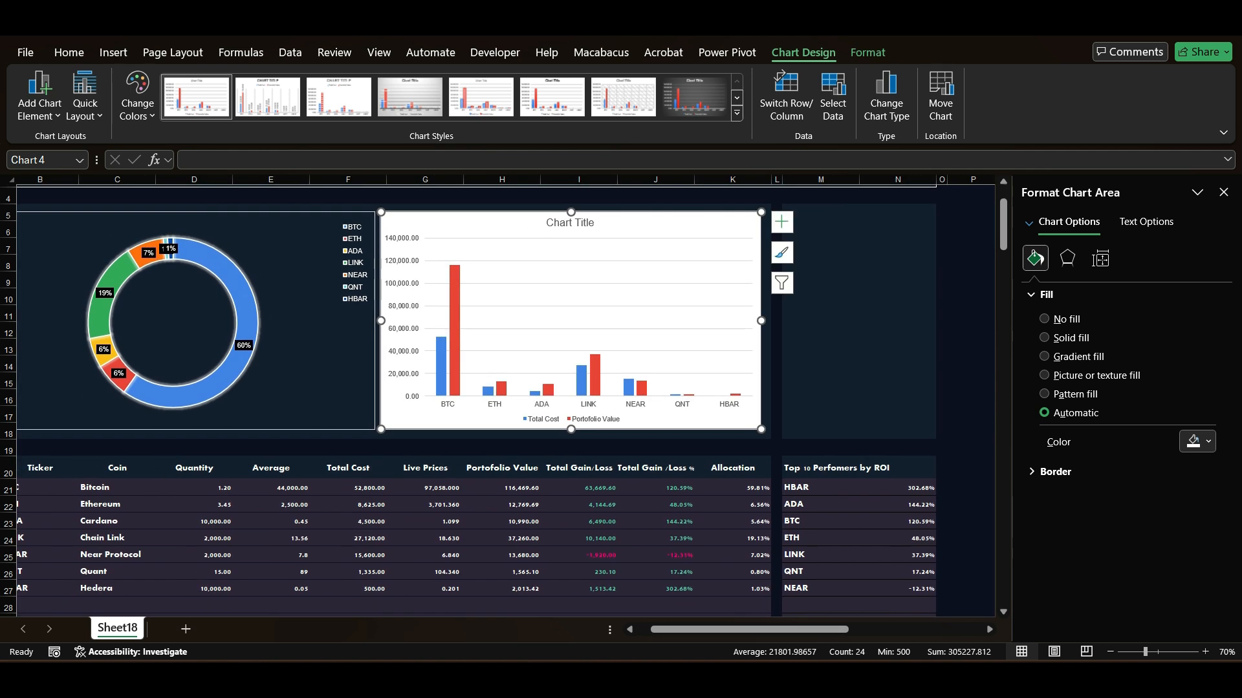
Delete the column chart's title and set both its plot area and chart area to No fill
left_click(570, 222)
key("Delete")
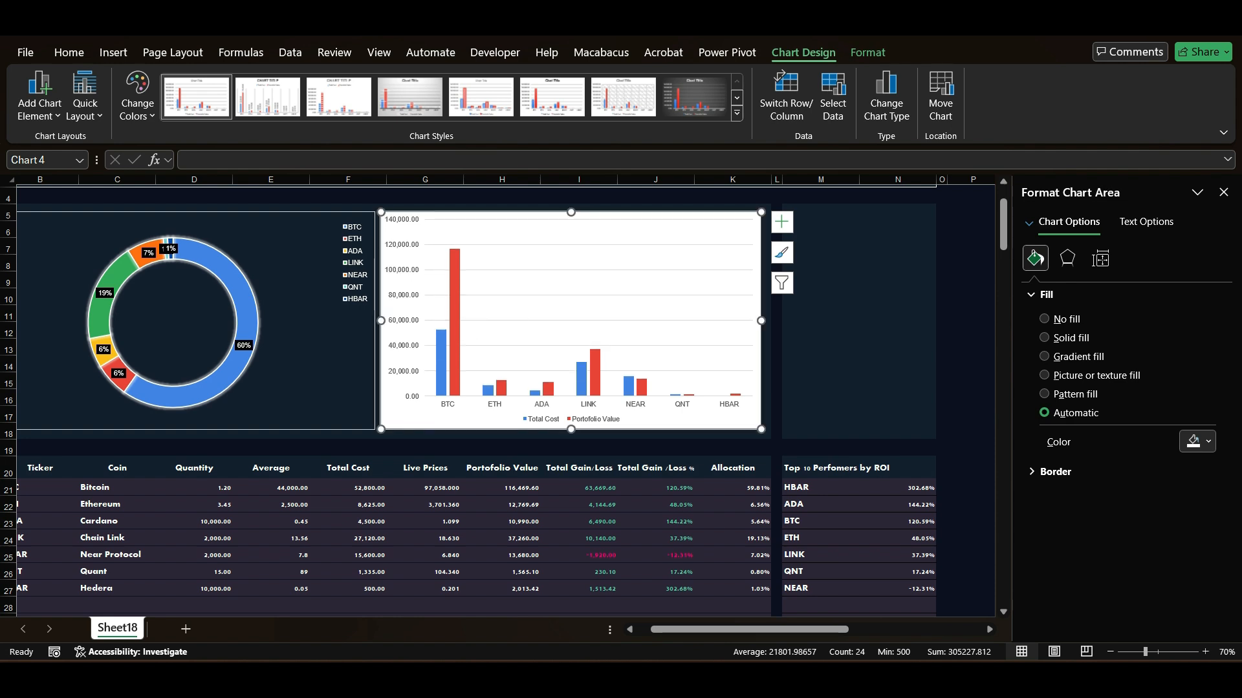
left_click(570, 279)
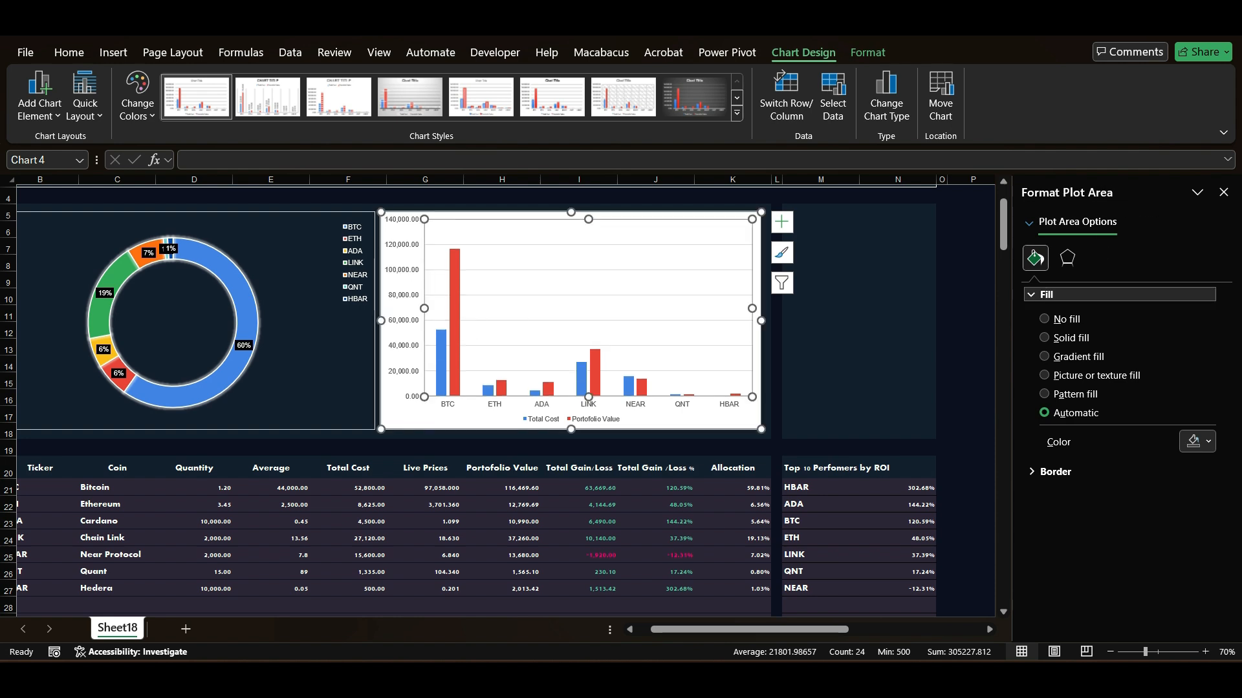
left_click(1045, 319)
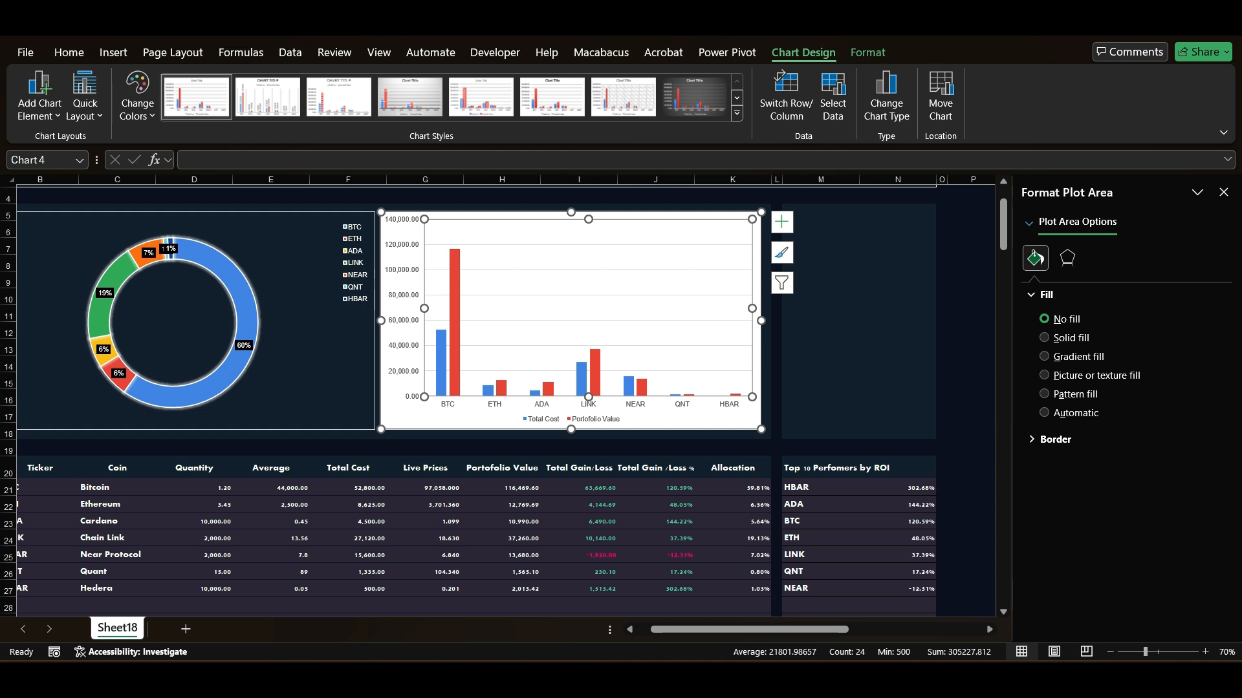
left_click(686, 419)
left_click(1045, 319)
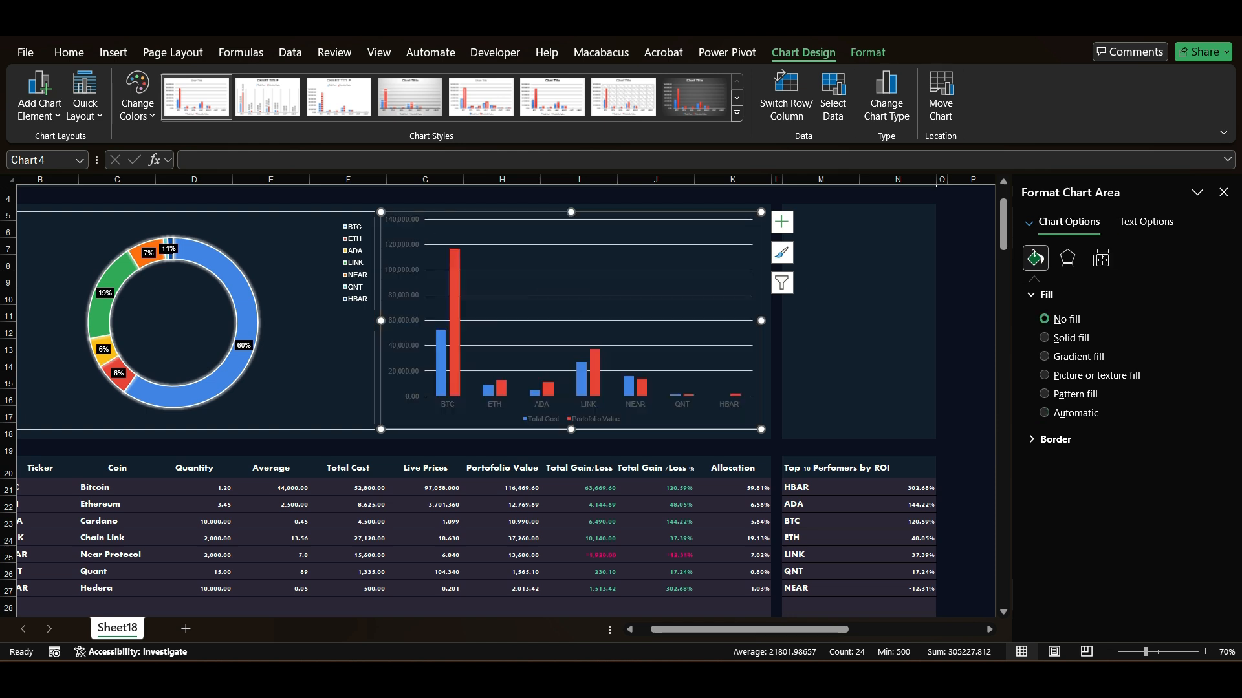
left_click(821, 331)
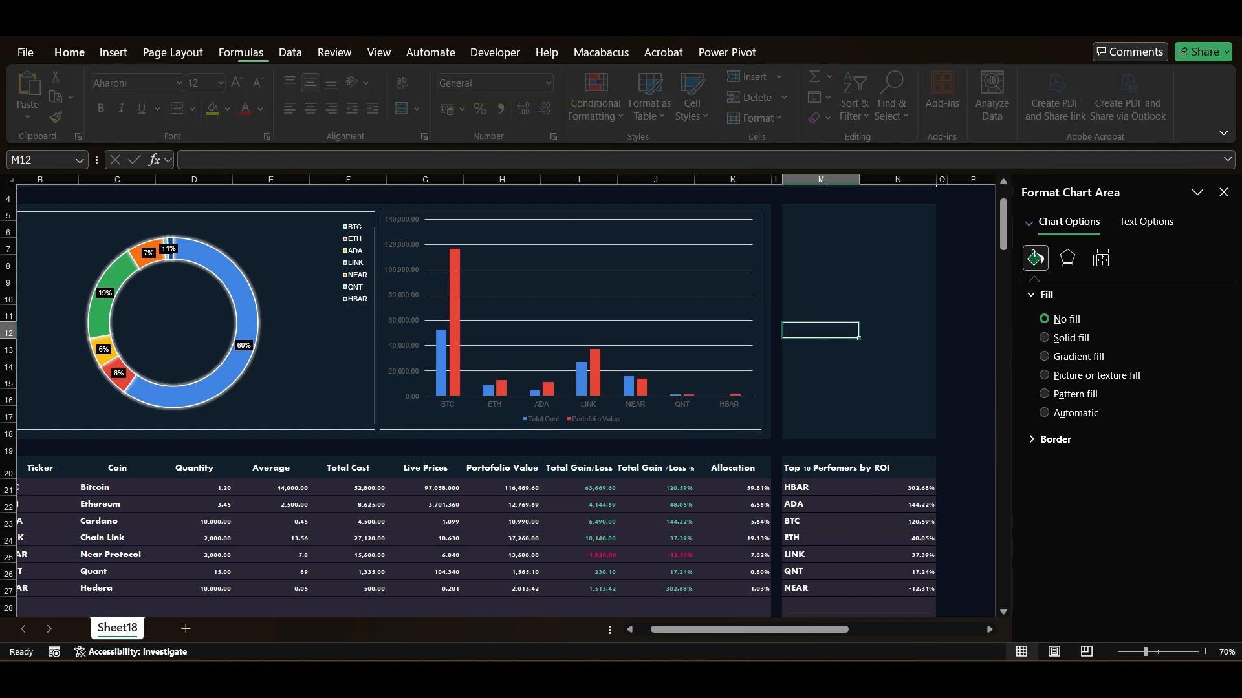
Set the font colour of the column chart's vertical and horizontal axis labels to white
left_click(404, 308)
left_click(404, 307)
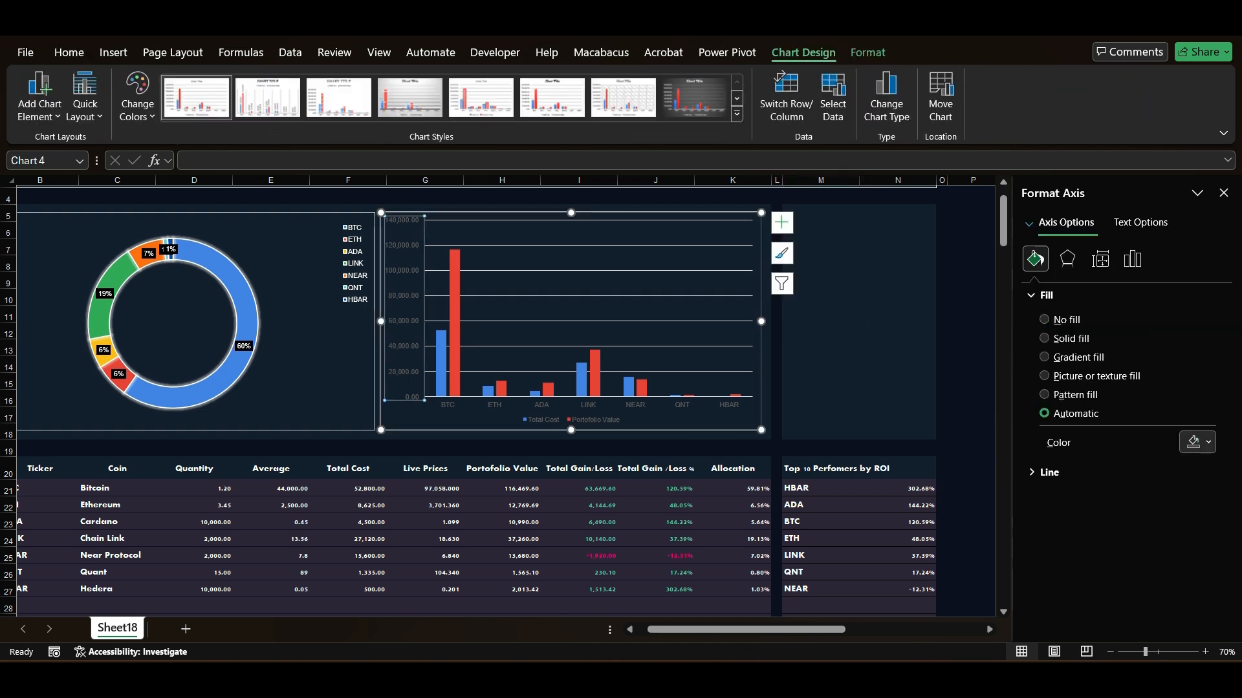
left_click(69, 53)
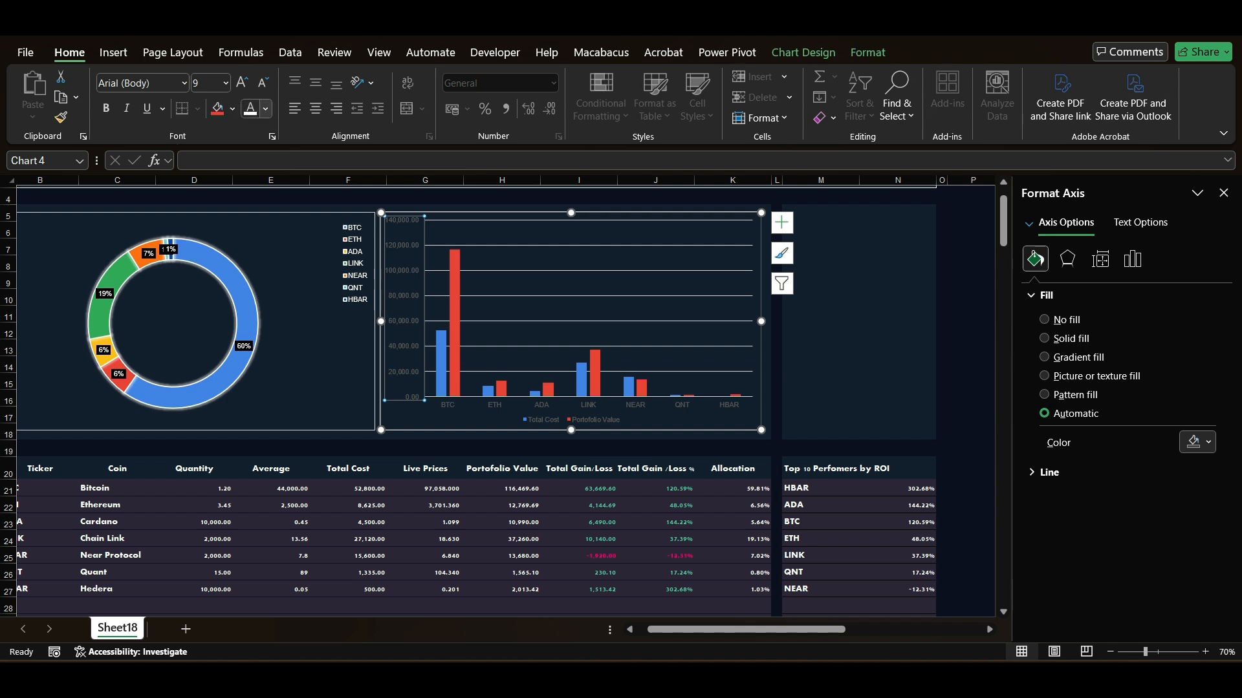
left_click(265, 108)
left_click(248, 208)
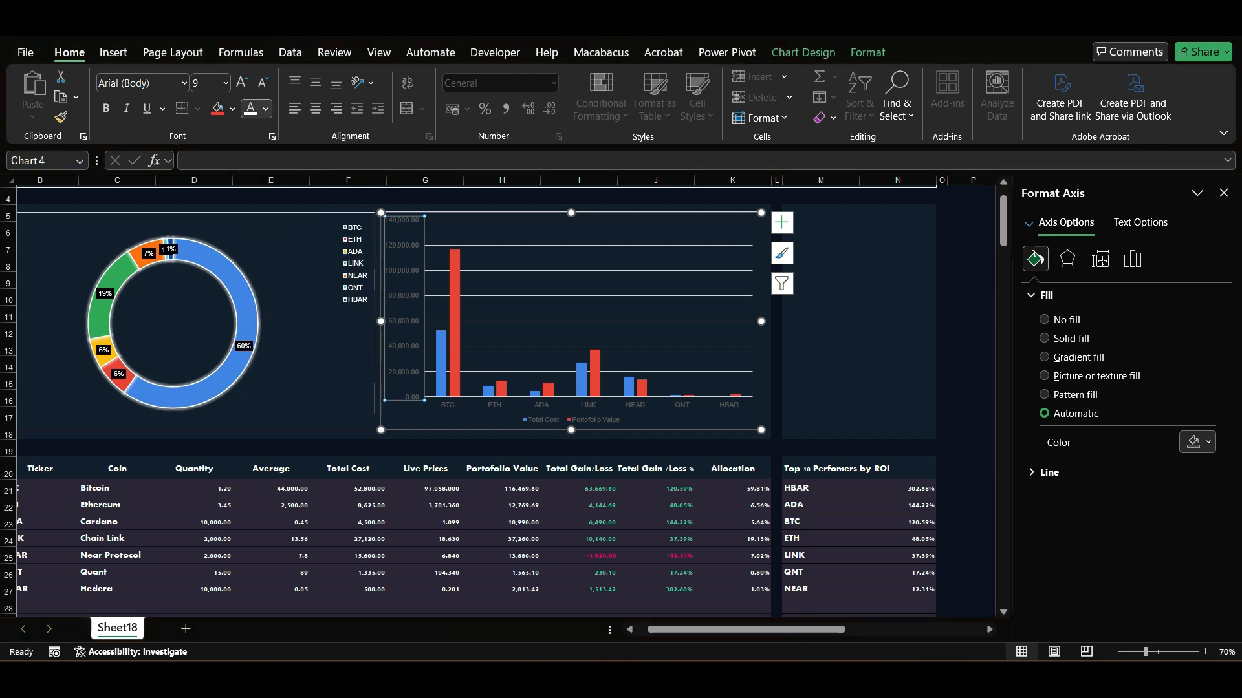
left_click(447, 416)
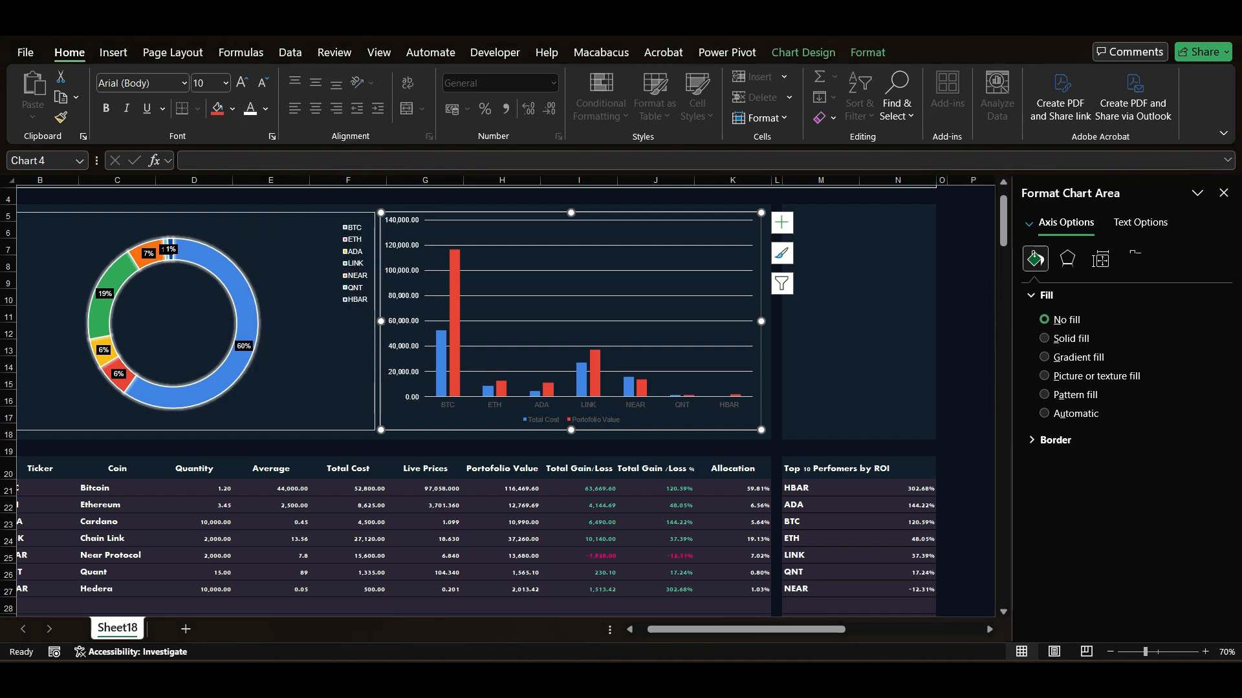
left_click(447, 405)
left_click(250, 108)
Set the gap width of the column chart's Portofolio Value series to 50%
left_click(455, 328)
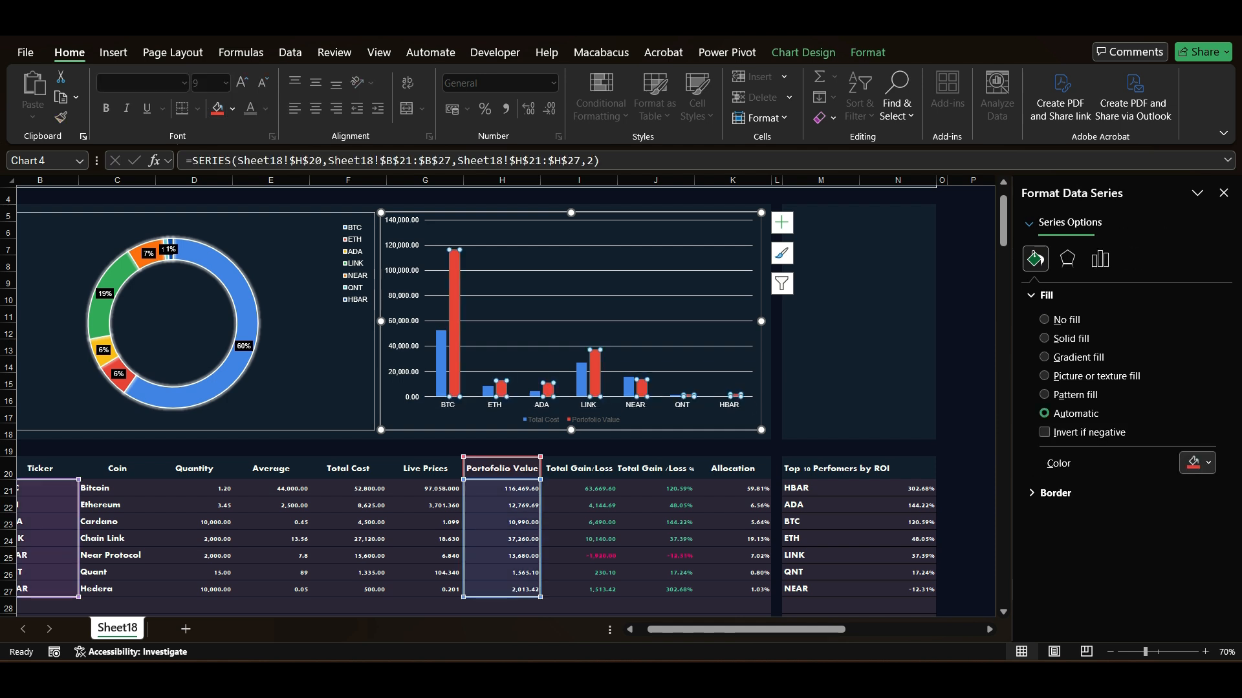
left_click(1099, 259)
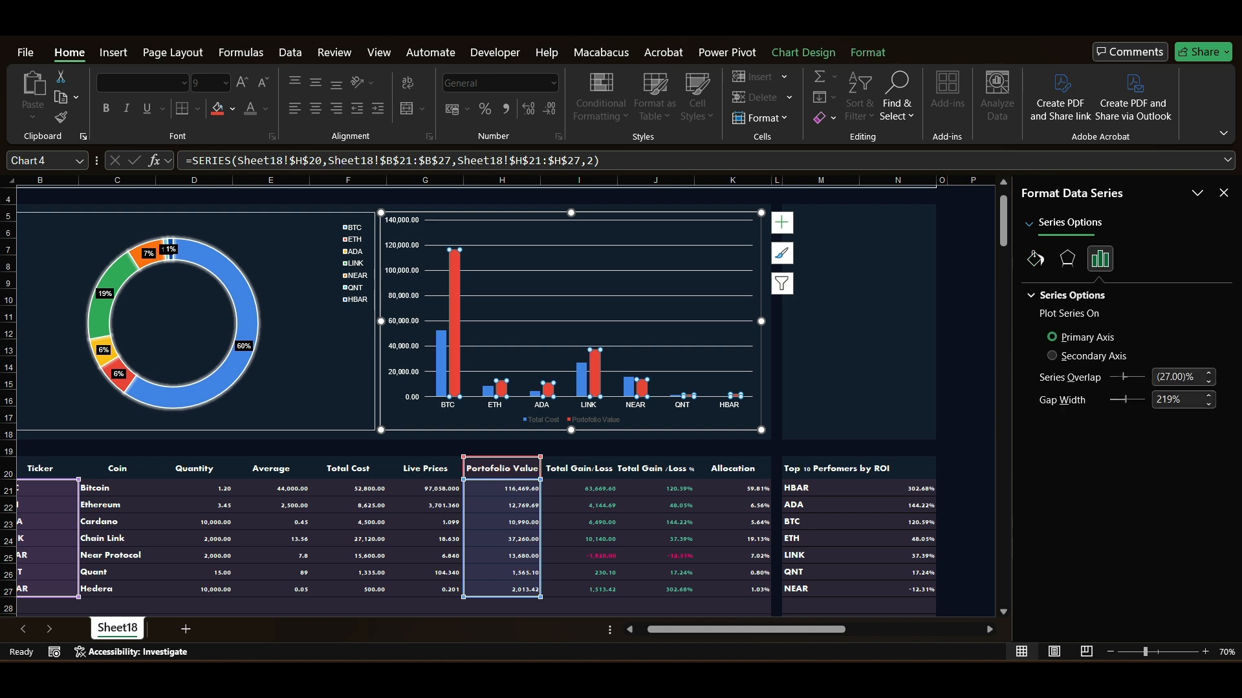
left_click(1176, 377)
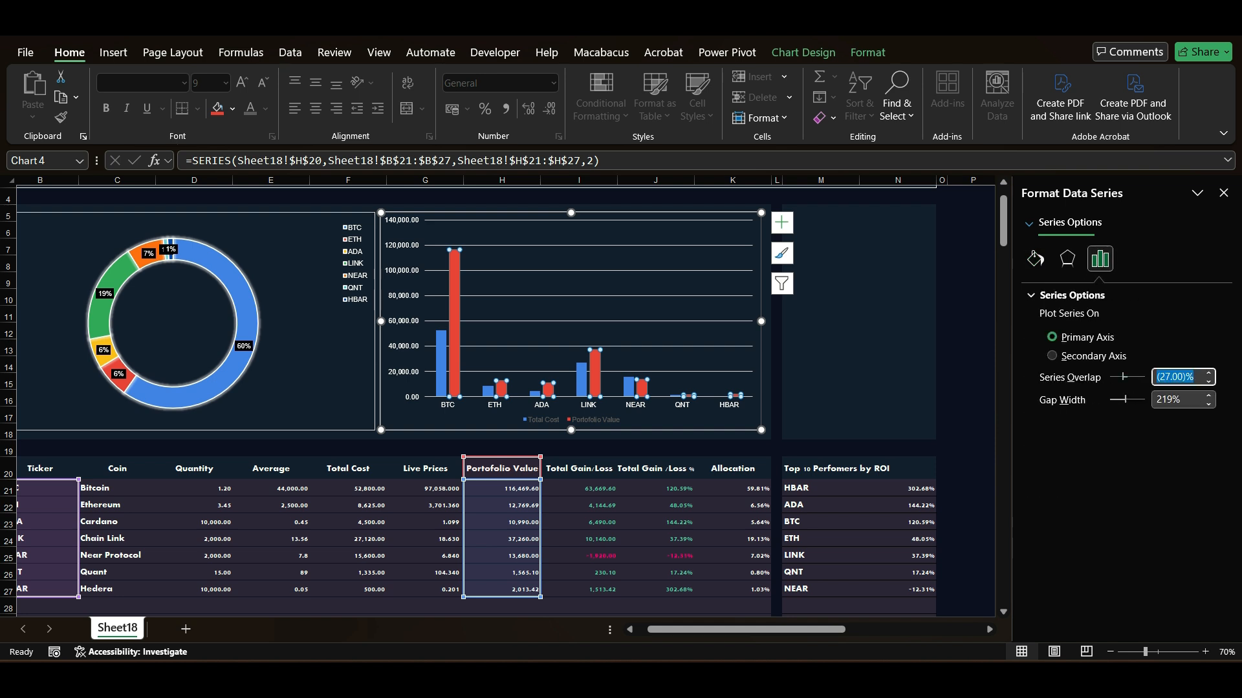
left_click(1175, 400)
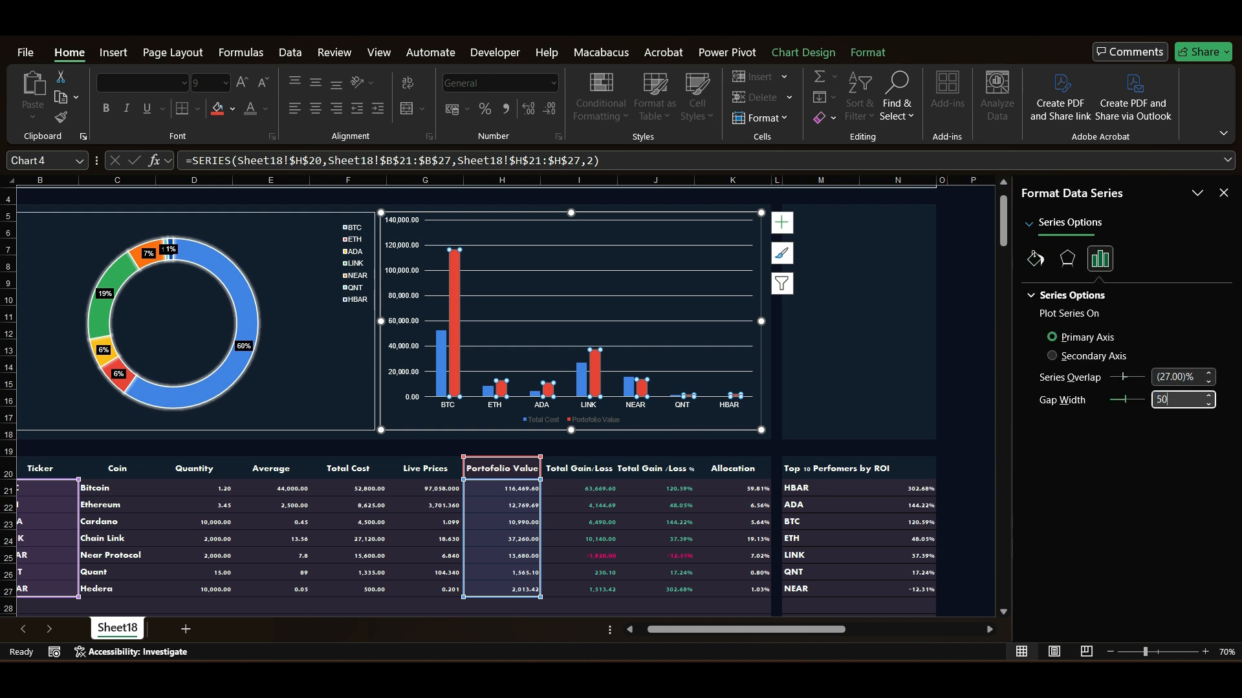
key("Return")
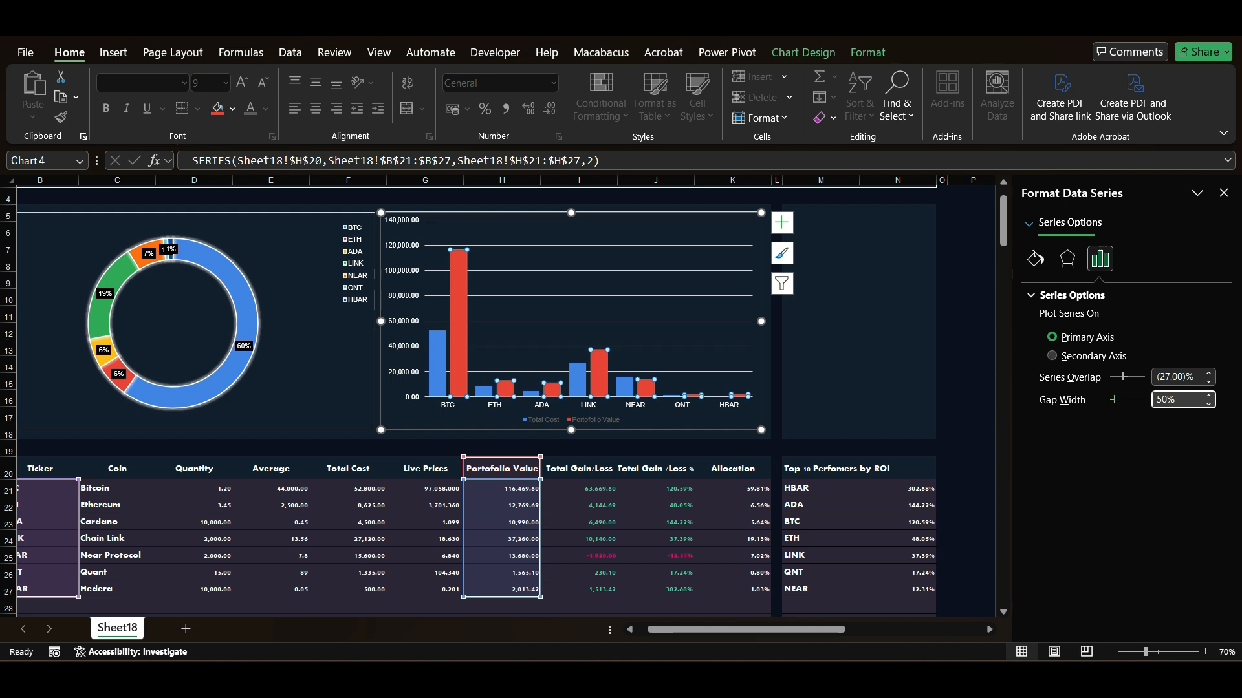
Set the series overlap of the column chart to -10%
left_click(1176, 377)
type("-")
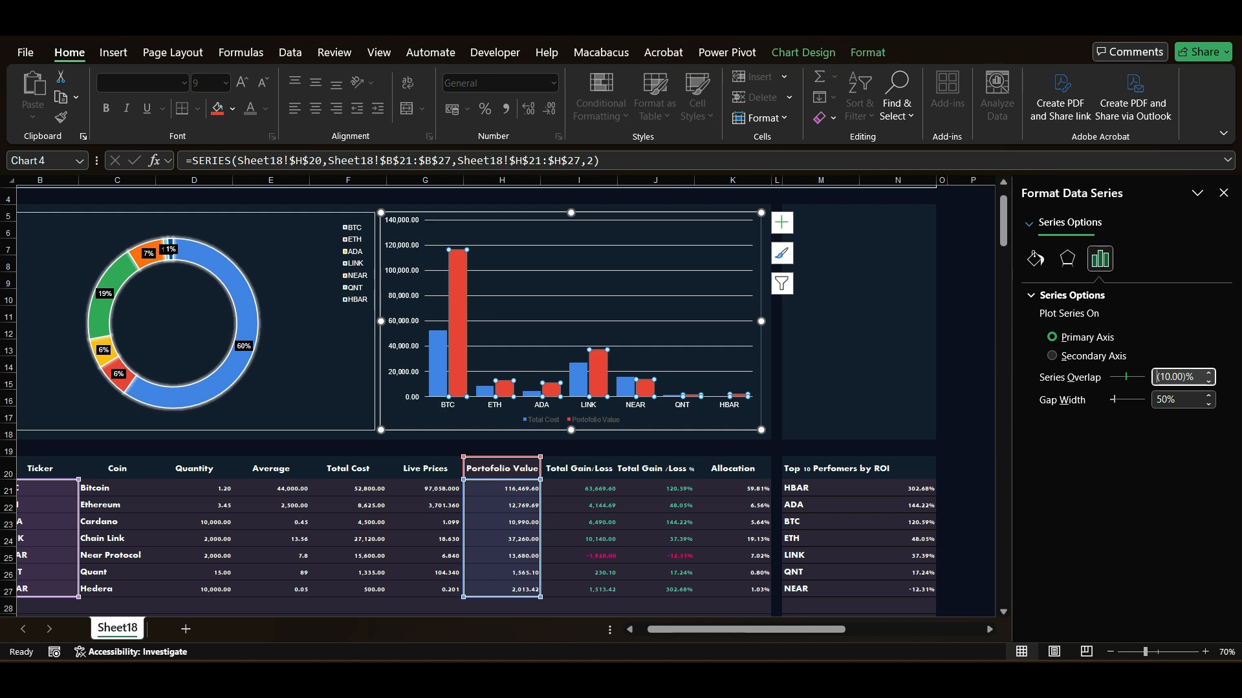
left_click(577, 381)
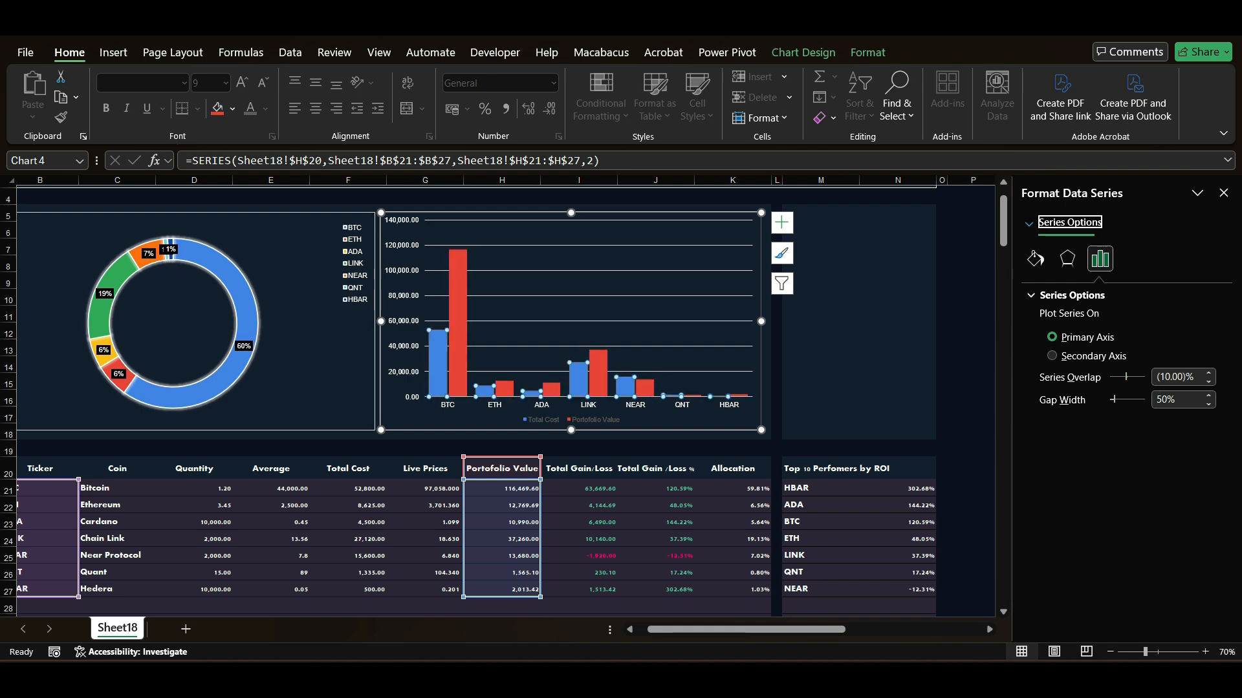
Move the column chart's legend to the top of the chart and set its font colour to white
left_click(571, 420)
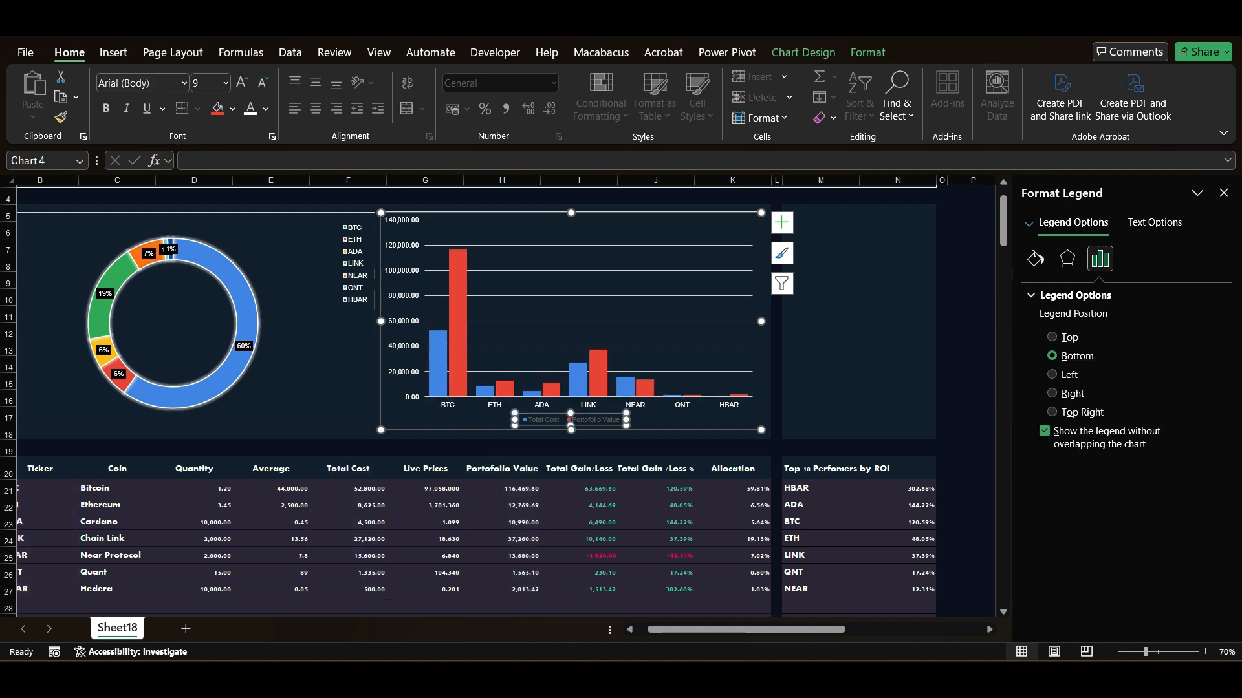
left_click(1052, 412)
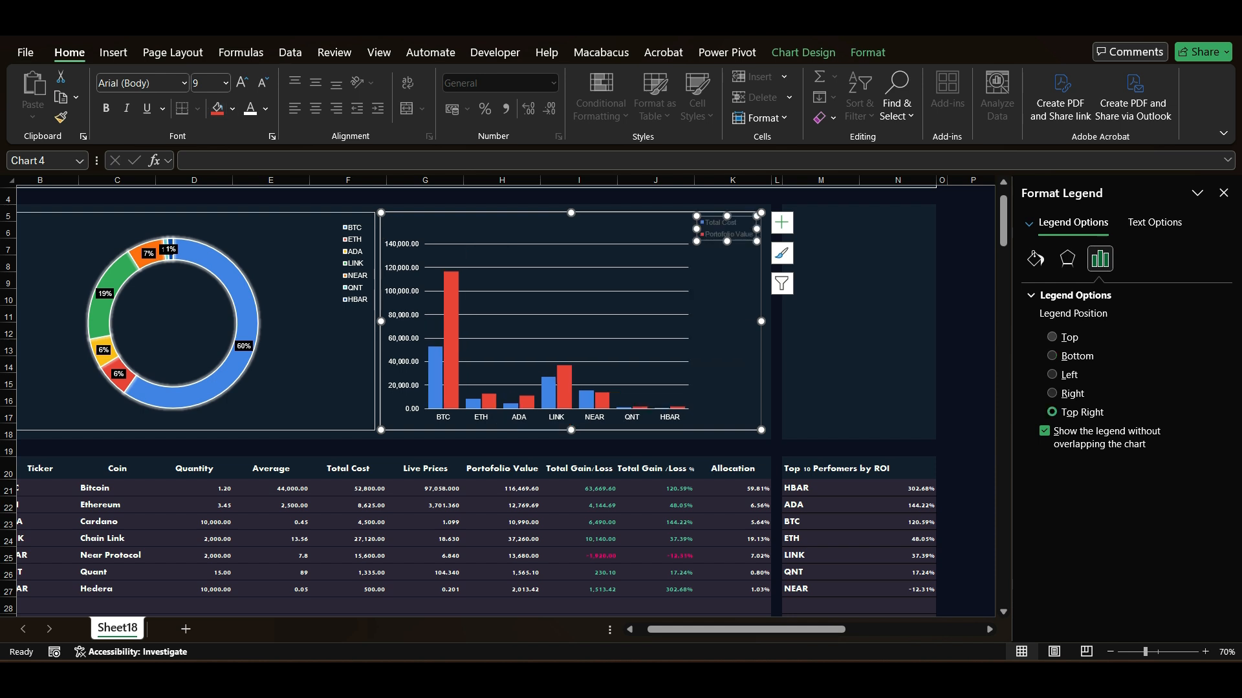
left_click(1052, 336)
left_click(265, 109)
left_click(249, 208)
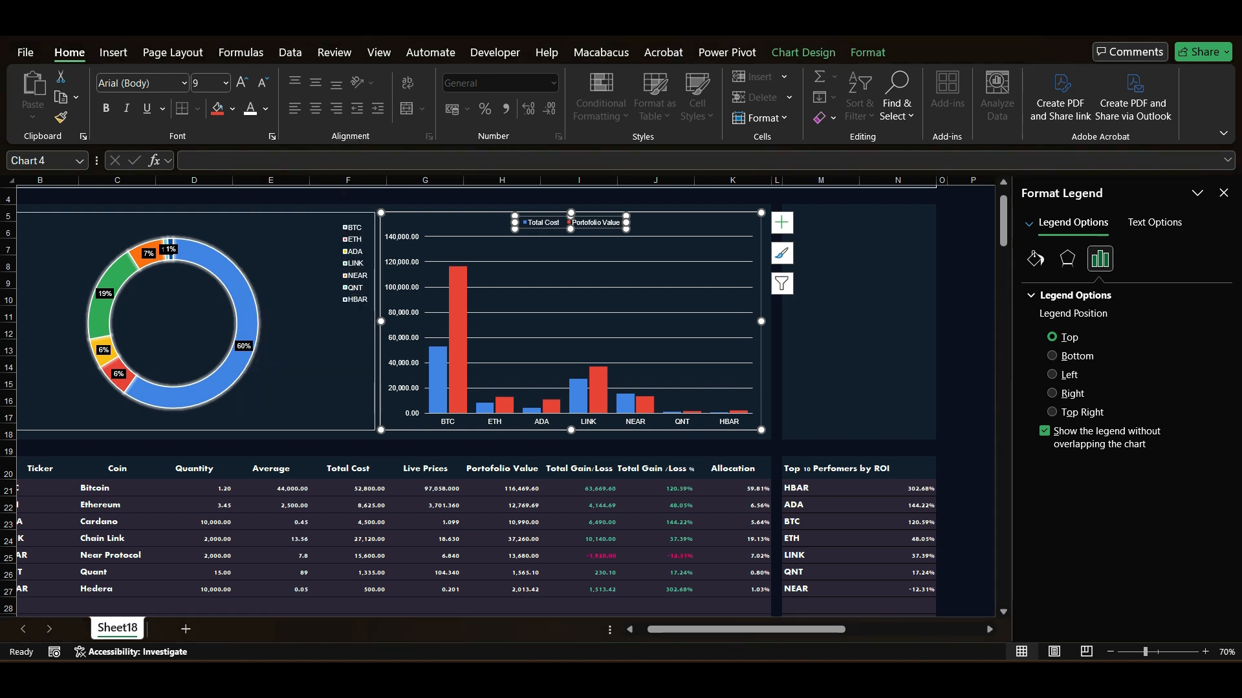
Fill the Total Cost columns with the recently used golden yellow and the Portofolio Value columns with the recently used turquoise blue
left_click(438, 380)
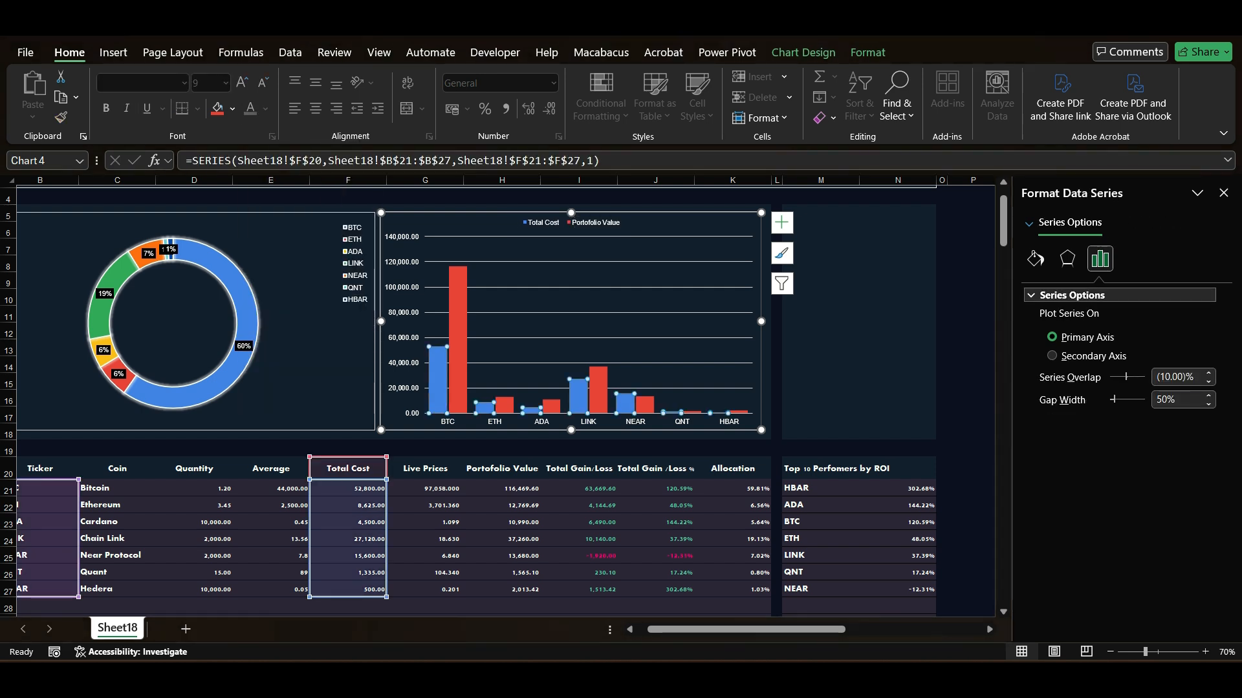
left_click(1035, 259)
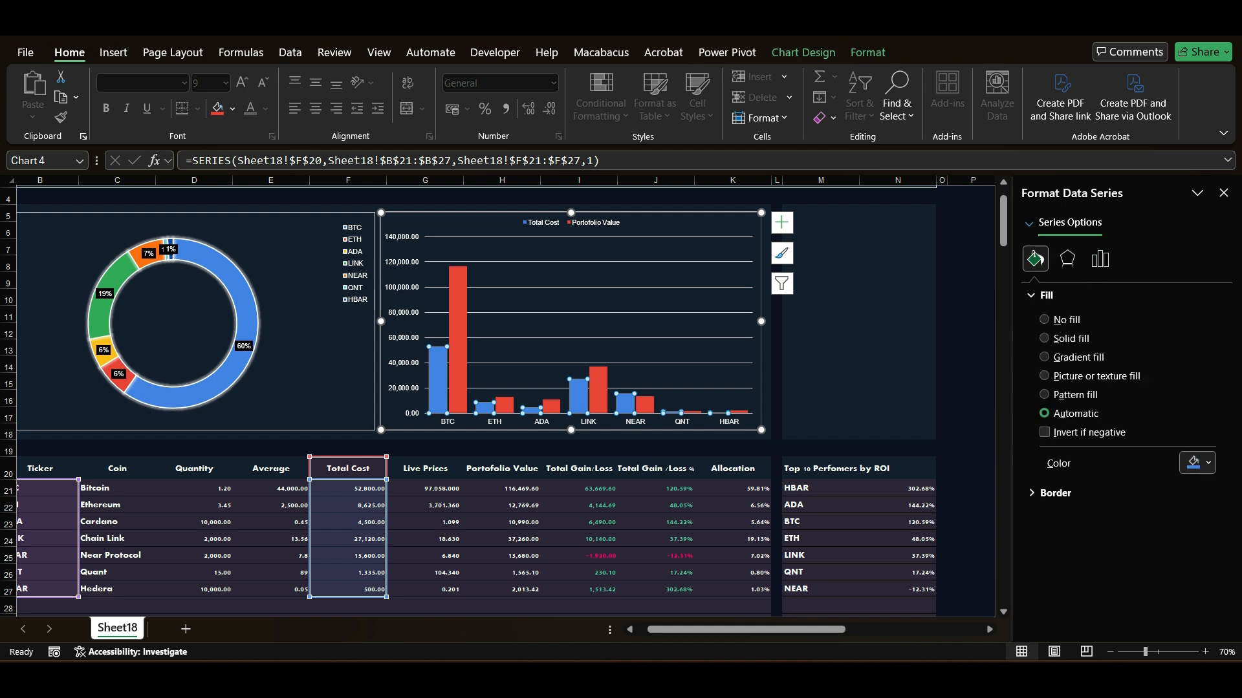
left_click(1197, 463)
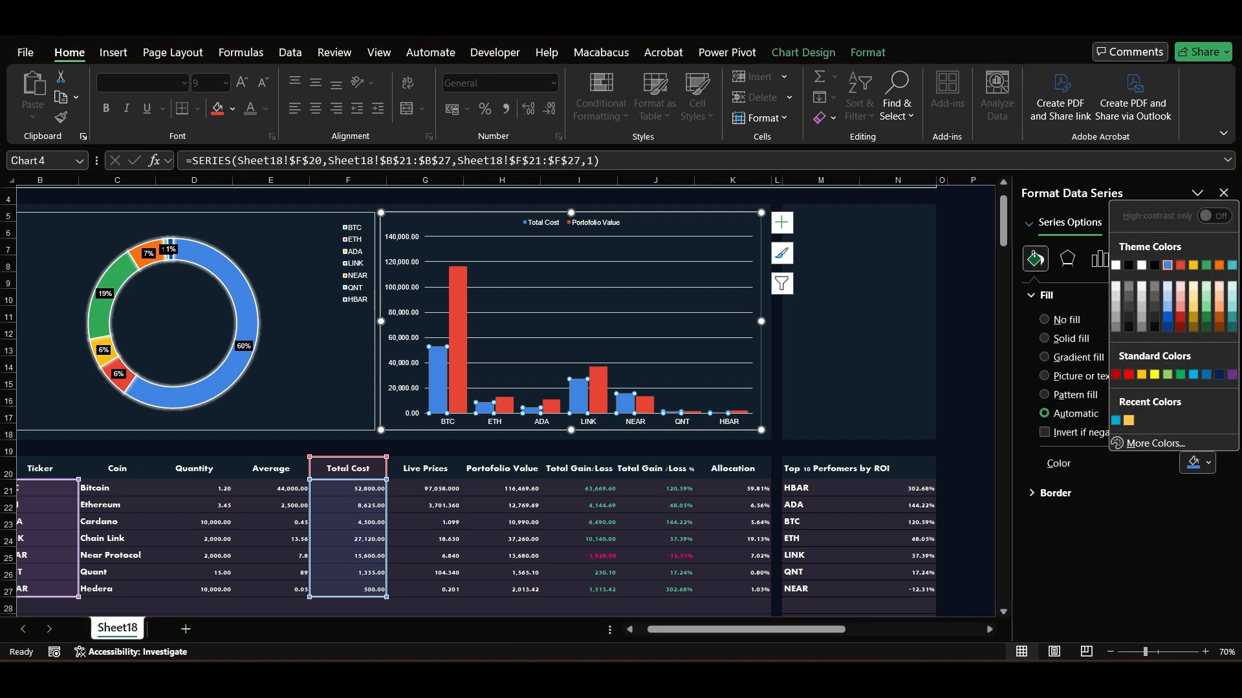
left_click(1128, 420)
left_click(598, 388)
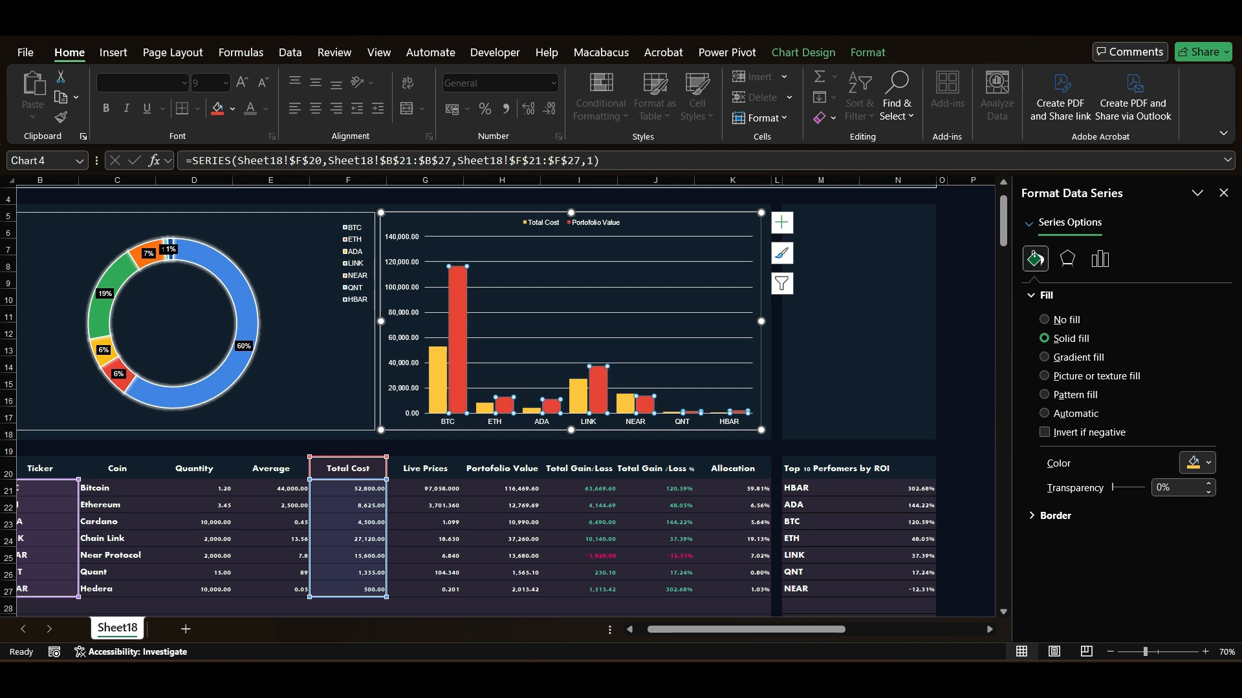
left_click(1197, 463)
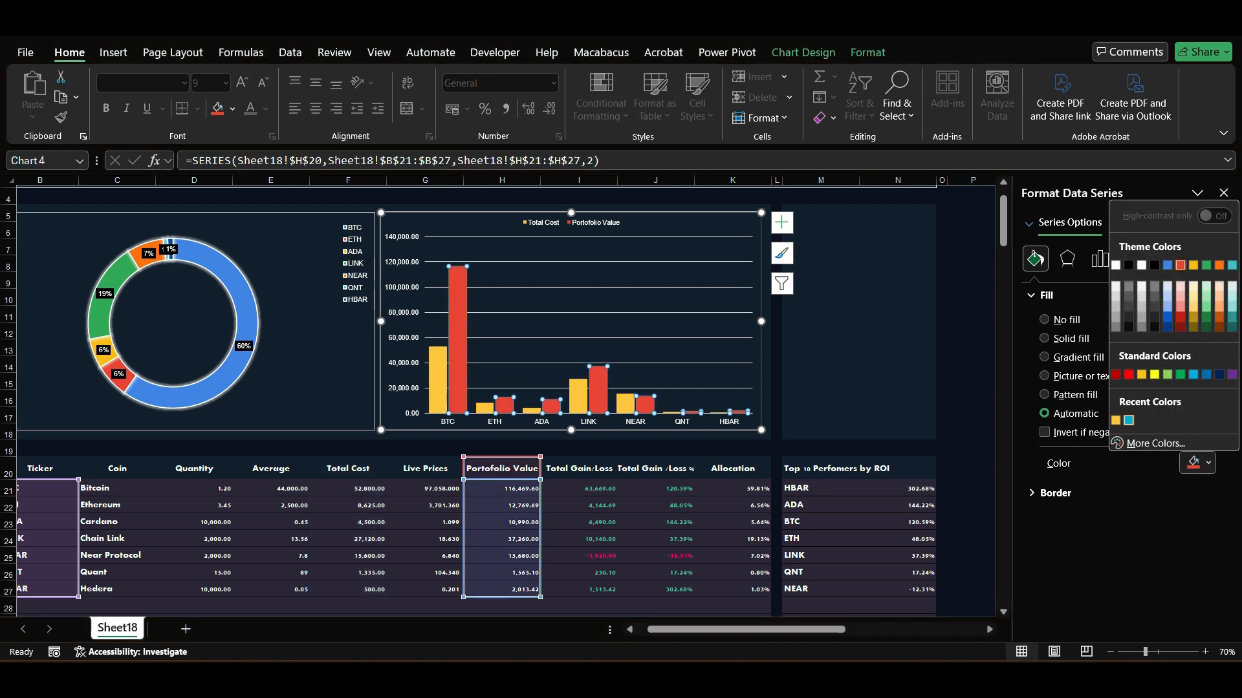
left_click(1129, 420)
Apply the smallest blue glow preset to the Portofolio Value columns and the smallest yellow glow preset to the Total Cost columns
left_click(1067, 259)
left_click(1197, 339)
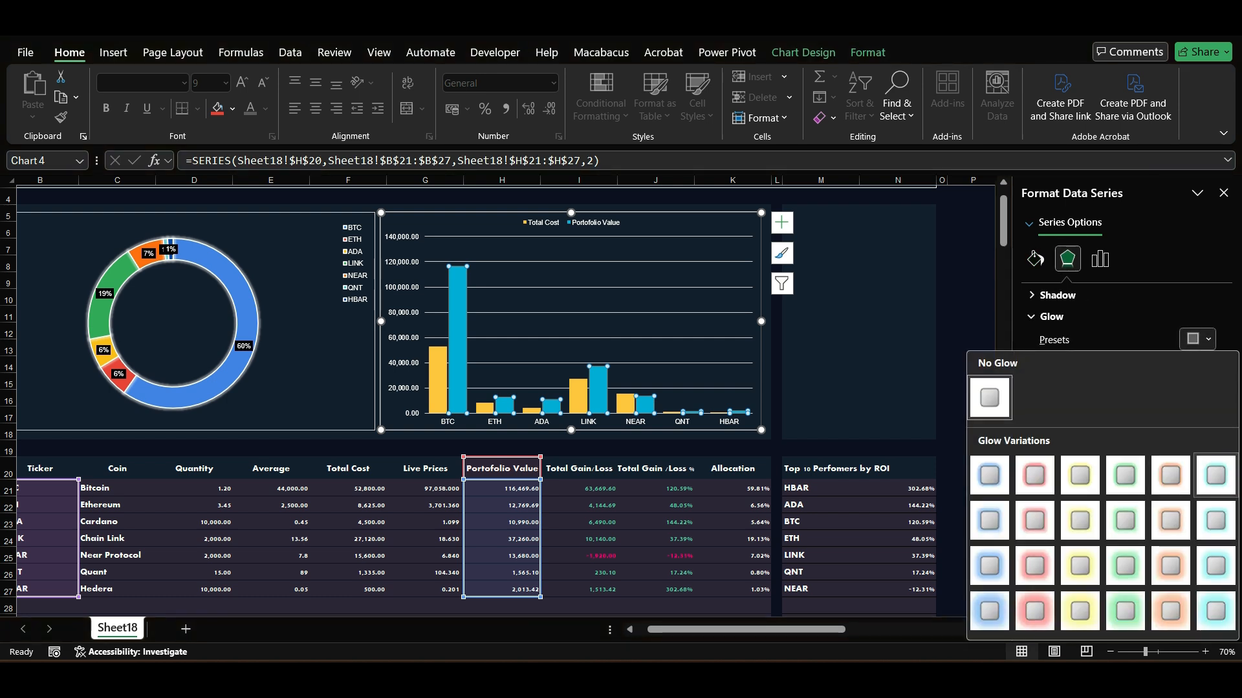
left_click(990, 476)
left_click(438, 382)
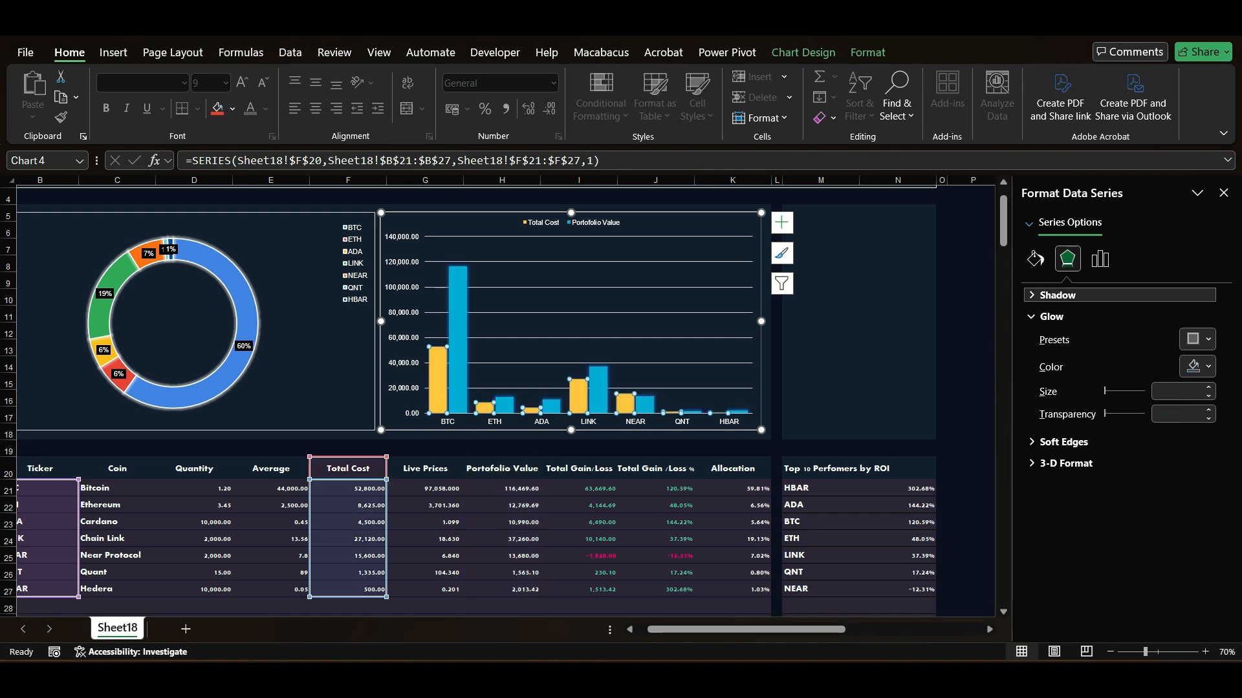
left_click(1197, 339)
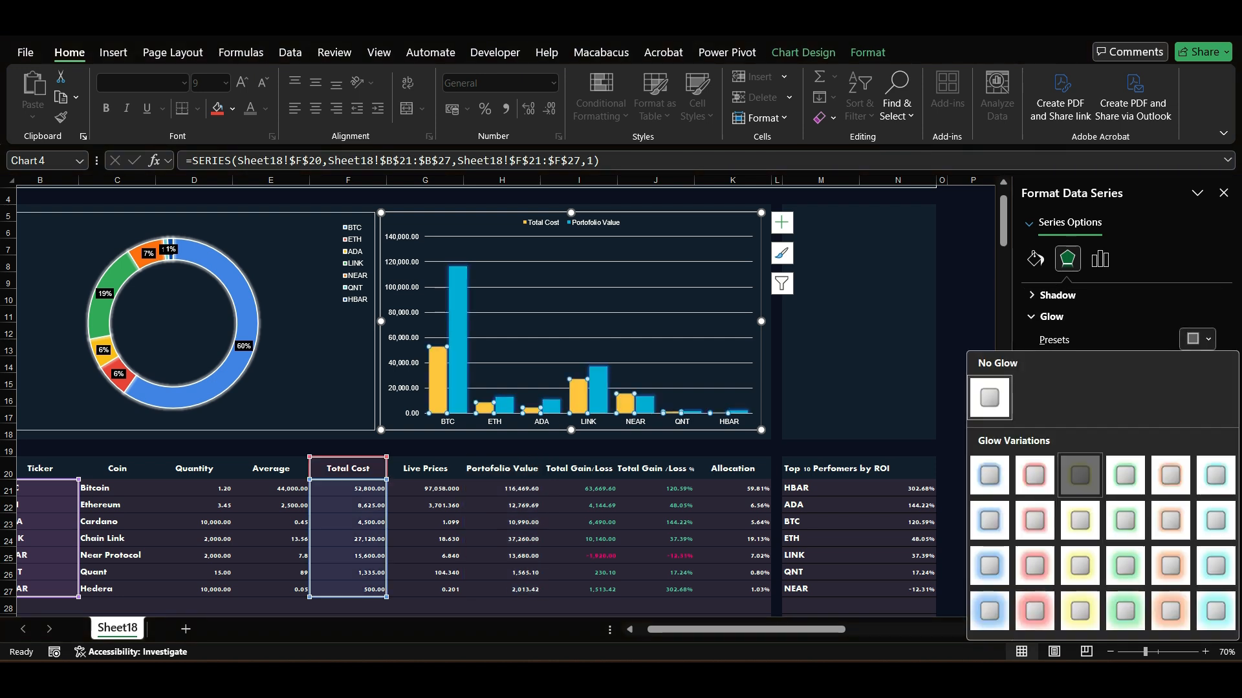
left_click(1080, 475)
left_click(820, 364)
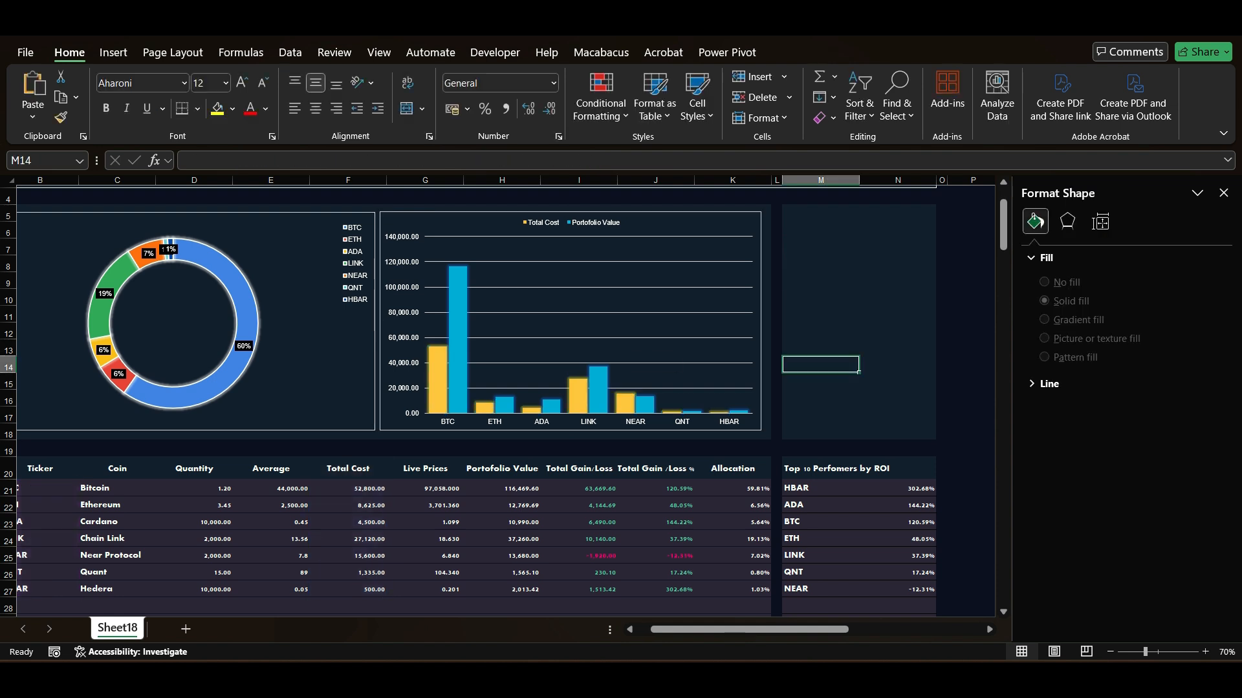
Review the doughnut and column charts together with the portfolio tables below them
scroll(631, 346, "down", 1)
scroll(631, 346, "up", 1)
scroll(630, 346, "left", 2)
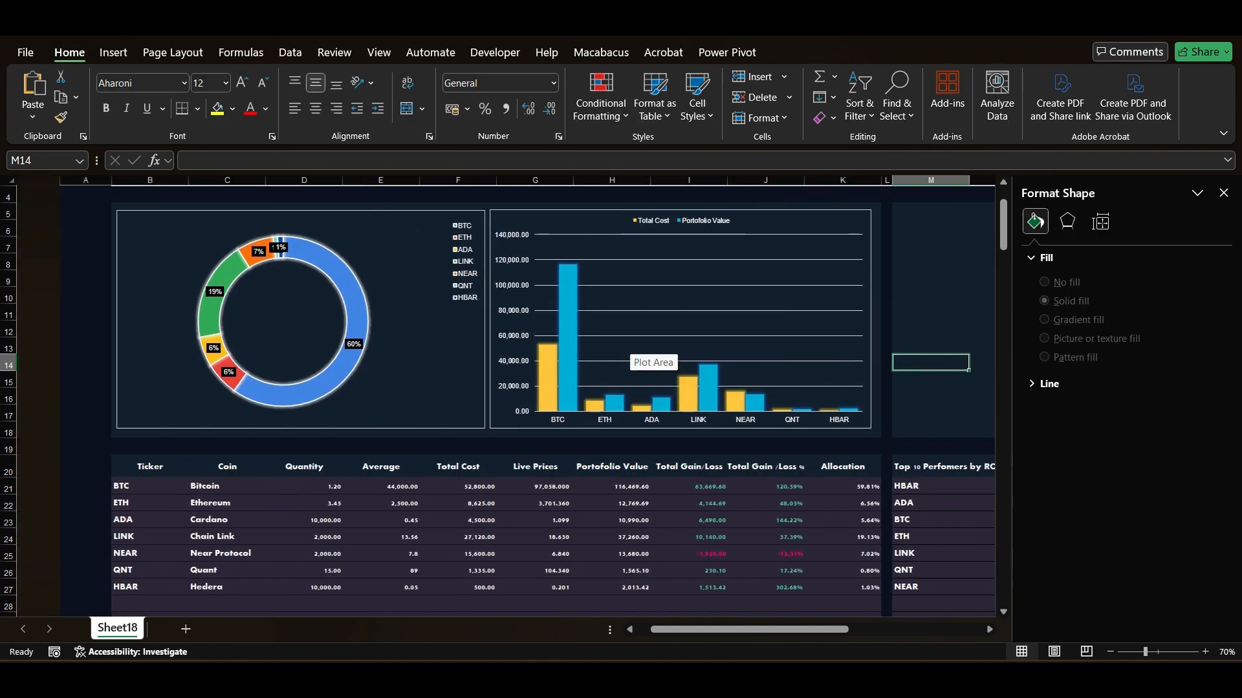
scroll(631, 346, "right", 2)
scroll(631, 346, "up", 1)
scroll(631, 349, "down", 1)
scroll(631, 350, "left", 2)
scroll(631, 349, "down", 1)
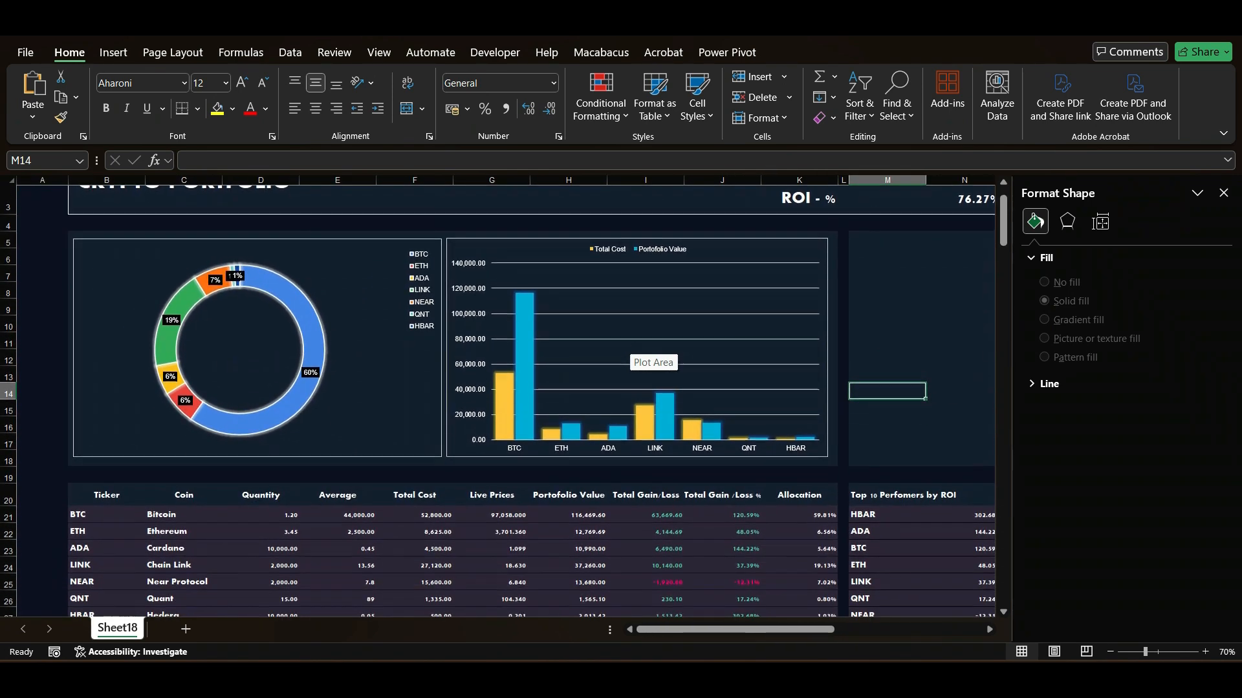
Insert a 2-D clustered bar chart from the tickers and ROI percentages in M21:N27 of the top performers table
scroll(640, 352, "right", 2)
scroll(640, 353, "down", 3)
left_click_drag(672, 357, 815, 464)
scroll(413, 401, "up", 4)
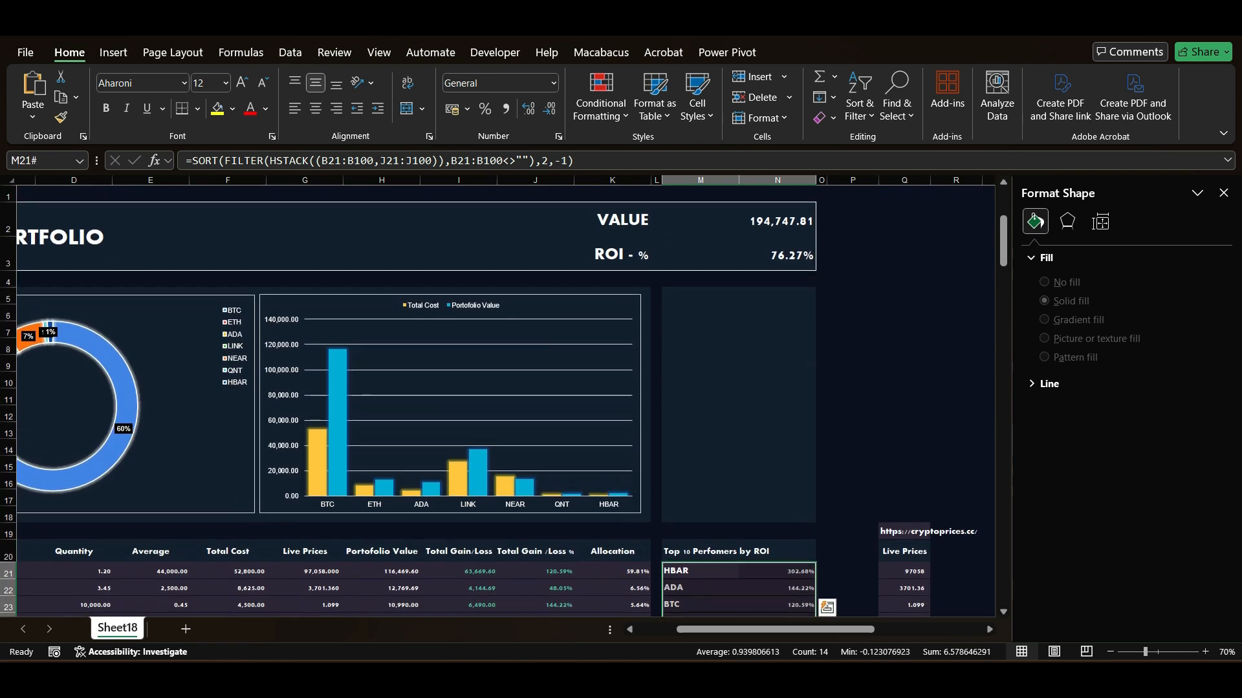
scroll(414, 388, "down", 2)
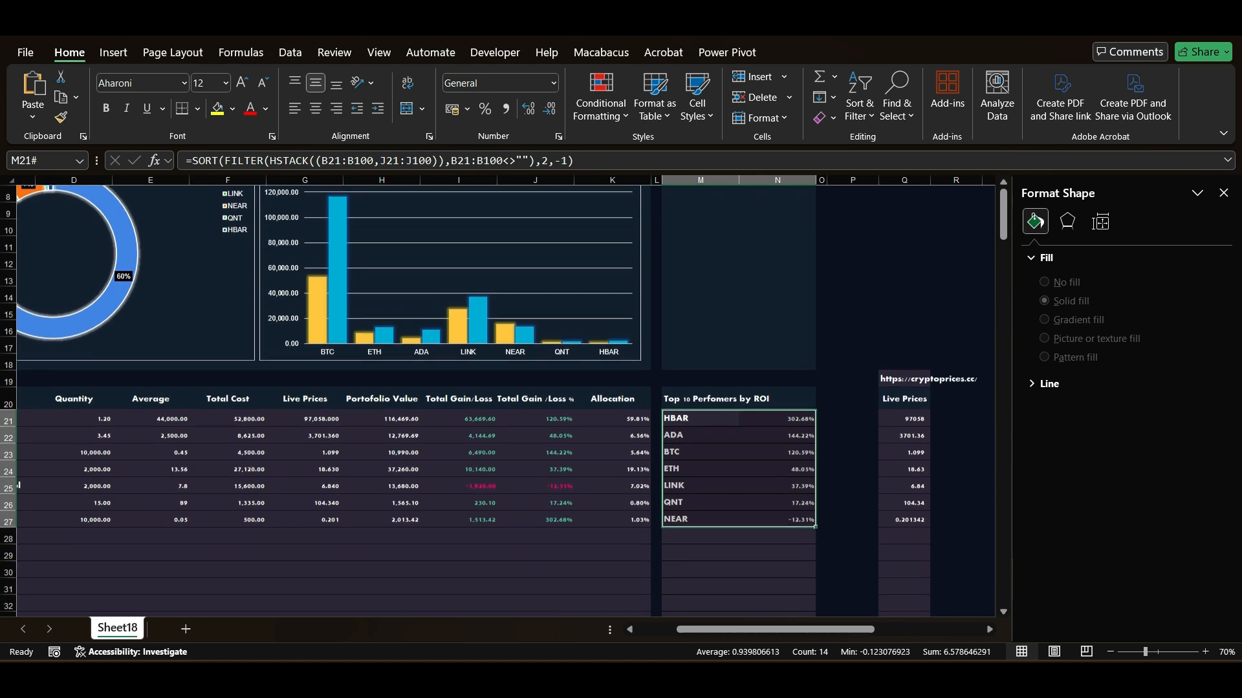
scroll(414, 401, "up", 2)
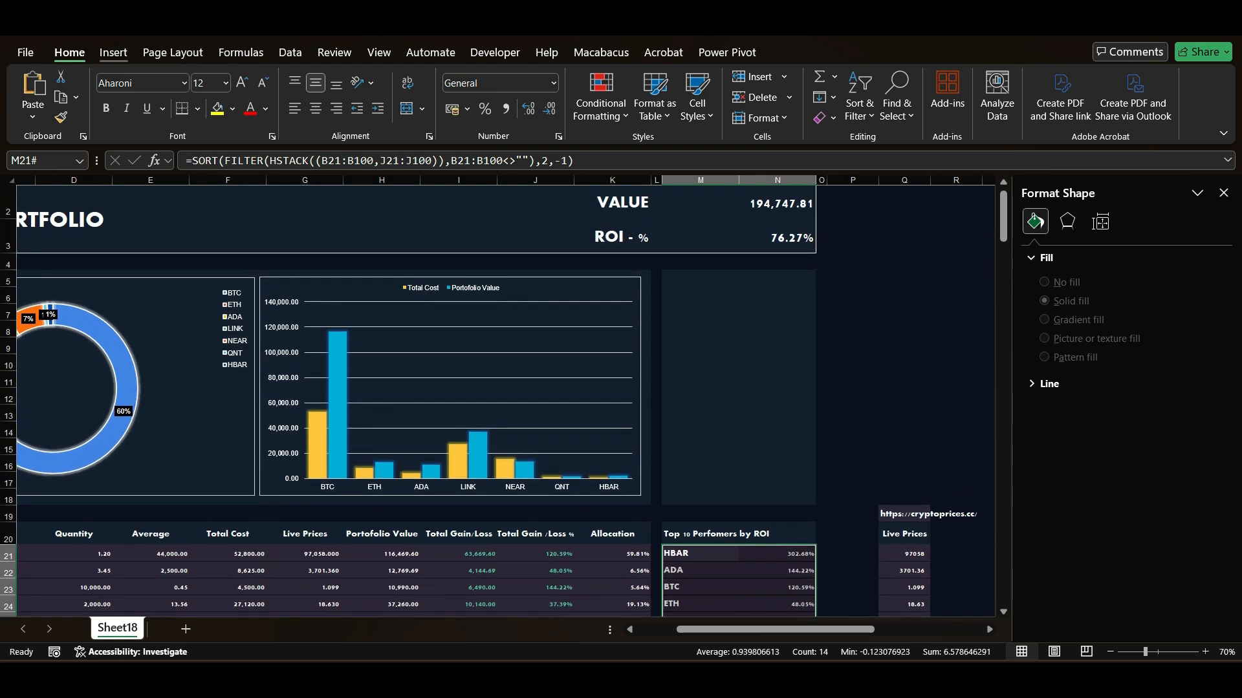
left_click(113, 52)
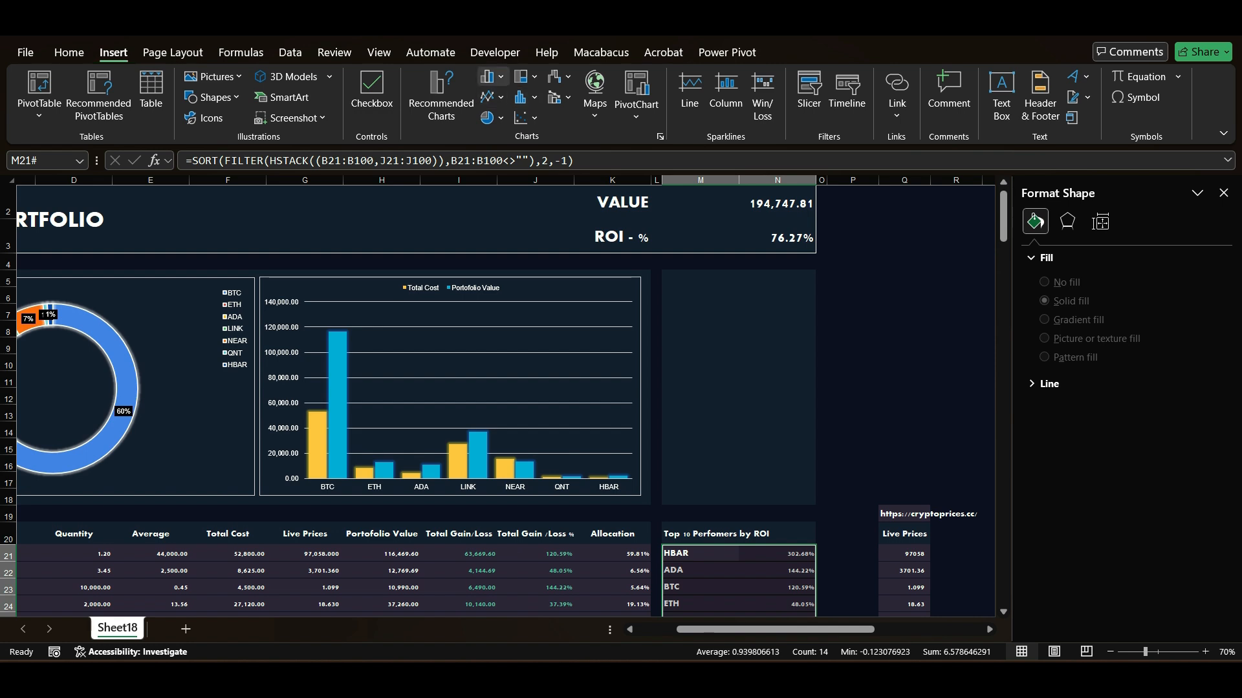
left_click(493, 76)
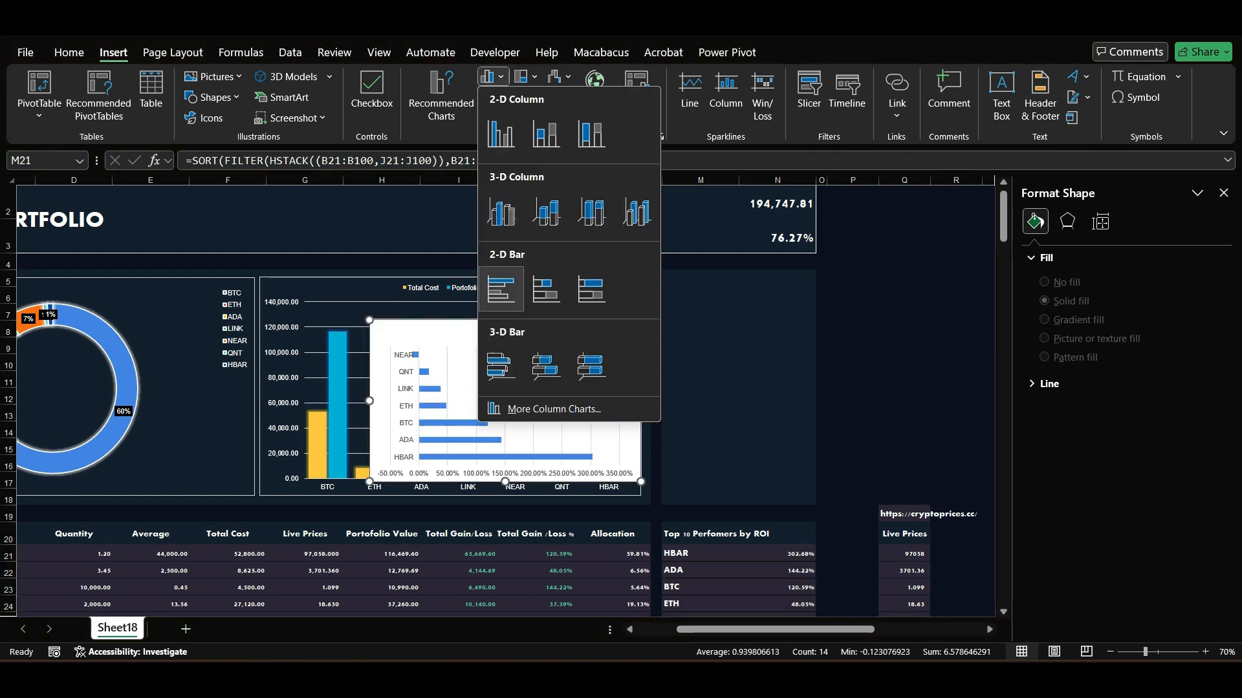
left_click(500, 289)
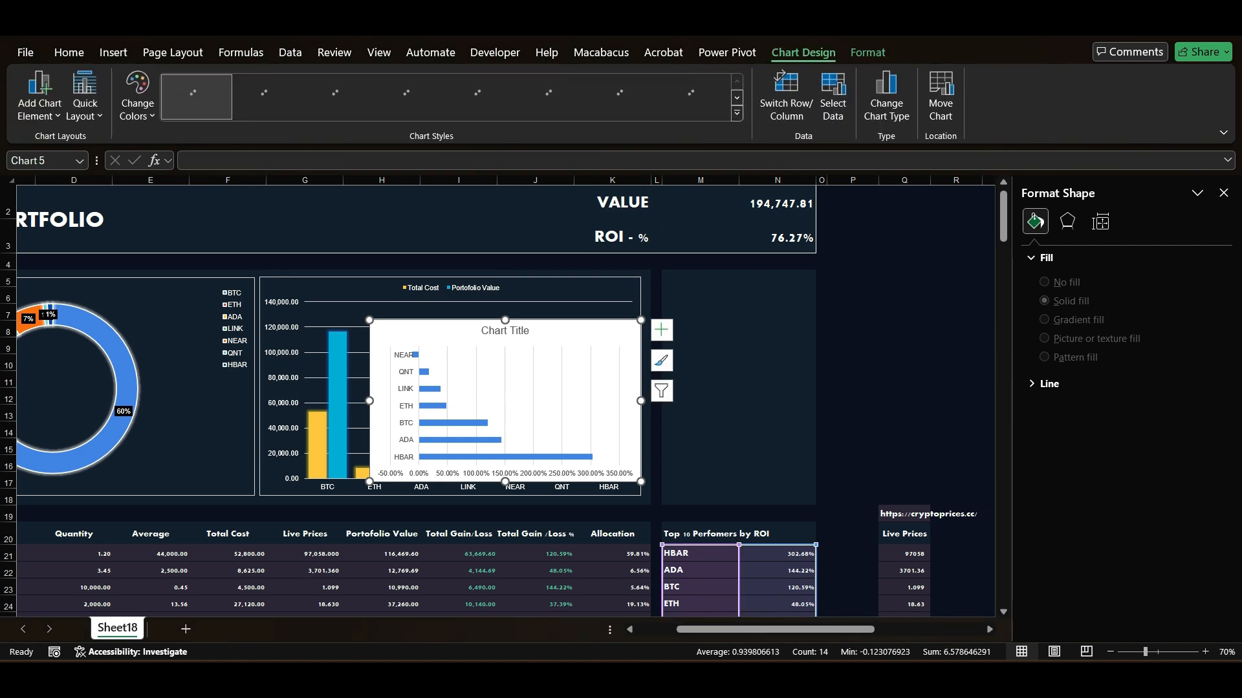
Delete the bar chart's title, then place and resize the chart to fill the empty dark panel above the top performers table
key("Delete")
left_click_drag(517, 323, 813, 278)
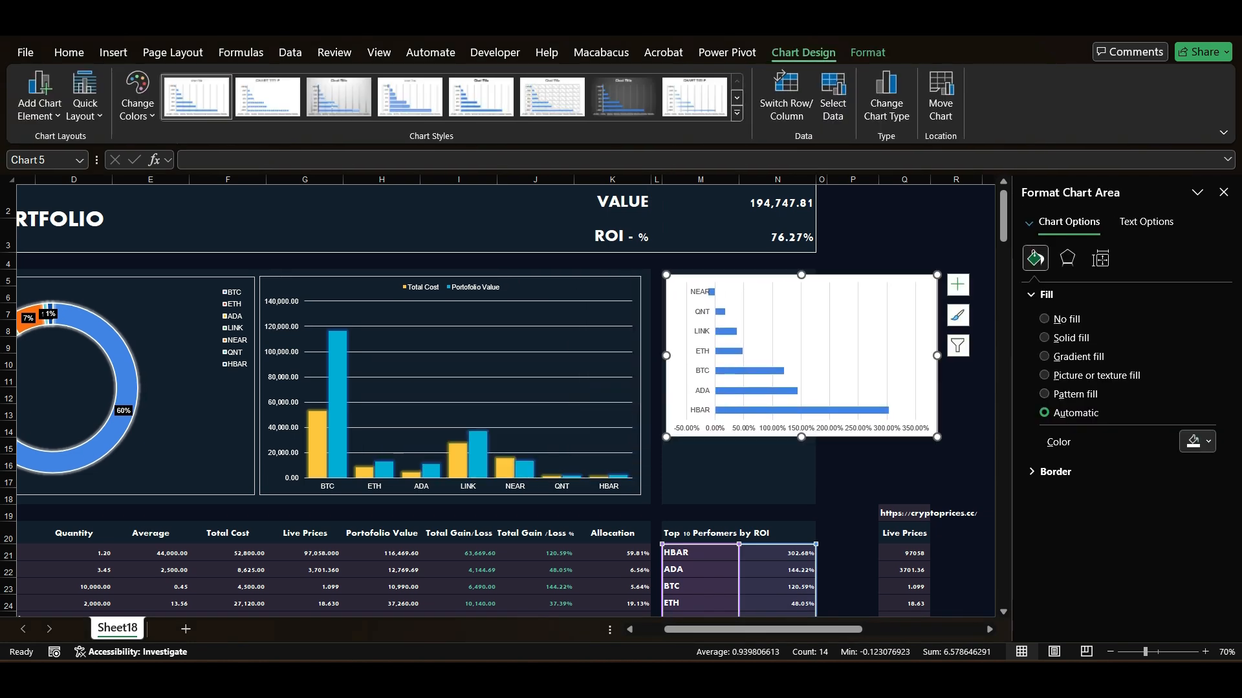
left_click_drag(937, 356, 811, 355)
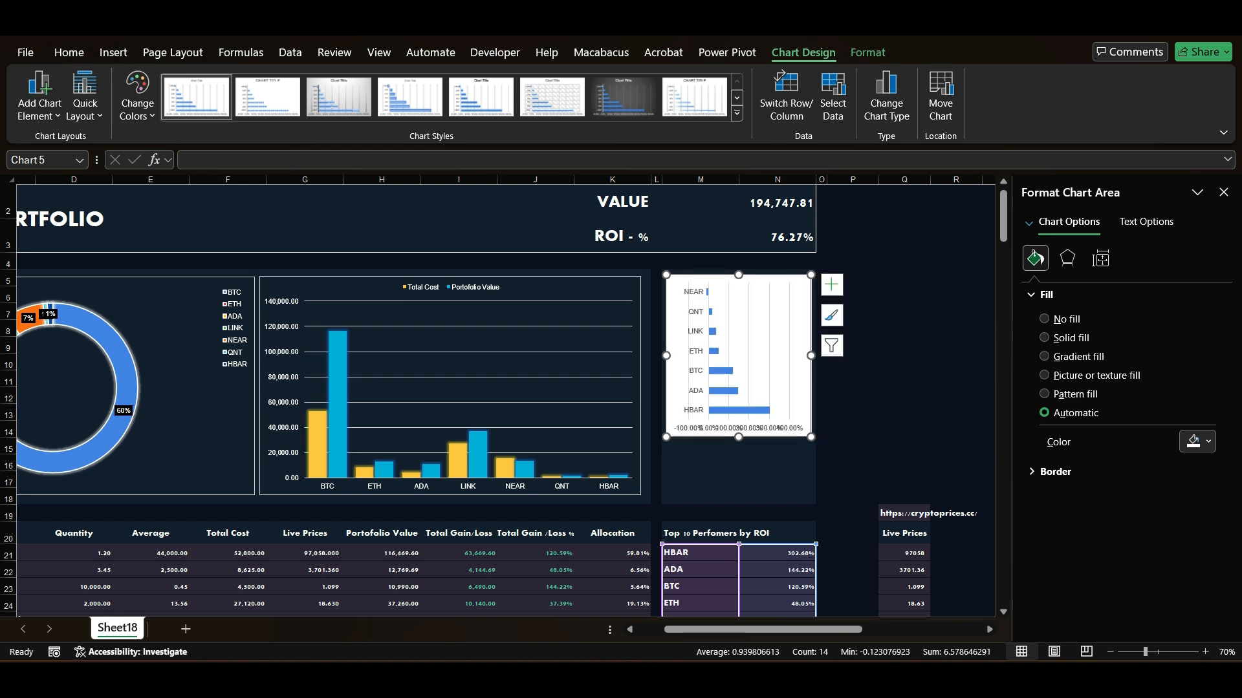
left_click_drag(738, 437, 738, 501)
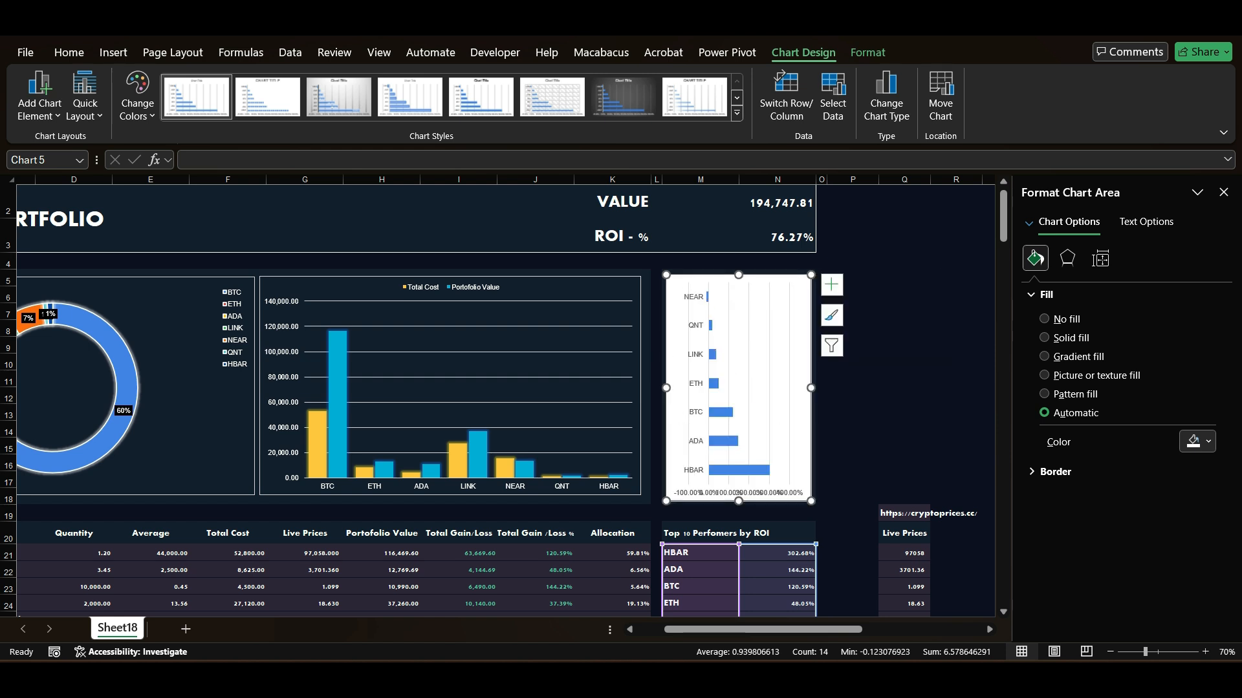
Set both the plot area and the chart area of the bar chart to No fill
left_click(758, 388)
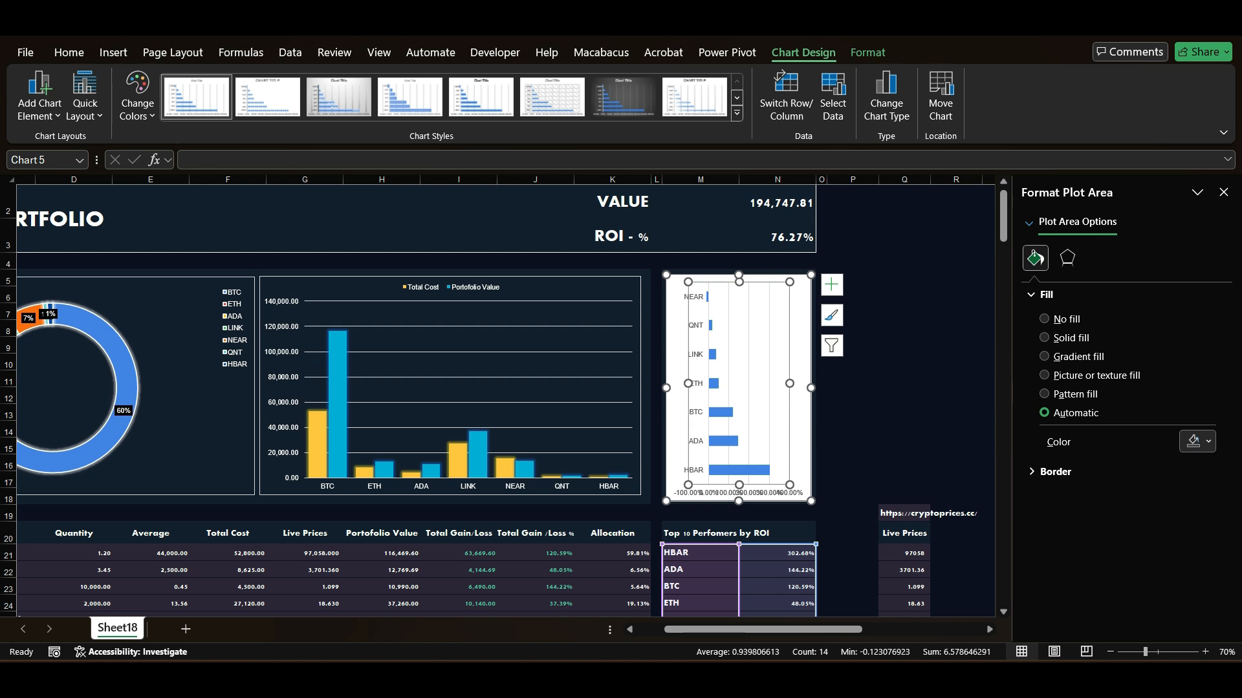
left_click(1044, 319)
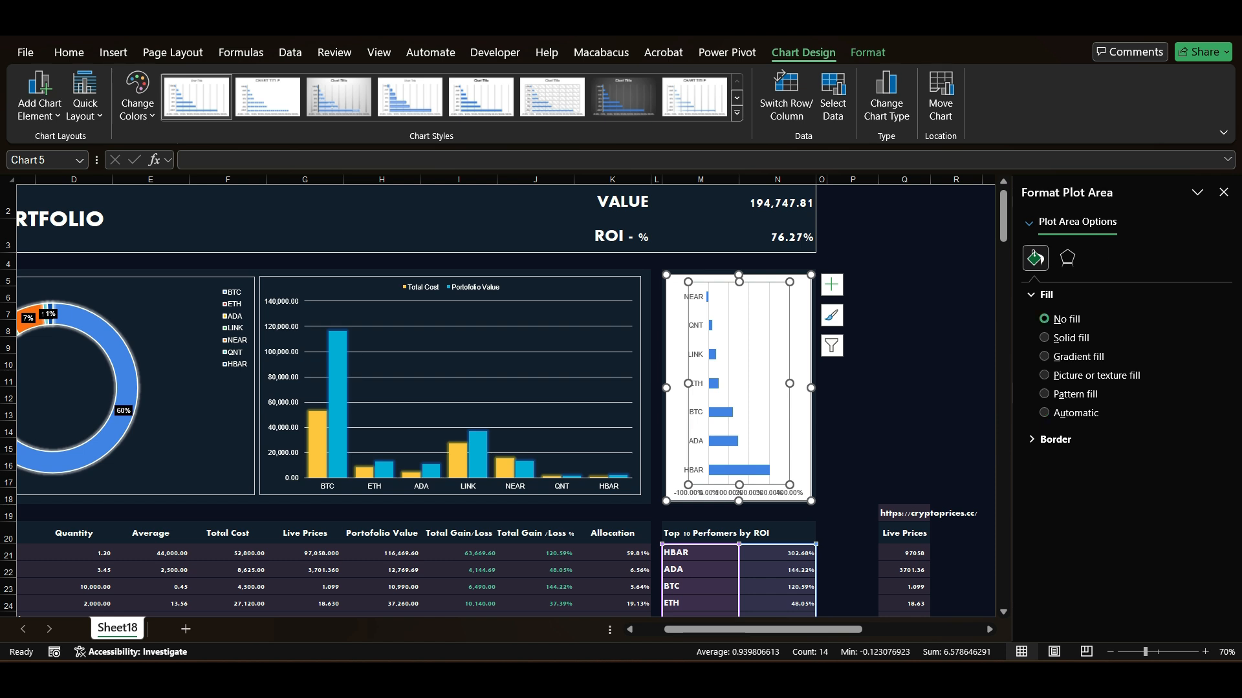
left_click(801, 362)
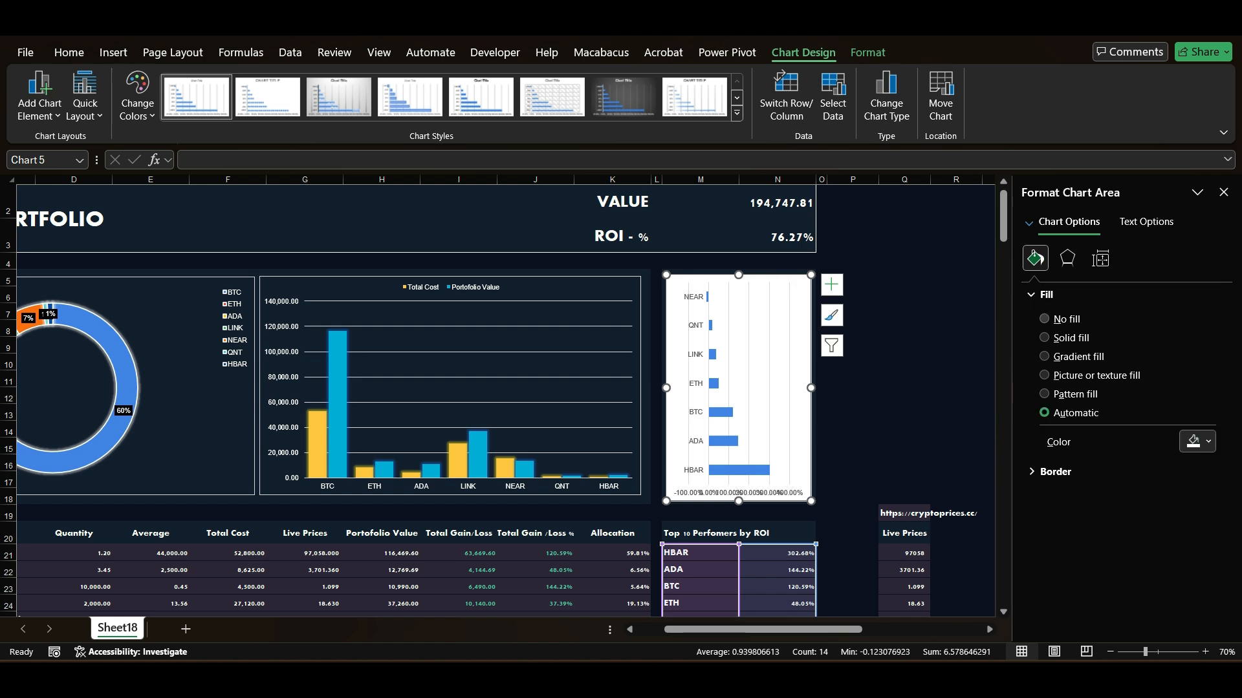
left_click(1045, 319)
Set the bar chart's vertical and horizontal axis labels to white and reduce the horizontal axis font size to 8
left_click(696, 383)
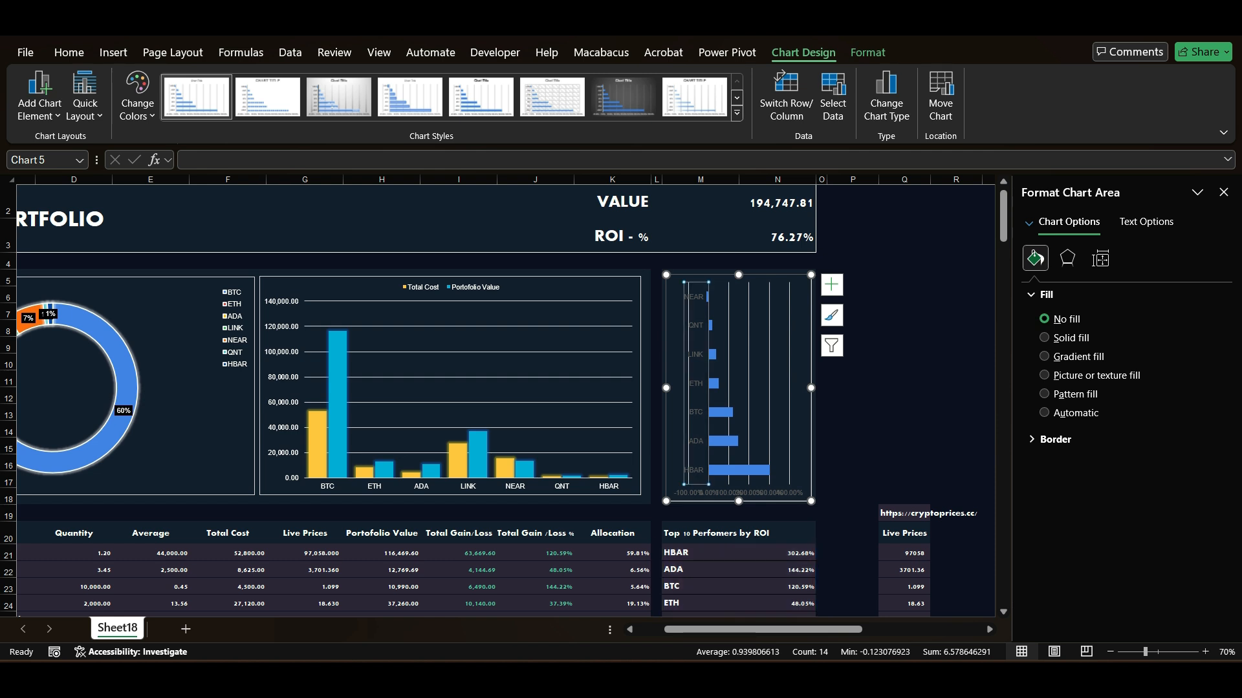
left_click(69, 52)
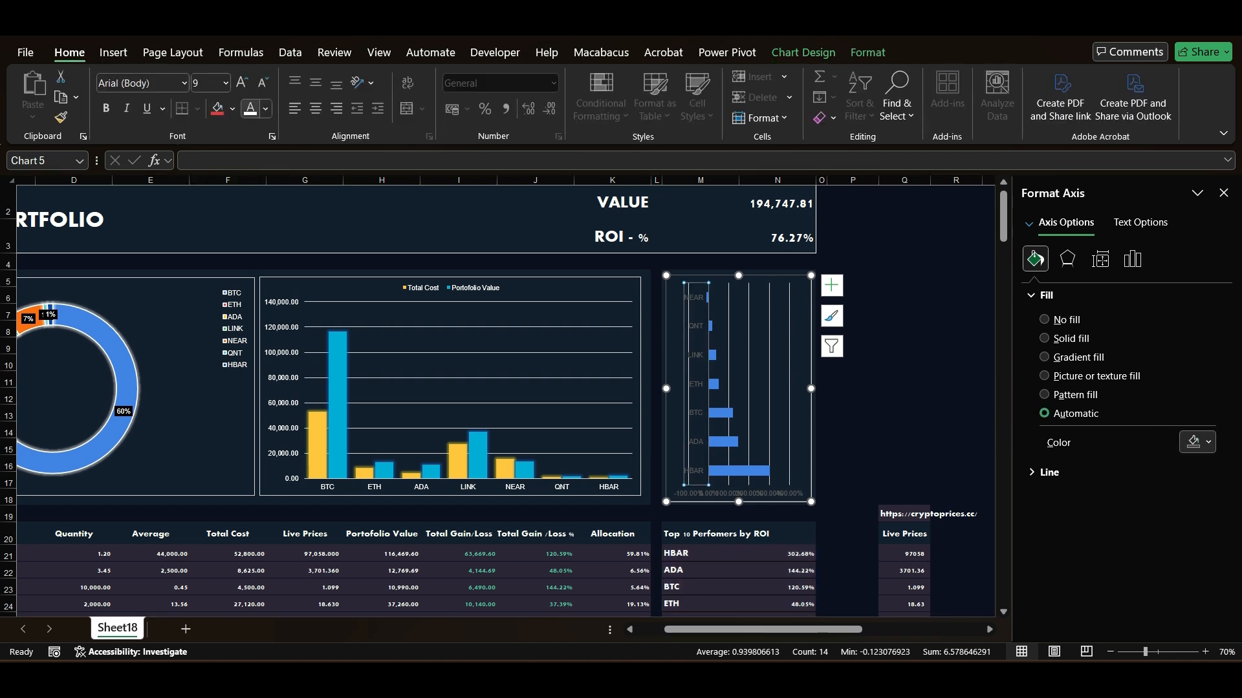
left_click(250, 108)
left_click(737, 493)
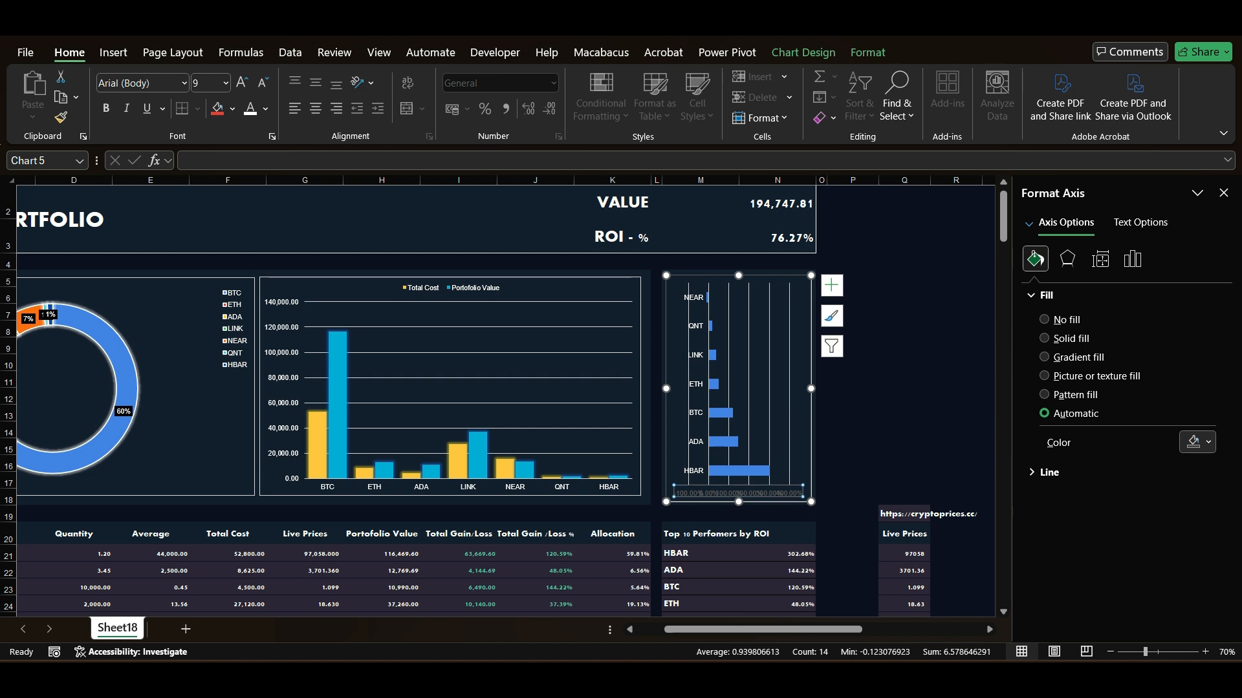
left_click(250, 108)
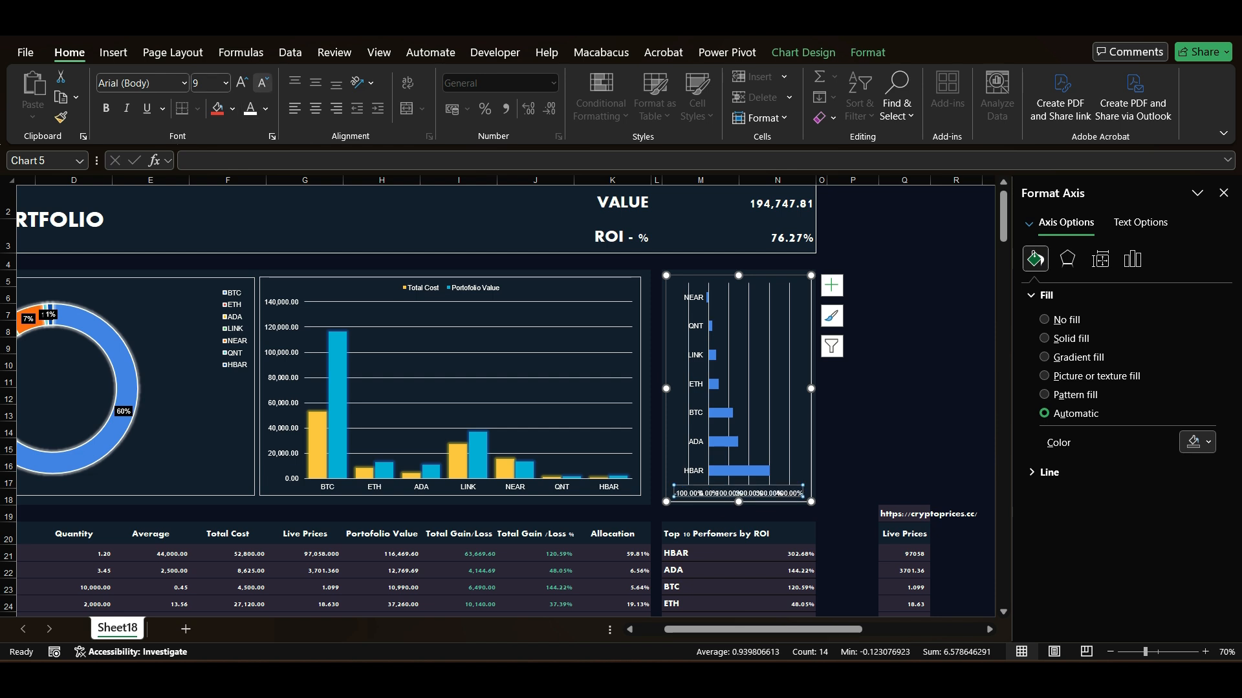
left_click(262, 82)
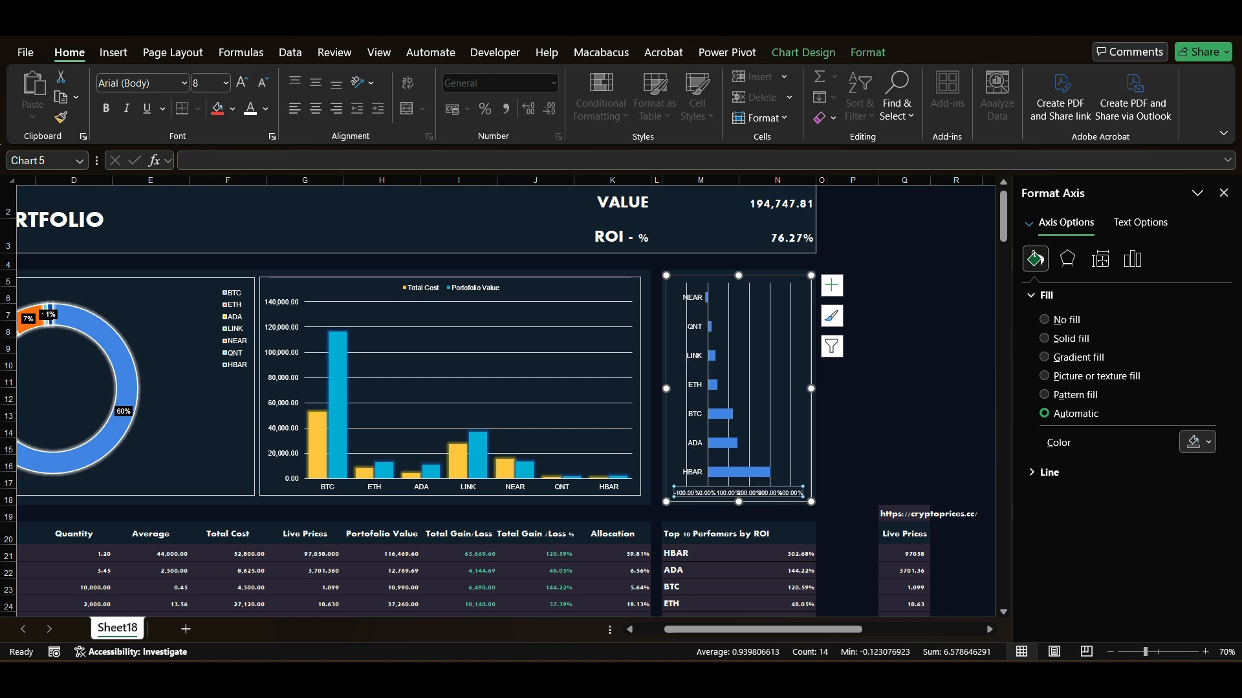
Delete the vertical gridlines from the bar chart
left_click(748, 370)
key("Delete")
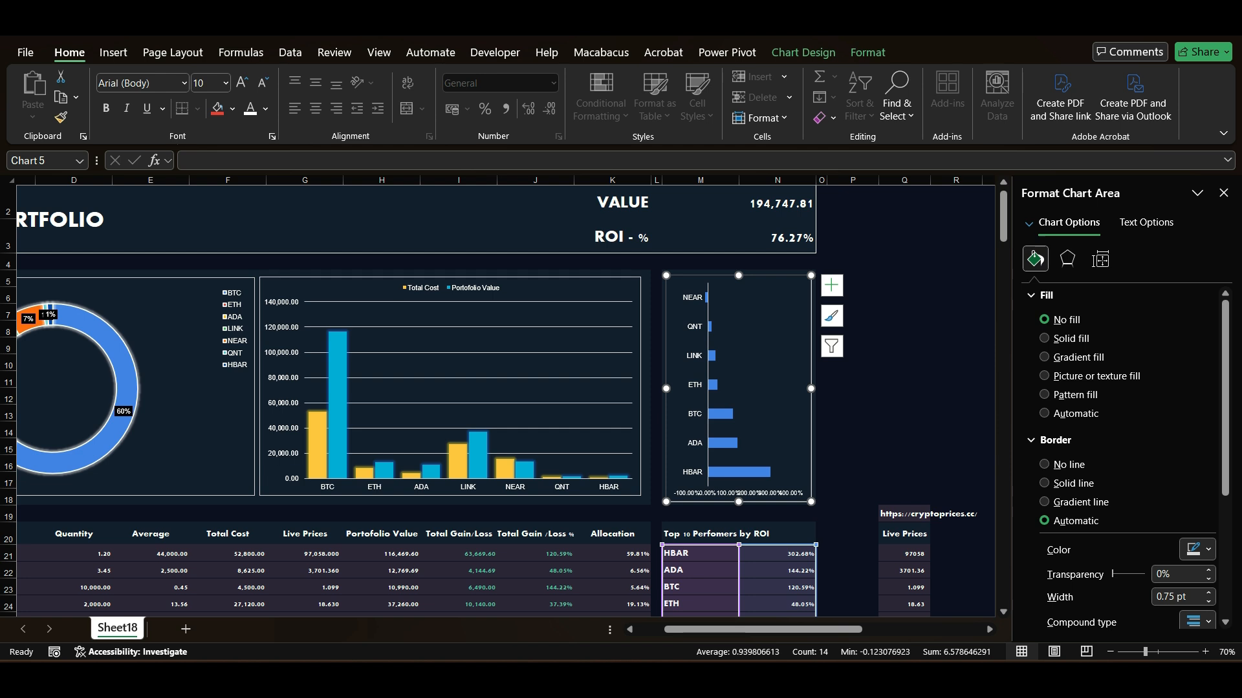
scroll(504, 401, "down", 1)
scroll(505, 401, "up", 1)
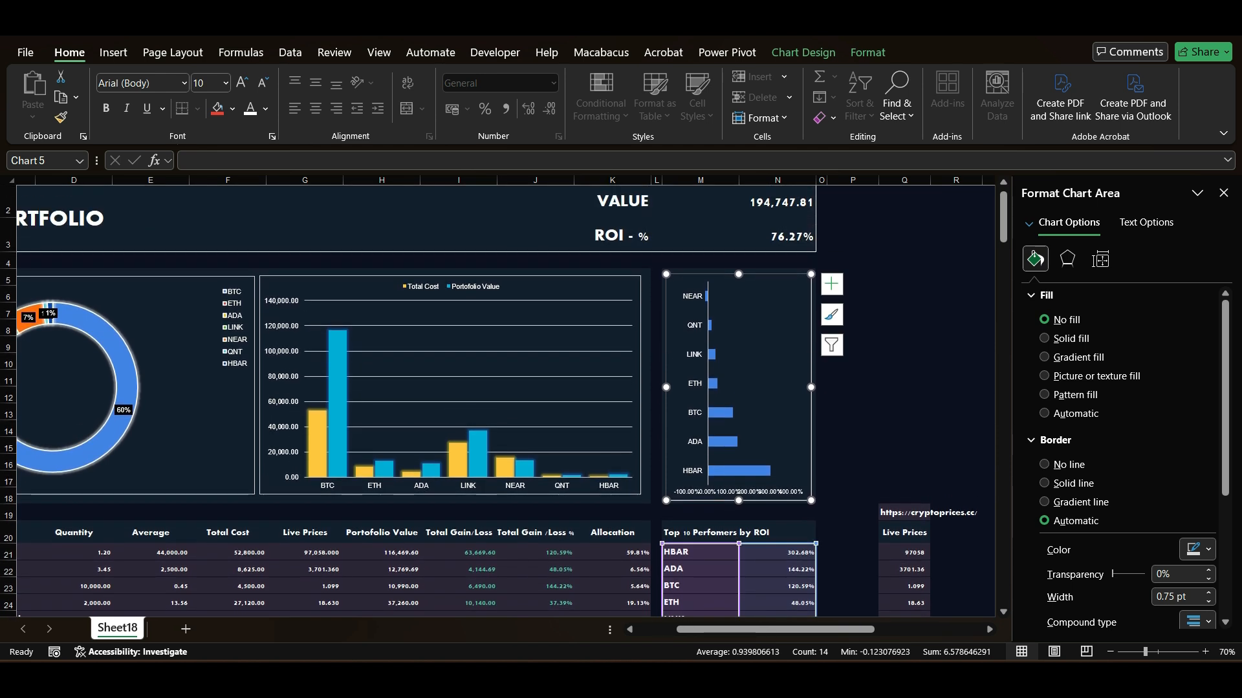
Set the gap width of the top performers bar chart's data series to 50%
left_click(853, 414)
left_click(738, 471)
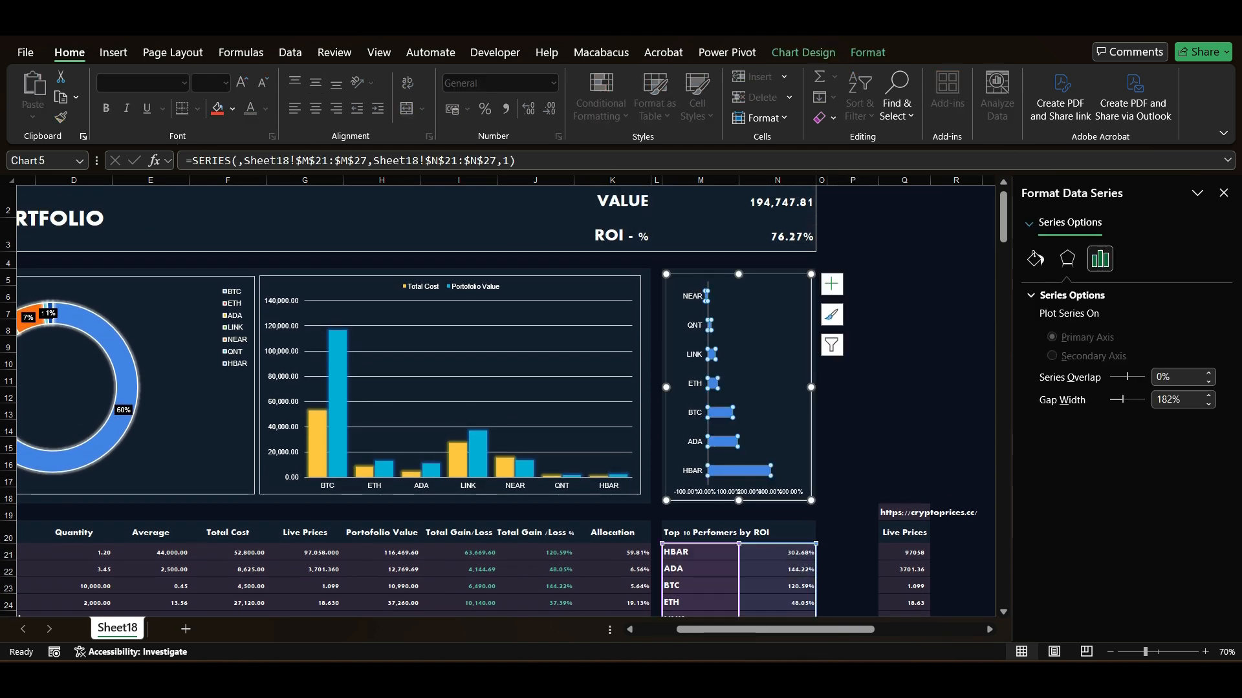
key("Tab")
key("Tab")
type("5")
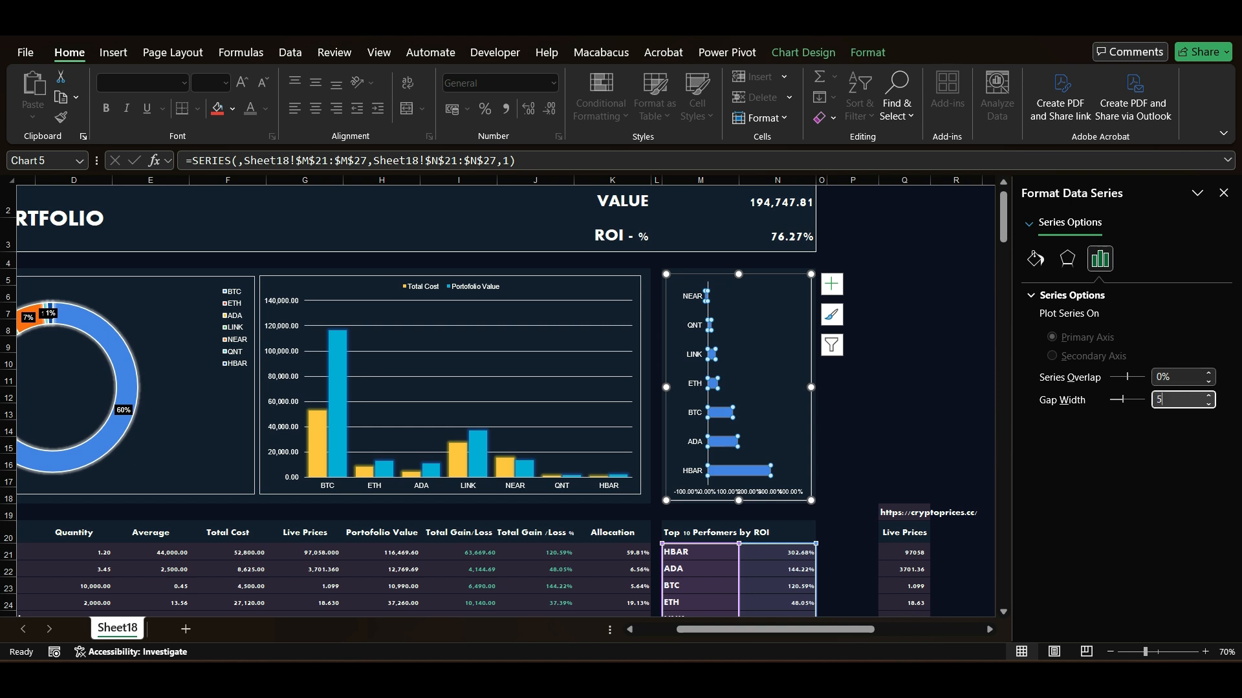
type("0")
key("Return")
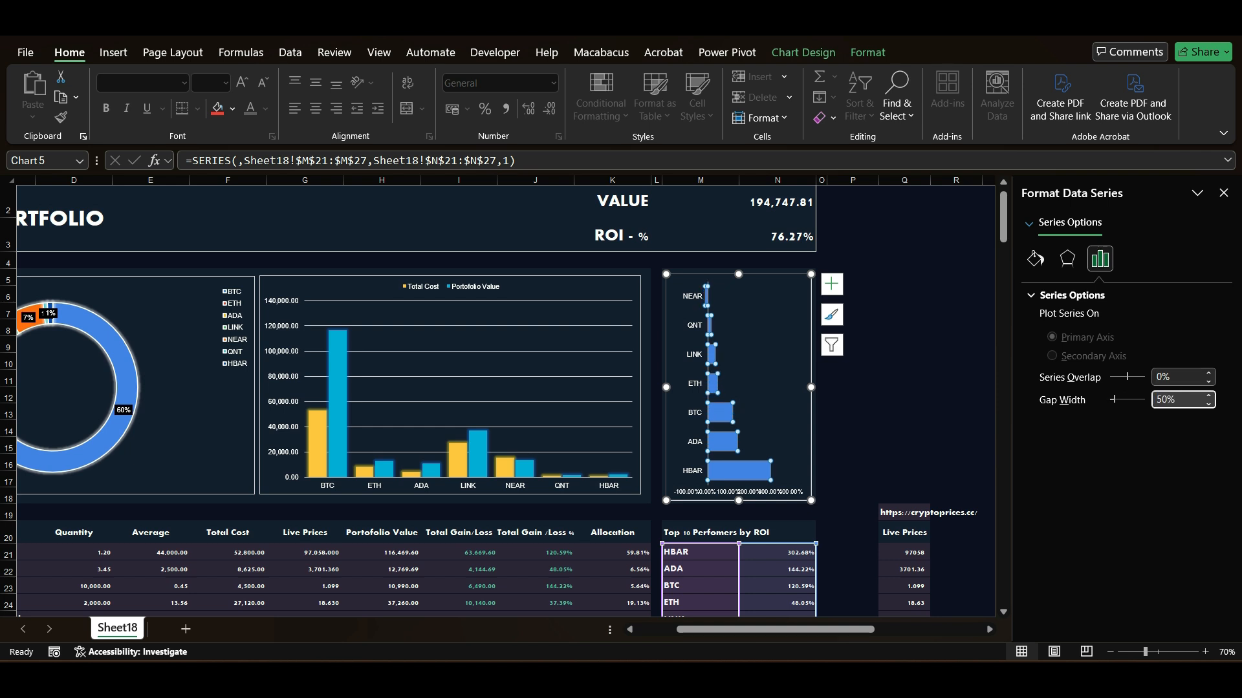
Fill the bars of the top performers chart with a solid light green theme colour
left_click(1067, 259)
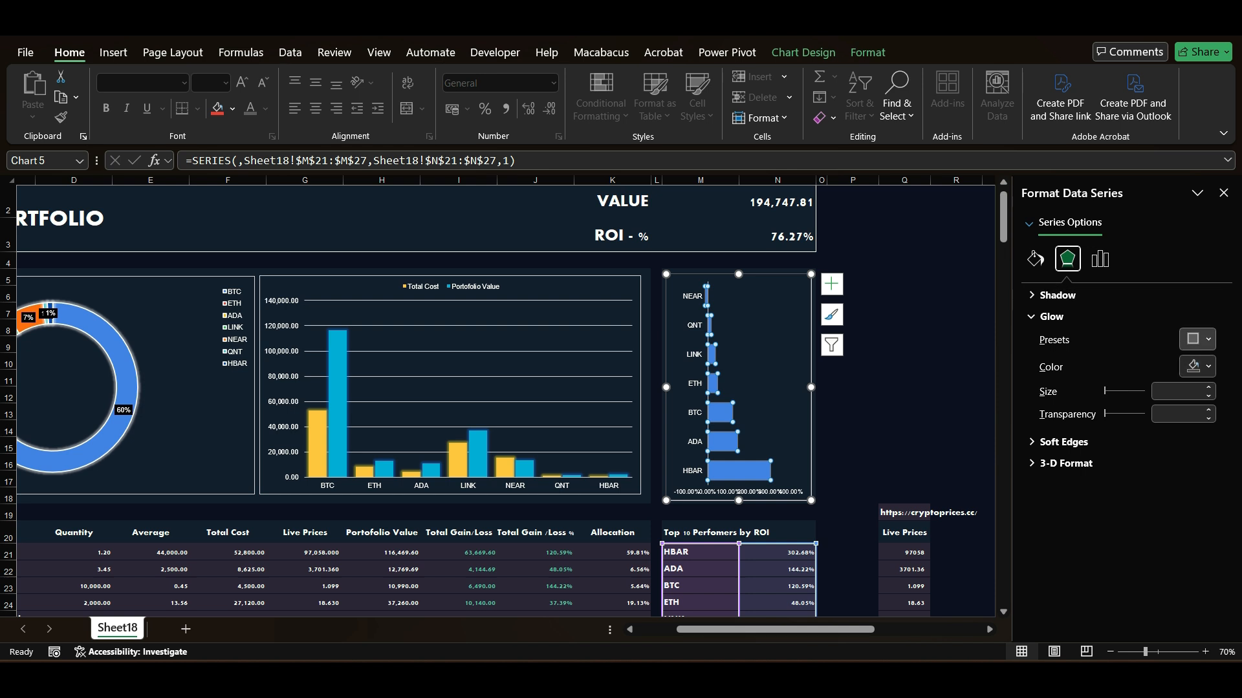
left_click(1035, 259)
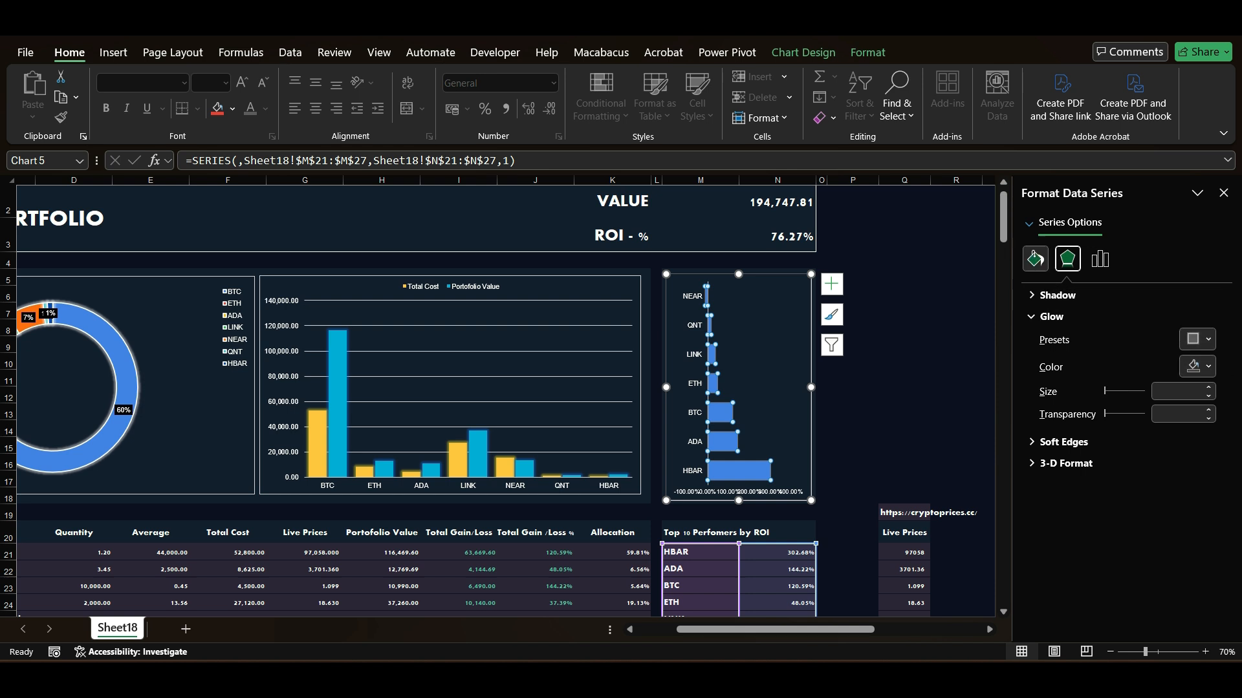
left_click(1198, 483)
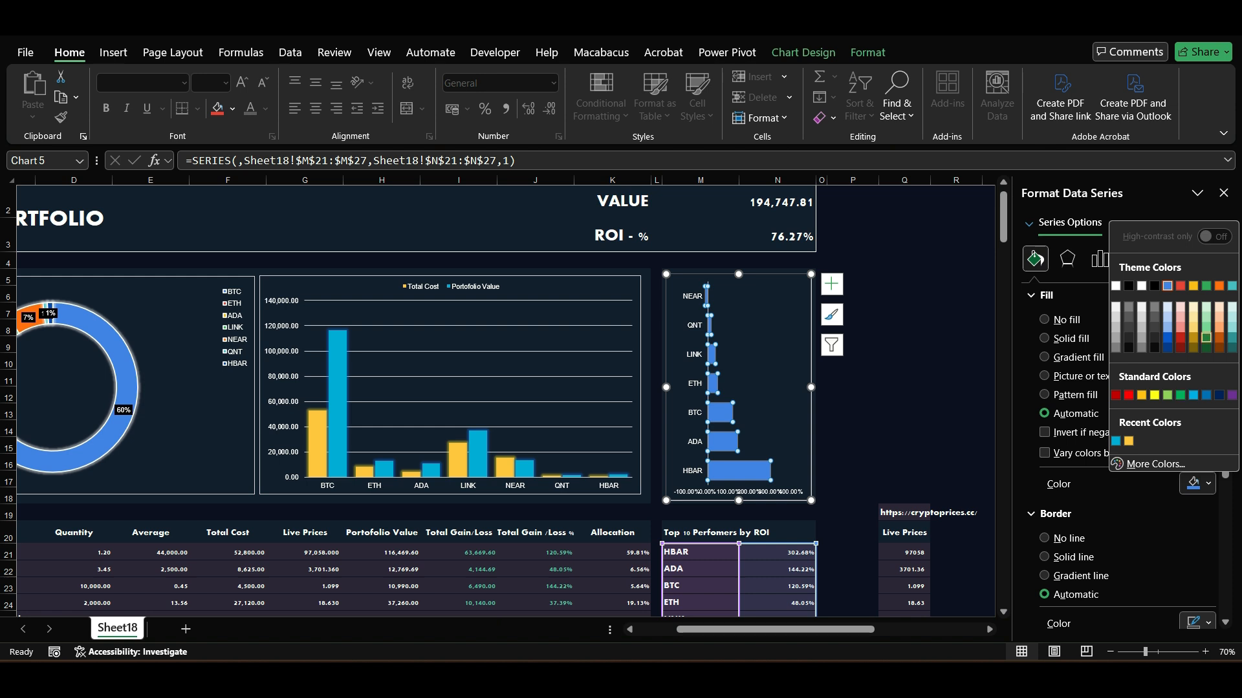
left_click(1206, 327)
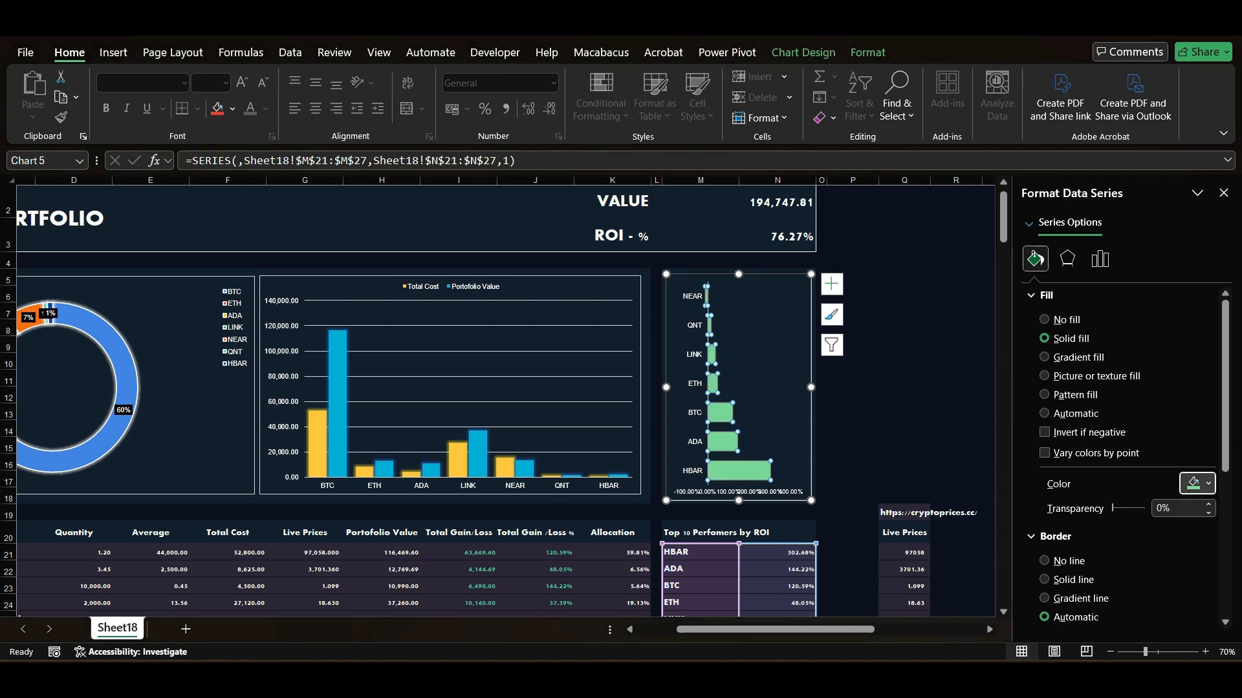
left_click(1197, 483)
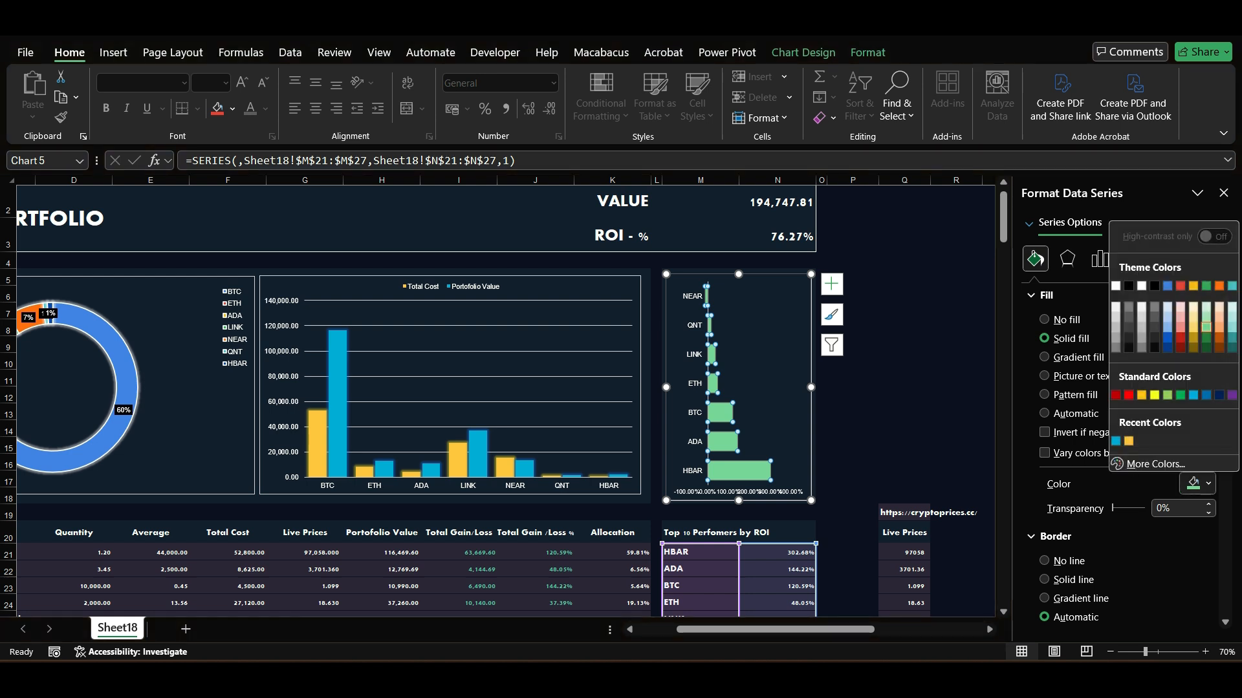
key("Escape")
Apply a 5 pt green glow preset to the bars of the top performers chart
left_click(1067, 259)
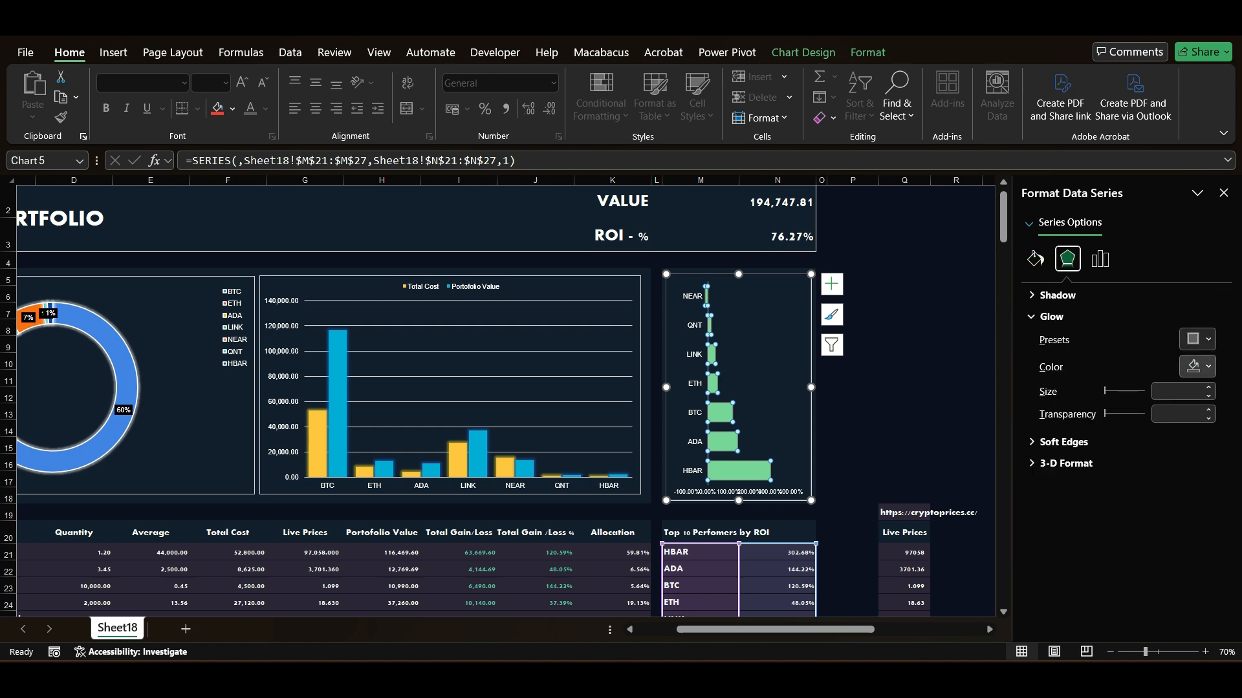
left_click(1197, 339)
left_click(1126, 475)
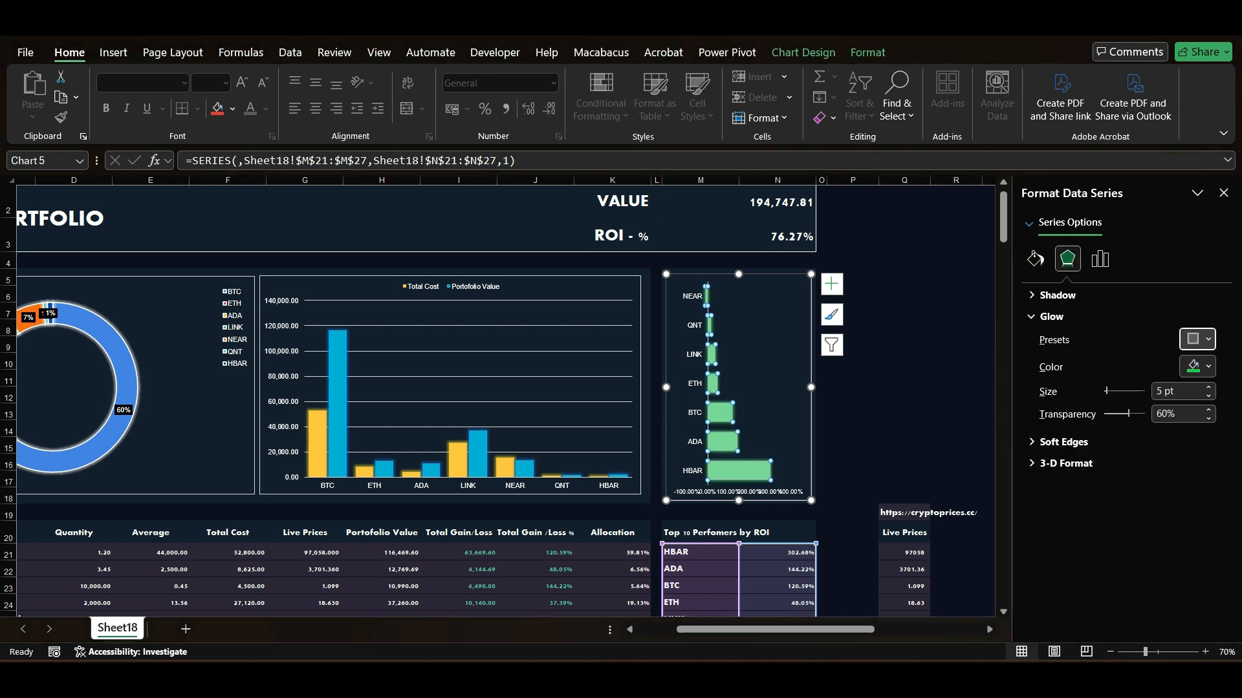
left_click(904, 446)
Set the custom text angle of the bar chart's horizontal axis labels to -30°
left_click(738, 492)
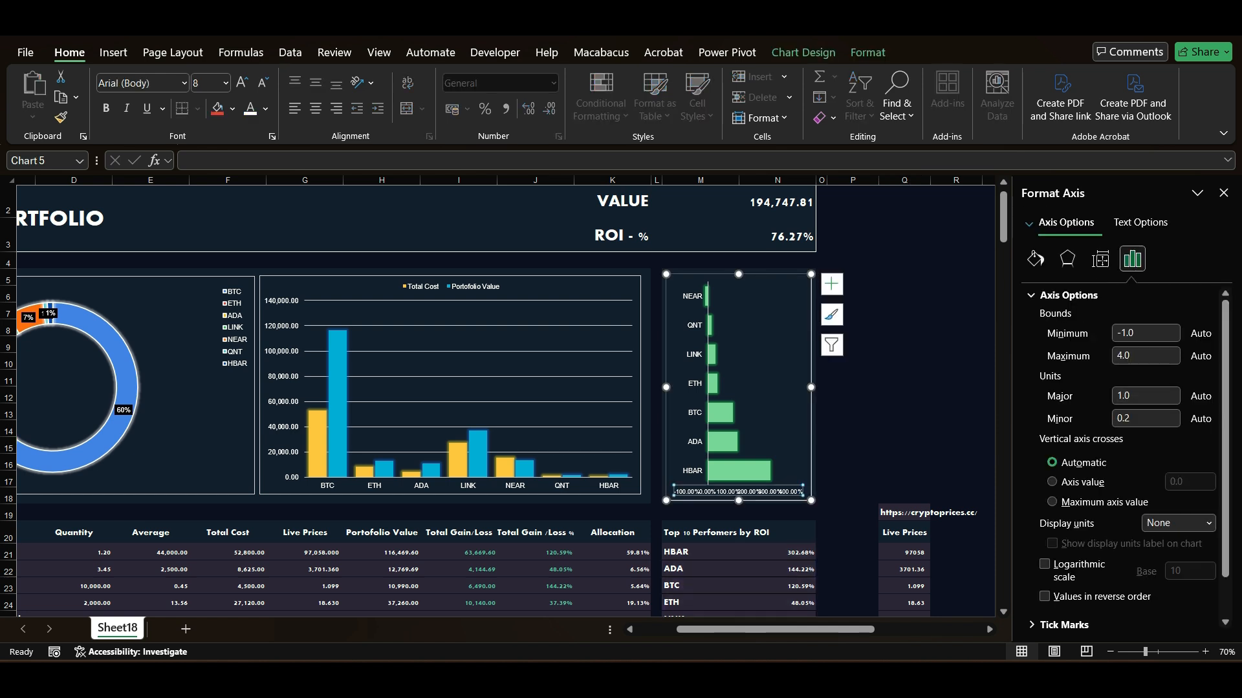
left_click(1100, 260)
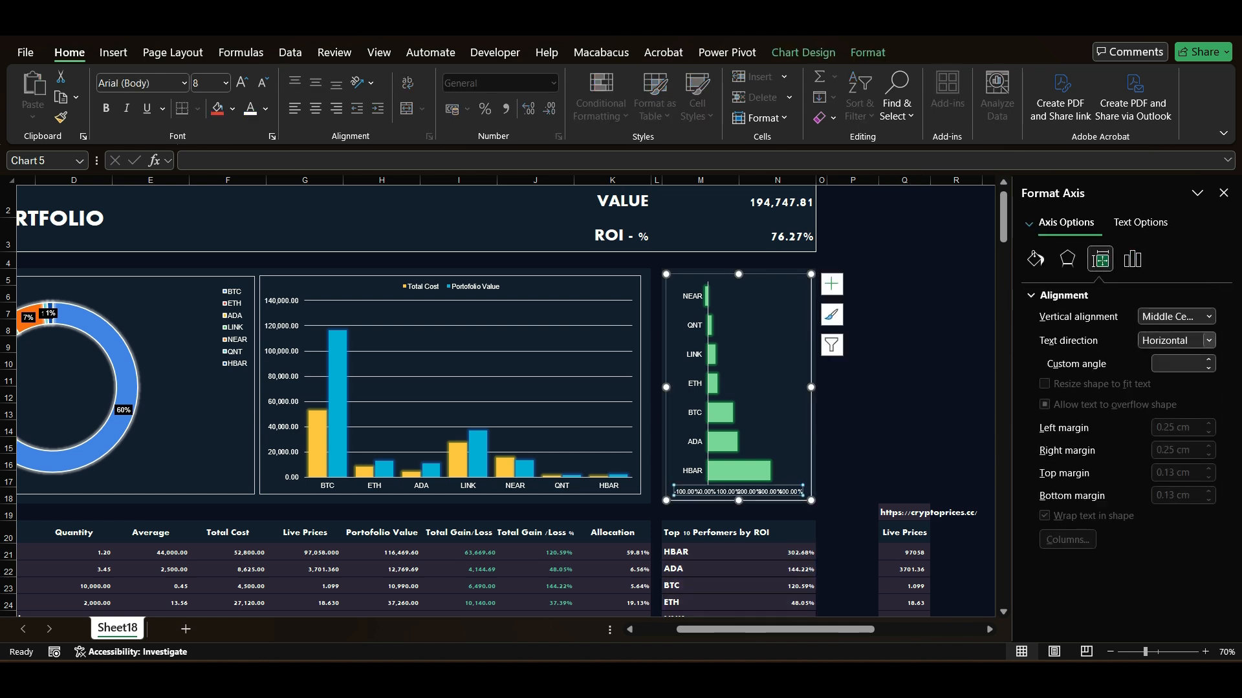
left_click(1179, 365)
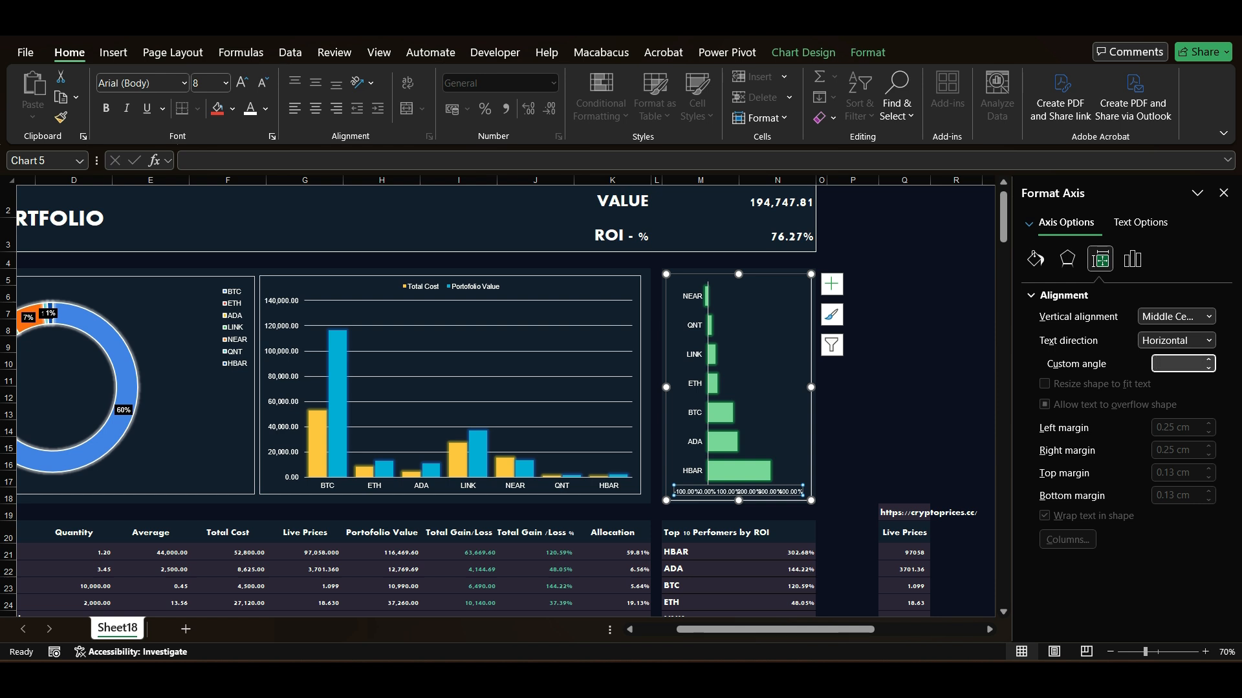
type("30")
key("Return")
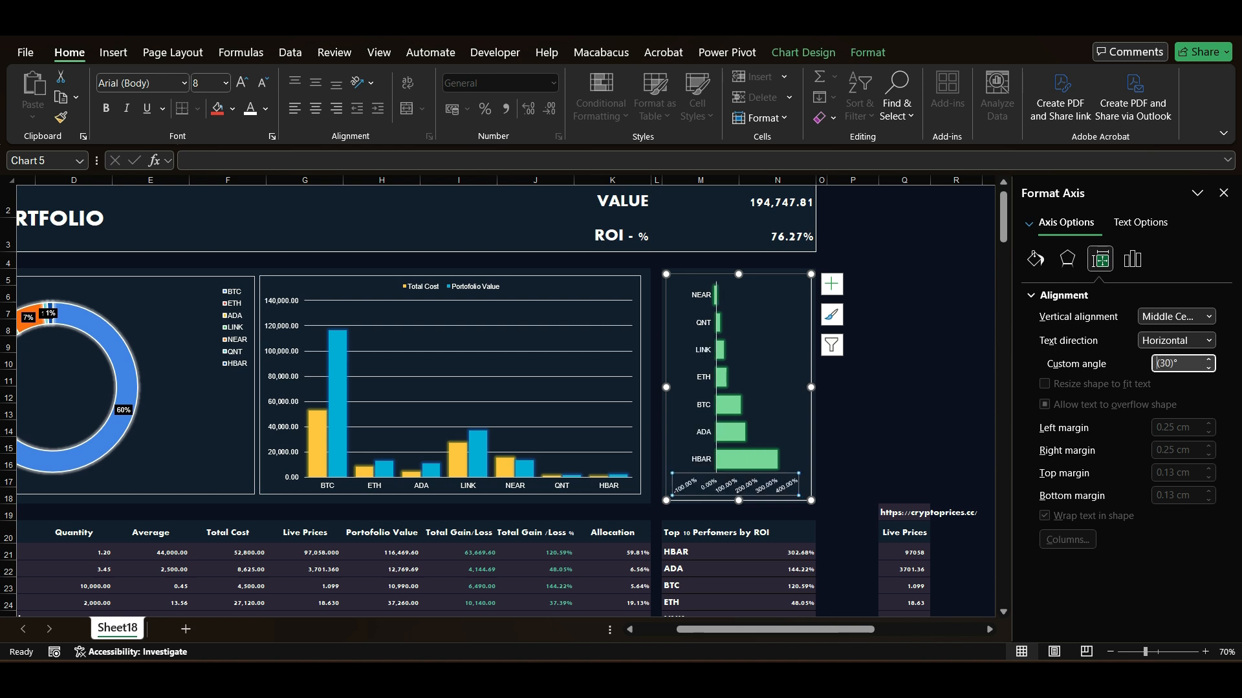
Review the dashboard's charts and tables, comparing the bar chart's order with the top performers table
left_click(905, 378)
scroll(904, 378, "down", 2)
scroll(904, 378, "up", 1)
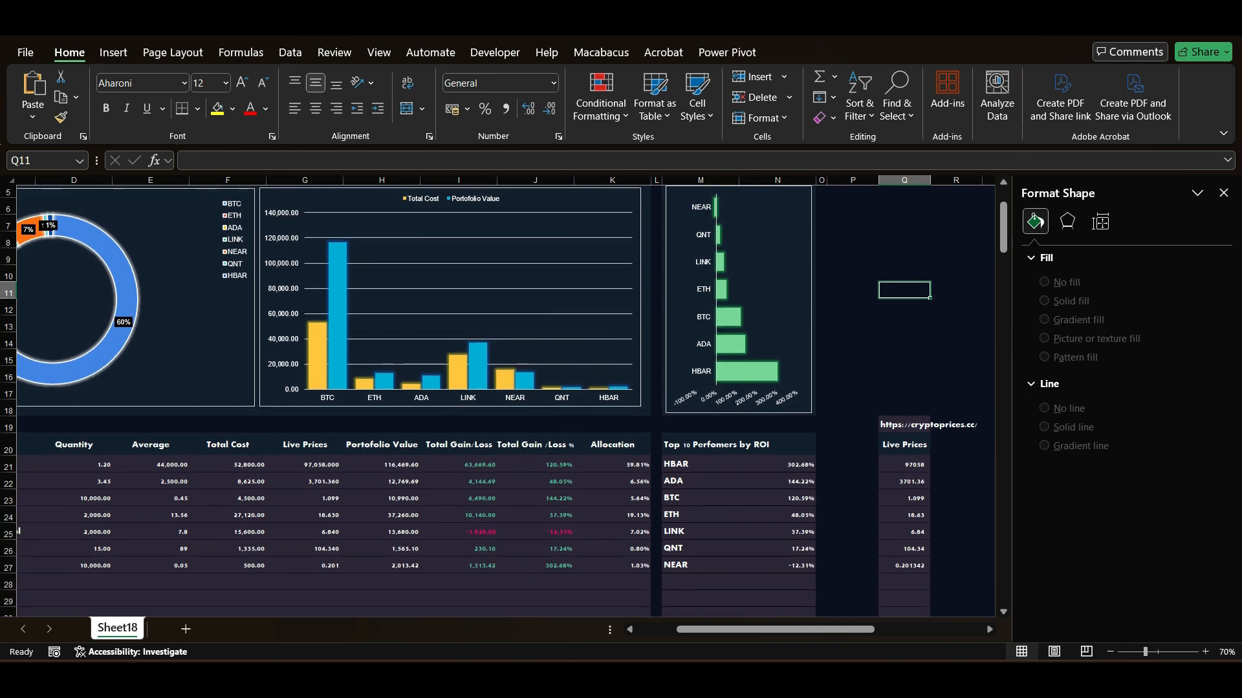
scroll(731, 349, "up", 2)
scroll(731, 349, "left", 2)
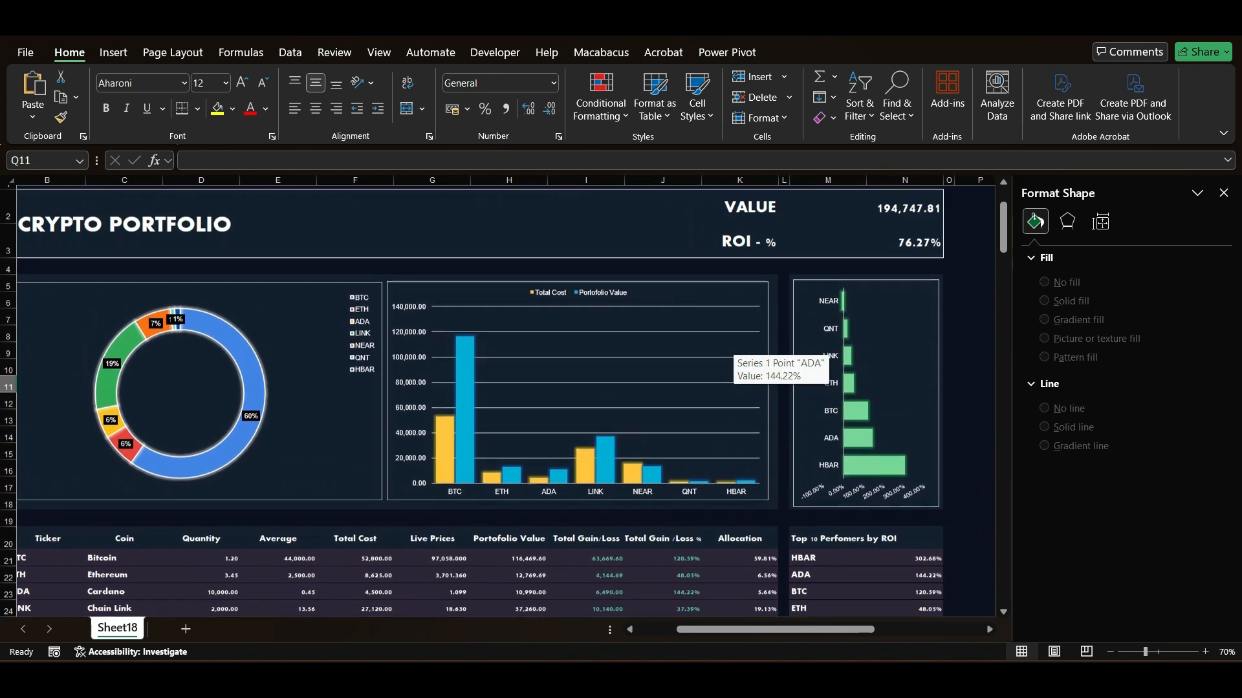
scroll(731, 349, "up", 1)
scroll(731, 350, "left", 1)
scroll(731, 349, "right", 1)
scroll(731, 349, "left", 1)
scroll(731, 350, "right", 1)
left_click(895, 363)
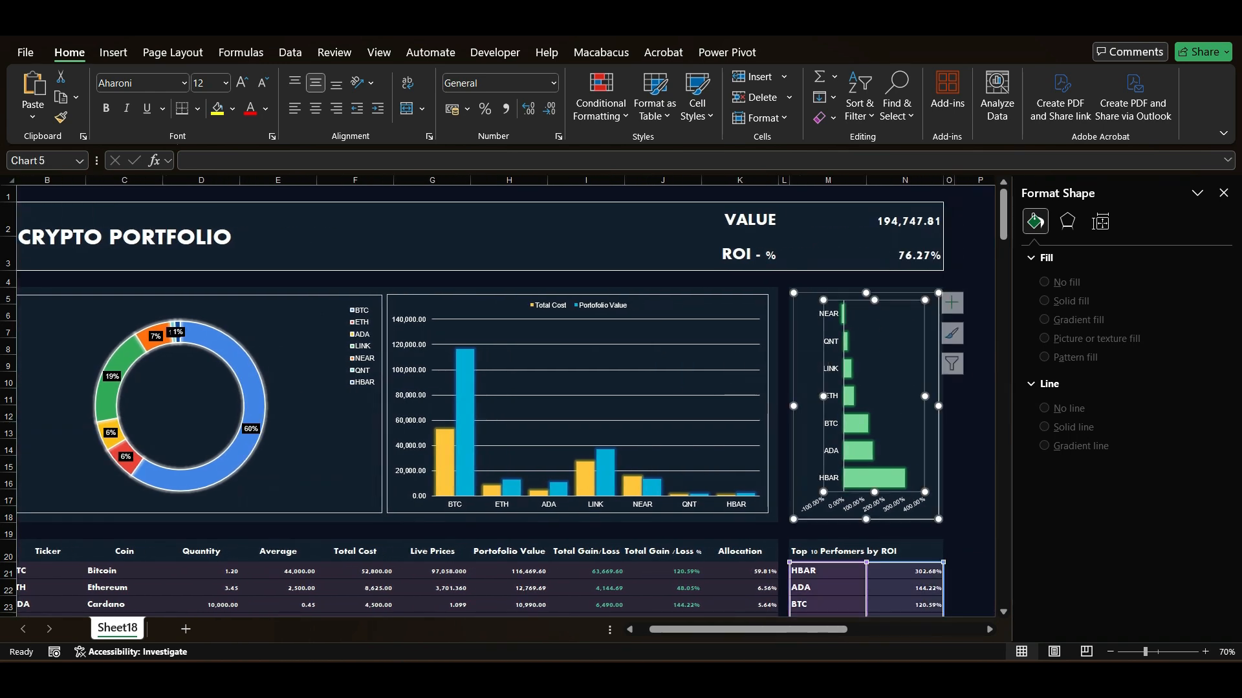
scroll(731, 350, "down", 2)
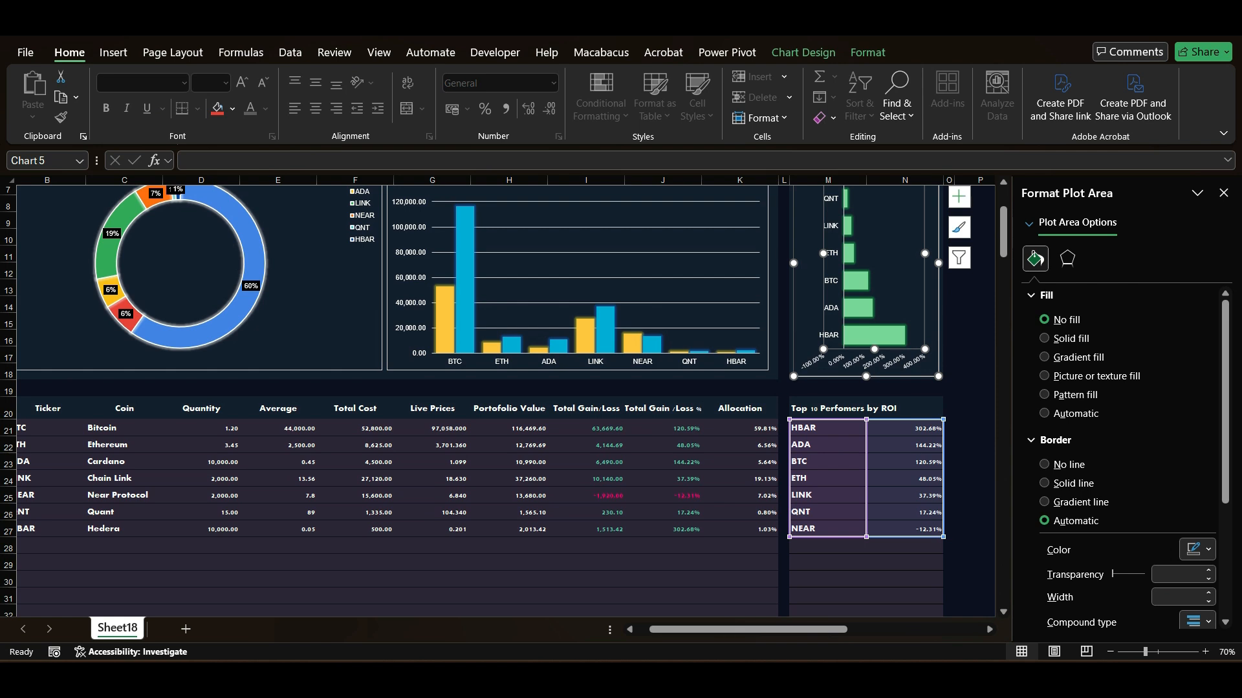
left_click(949, 461)
scroll(949, 462, "up", 1)
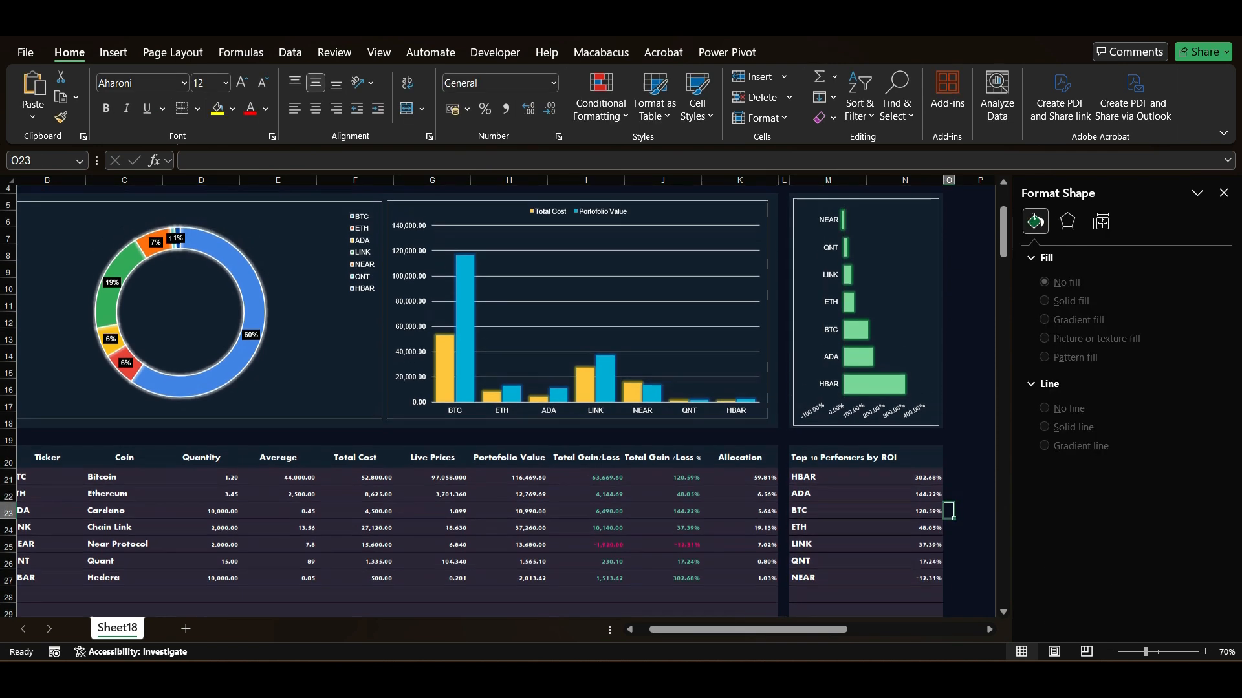
Change the sort order in the SORT formula in M21 to 1 (ascending)
left_click(896, 291)
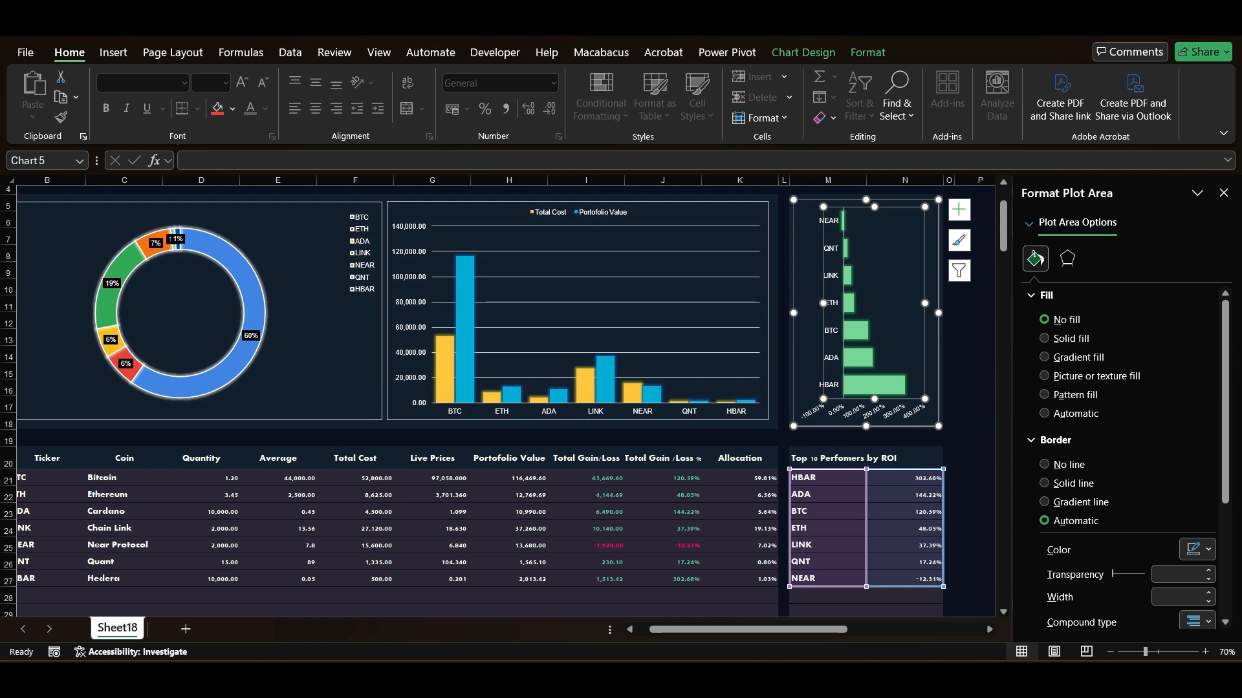
left_click(828, 458)
left_click(828, 478)
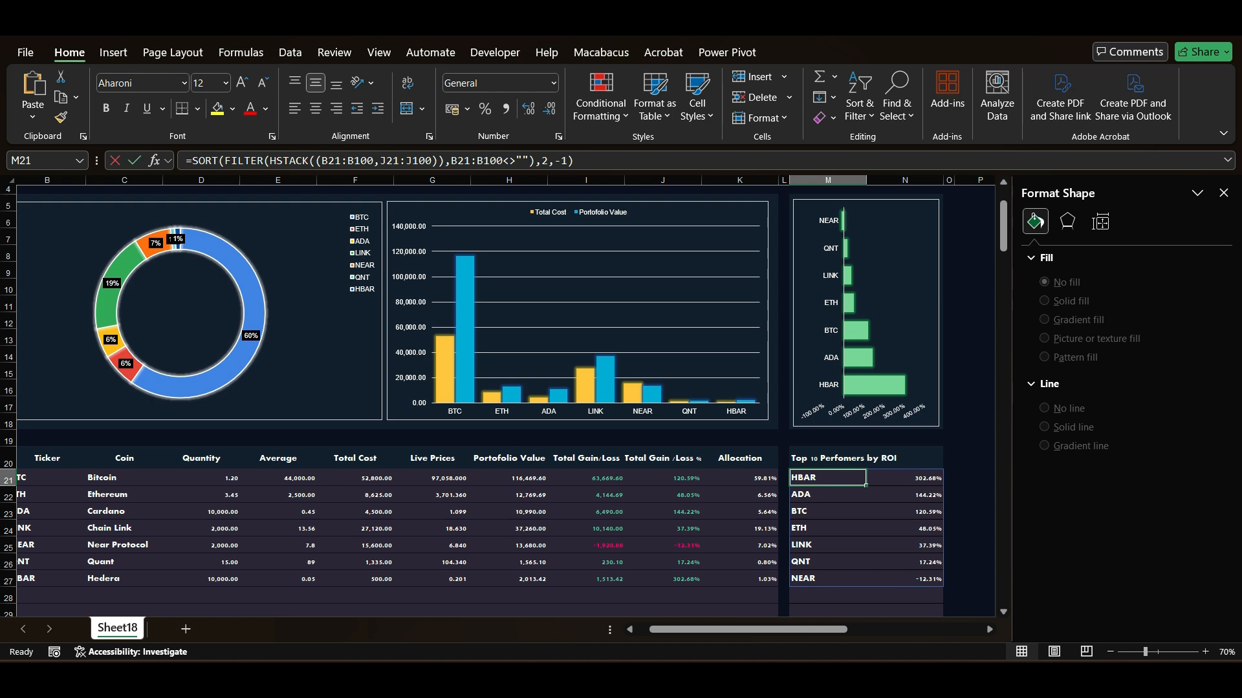
key("F2")
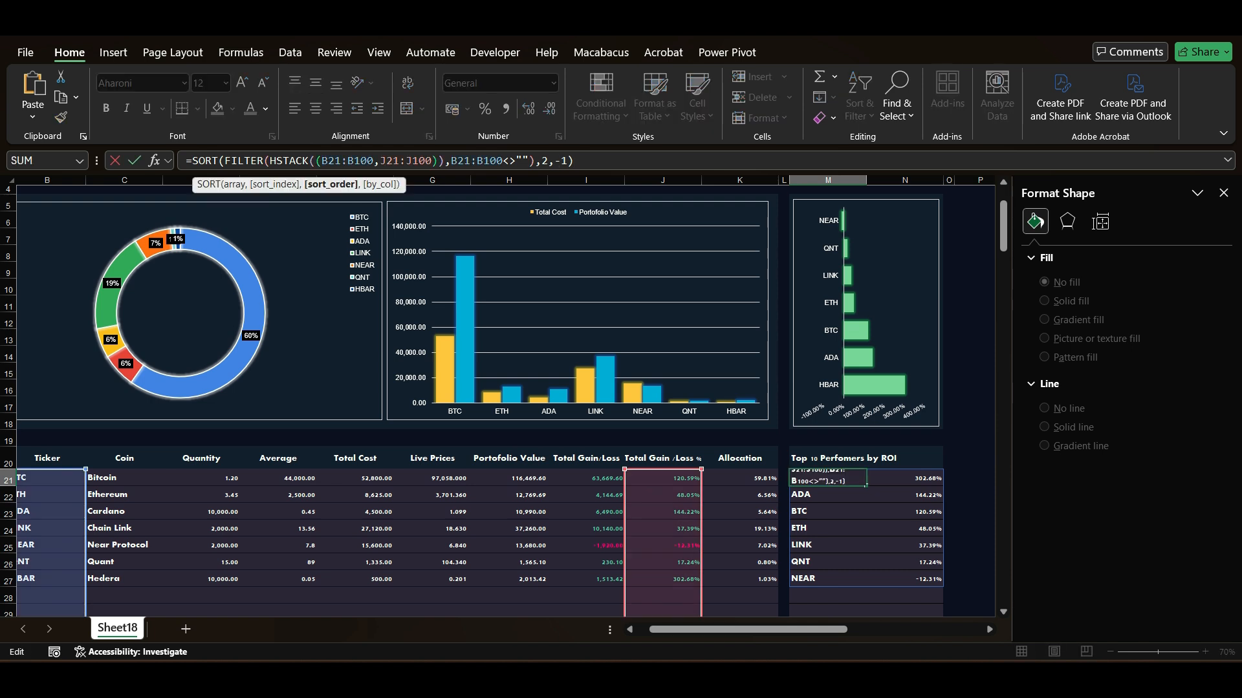
key("BackSpace")
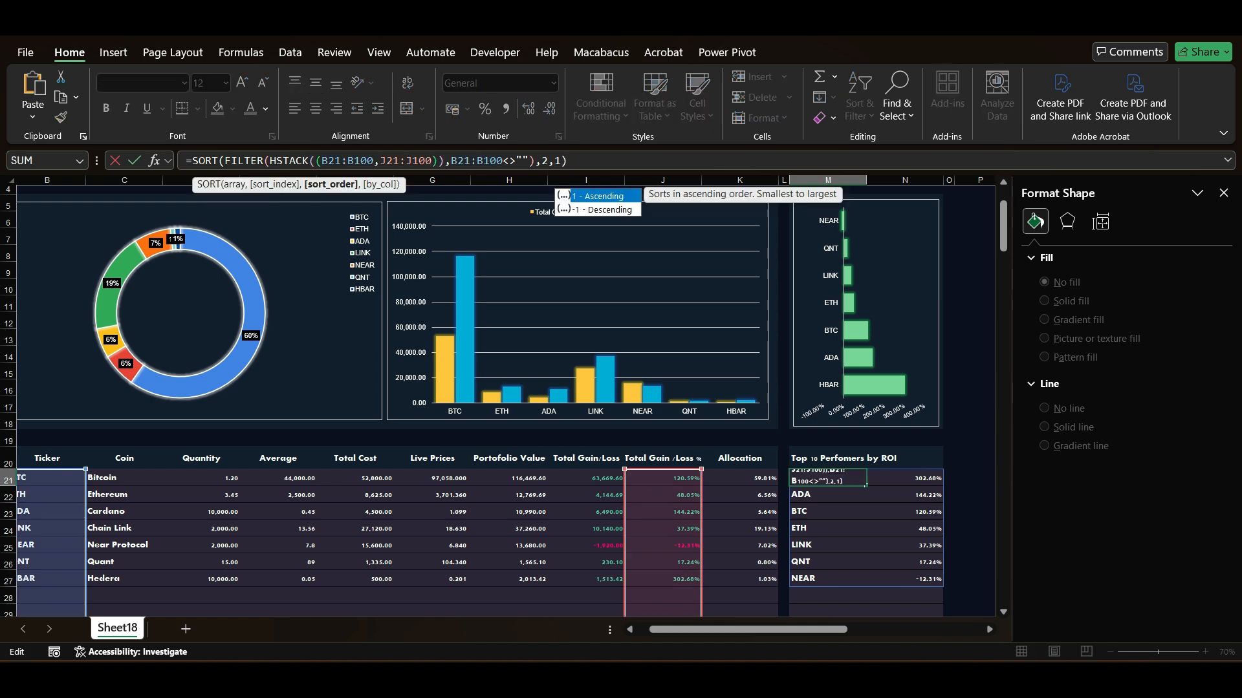
type("1")
key("BackSpace")
key("ctrl+Return")
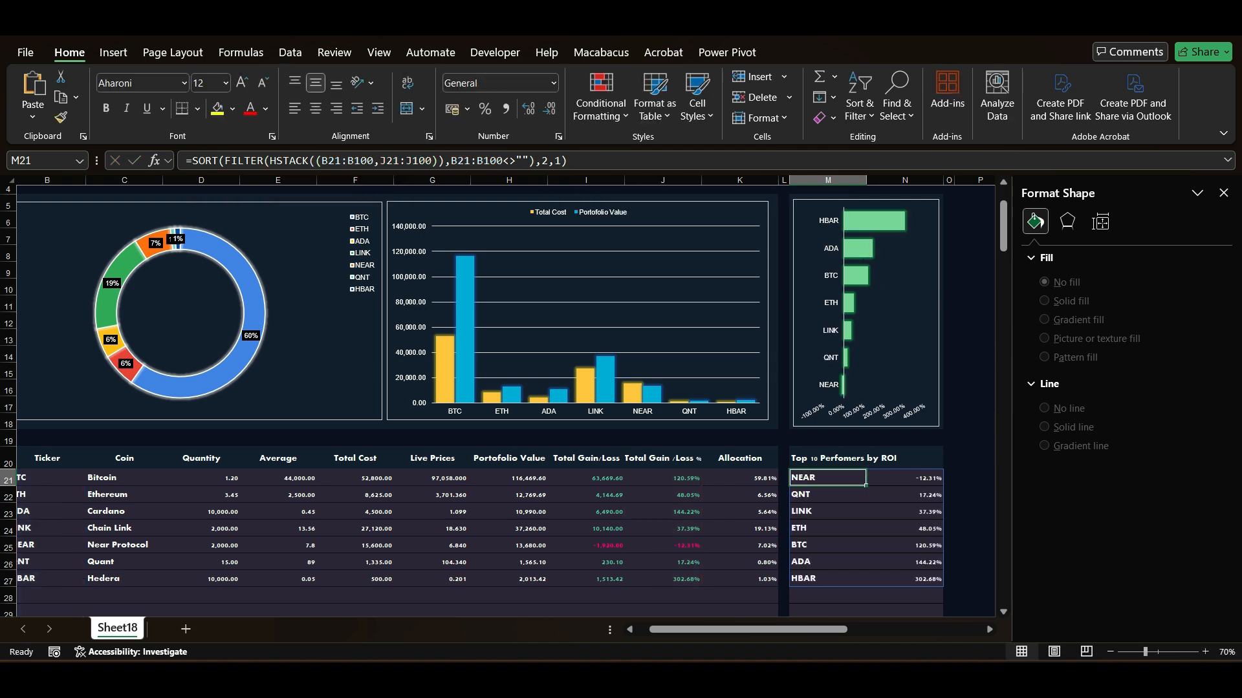
Examine the re-sorted bar chart alongside the top performers table and its spilled ROI values
scroll(892, 343, "up", 1)
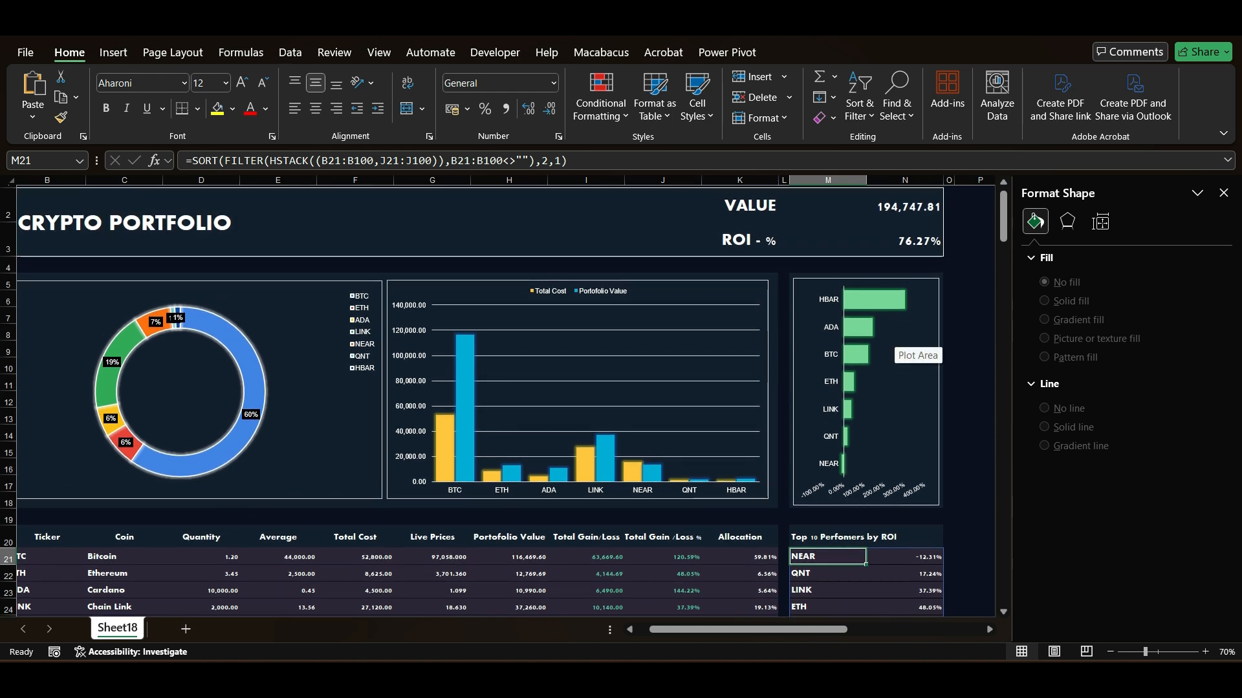
scroll(891, 342, "down", 1)
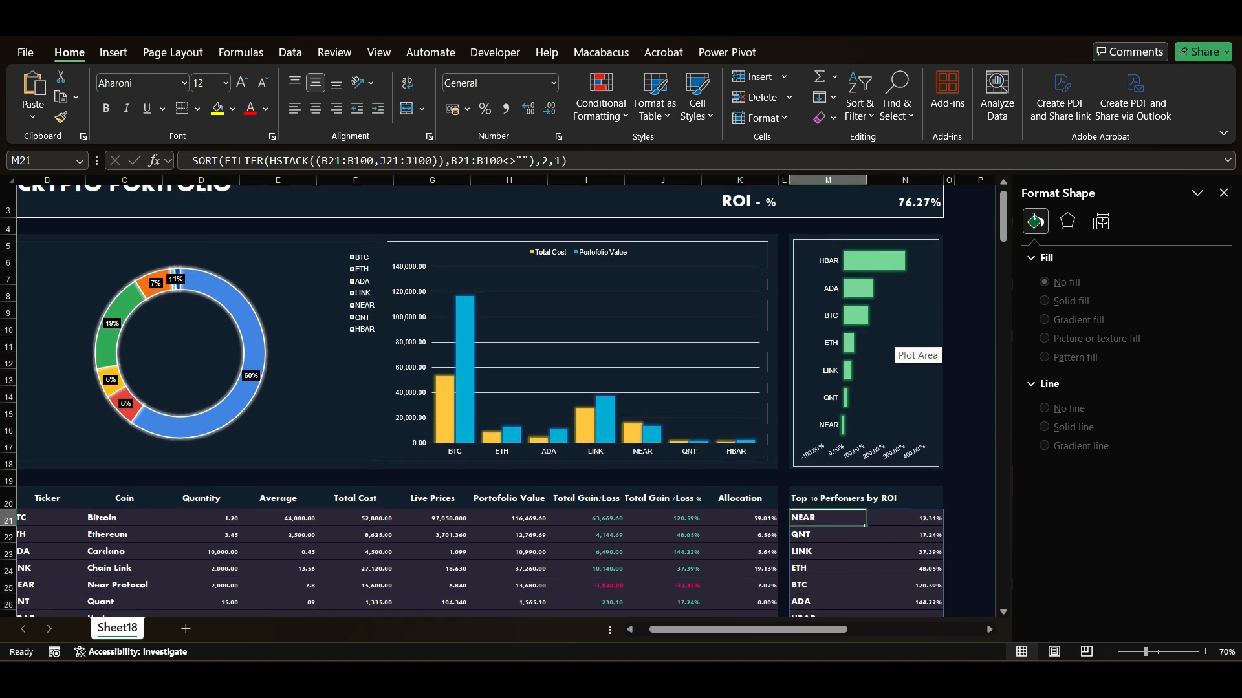
scroll(891, 342, "up", 1)
scroll(891, 342, "down", 1)
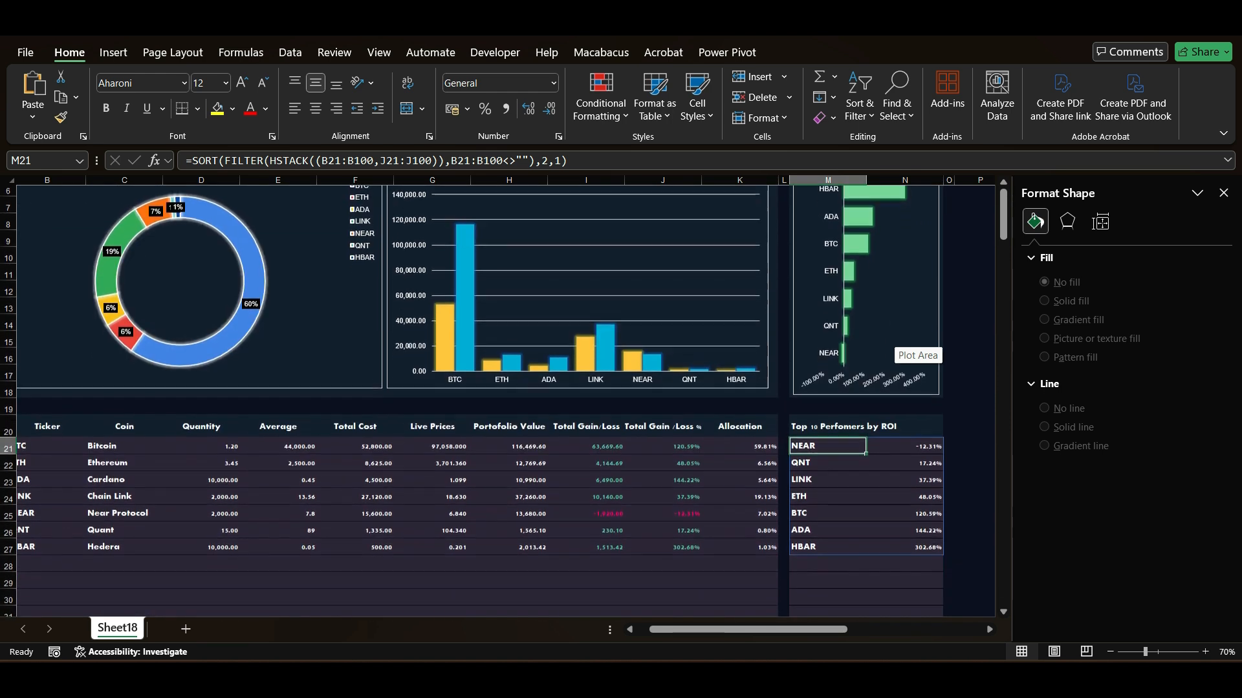
scroll(891, 343, "up", 1)
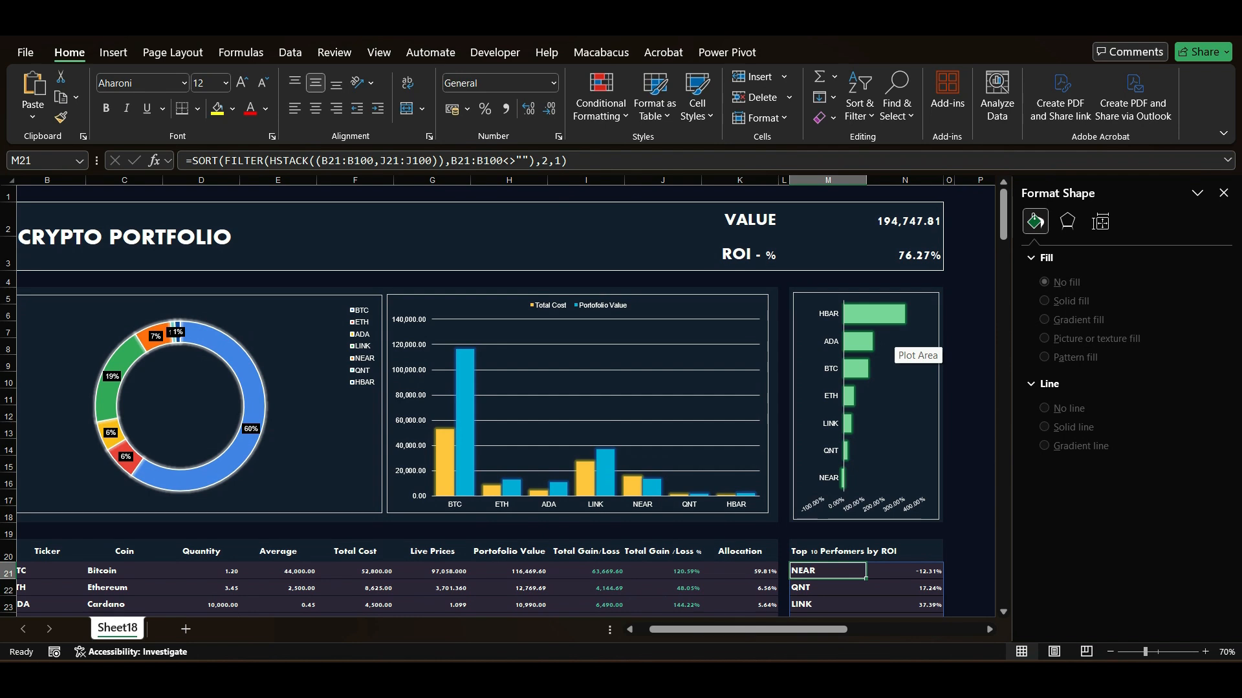
left_click(895, 317)
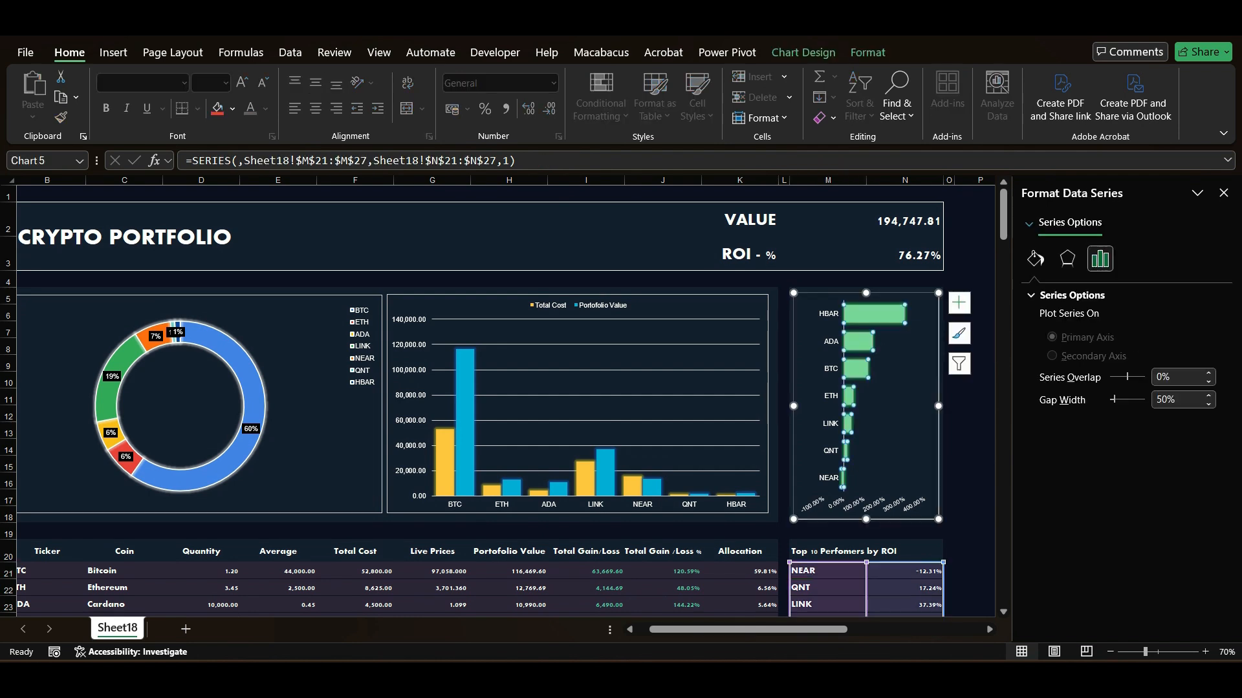
scroll(896, 316, "down", 2)
left_click(904, 454)
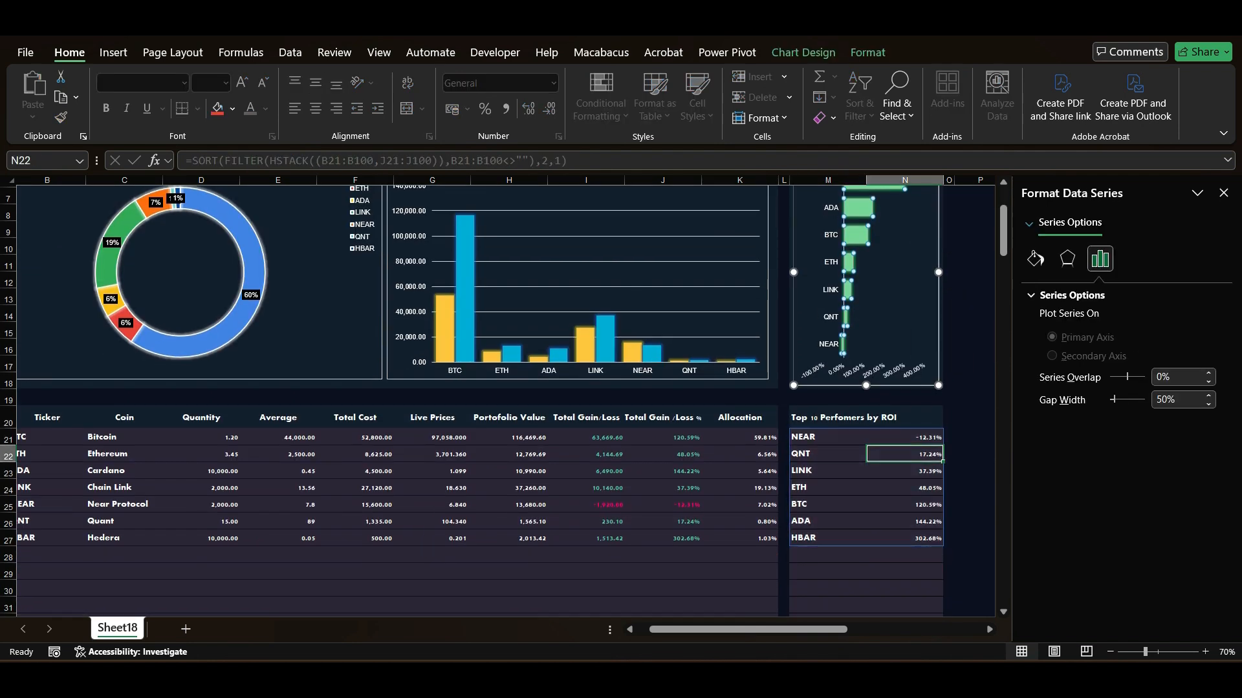
left_click(904, 437)
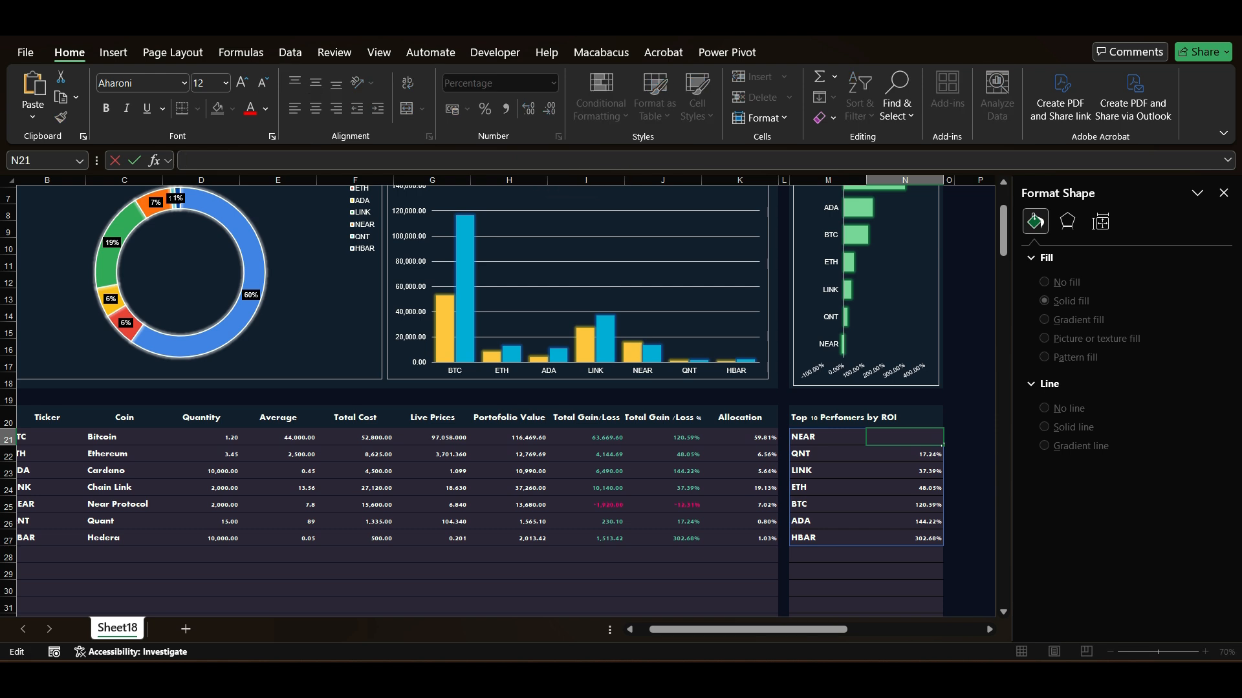
key("Left")
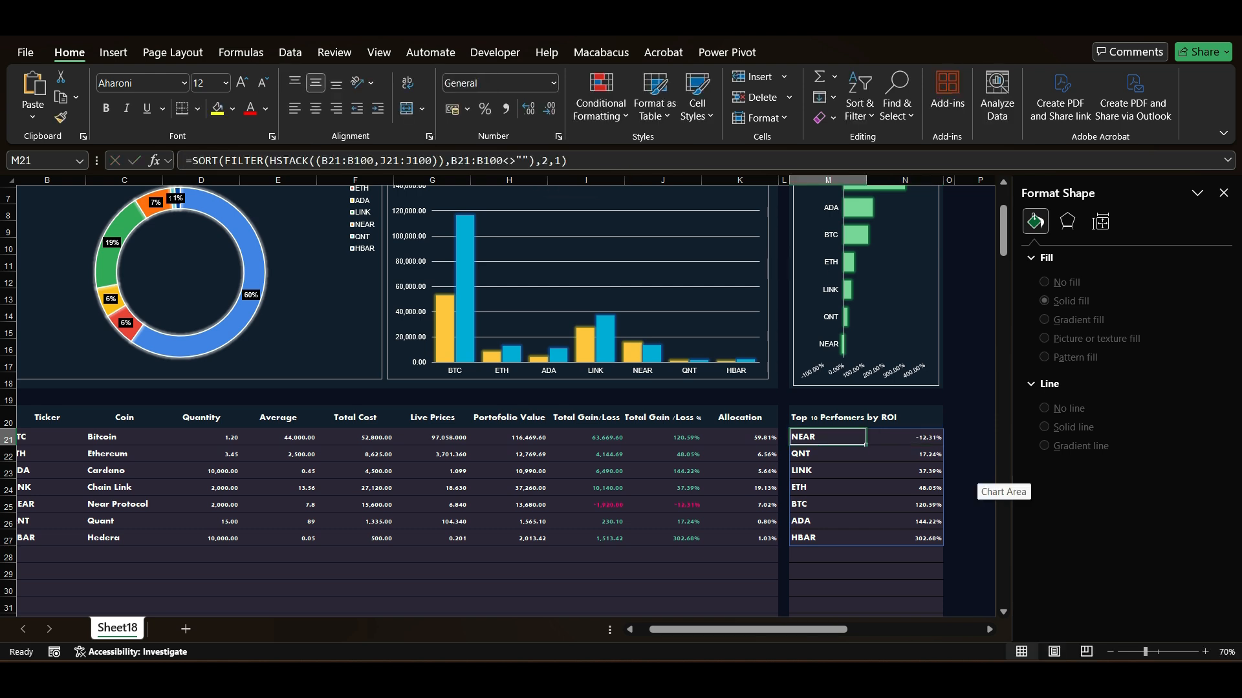
Close the Format Shape pane and look over the complete crypto portfolio dashboard
scroll(472, 401, "up", 3)
scroll(472, 401, "left", 1)
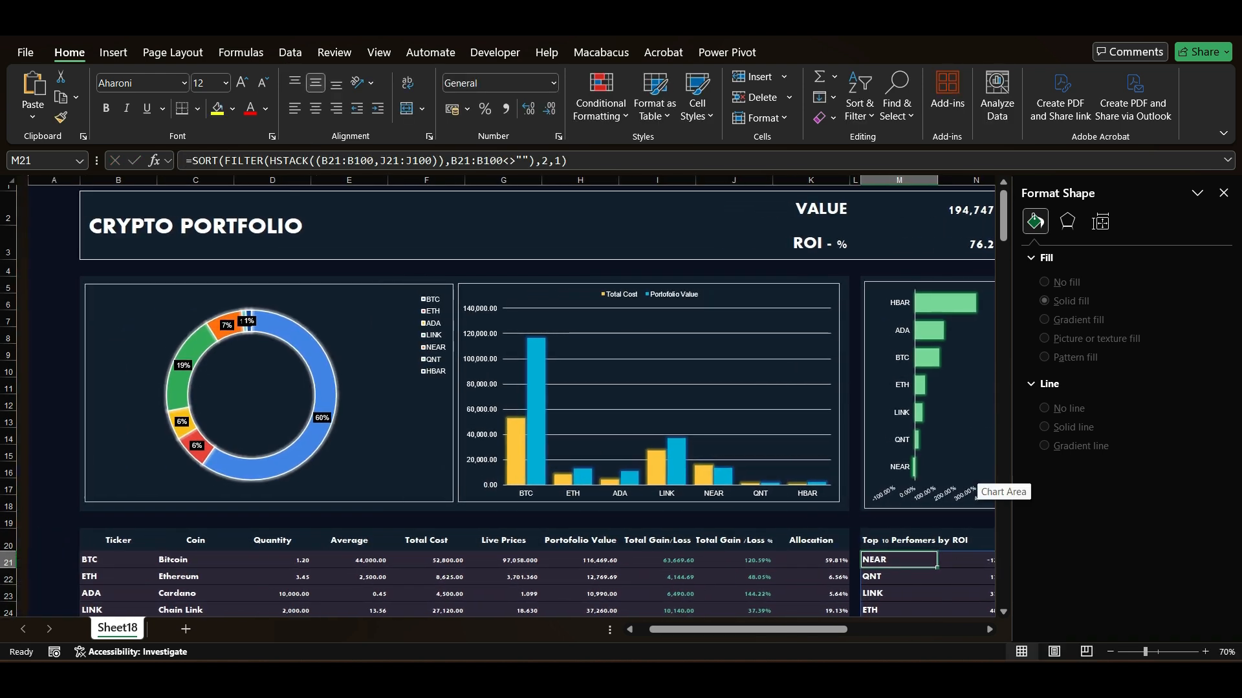
scroll(505, 401, "left", 1)
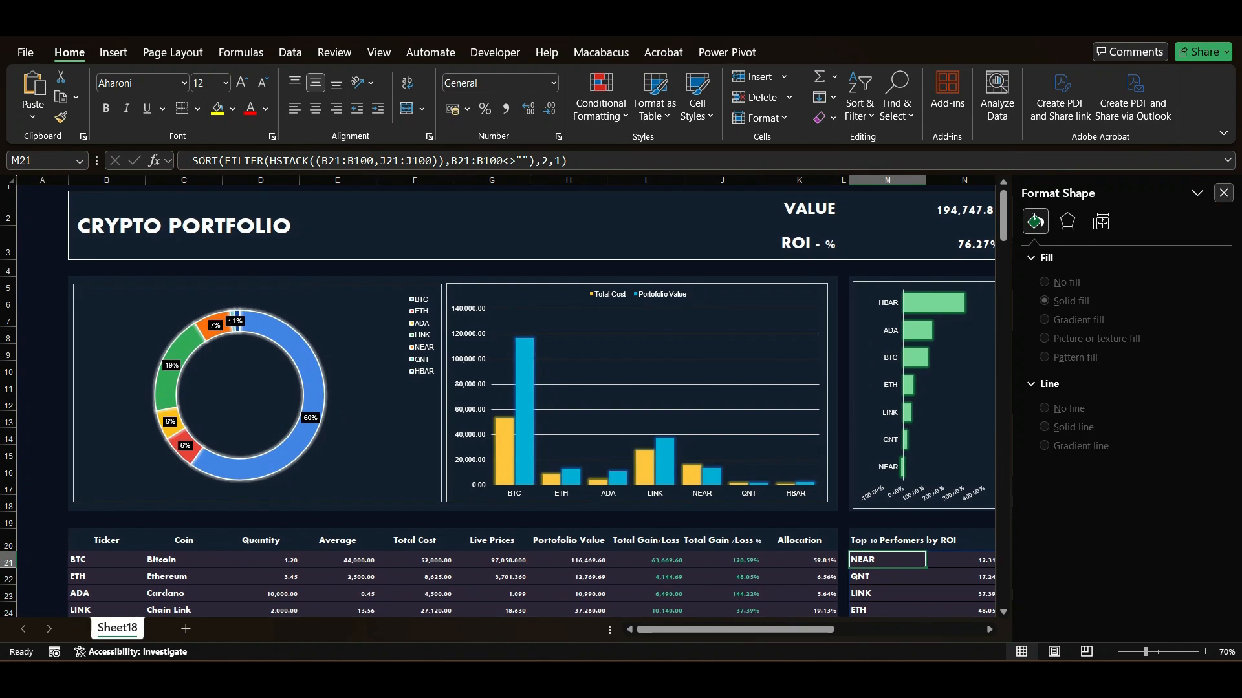
left_click(1224, 193)
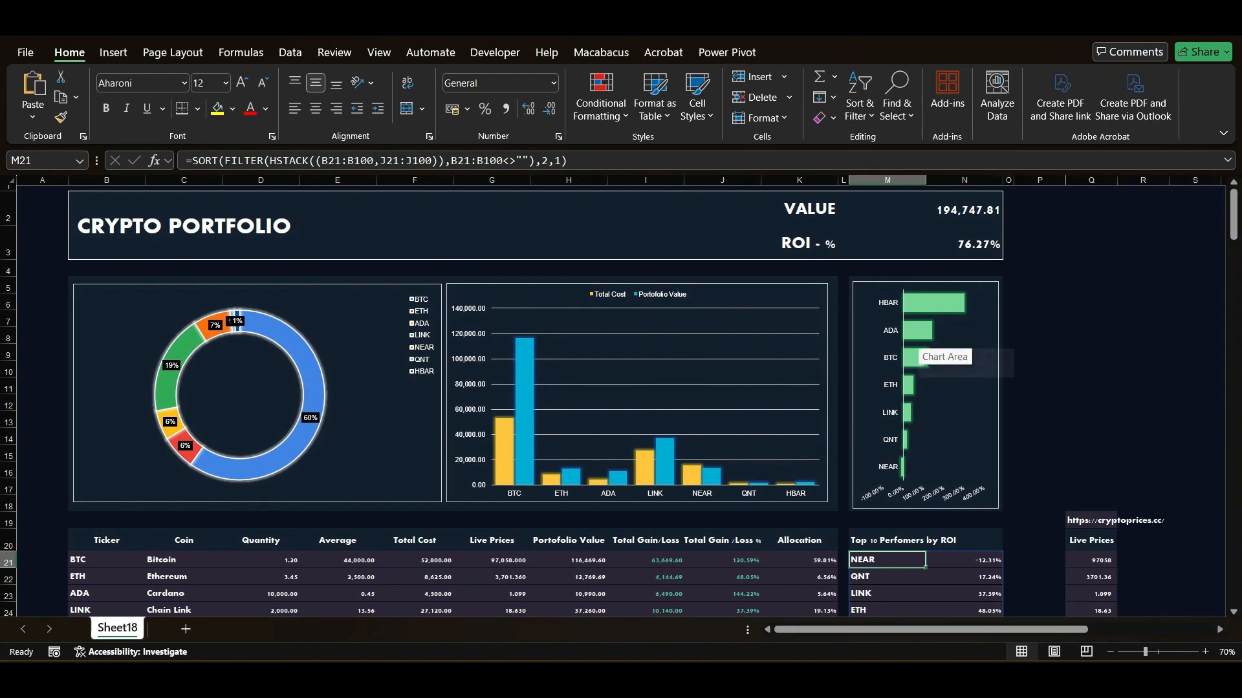
scroll(524, 311, "down", 2)
scroll(524, 310, "up", 2)
scroll(524, 311, "down", 1)
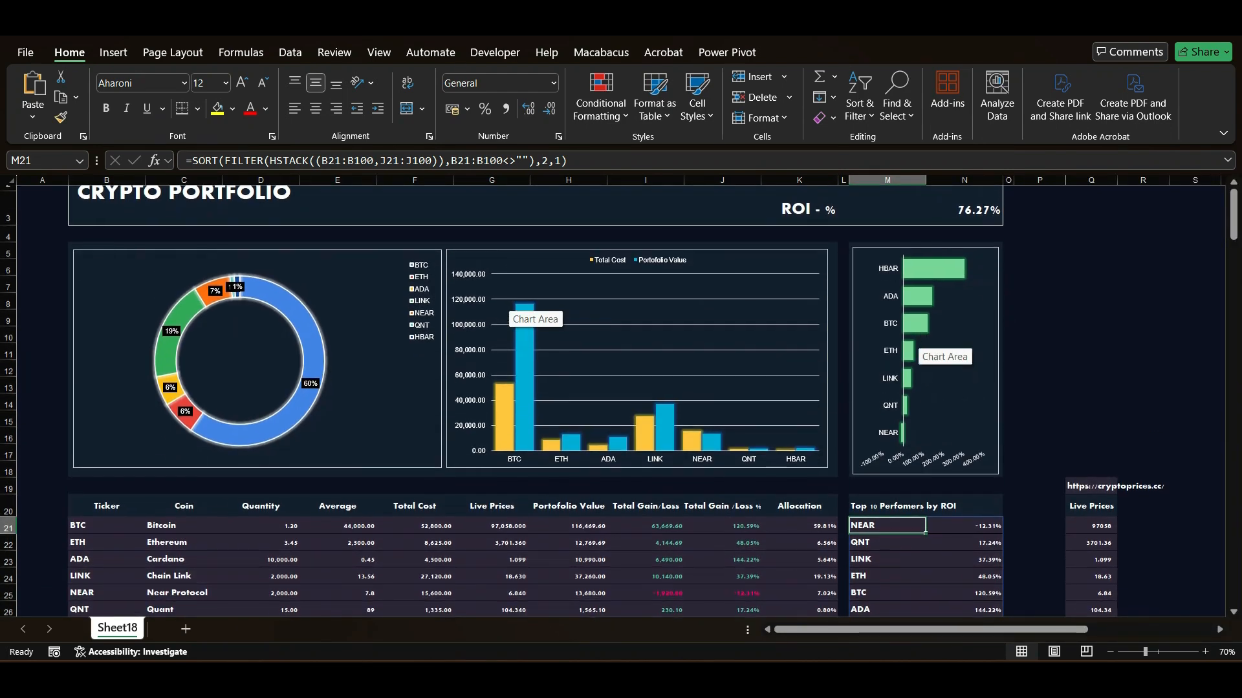